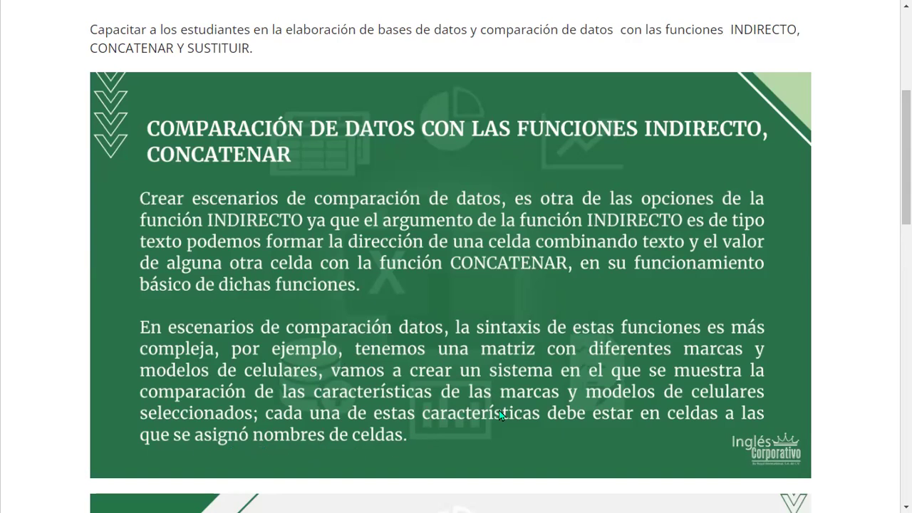
# - Scroll down to the slide on SUSTITUIR and the =INDIRECTO($D$4&"_mem") syntax with the phone comparison
pyautogui.scroll(-2, 501, 397)
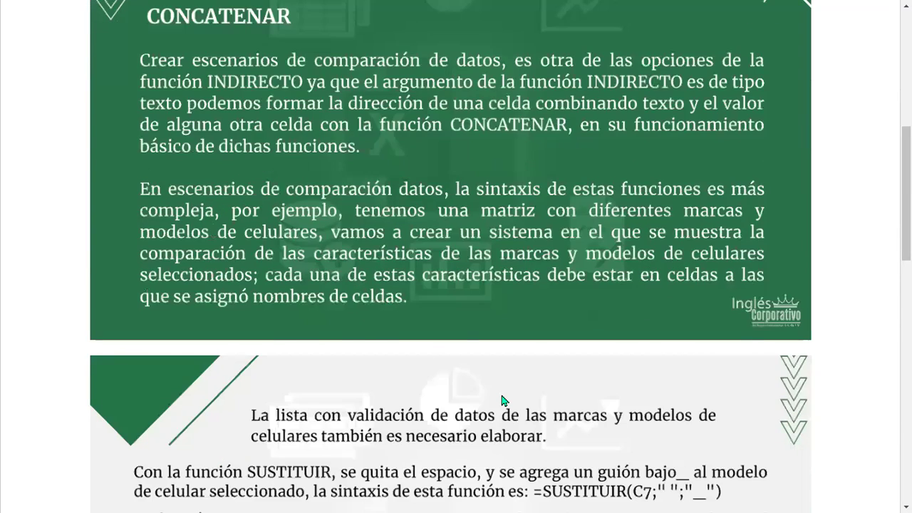
pyautogui.scroll(-4, 502, 400)
pyautogui.scroll(-1, 502, 400)
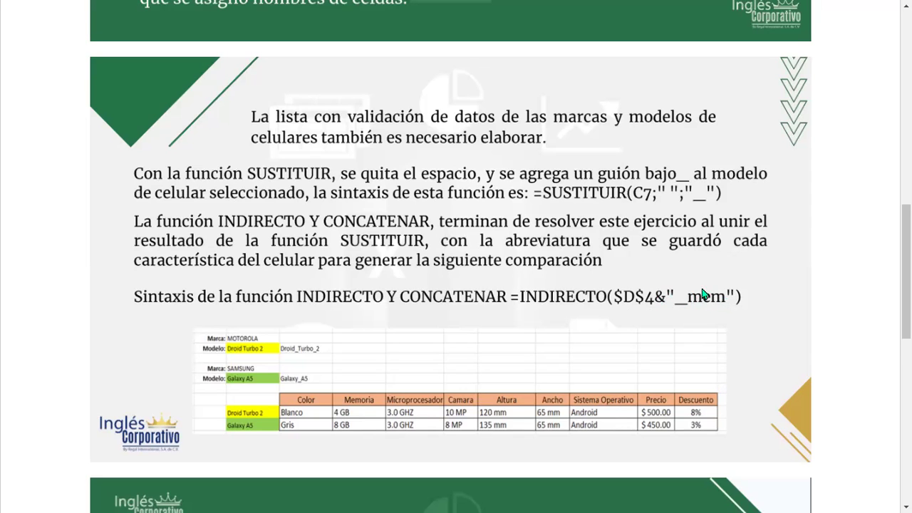
# - Scroll further until the green slide with the Droid Turbo 2 and Galaxy A5 spec table appears
pyautogui.scroll(-1, 385, 332)
pyautogui.scroll(-1, 384, 331)
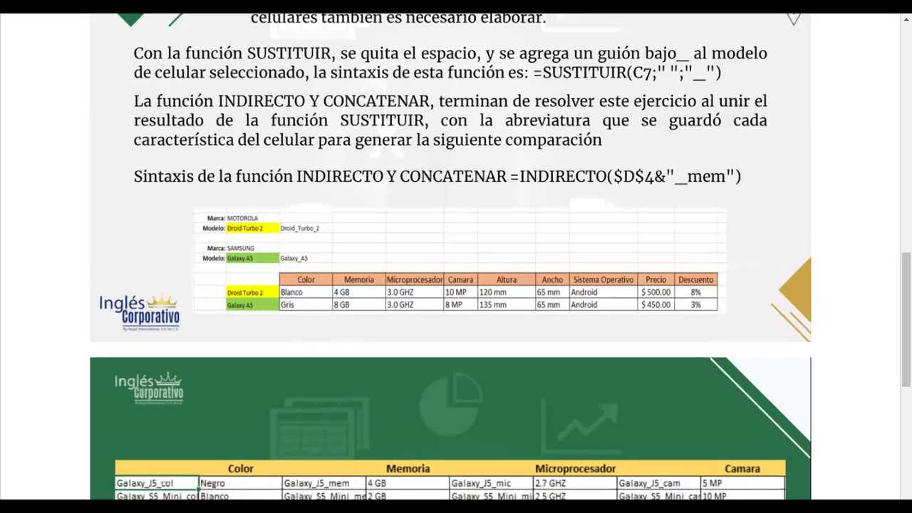
# - Scroll through the rest of the green table of named phone specs
pyautogui.scroll(-2, 456, 257)
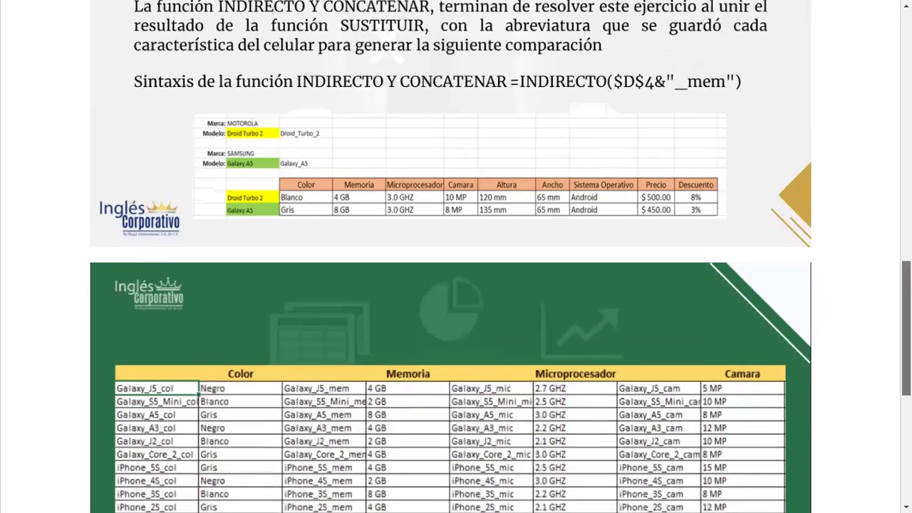
pyautogui.scroll(-1, 456, 257)
pyautogui.scroll(-1, 455, 256)
pyautogui.scroll(-1, 456, 256)
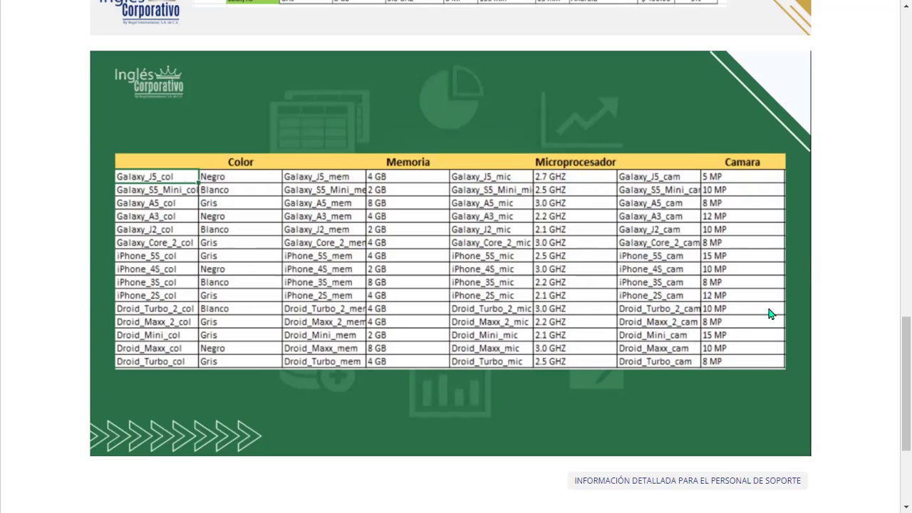
pyautogui.scroll(-3, 769, 310)
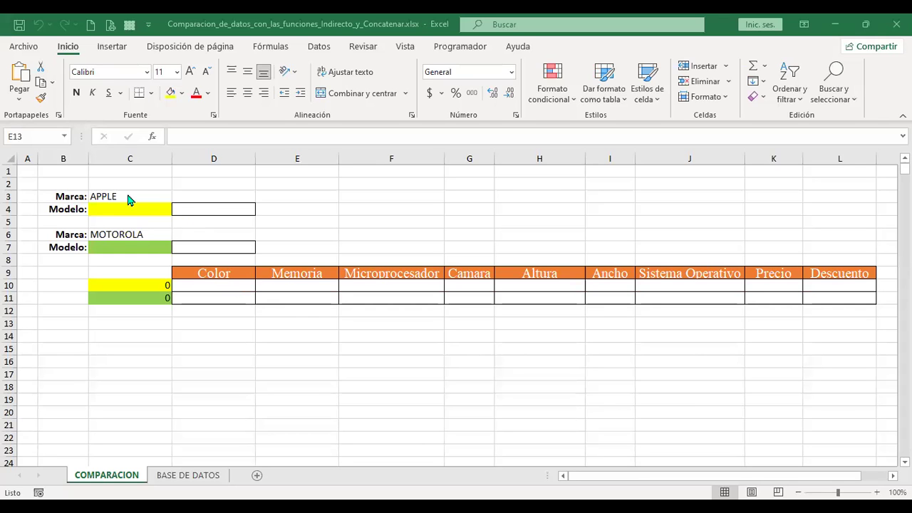
pyautogui.press('F2')
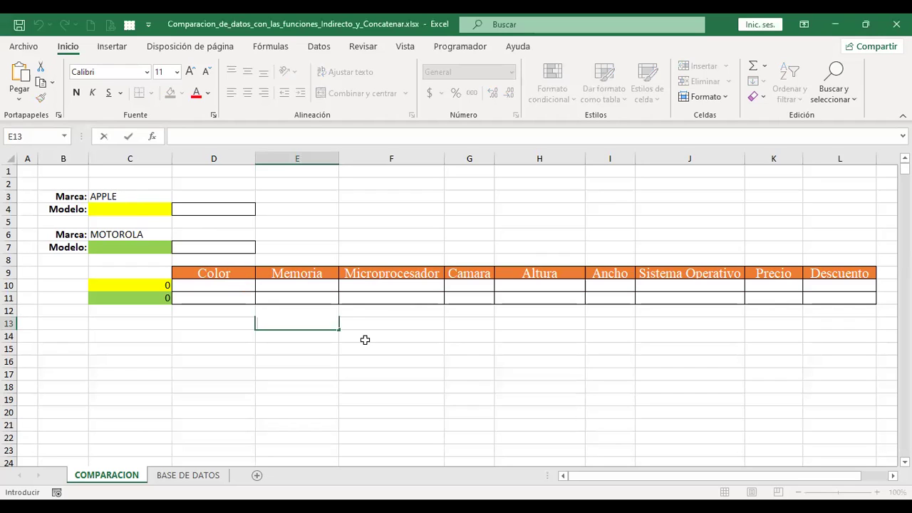
pyautogui.click(365, 340)
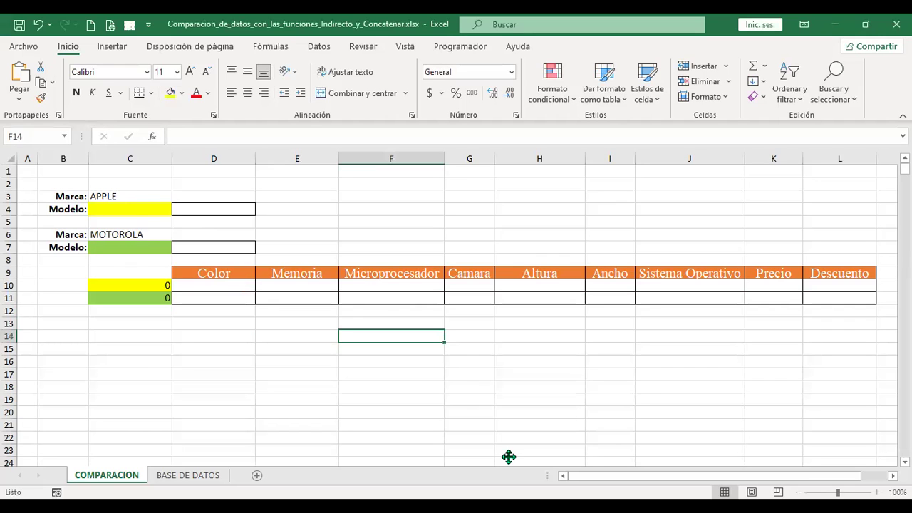
pyautogui.click(91, 196)
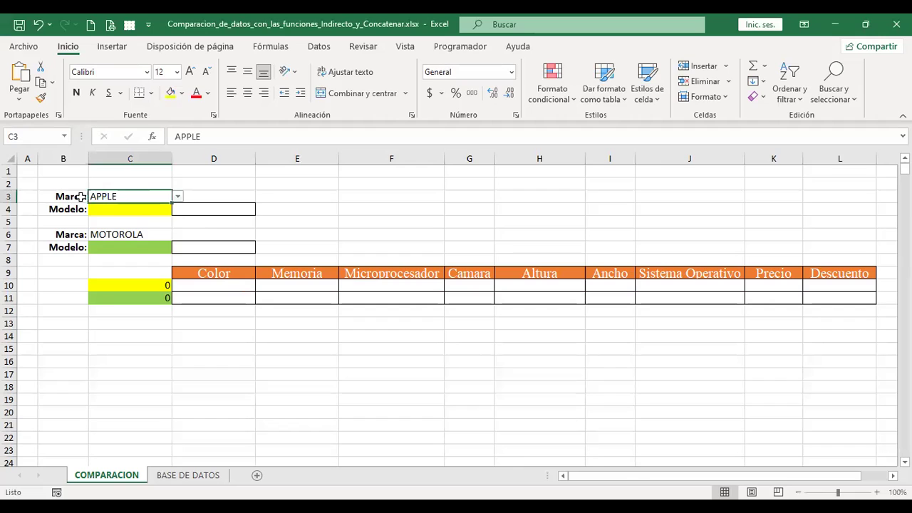
pyautogui.click(178, 199)
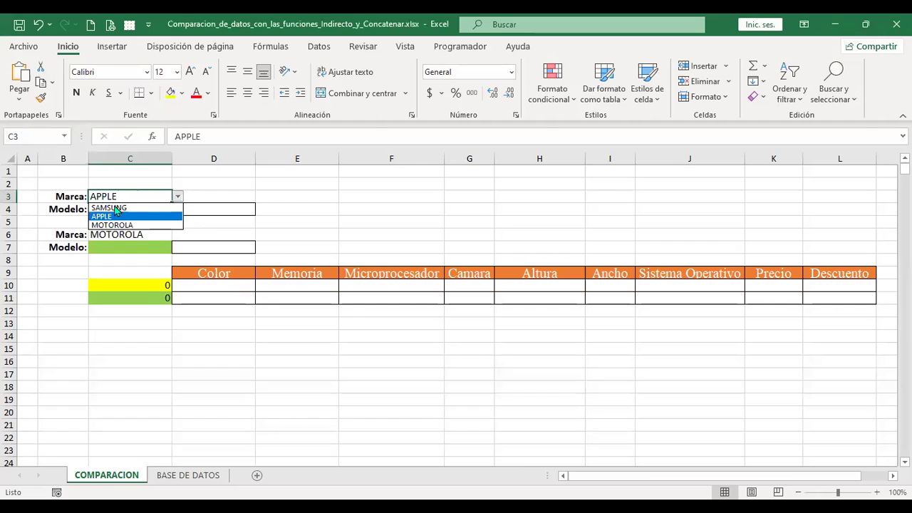
pyautogui.press('Escape')
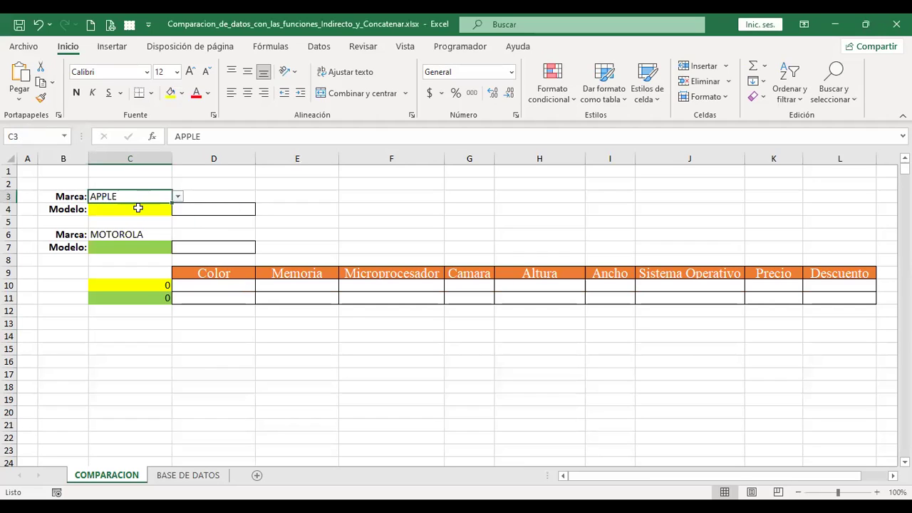
pyautogui.click(138, 207)
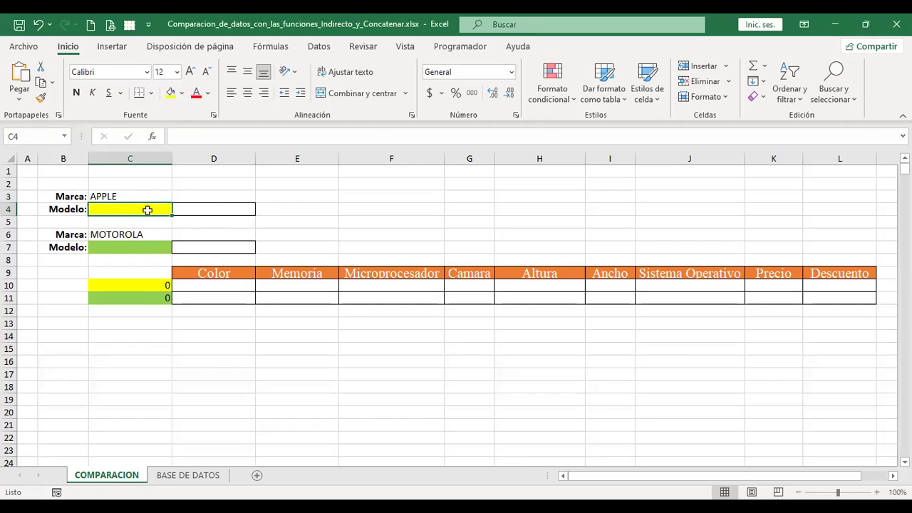
# - On the BASE DE DATOS sheet, select the Marca, Modelo and underscored model-name columns
pyautogui.click(192, 475)
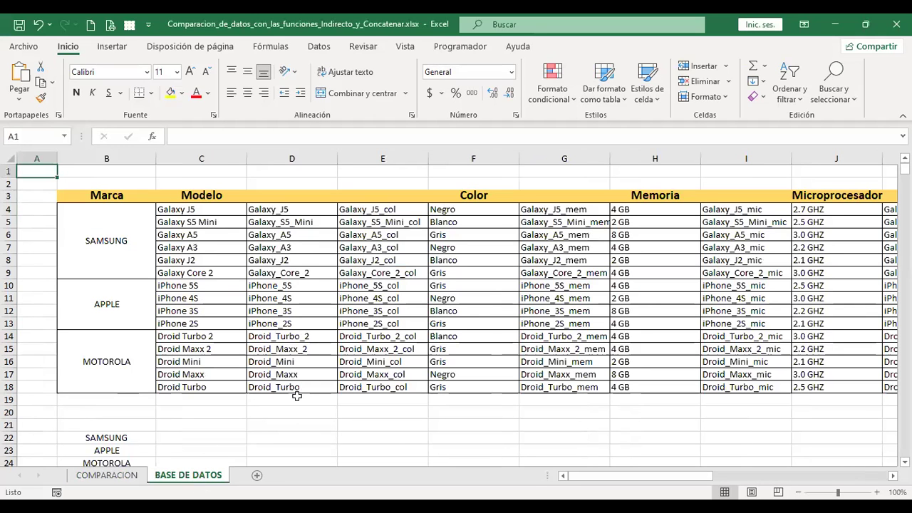
pyautogui.click(148, 158)
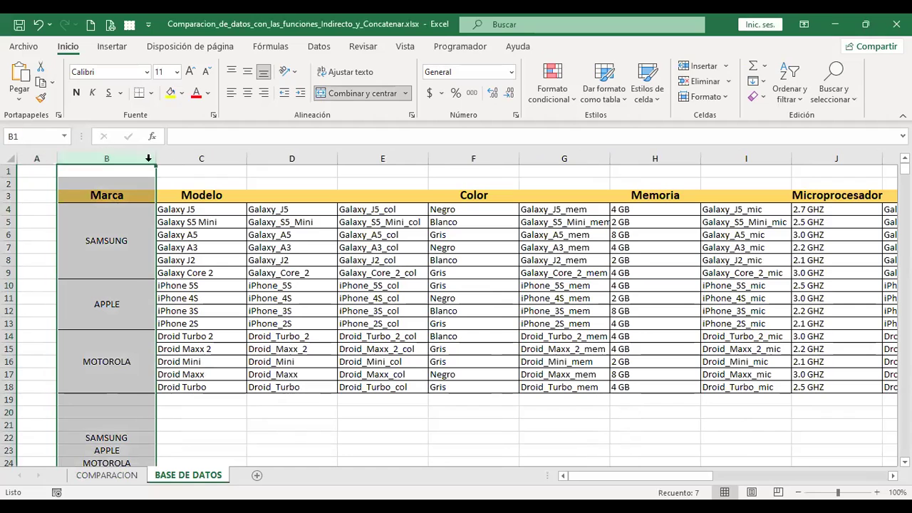
pyautogui.click(201, 153)
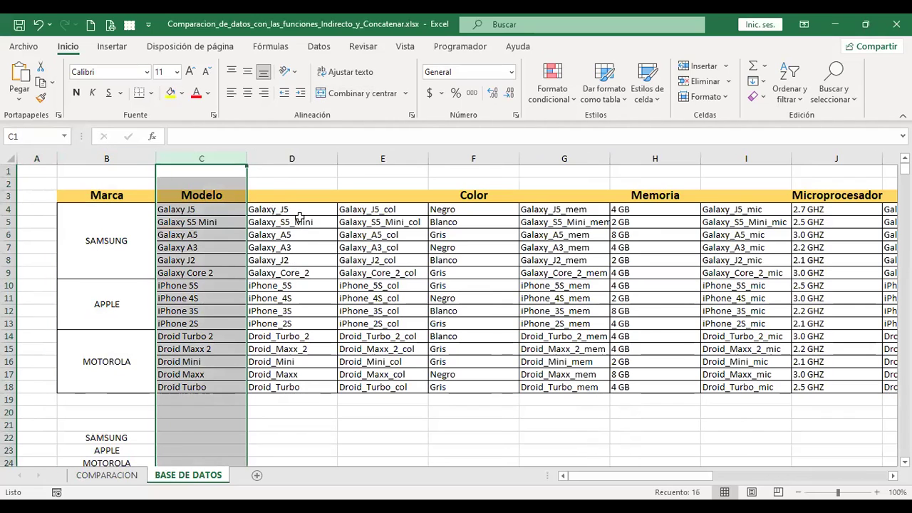
pyautogui.click(306, 155)
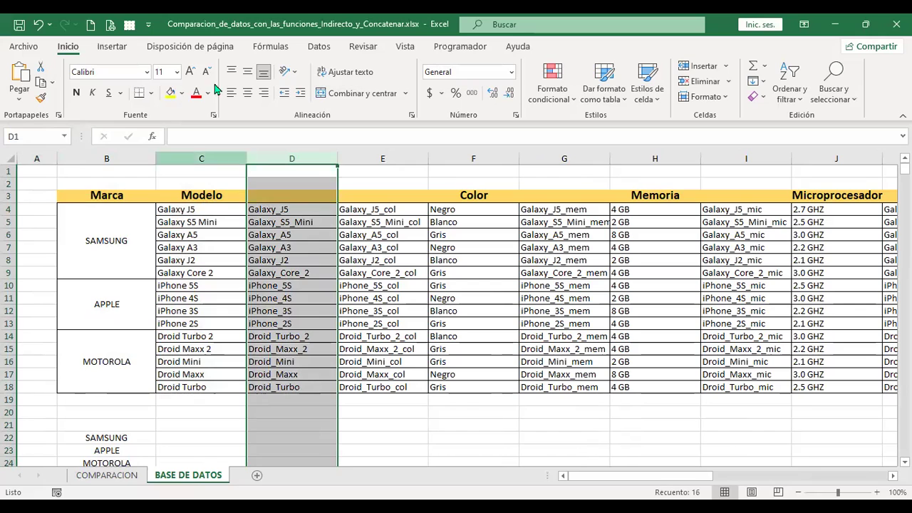
pyautogui.click(278, 48)
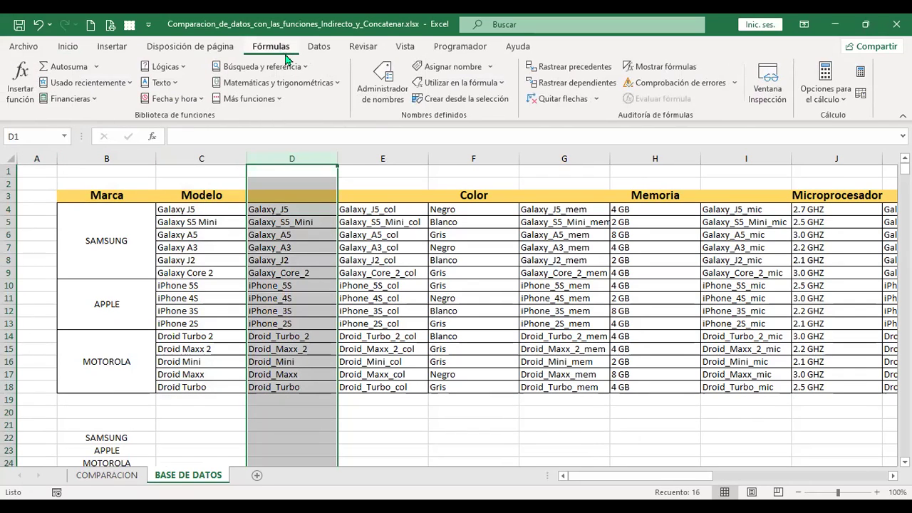
pyautogui.click(388, 89)
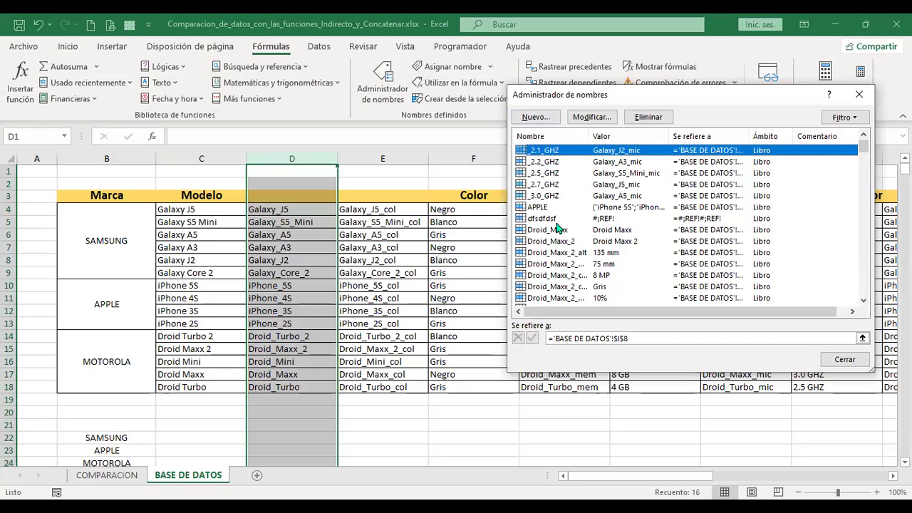
pyautogui.scroll(-2, 566, 253)
pyautogui.scroll(-4, 566, 253)
pyautogui.scroll(-2, 567, 253)
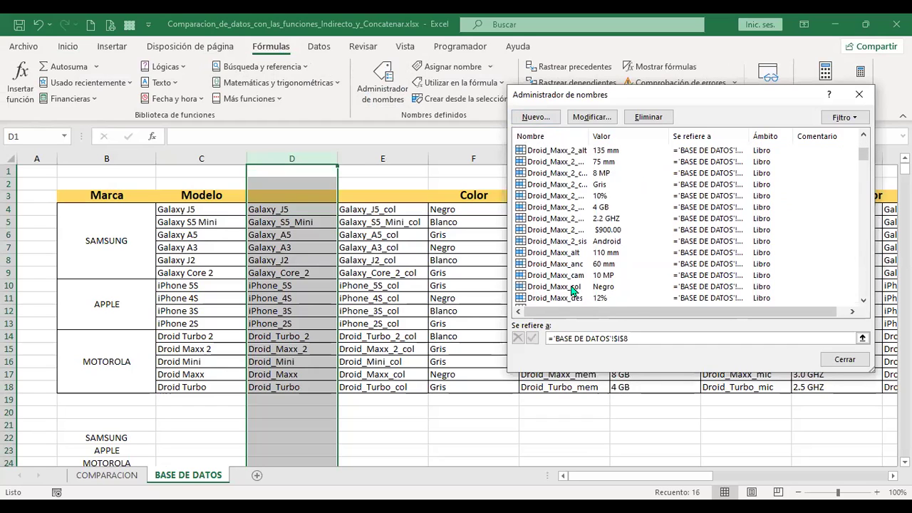
pyautogui.scroll(-2, 600, 254)
pyautogui.scroll(-2, 559, 279)
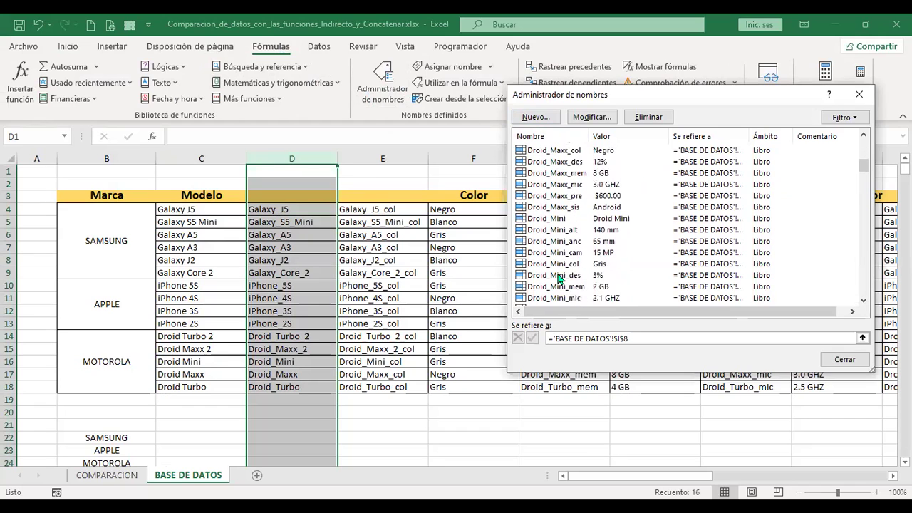
pyautogui.scroll(-4, 602, 280)
pyautogui.scroll(-4, 600, 280)
pyautogui.scroll(-4, 599, 281)
pyautogui.scroll(-4, 598, 281)
pyautogui.scroll(-4, 600, 281)
pyautogui.scroll(-4, 600, 281)
pyautogui.scroll(-4, 601, 280)
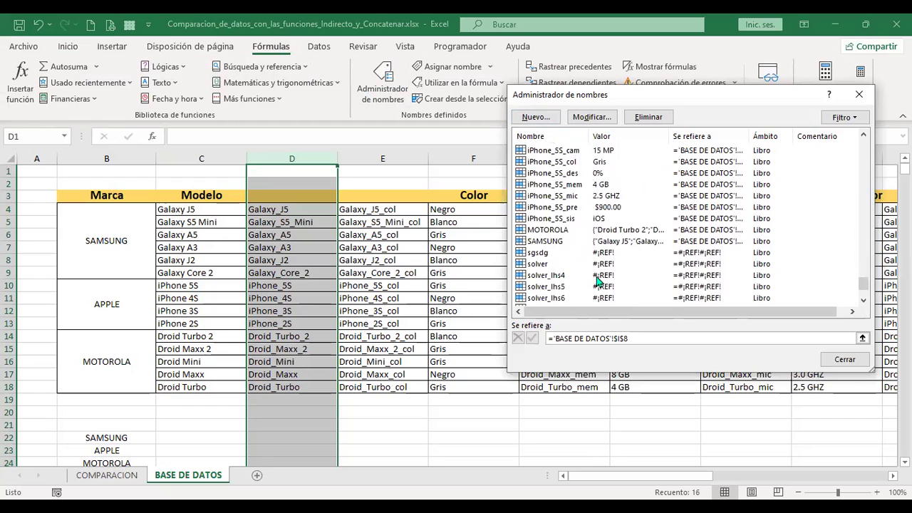
pyautogui.click(833, 360)
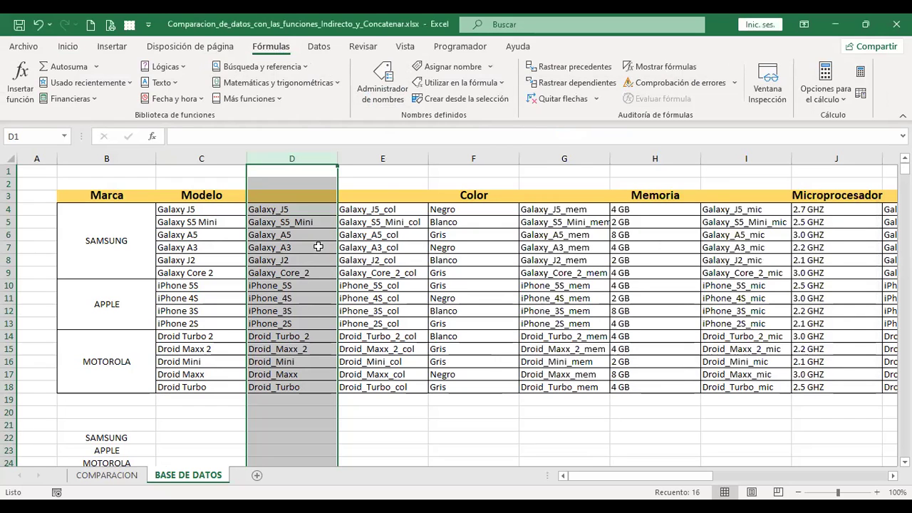
pyautogui.click(389, 159)
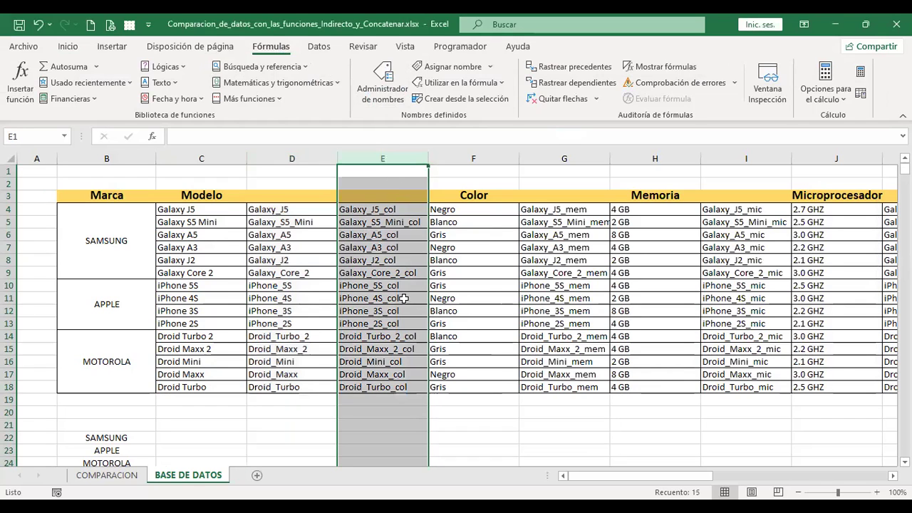
# - Inspect the Color column, the operating-system range-name column Q, and the Android value in R4
pyautogui.click(477, 158)
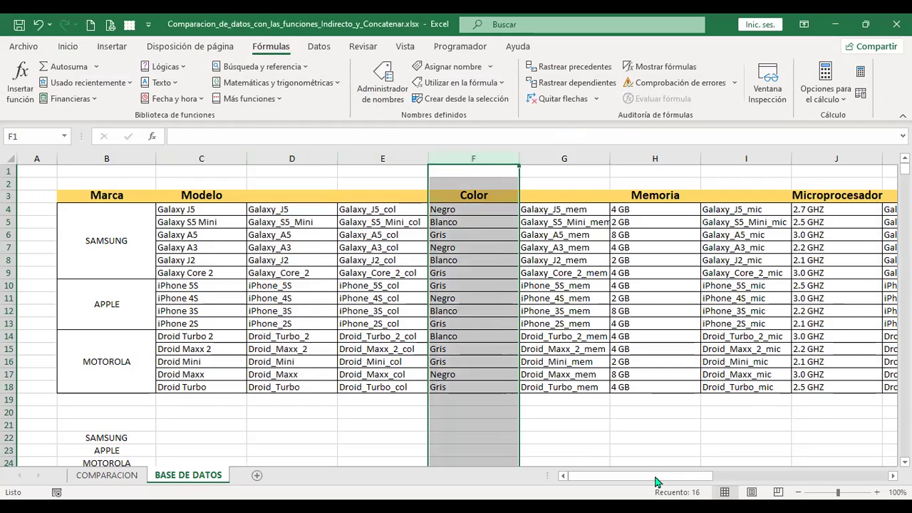
pyautogui.moveTo(705, 481); pyautogui.dragTo(799, 480)
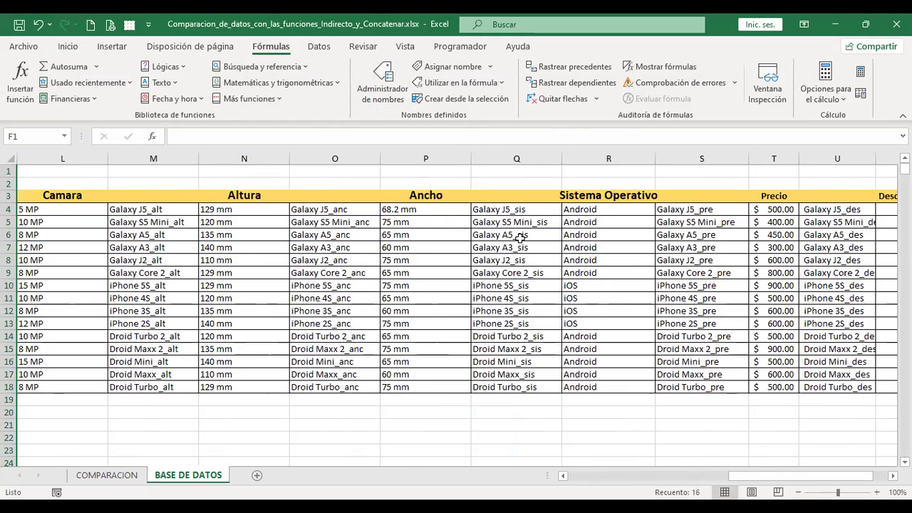
pyautogui.click(516, 158)
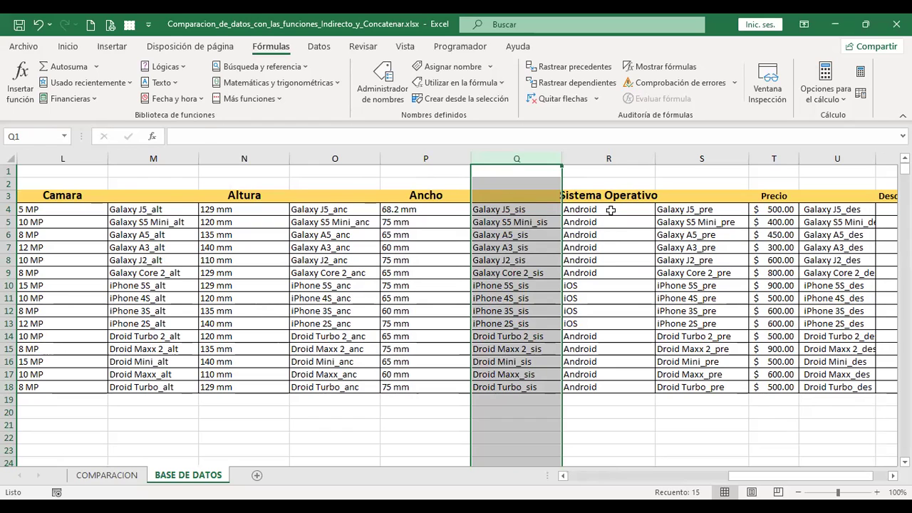
pyautogui.click(610, 209)
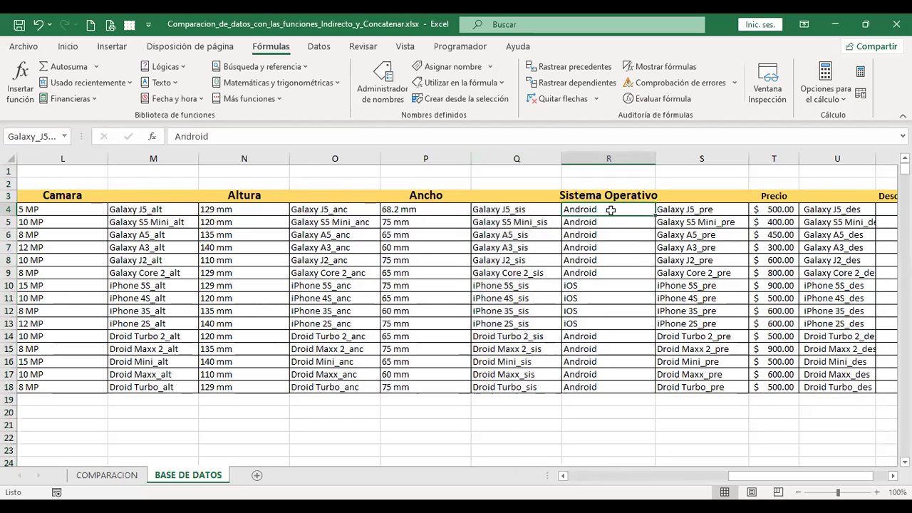
# - Browse the workbook's defined names in the Name Box, then review the labelled spec block M4:R19
pyautogui.click(64, 136)
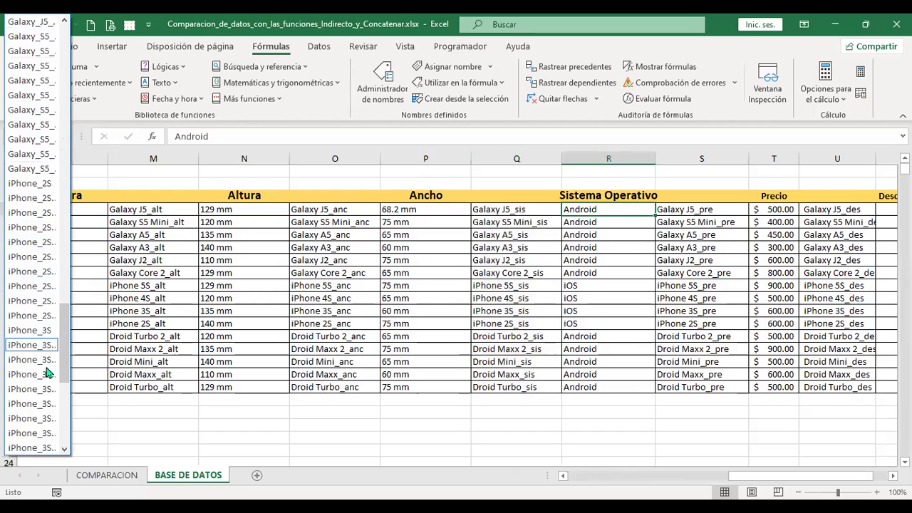
pyautogui.moveTo(65, 365); pyautogui.dragTo(73, 68)
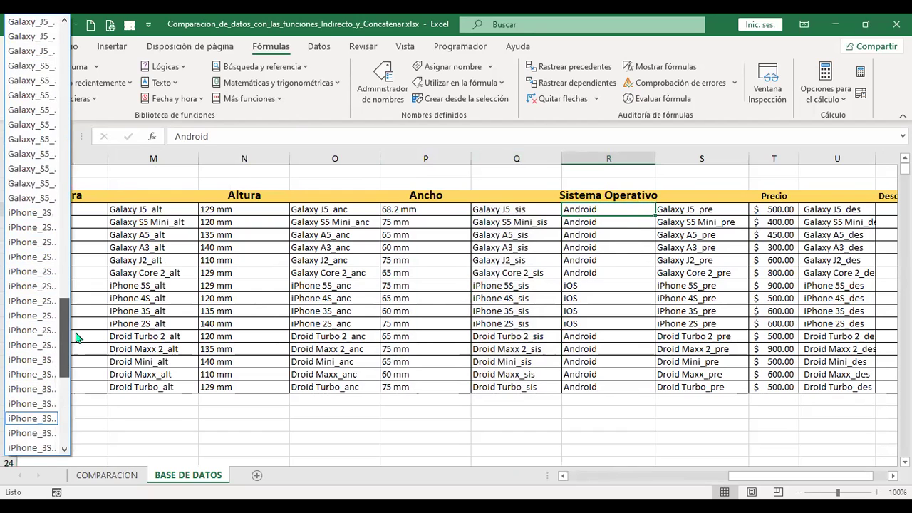
pyautogui.click(163, 213)
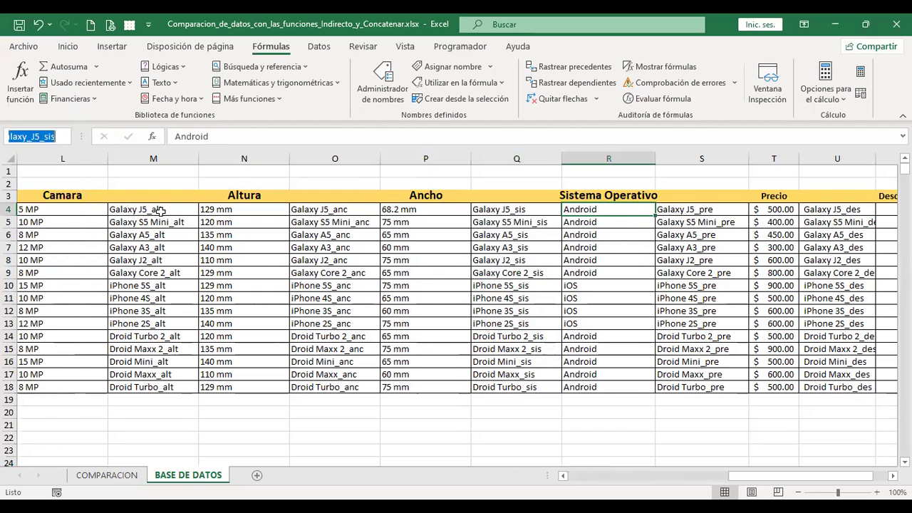
pyautogui.moveTo(153, 208)
pyautogui.mouseDown()
pyautogui.moveTo(567, 318)
pyautogui.moveTo(617, 401)
pyautogui.mouseUp()
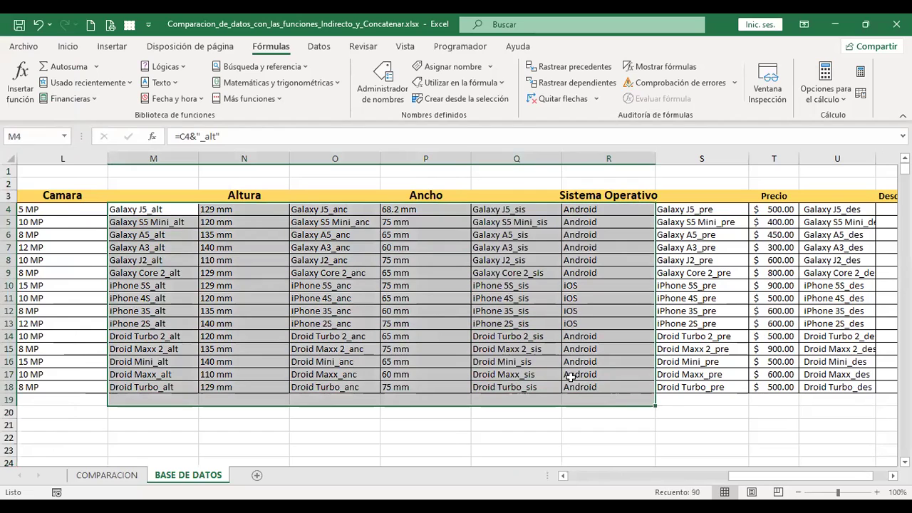
pyautogui.click(69, 401)
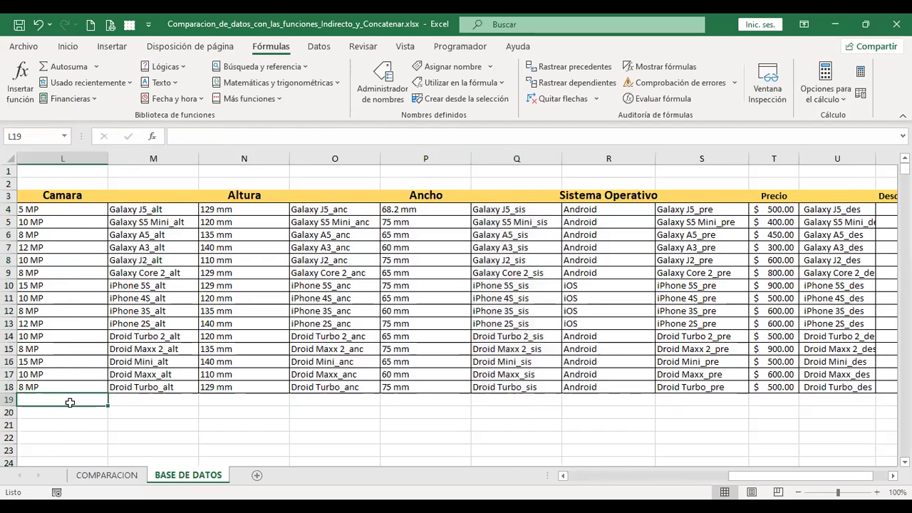
# - On COMPARACION, give C4 a list validation with source =Indirecto($C$3)
pyautogui.click(114, 477)
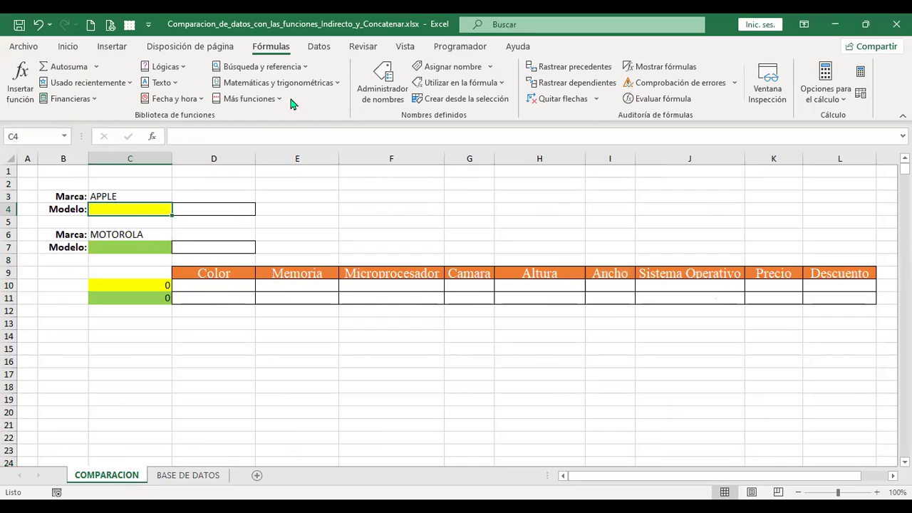
pyautogui.click(319, 47)
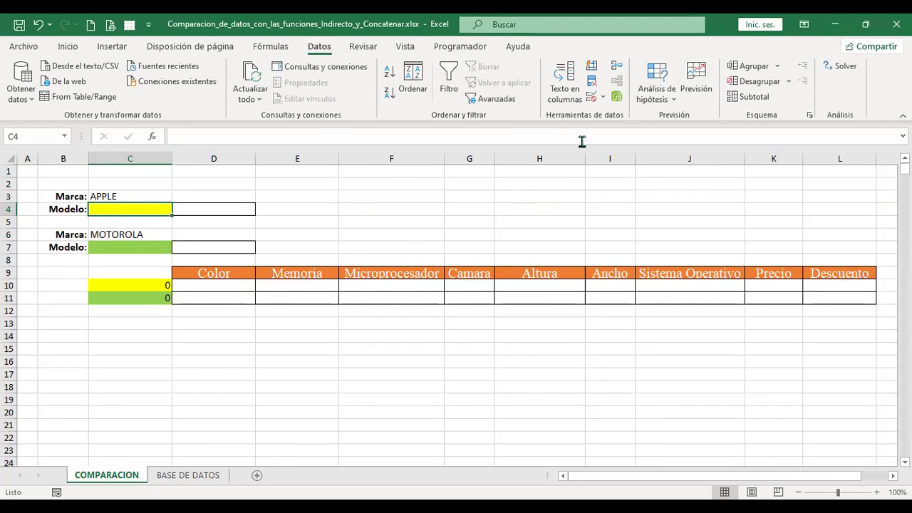
pyautogui.click(592, 100)
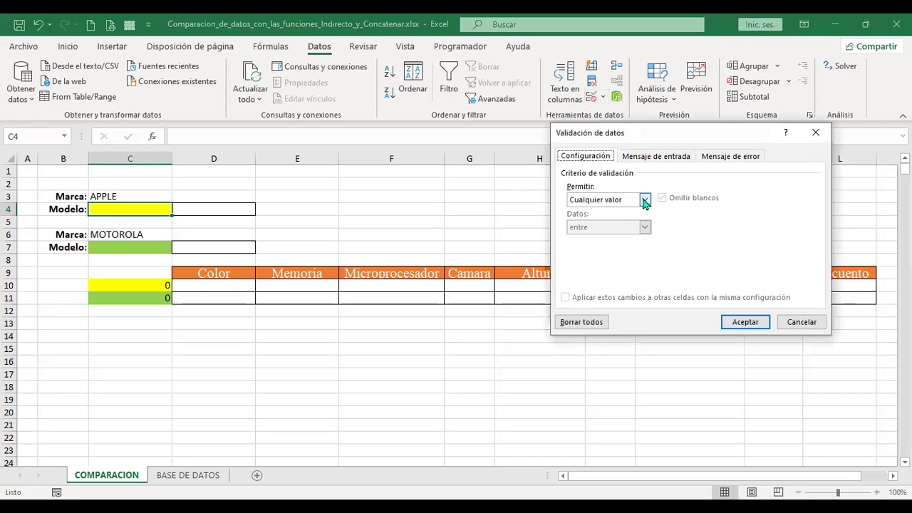
pyautogui.click(644, 201)
pyautogui.click(591, 238)
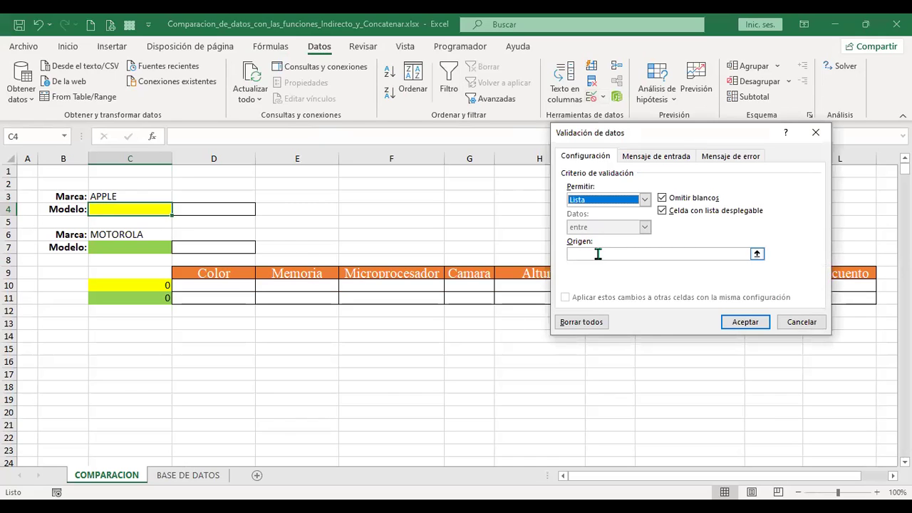
pyautogui.click(598, 255)
pyautogui.write('=Indirecto(')
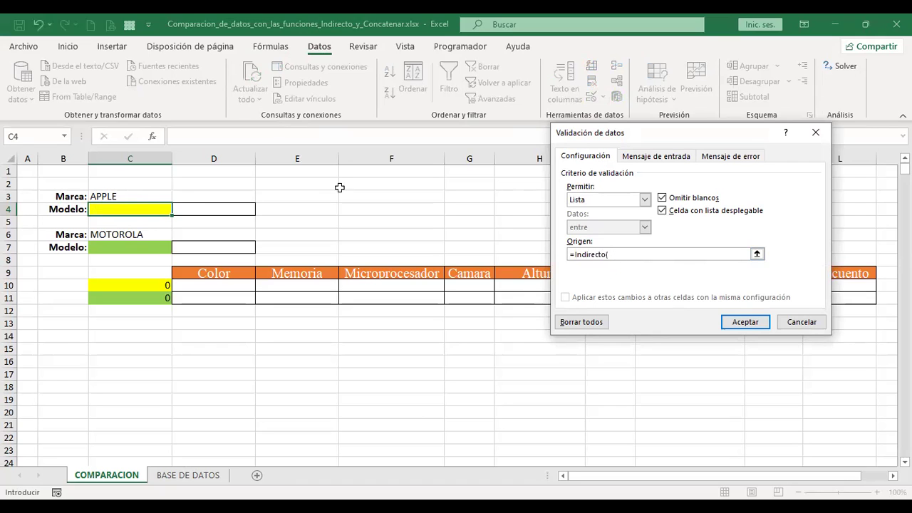
pyautogui.click(137, 194)
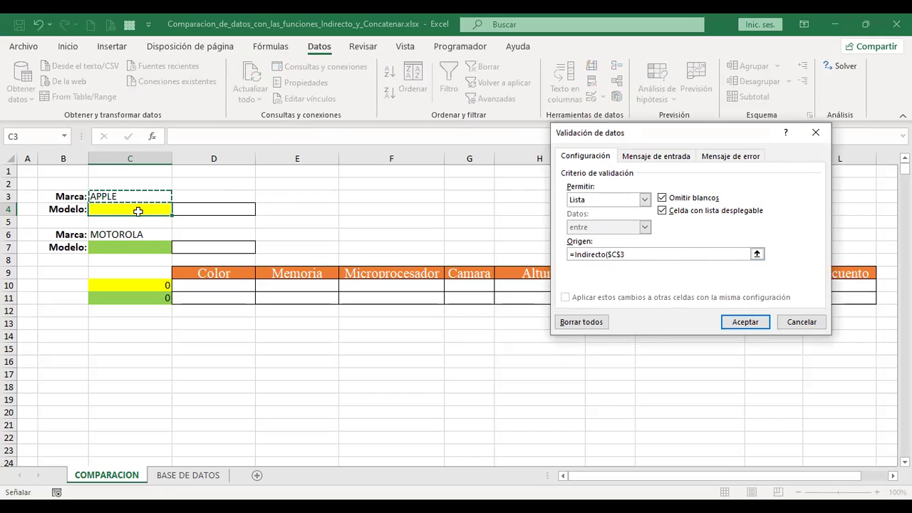
pyautogui.write(')')
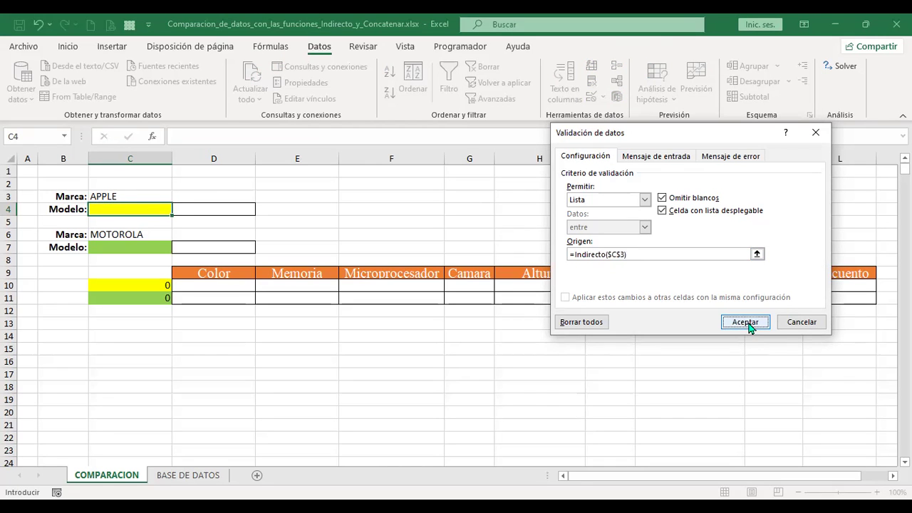
pyautogui.click(746, 324)
# - Change brand C3 from APPLE to MOTOROLA and confirm C4's list switches from iPhone to Droid models
pyautogui.click(178, 210)
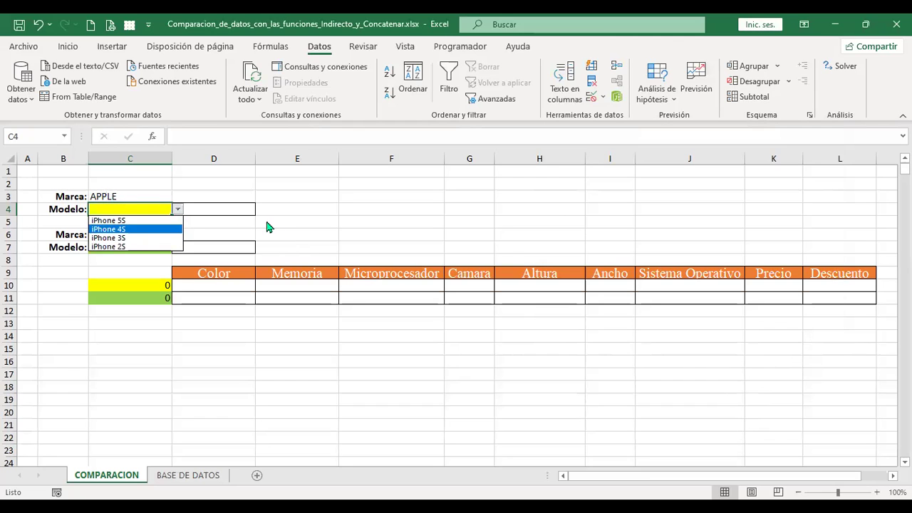
pyautogui.click(120, 198)
pyautogui.click(148, 197)
pyautogui.click(178, 197)
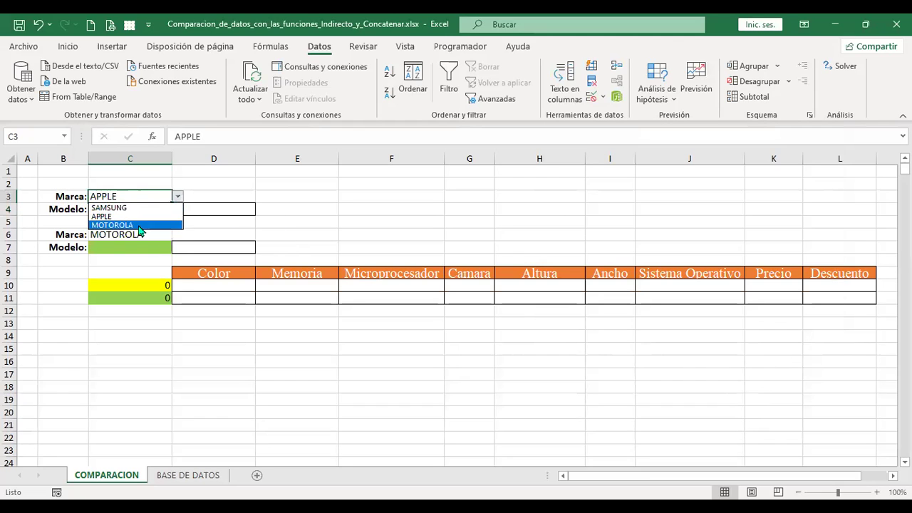
pyautogui.click(141, 225)
pyautogui.click(146, 208)
pyautogui.click(177, 209)
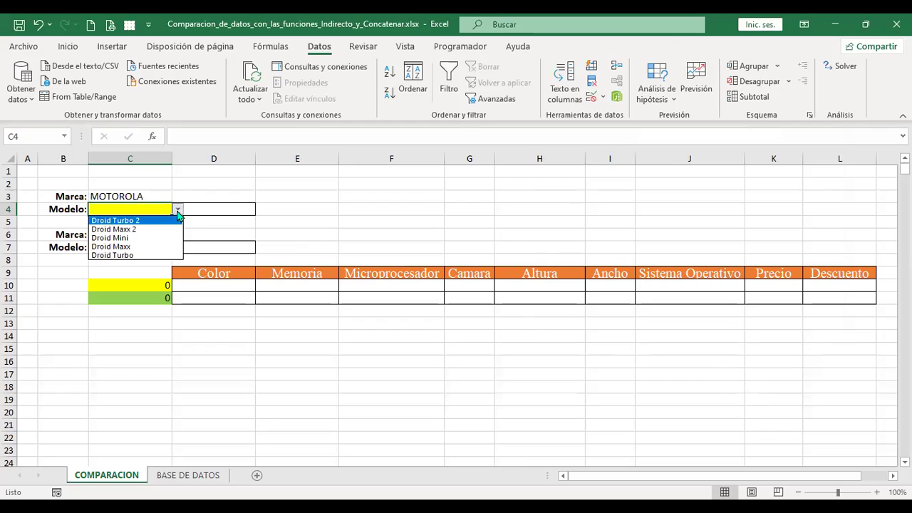
pyautogui.click(143, 205)
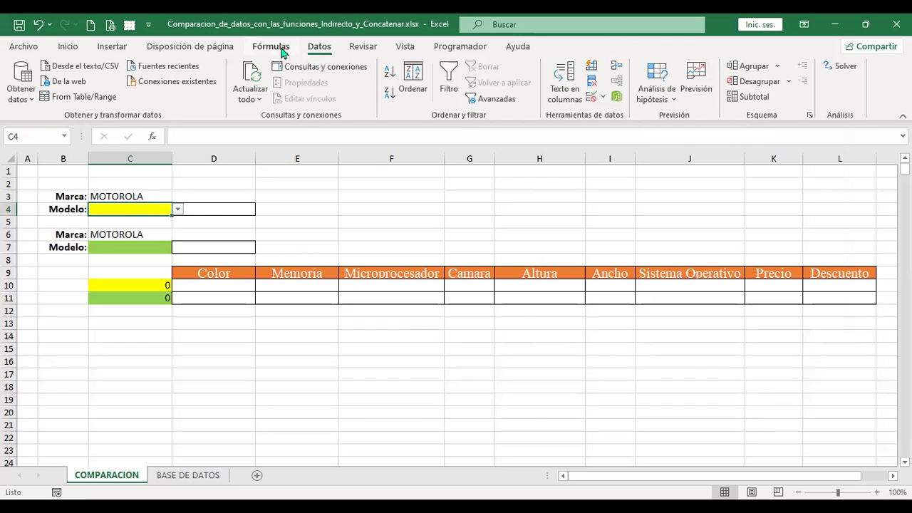
pyautogui.click(64, 136)
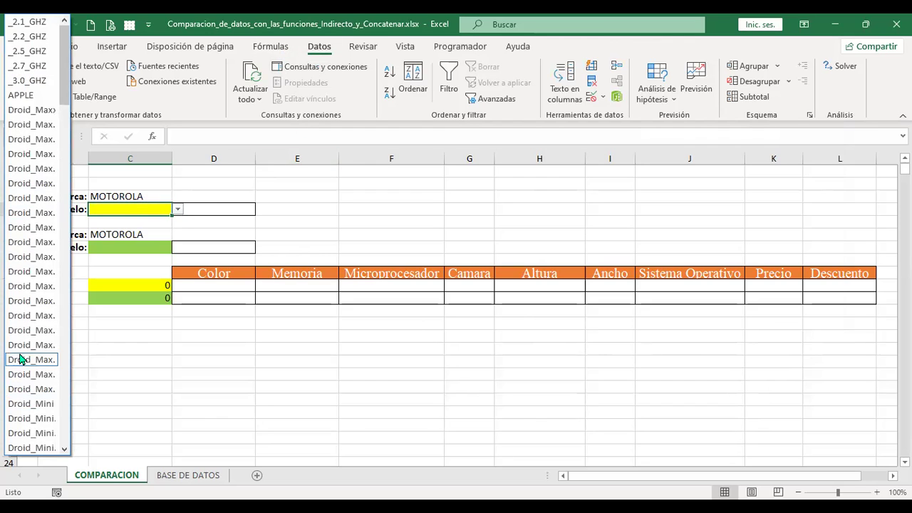
pyautogui.click(320, 191)
pyautogui.click(271, 48)
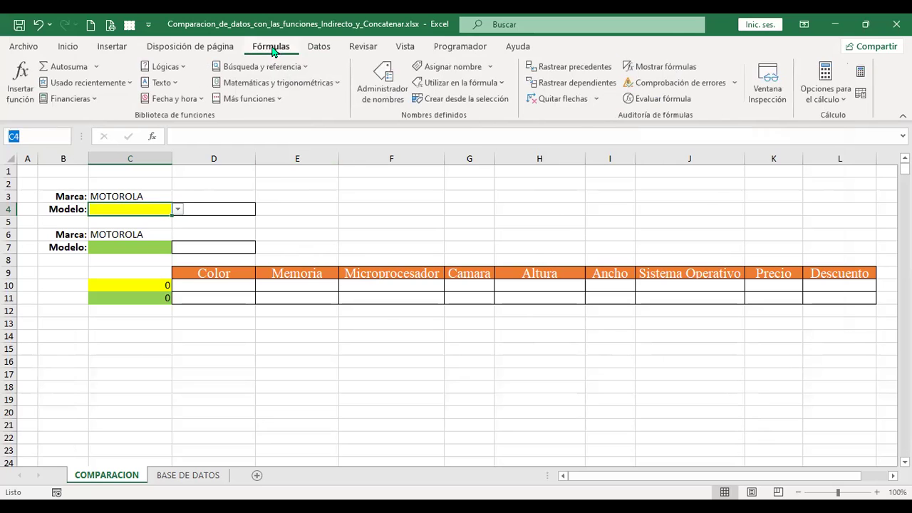
pyautogui.click(382, 82)
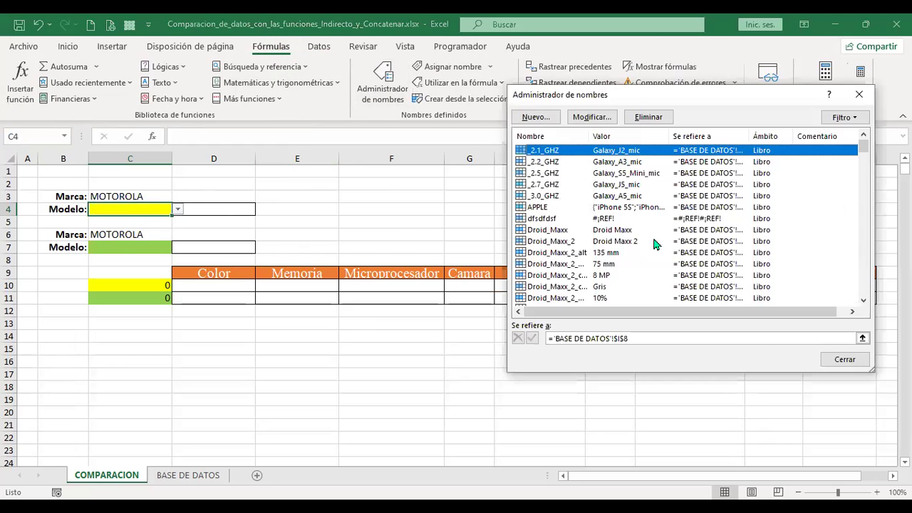
pyautogui.click(838, 361)
pyautogui.press('Escape')
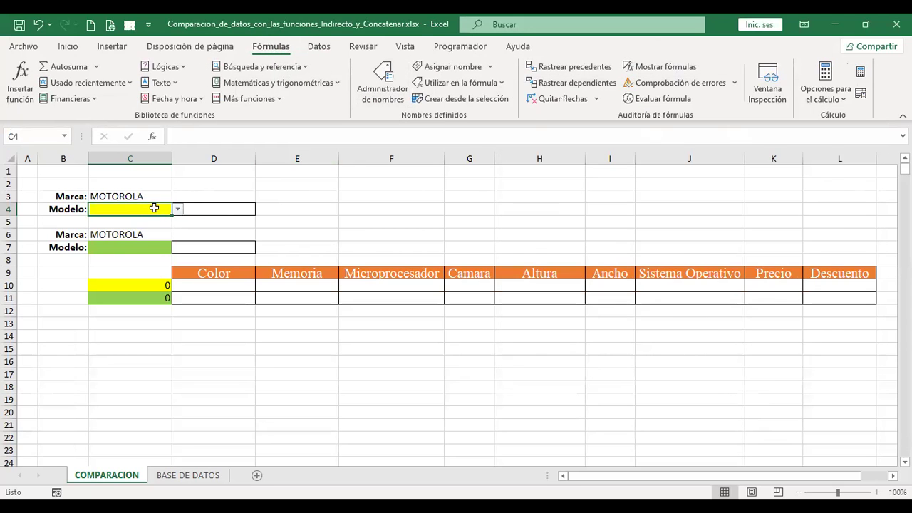
pyautogui.click(328, 48)
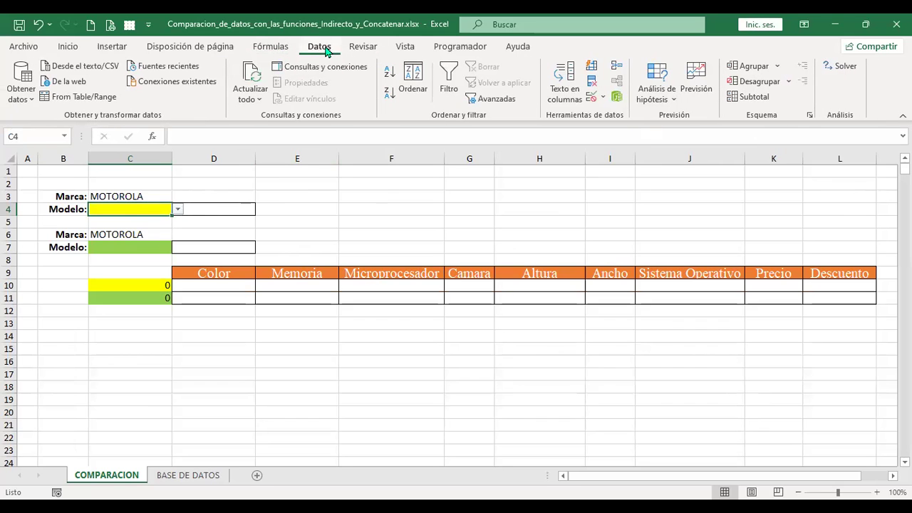
# - Check C4's =INDIRECTO($C$3) rule, choose Droid Maxx 2 in C4, and verify C10's =C4
pyautogui.click(592, 98)
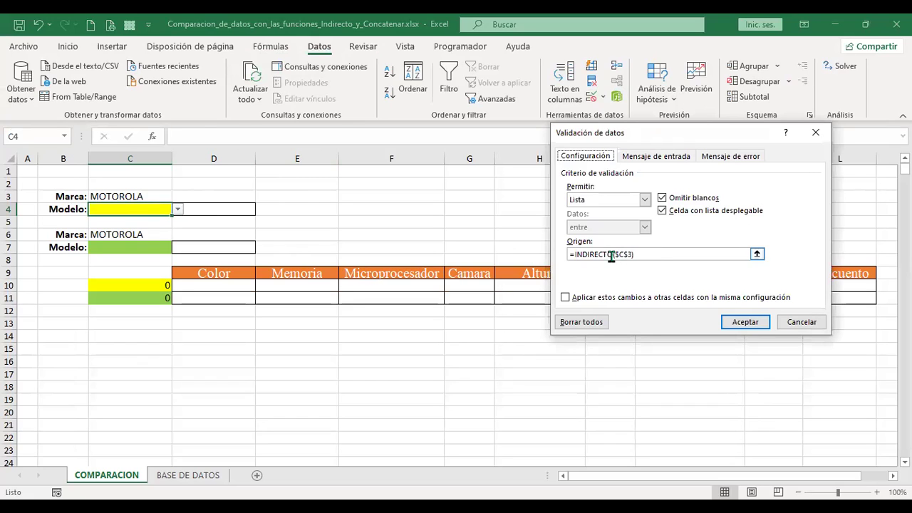
pyautogui.click(803, 322)
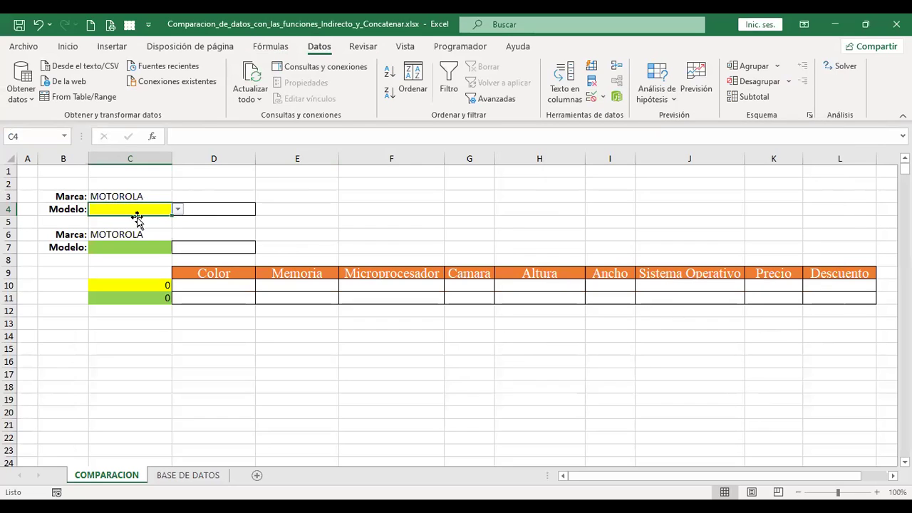
pyautogui.click(178, 209)
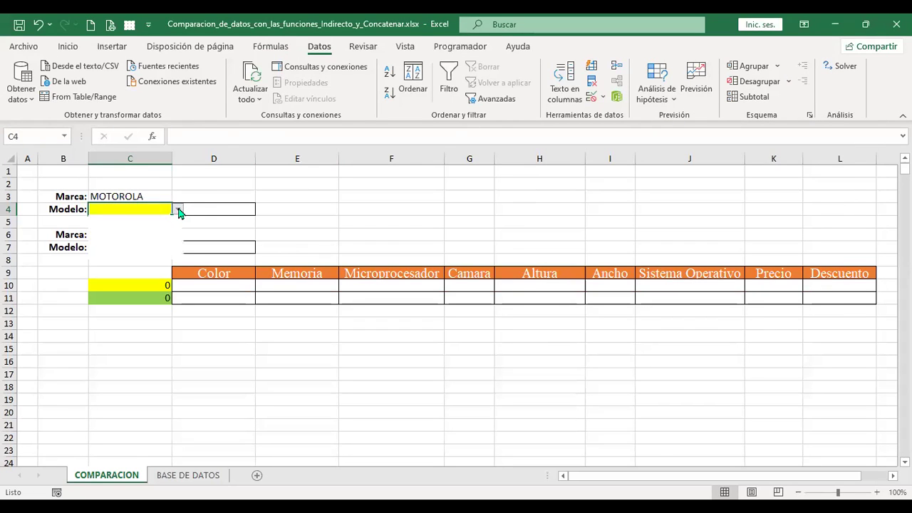
pyautogui.click(136, 223)
pyautogui.click(136, 245)
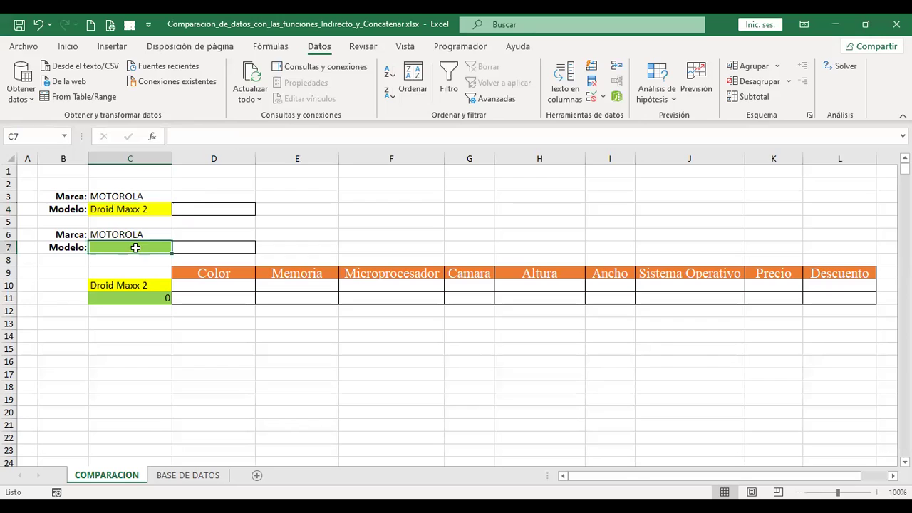
pyautogui.click(145, 285)
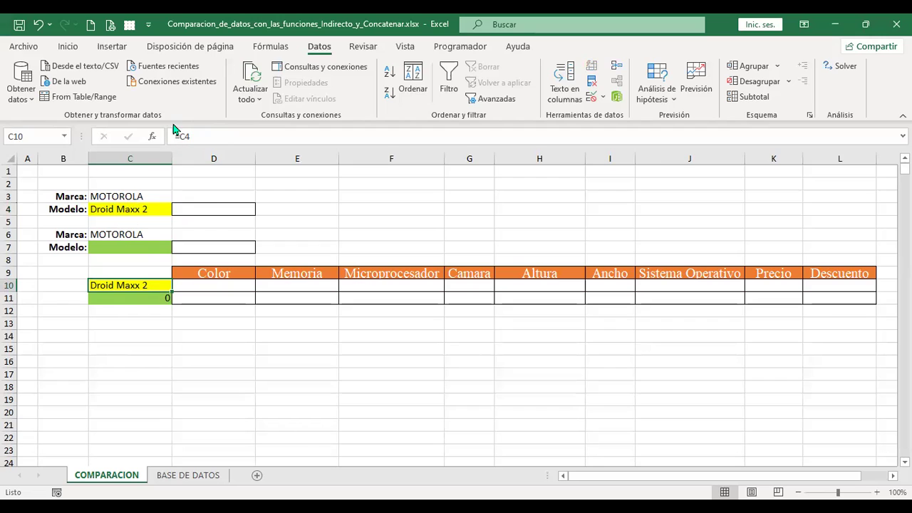
# - Set the second brand cell C6 to SAMSUNG
pyautogui.click(134, 246)
pyautogui.click(145, 234)
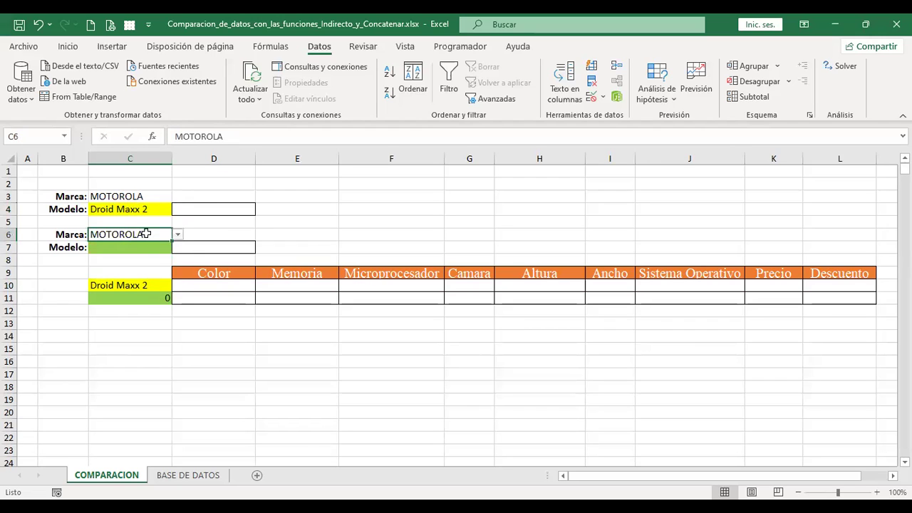
pyautogui.click(179, 236)
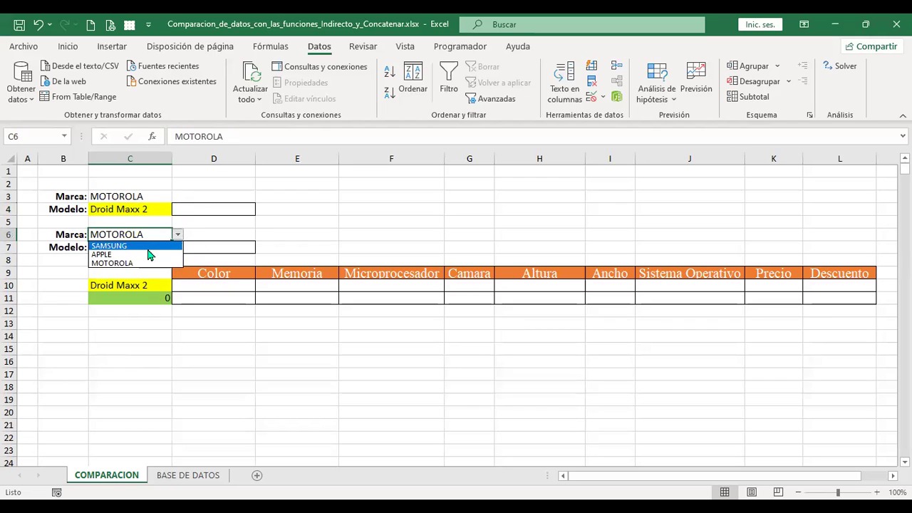
pyautogui.click(148, 247)
# - Give C7 a list validation with source =INDIRECTO($C$6)
pyautogui.click(111, 246)
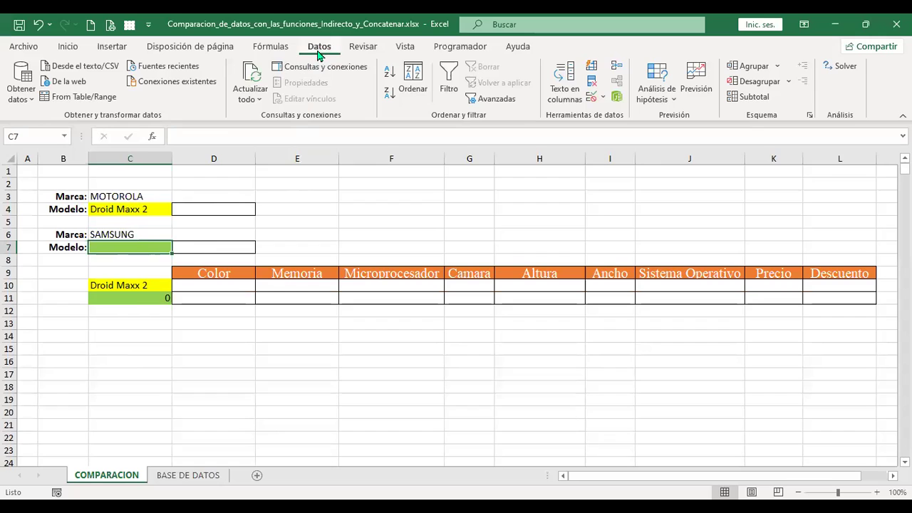
pyautogui.click(592, 97)
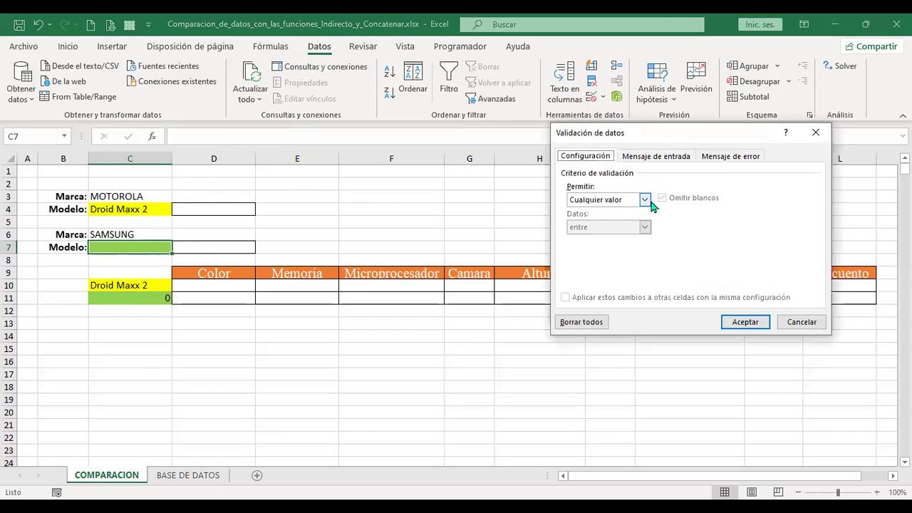
pyautogui.click(644, 200)
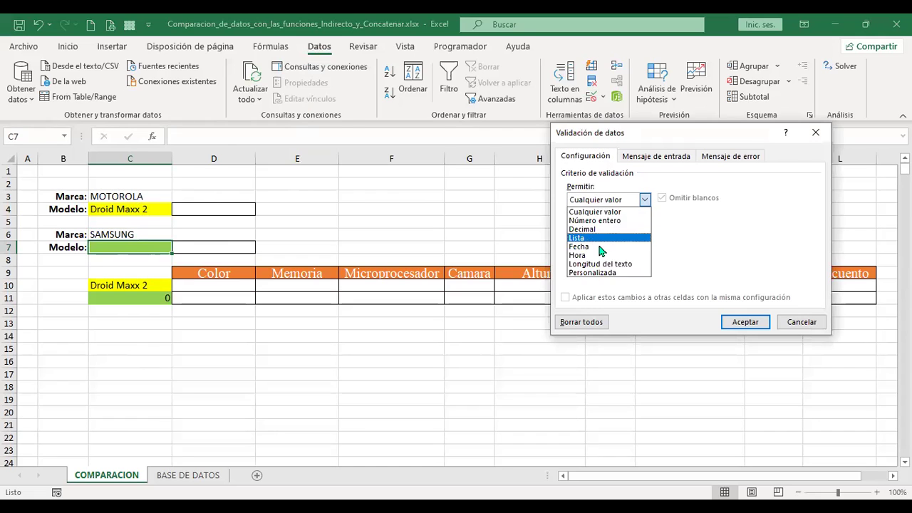
pyautogui.click(590, 240)
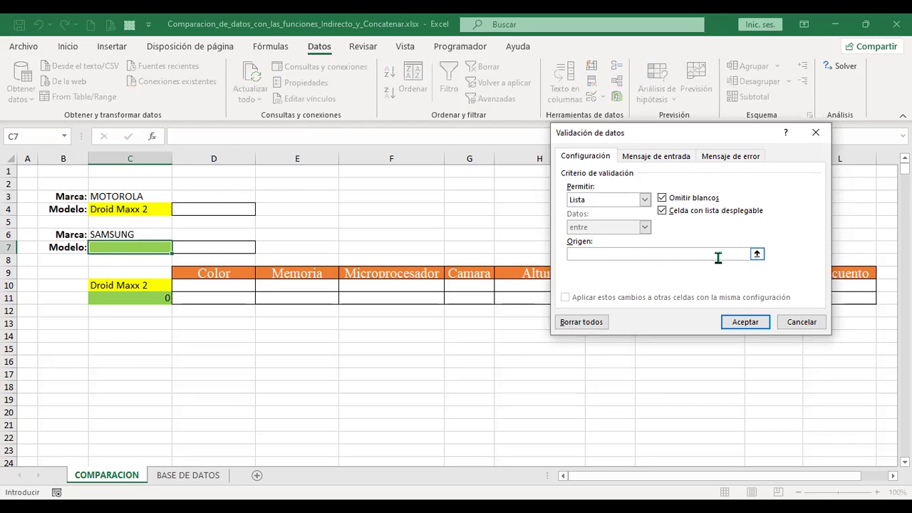
pyautogui.write('=I')
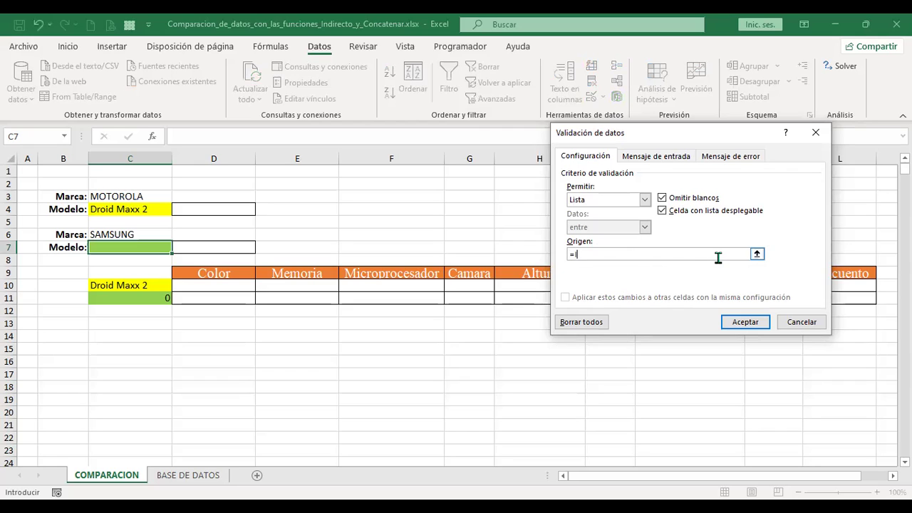
pyautogui.write('NDIRECTO(')
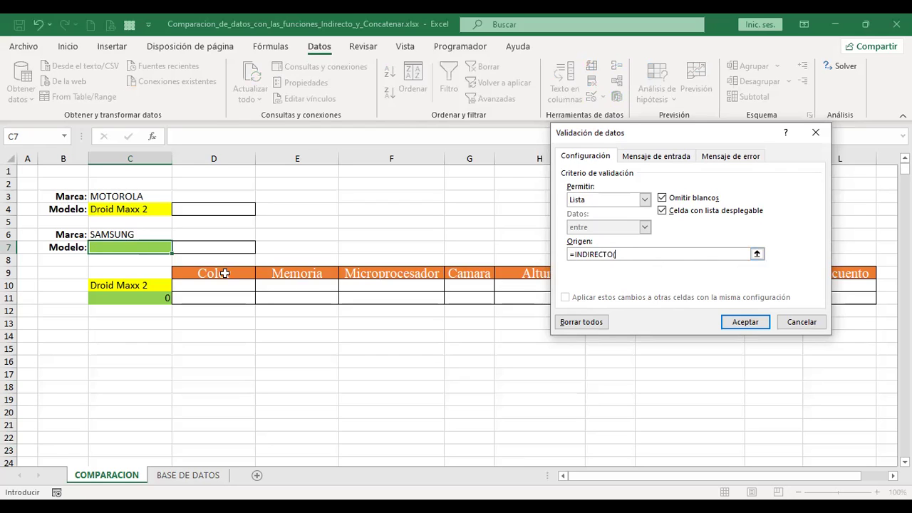
pyautogui.click(122, 233)
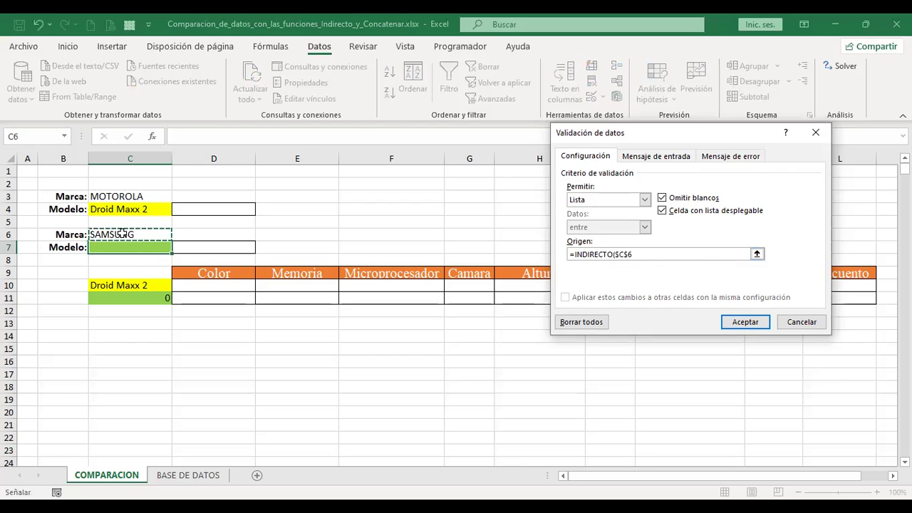
pyautogui.write(')')
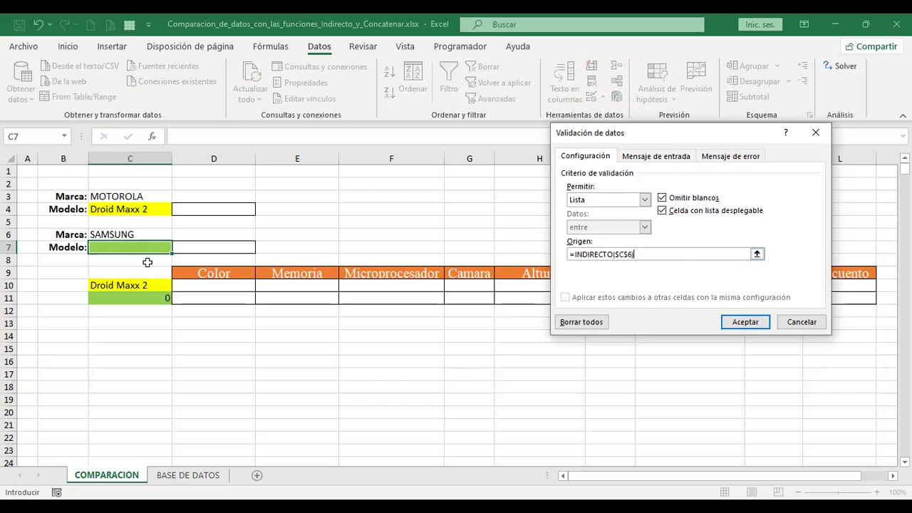
pyautogui.click(749, 322)
# - Choose Galaxy J2 as the Samsung model in C7
pyautogui.click(178, 247)
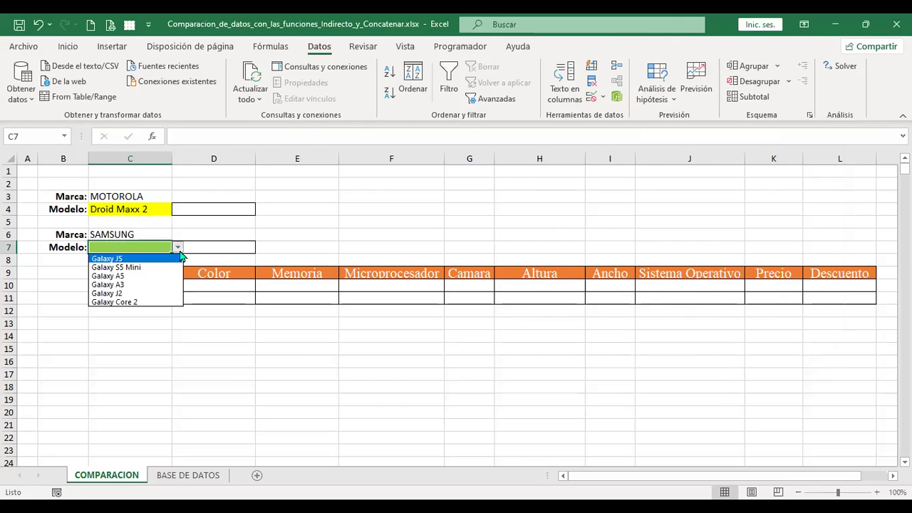
pyautogui.click(137, 290)
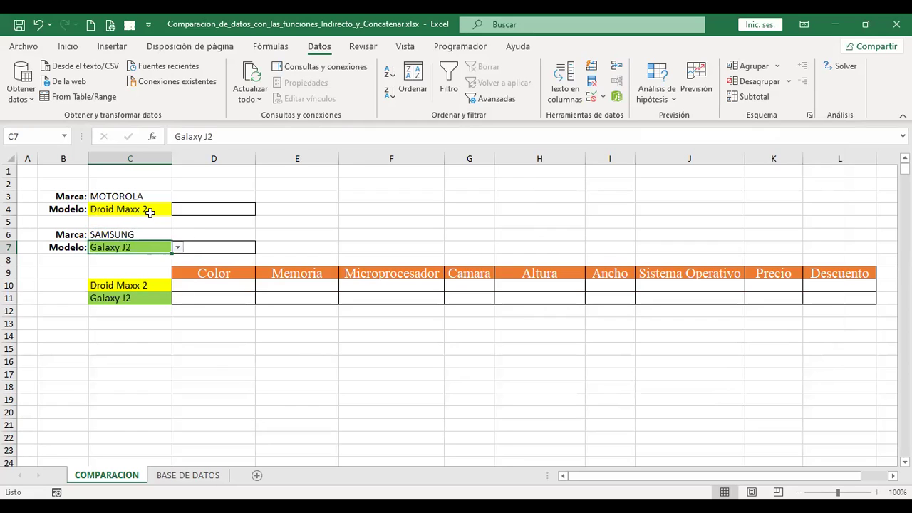
pyautogui.click(221, 287)
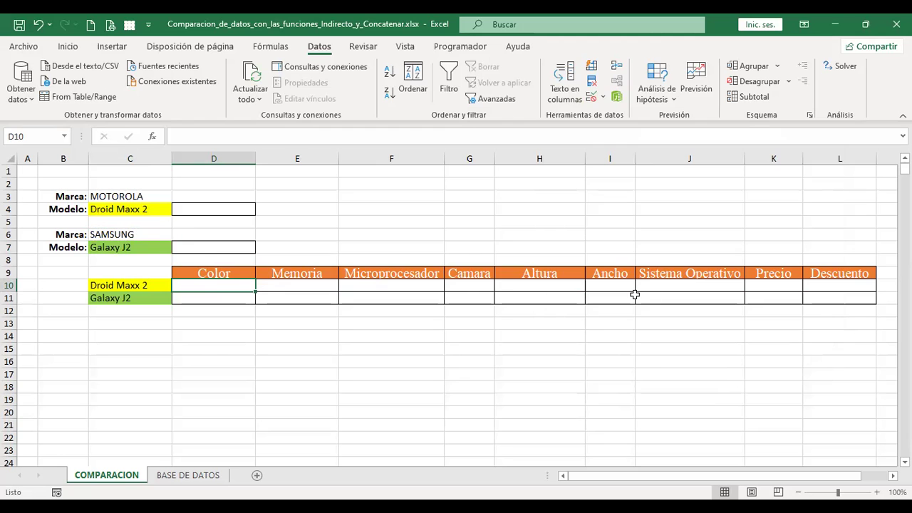
pyautogui.click(203, 477)
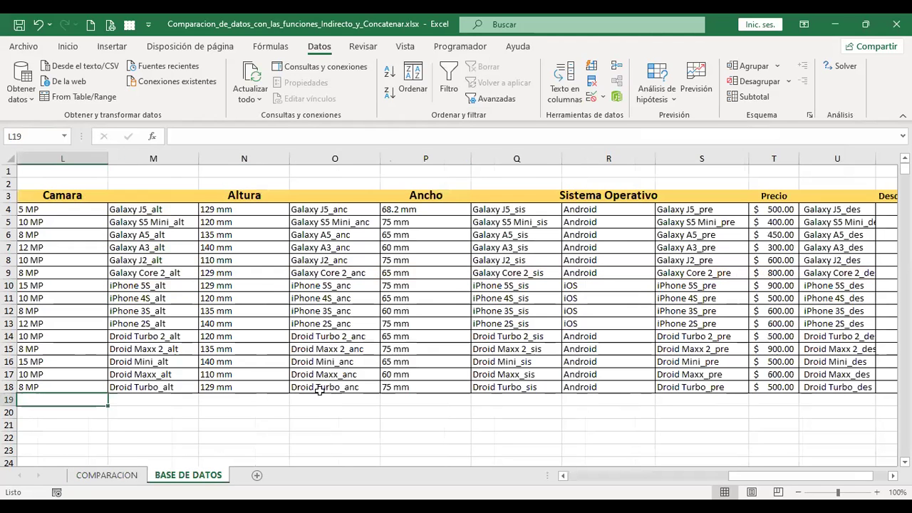
pyautogui.click(322, 409)
pyautogui.hotkey('ctrl', 'Home')
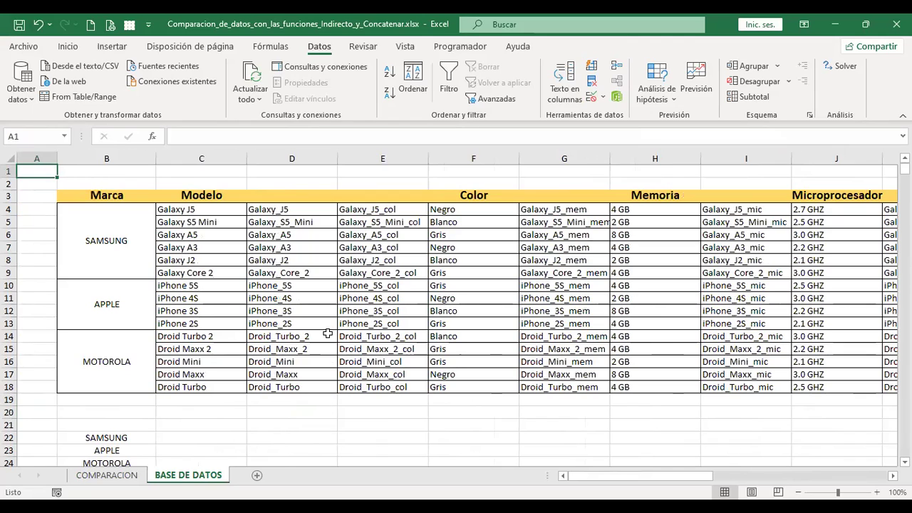
pyautogui.click(130, 477)
pyautogui.click(214, 476)
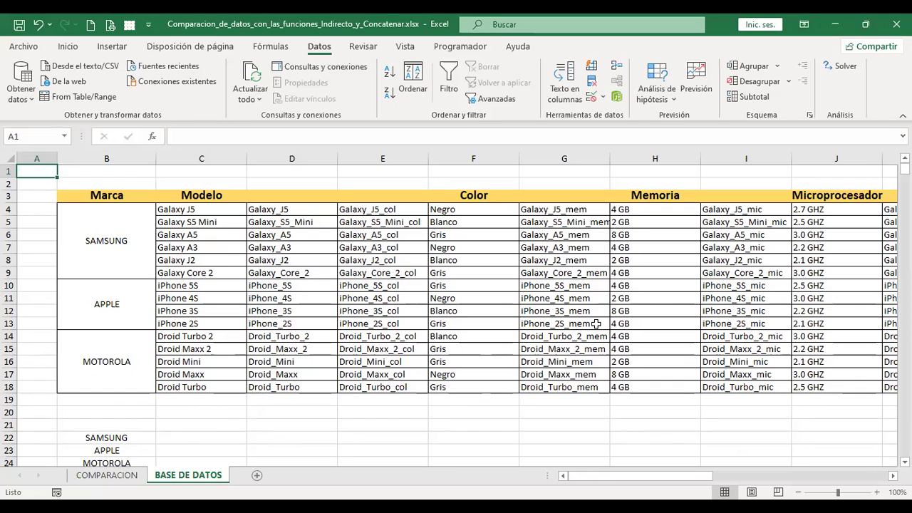
pyautogui.click(107, 475)
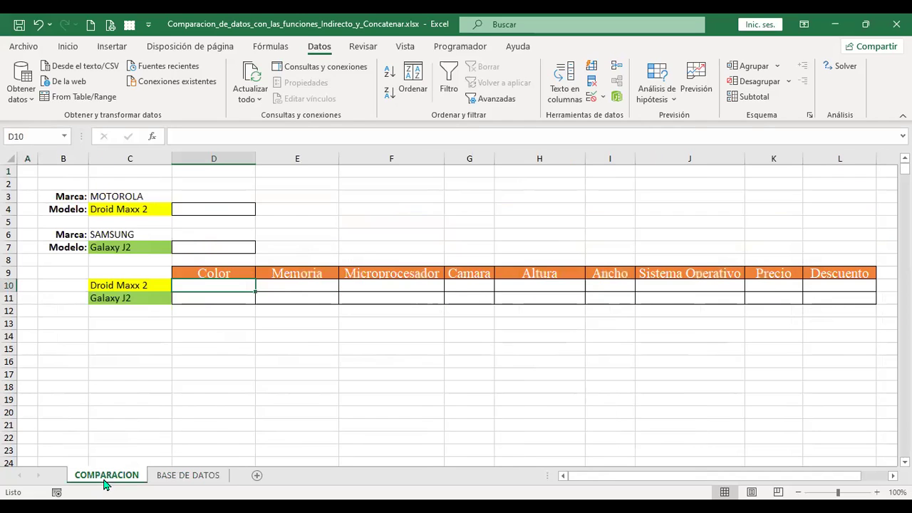
pyautogui.click(230, 210)
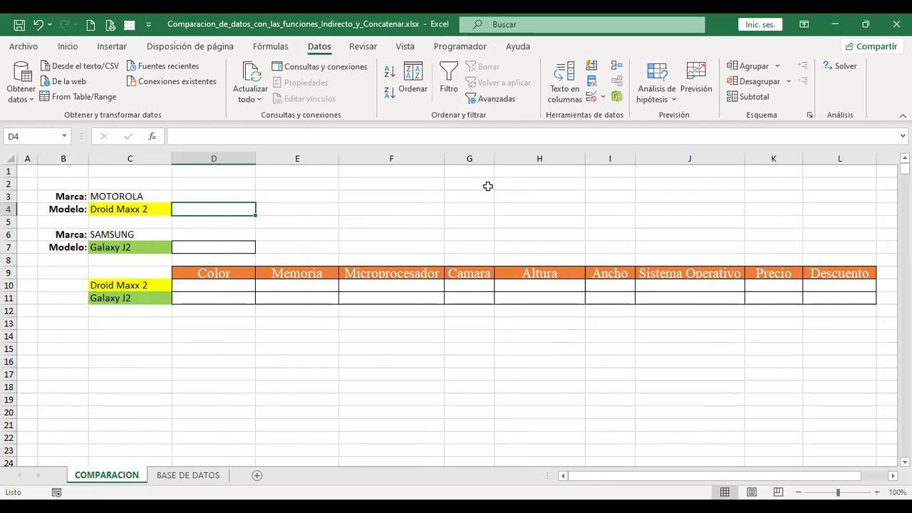
# - Enter =+SUSTITUIR(C4;" ";"_") in D4 to replace spaces in the model name with underscores
pyautogui.click(487, 186)
pyautogui.click(214, 206)
pyautogui.write('+')
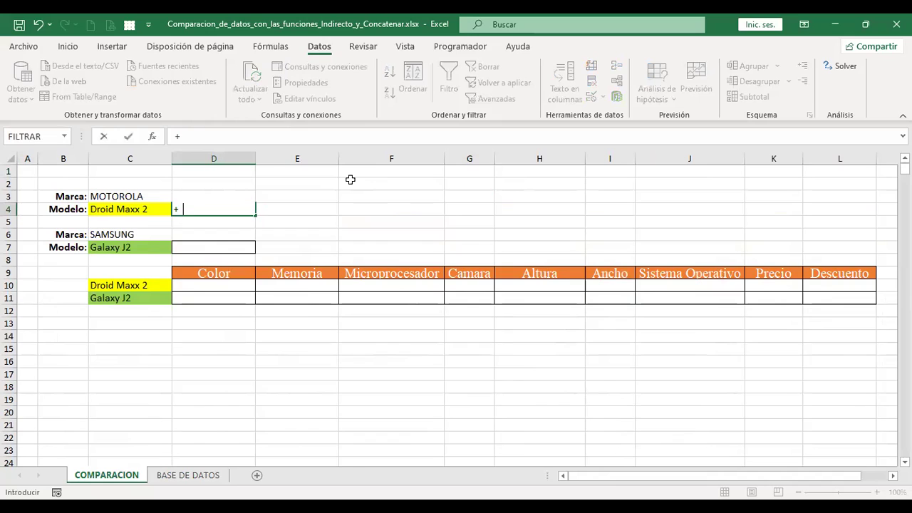
pyautogui.write('SUS')
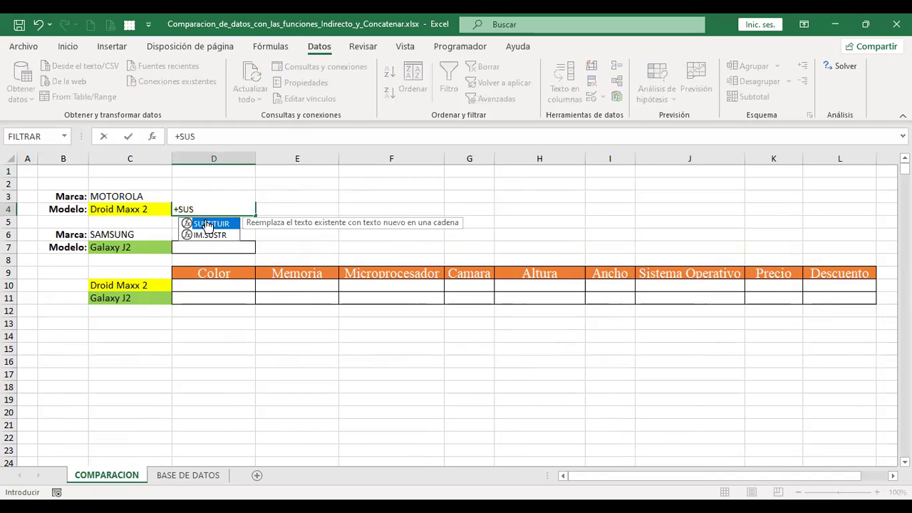
pyautogui.doubleClick(207, 224)
pyautogui.click(120, 208)
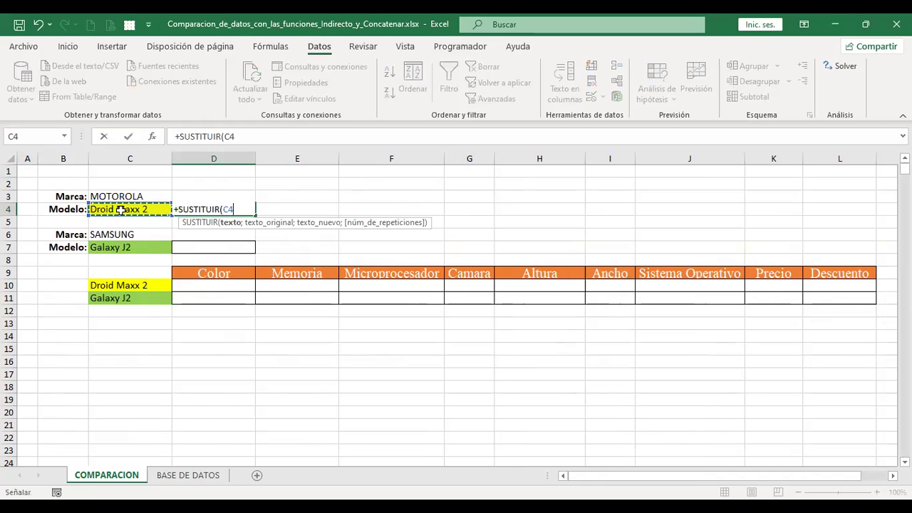
pyautogui.write(';')
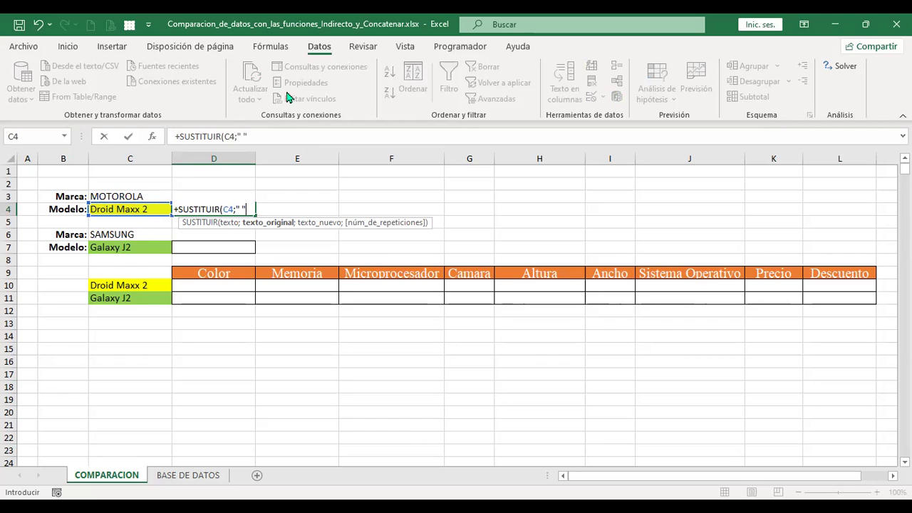
pyautogui.write(';"_"')
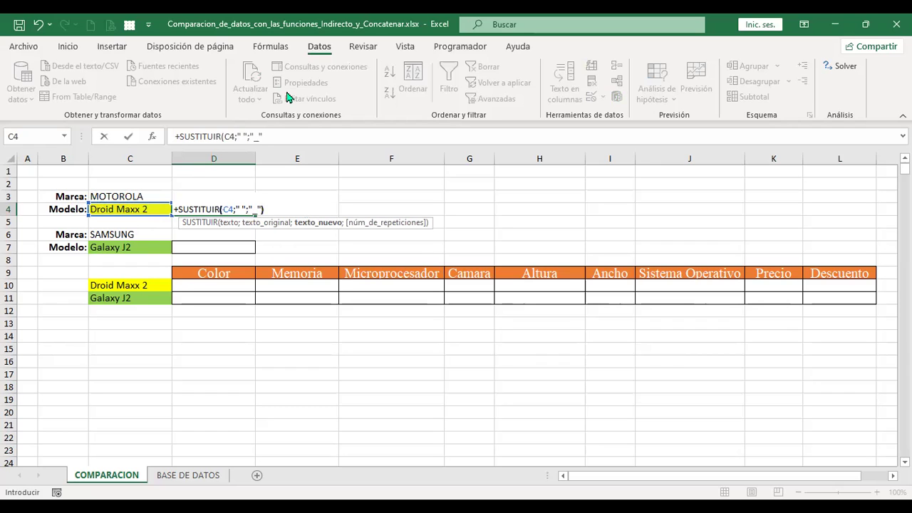
pyautogui.press('Return')
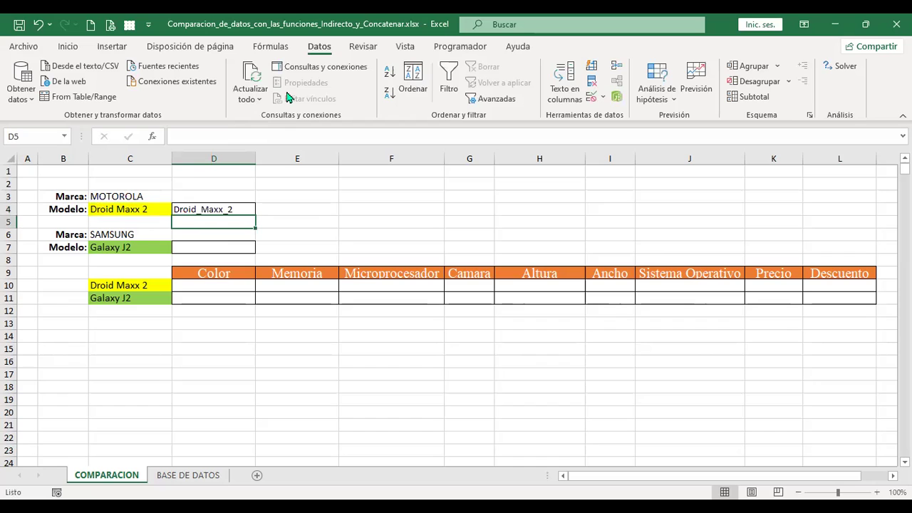
pyautogui.press('Up')
# - Switch C4's Motorola model to Droid Maxx so D4 returns Droid_Maxx
pyautogui.click(270, 47)
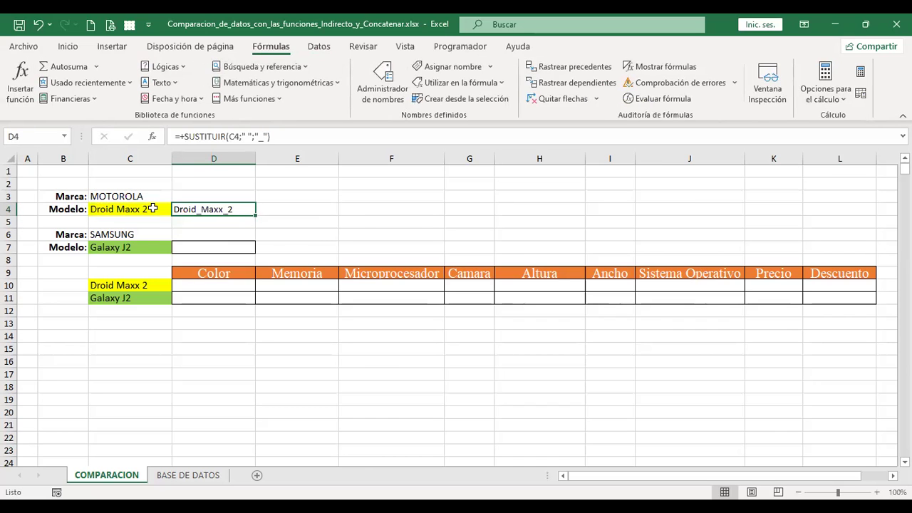
pyautogui.click(151, 209)
pyautogui.click(178, 210)
pyautogui.click(124, 240)
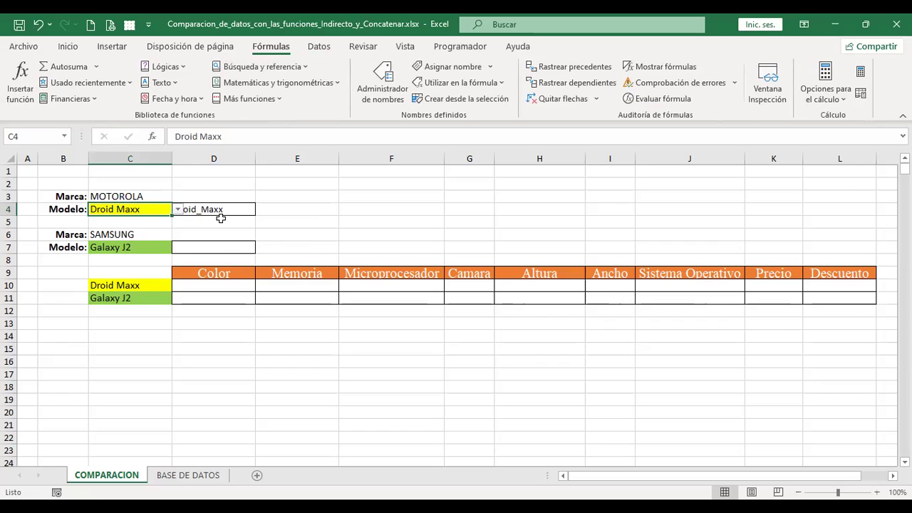
pyautogui.click(213, 241)
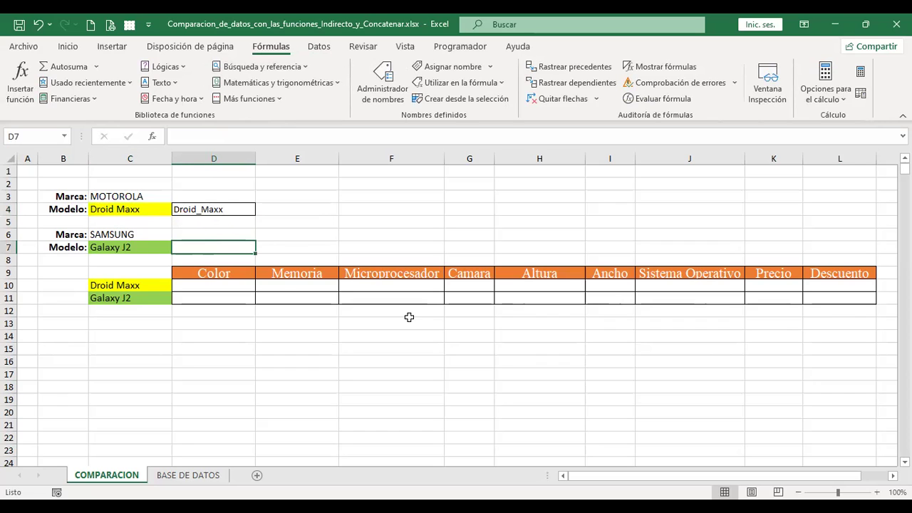
# - Enter =+SUSTITUIR(C7;" ";"_") in D7 to turn spaces in the Samsung model name into underscores
pyautogui.write('+')
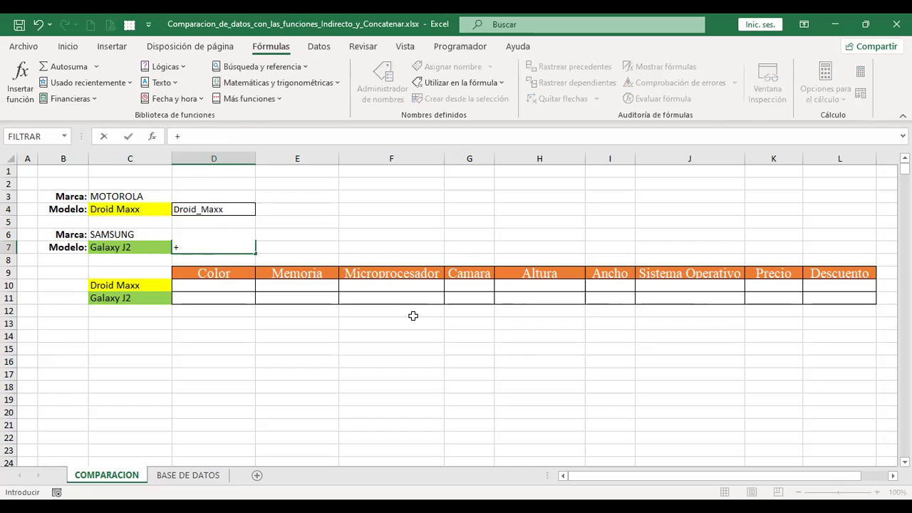
pyautogui.write('SUS')
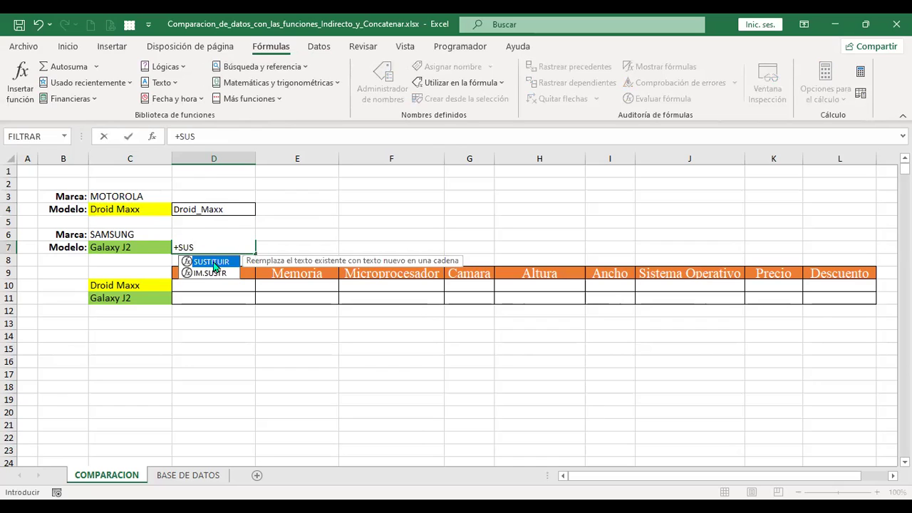
pyautogui.press('Tab')
pyautogui.click(127, 246)
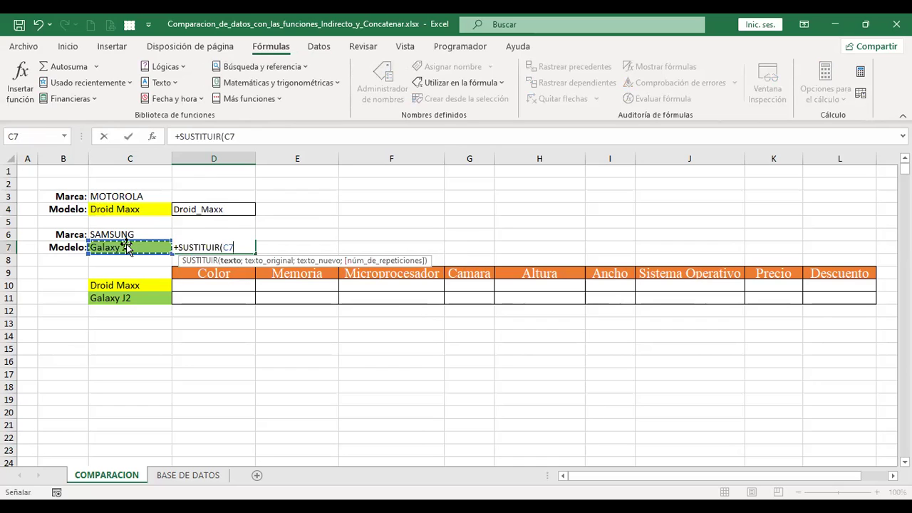
pyautogui.write(';" "')
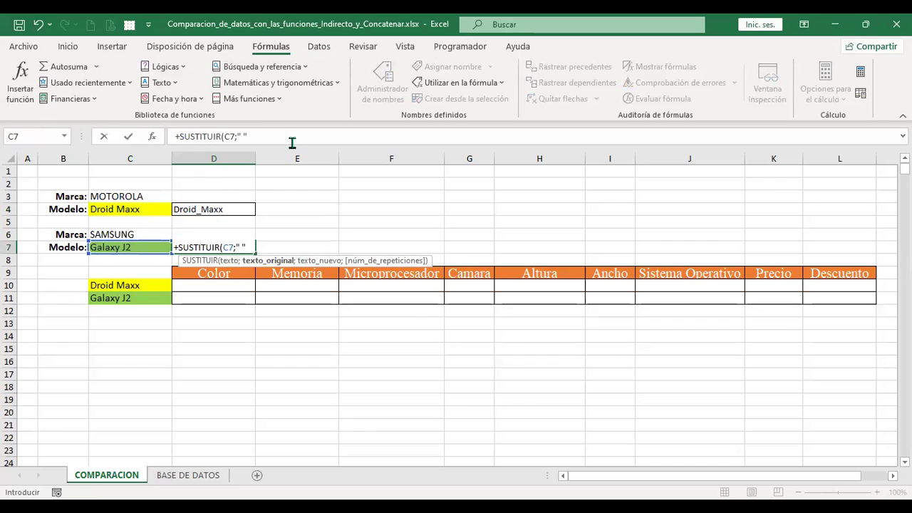
pyautogui.write(';"_"')
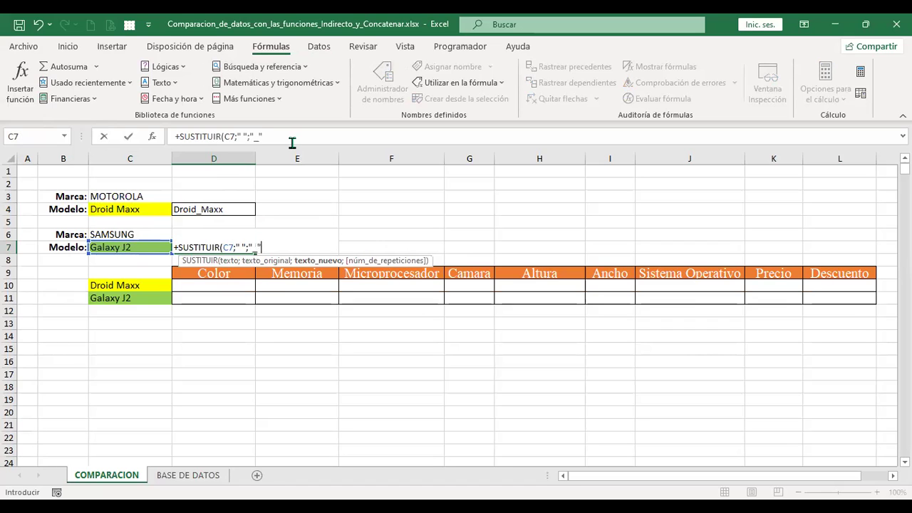
pyautogui.press('Return')
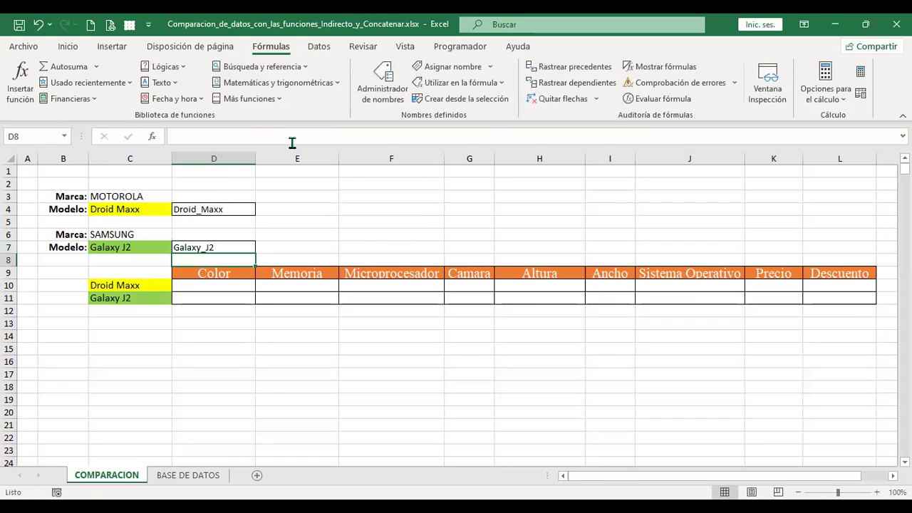
# - Choose Galaxy S5 Mini as the Samsung model in C7, then go to Color cell D10
pyautogui.click(129, 248)
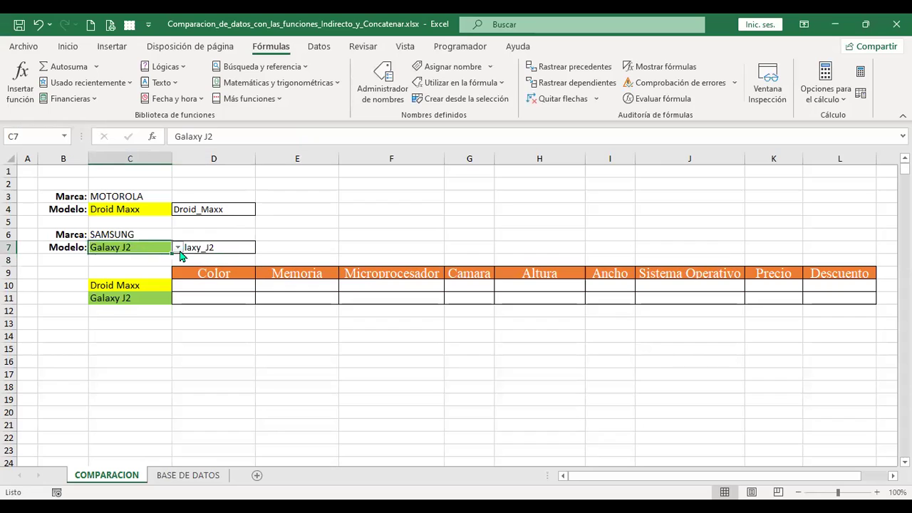
pyautogui.click(178, 248)
pyautogui.click(145, 267)
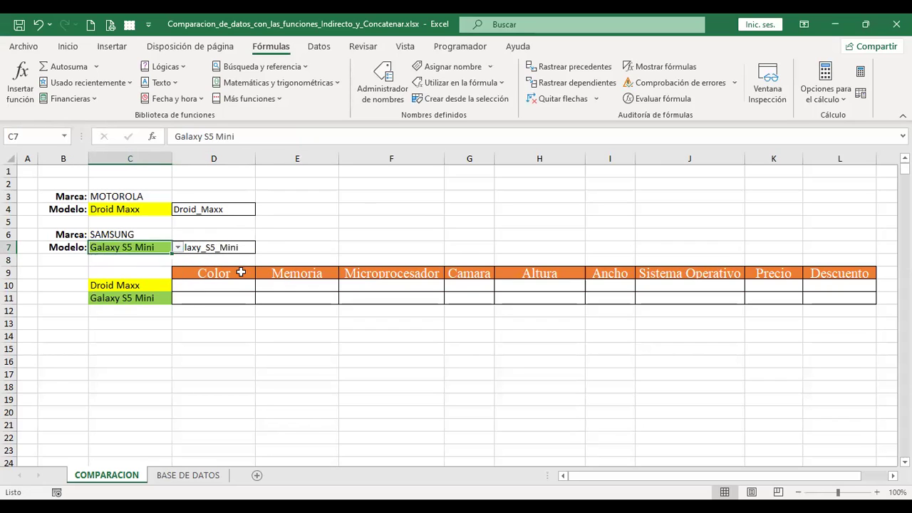
pyautogui.click(241, 285)
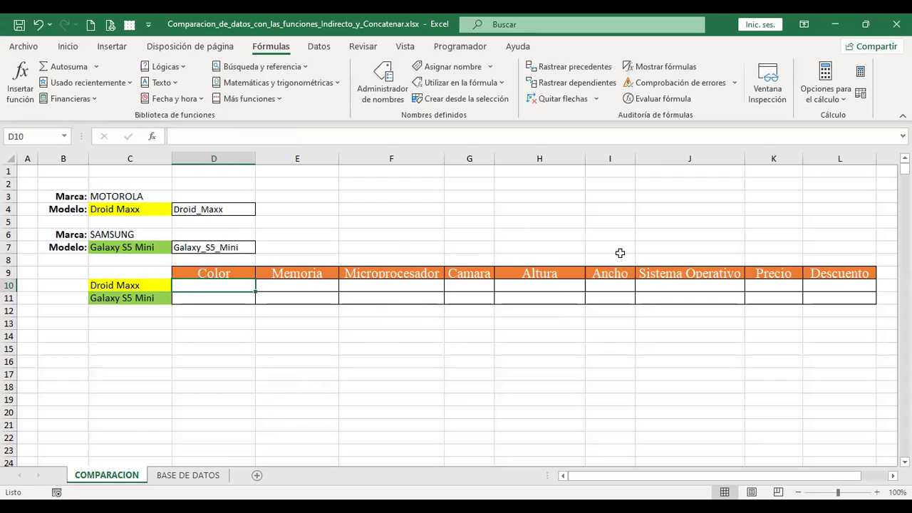
pyautogui.click(180, 479)
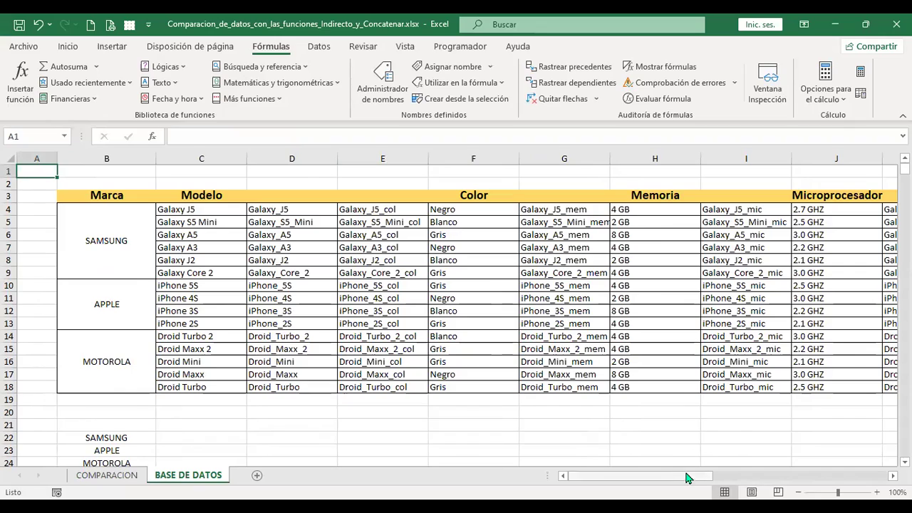
pyautogui.moveTo(689, 482); pyautogui.dragTo(857, 485)
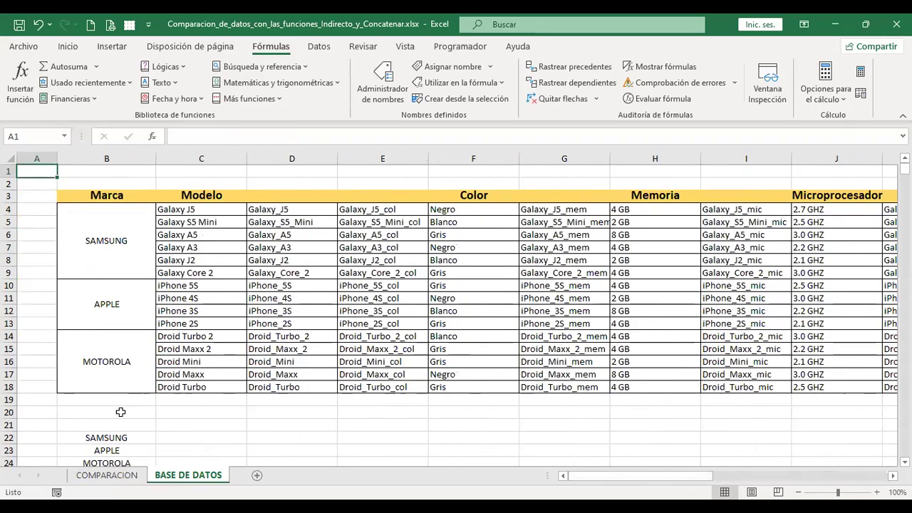
pyautogui.click(111, 477)
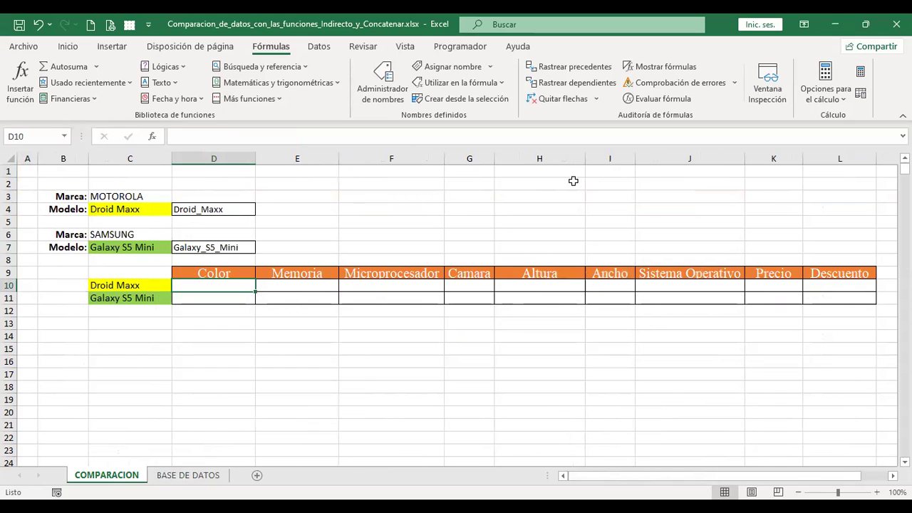
# - Enter =+INDIRECTO(C10) in D10 as a first test of the formula
pyautogui.write('+')
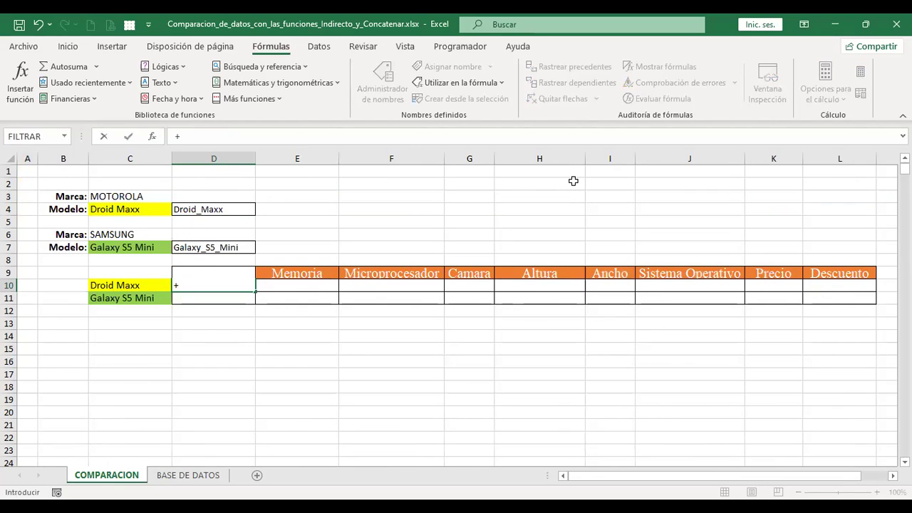
pyautogui.write('INDIRE')
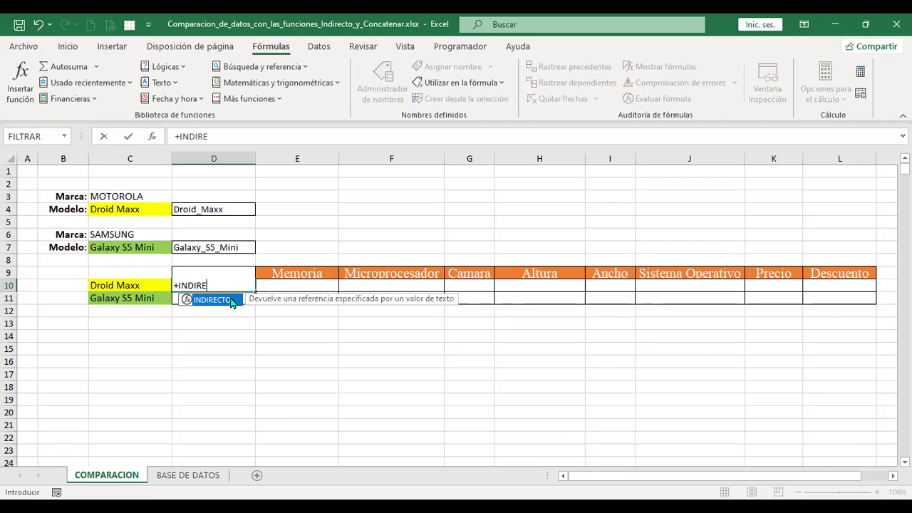
pyautogui.doubleClick(233, 300)
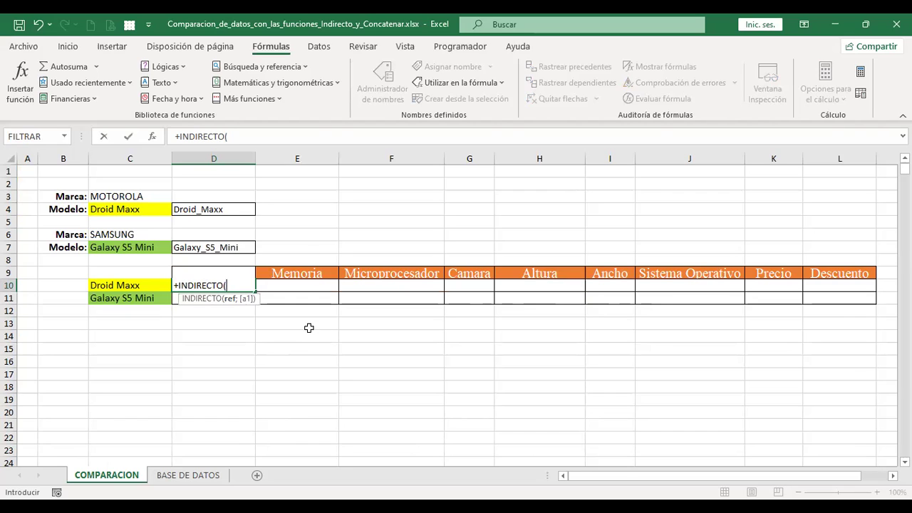
pyautogui.click(146, 284)
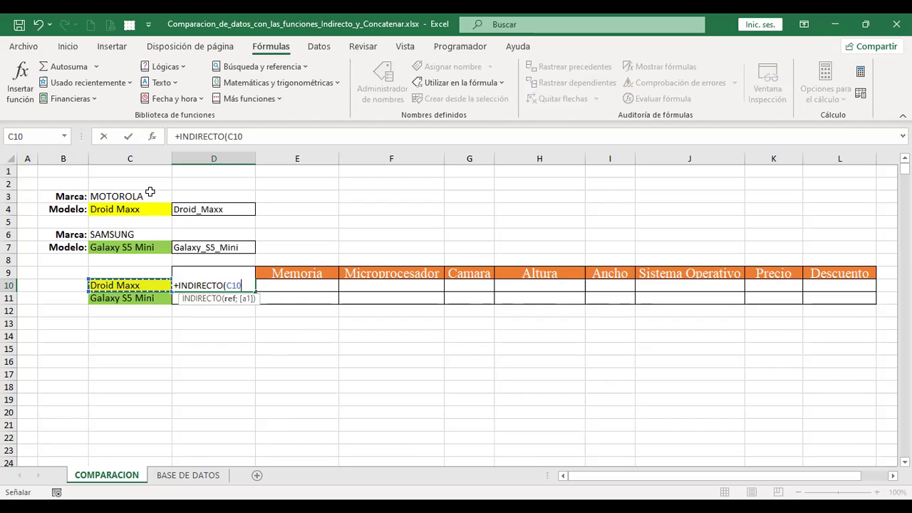
pyautogui.hotkey('ctrl', 'Return')
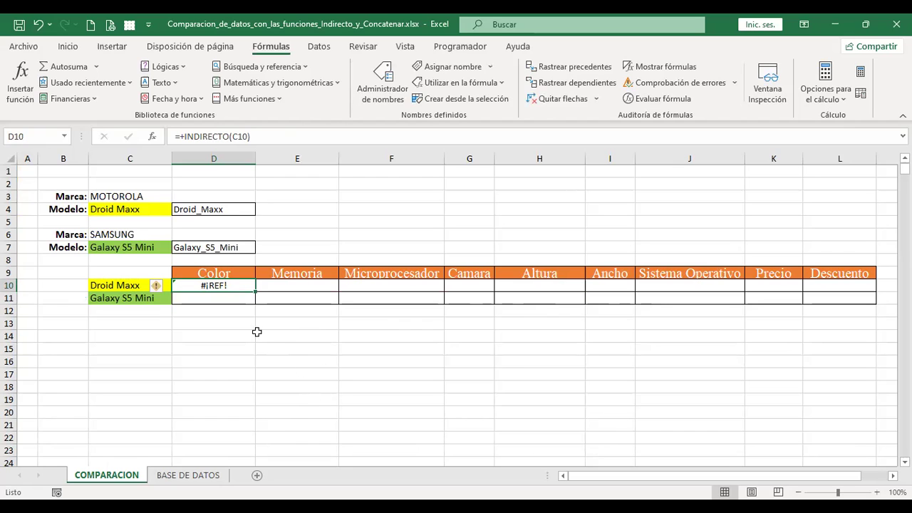
# - Correct D10's formula to =+INDIRECTO(D4) so it refers to Droid_Maxx
pyautogui.click(279, 136)
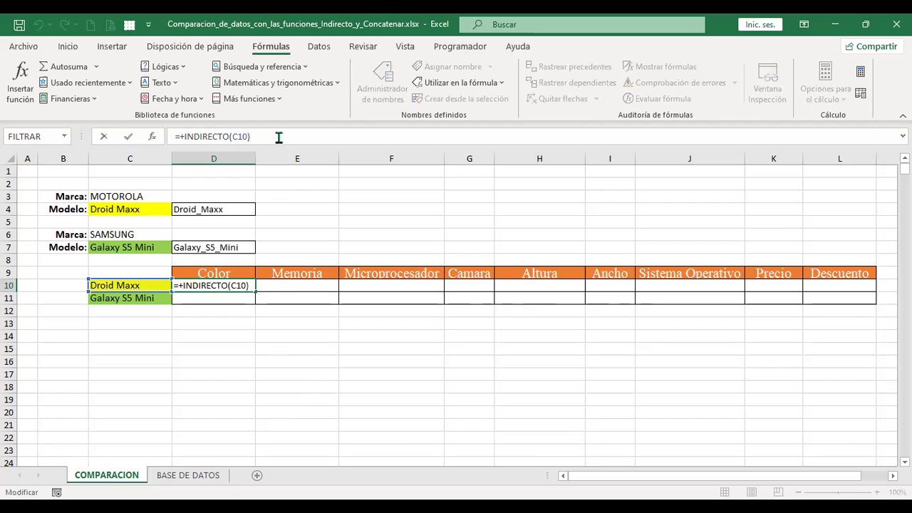
pyautogui.press('BackSpace')
pyautogui.press('BackSpace')
pyautogui.press('BackSpace')
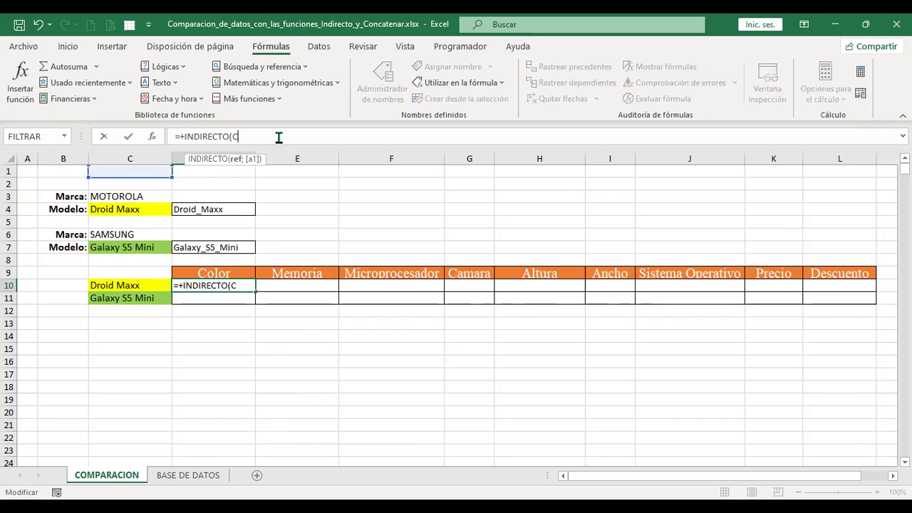
pyautogui.press('BackSpace')
pyautogui.click(236, 211)
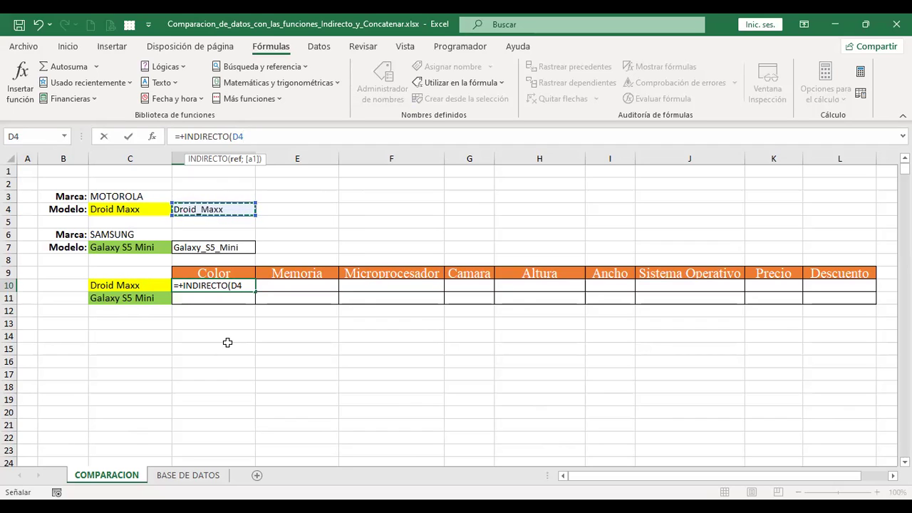
pyautogui.press('Return')
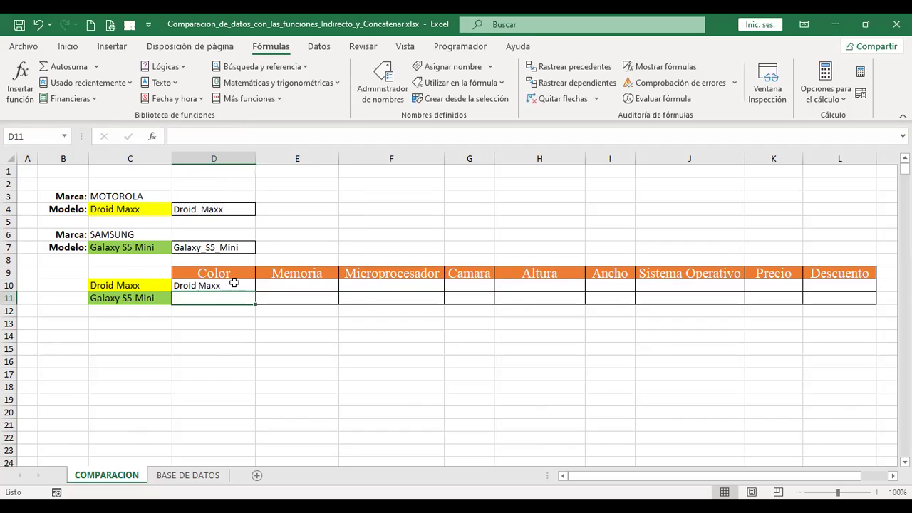
# - Compare the D10 Color cell with the phone table on the BASE DE DATOS sheet
pyautogui.click(235, 282)
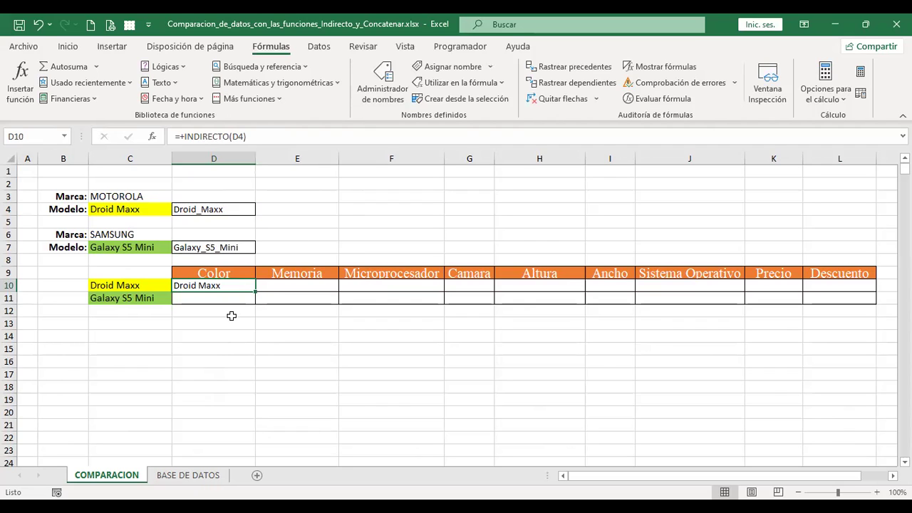
pyautogui.click(296, 286)
pyautogui.click(232, 286)
pyautogui.click(209, 475)
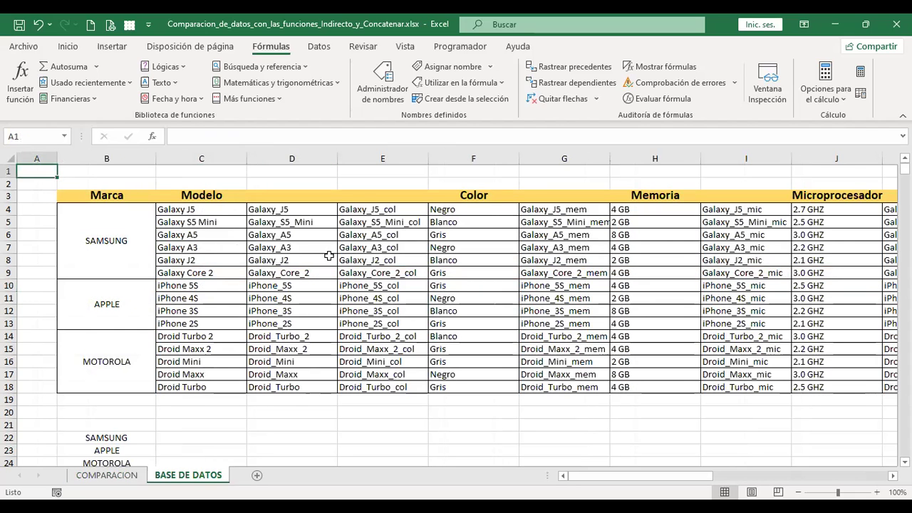
pyautogui.click(123, 482)
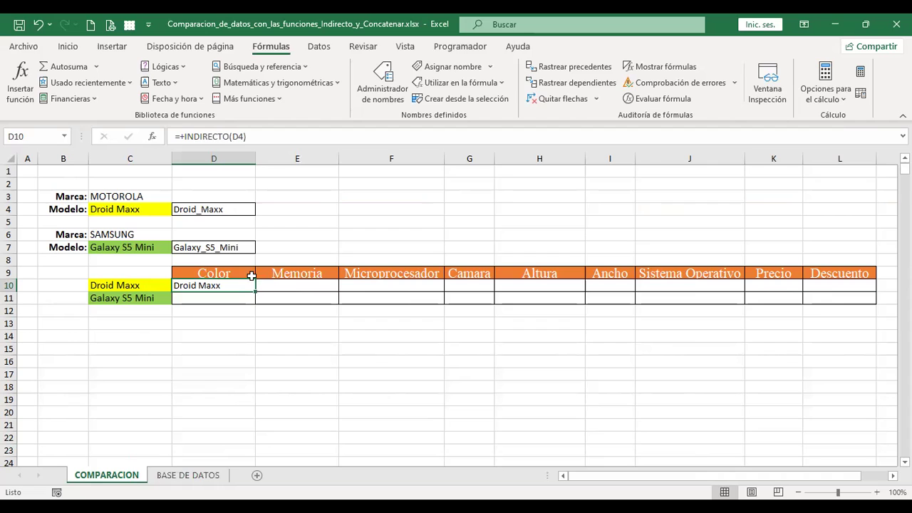
pyautogui.click(188, 478)
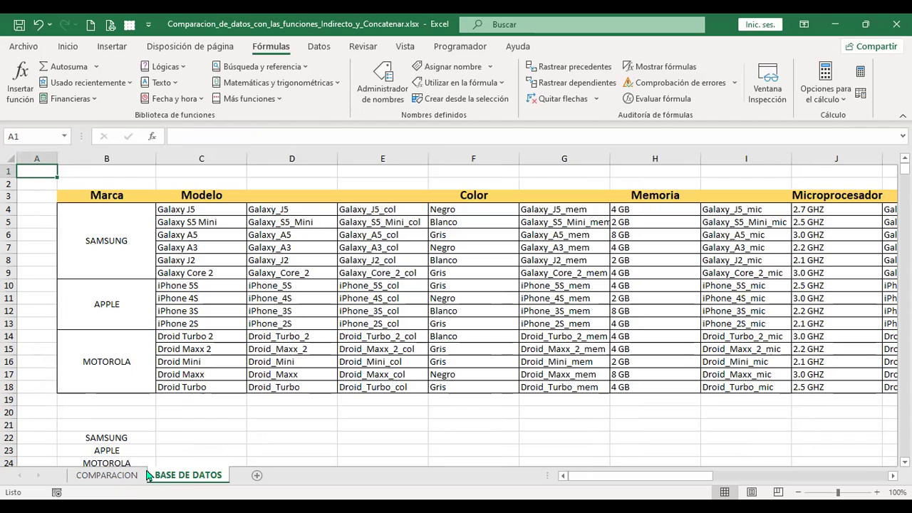
pyautogui.click(110, 475)
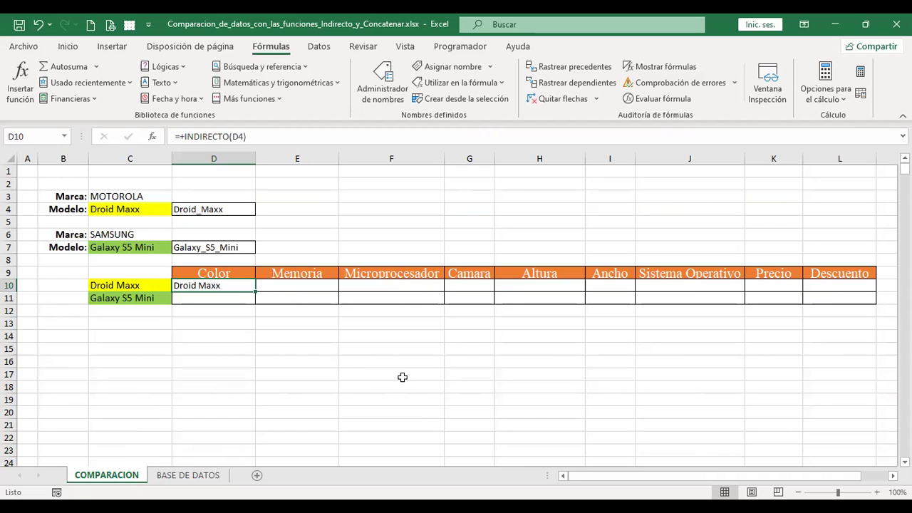
# - Delete the test formula from D10 and show the BASE DE DATOS sheet
pyautogui.press('Delete')
pyautogui.click(355, 359)
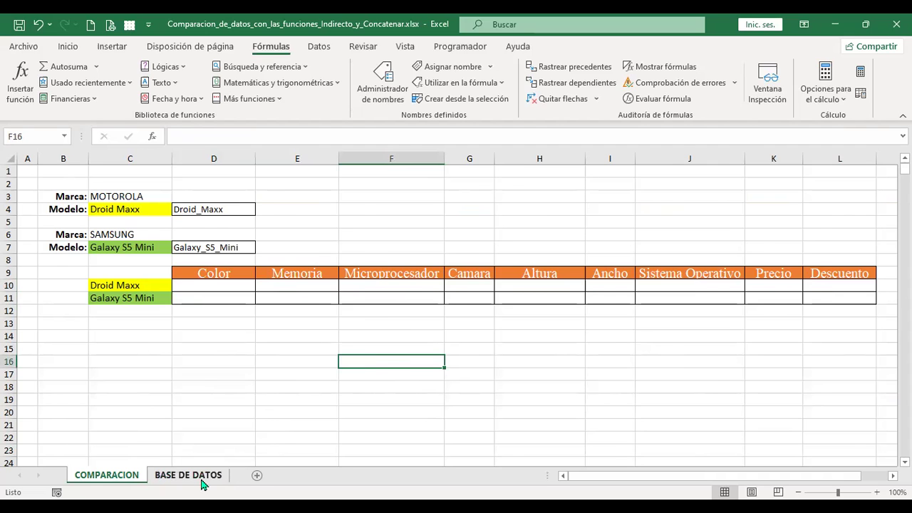
pyautogui.click(203, 484)
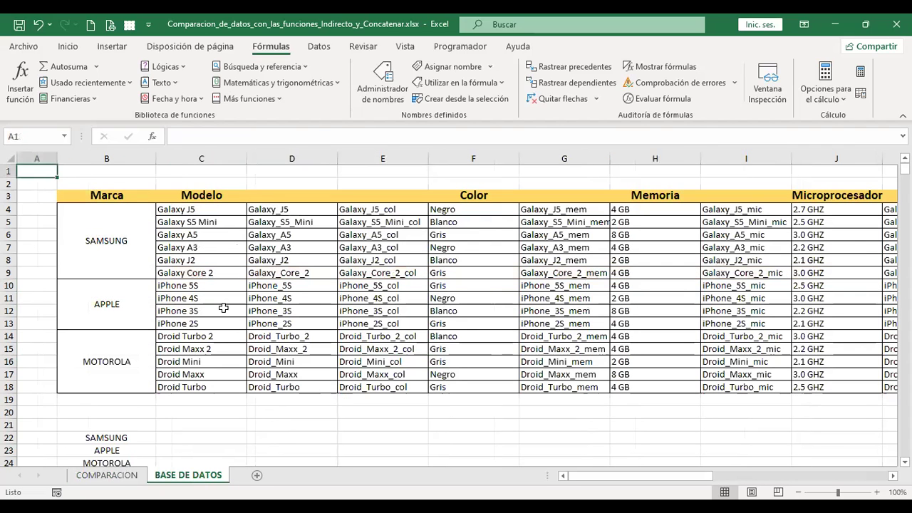
# - Make a copy of the BASE DE DATOS sheet, placed before the original
pyautogui.rightClick(200, 481)
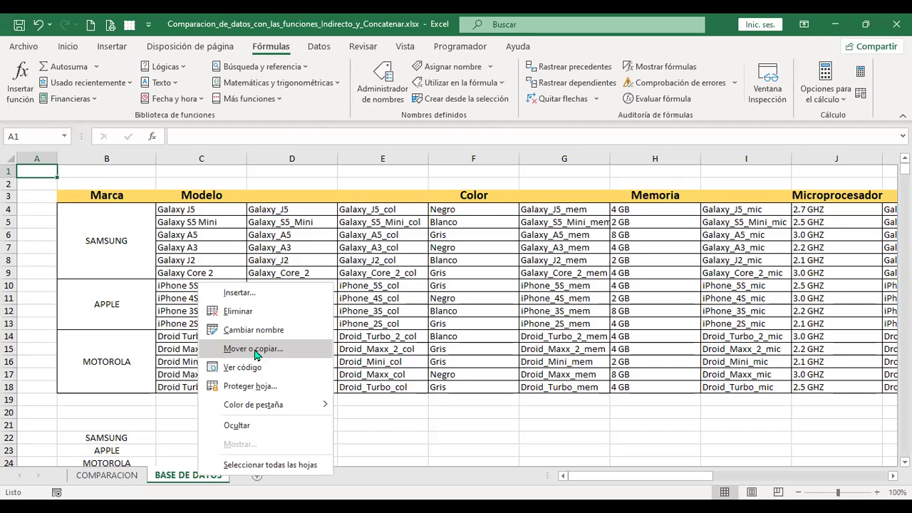
pyautogui.click(255, 349)
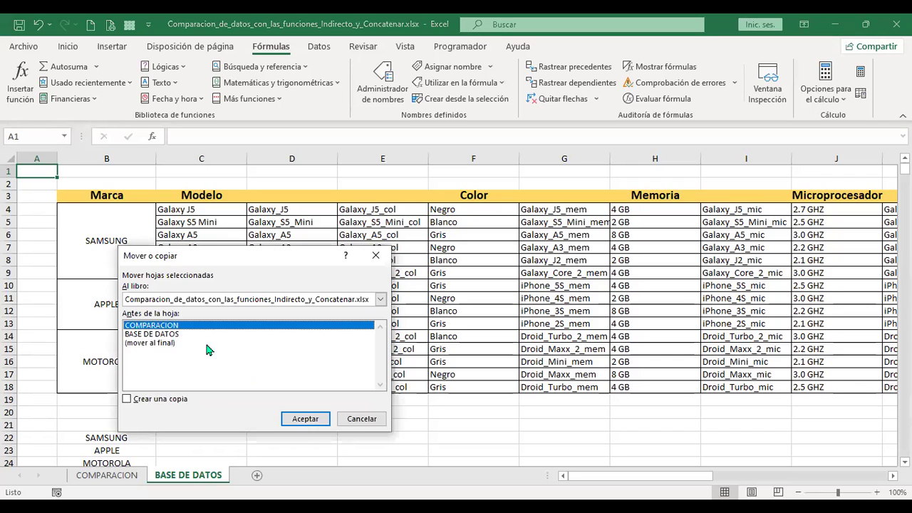
pyautogui.click(151, 334)
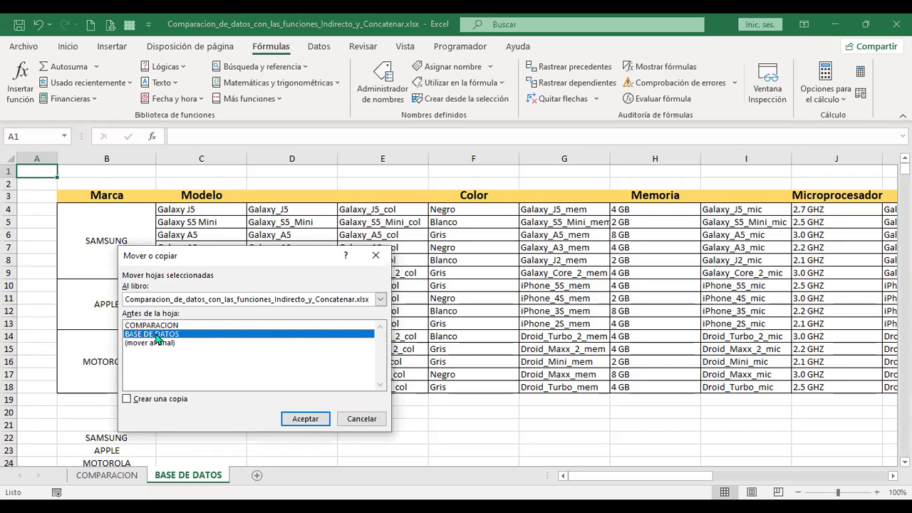
pyautogui.click(128, 400)
pyautogui.click(310, 419)
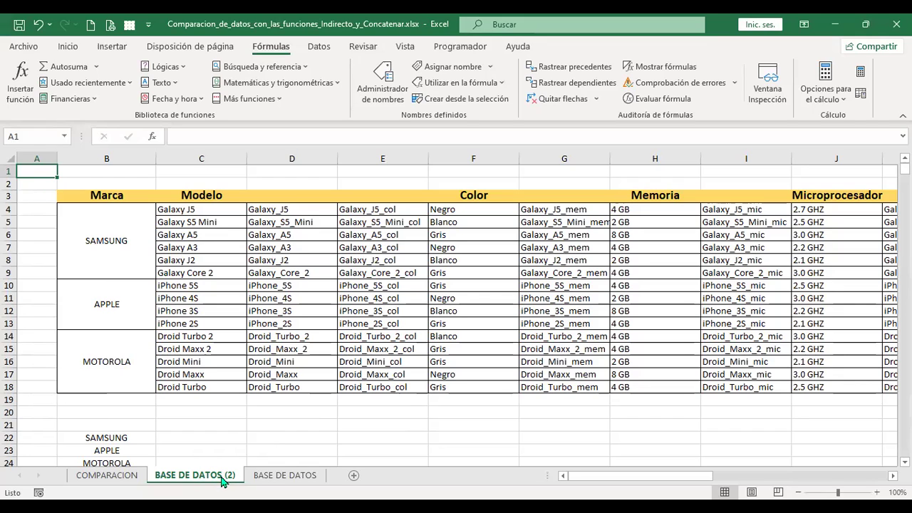
# - Return both data sheets to A1 and select helper column D on BASE DE DATOS (2)
pyautogui.click(276, 476)
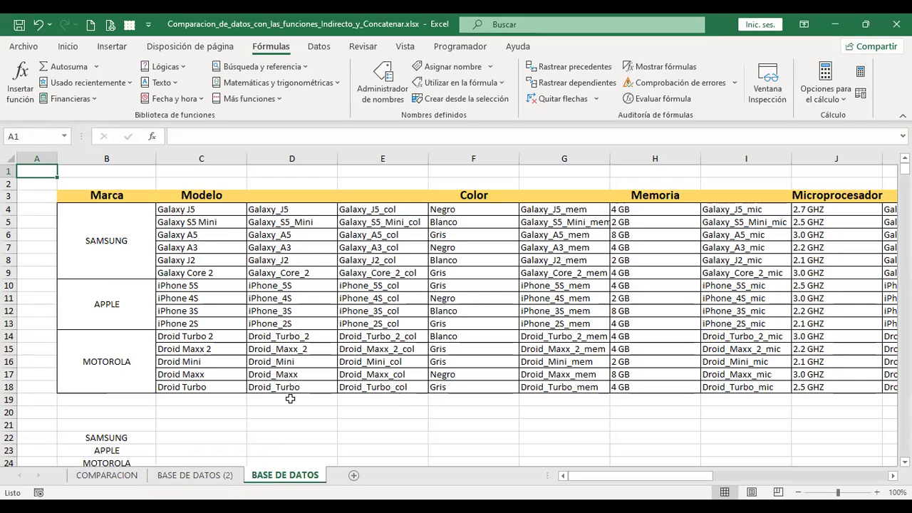
pyautogui.click(256, 422)
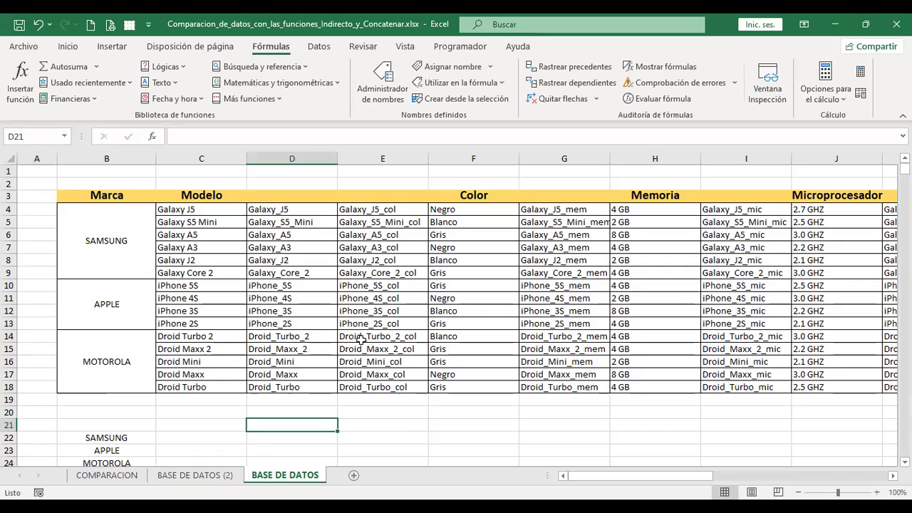
pyautogui.hotkey('ctrl', 'Home')
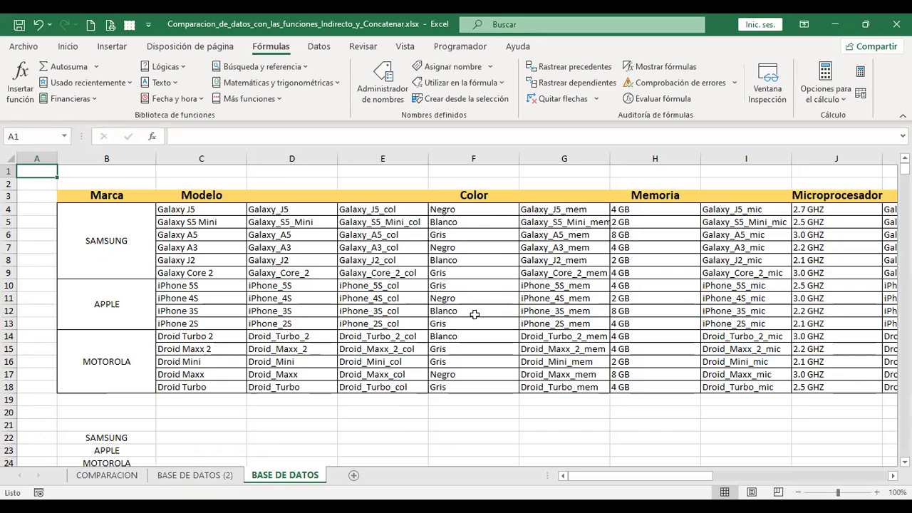
pyautogui.click(190, 479)
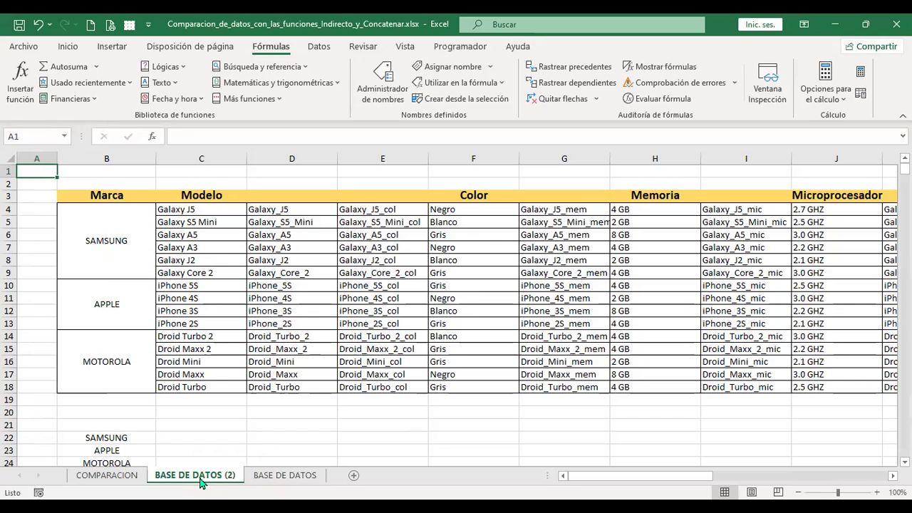
pyautogui.click(237, 420)
pyautogui.hotkey('ctrl', 'Home')
pyautogui.click(298, 151)
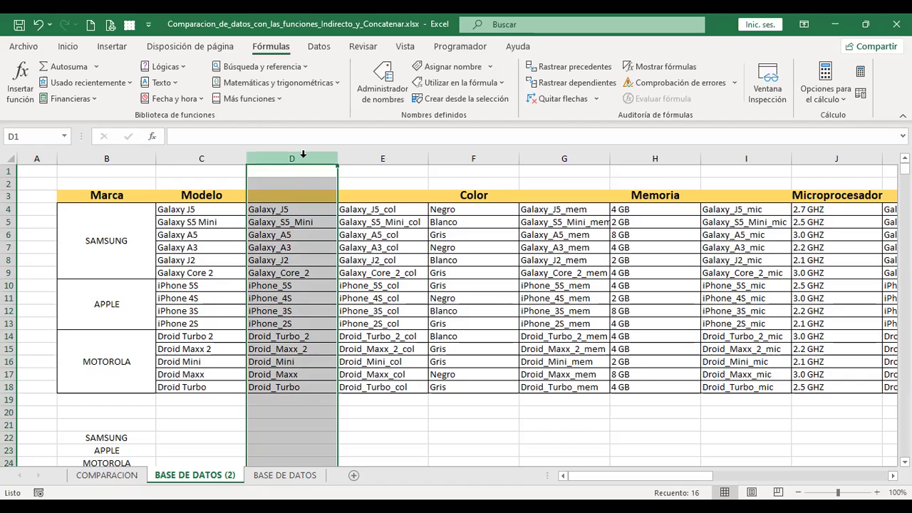
# - Delete helper name columns D:E and the leftover #¡REF! column
pyautogui.moveTo(302, 155); pyautogui.dragTo(365, 162)
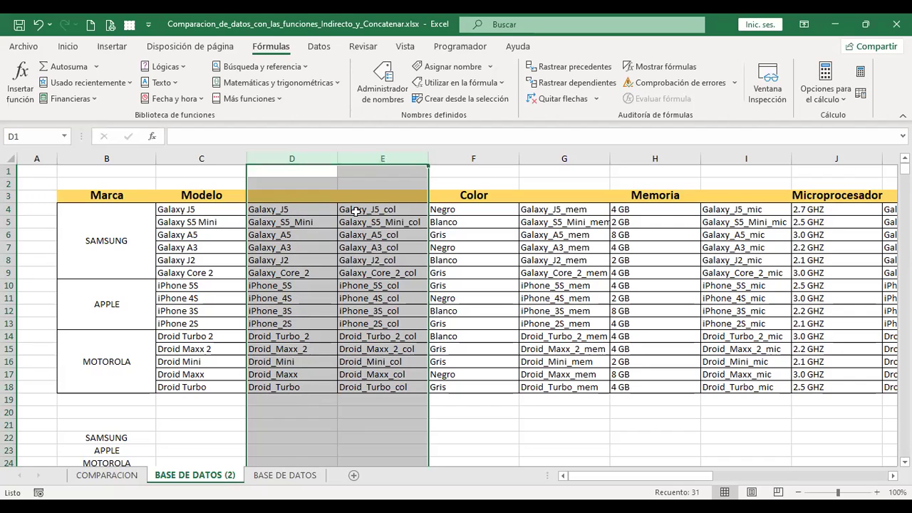
pyautogui.rightClick(387, 164)
pyautogui.click(458, 292)
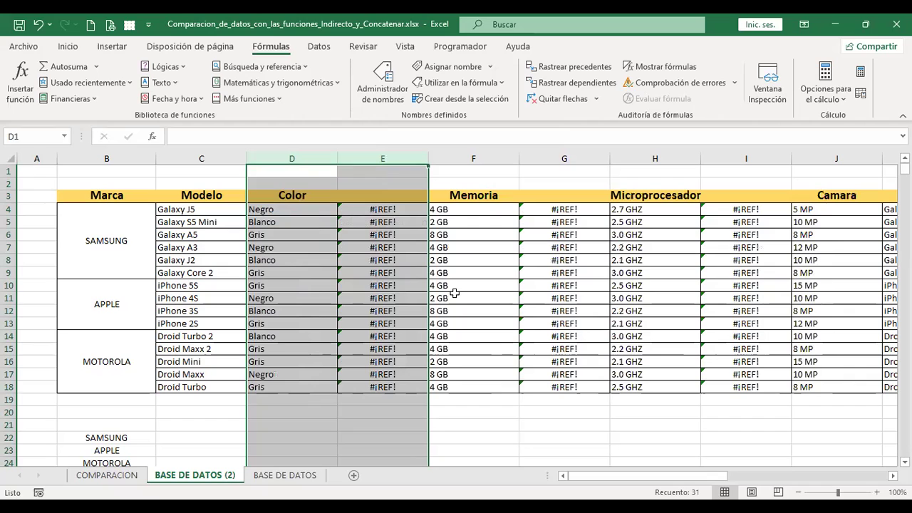
pyautogui.click(391, 157)
pyautogui.rightClick(393, 160)
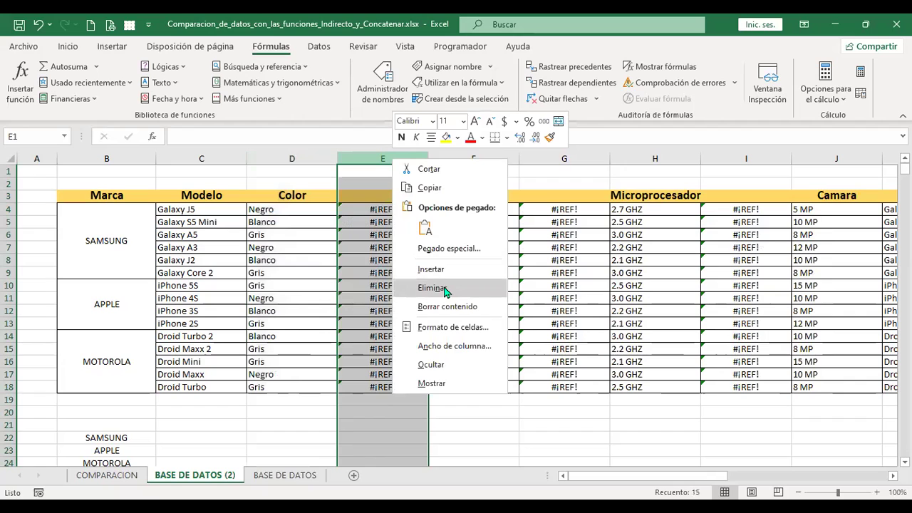
pyautogui.press('Return')
pyautogui.click(489, 211)
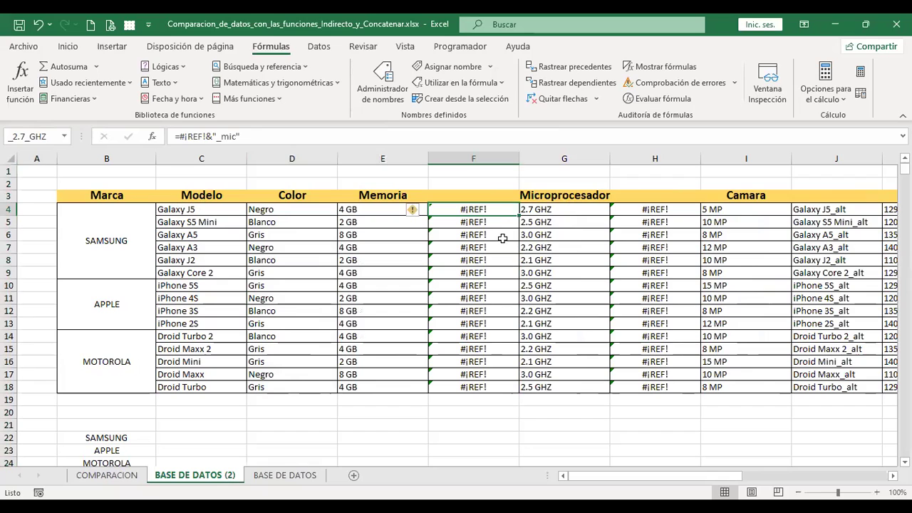
# - Delete the #¡REF! columns F and H and the _alt name column J
pyautogui.click(475, 159)
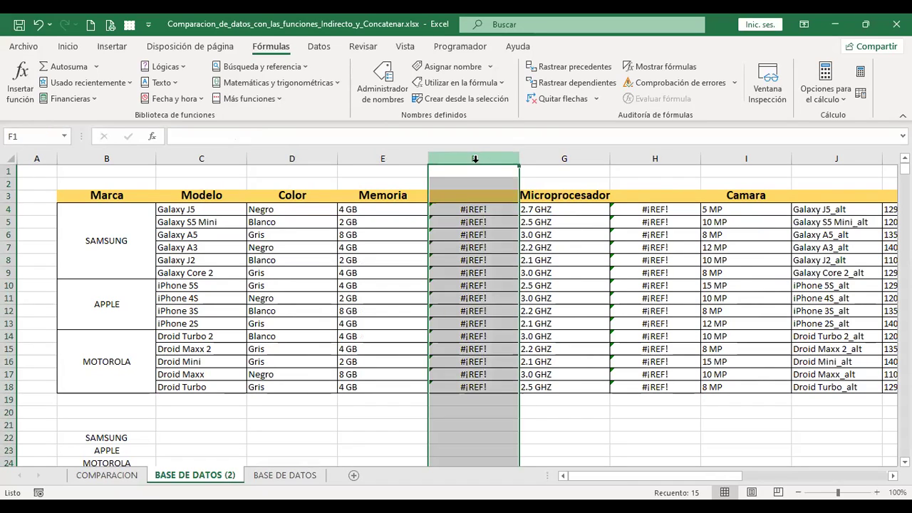
pyautogui.keyDown('ctrl'); pyautogui.click(652, 159); pyautogui.keyUp('ctrl')
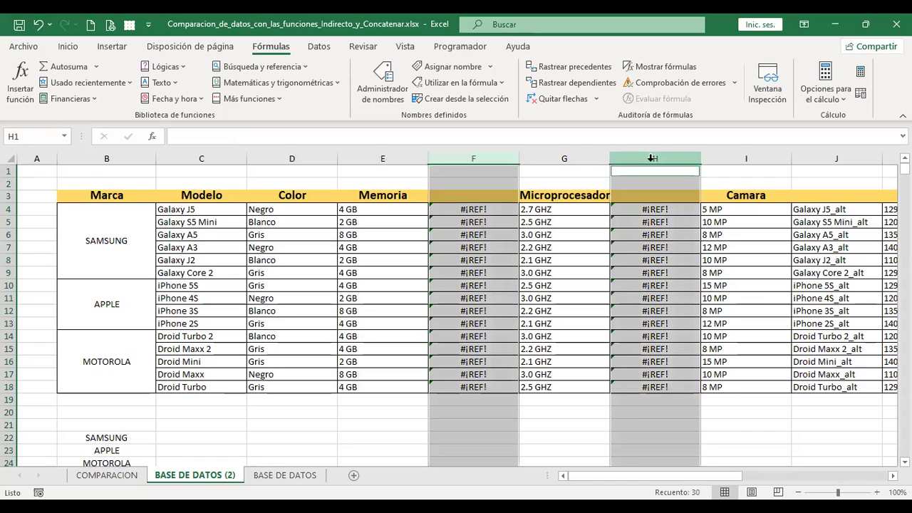
pyautogui.keyDown('ctrl'); pyautogui.click(832, 157); pyautogui.keyUp('ctrl')
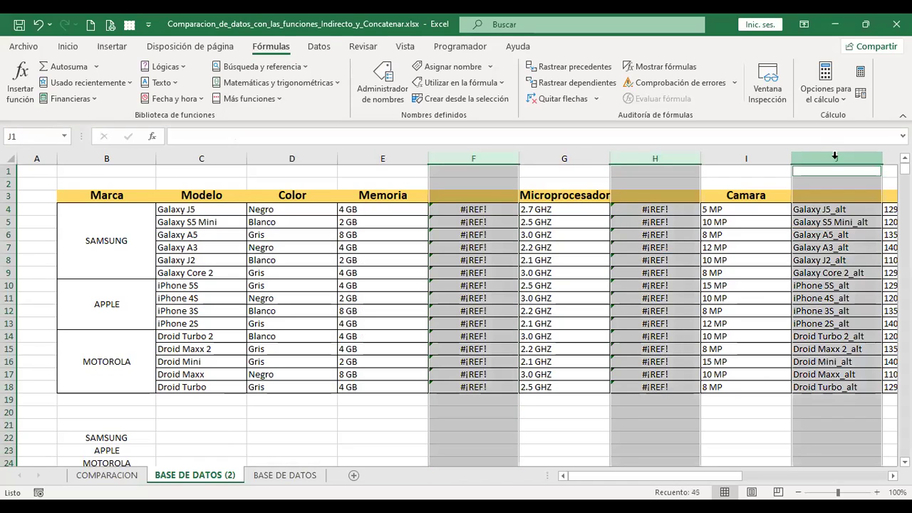
pyautogui.hotkey('ctrl', '-')
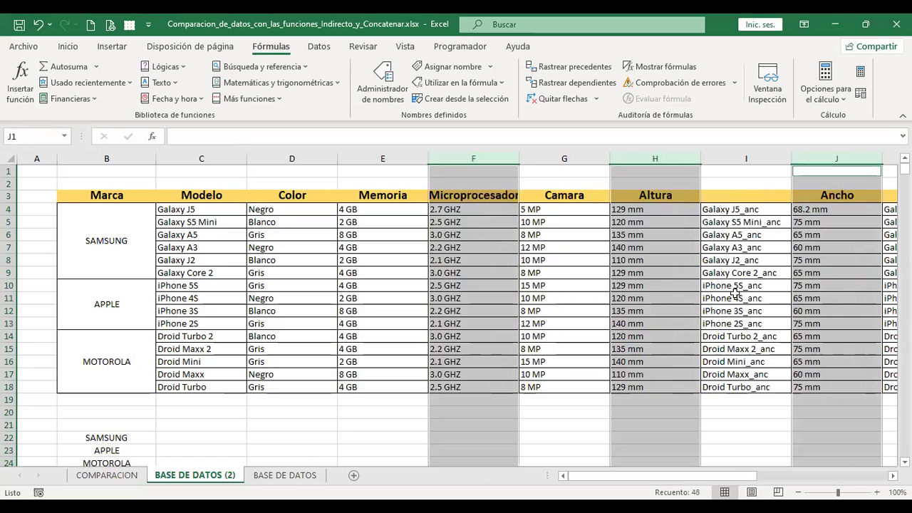
pyautogui.click(741, 158)
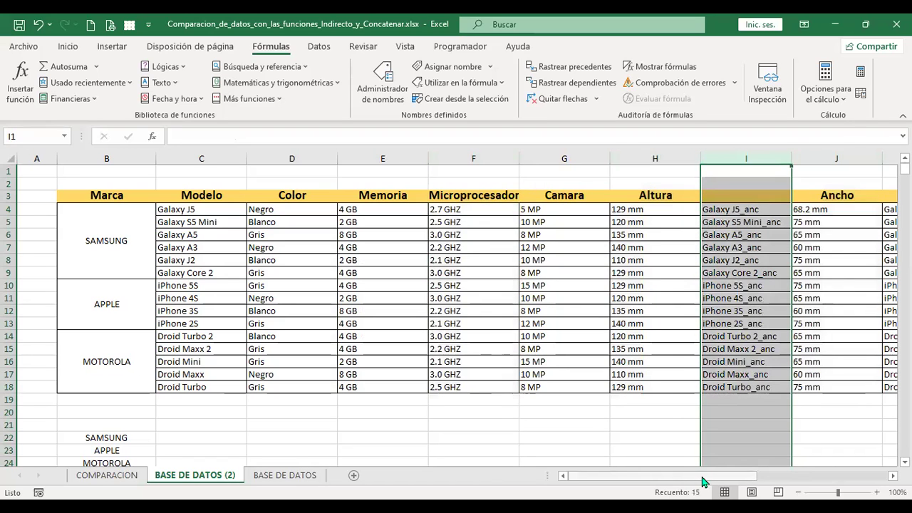
pyautogui.moveTo(711, 481); pyautogui.dragTo(738, 481)
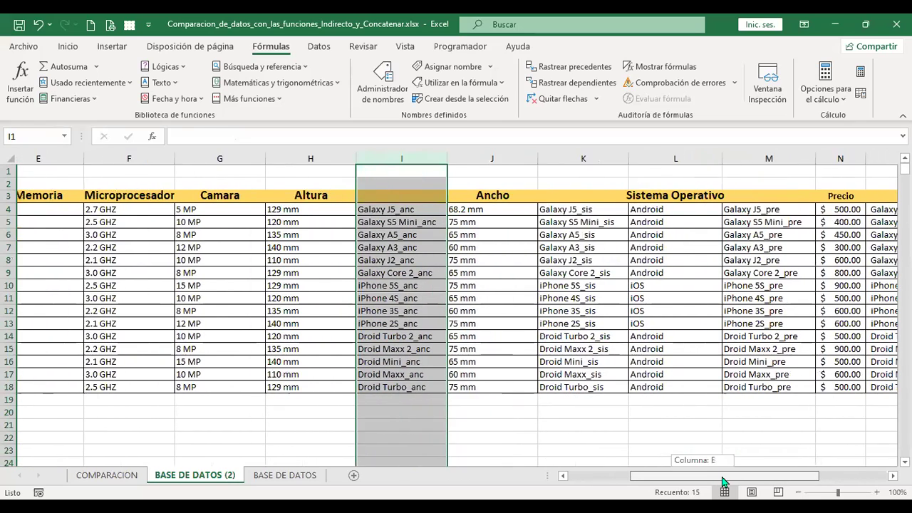
# - Delete the _anc, _sis, _pre and _des helper columns and return to A1
pyautogui.keyDown('ctrl'); pyautogui.click(607, 158); pyautogui.keyUp('ctrl')
pyautogui.keyDown('ctrl'); pyautogui.click(804, 158); pyautogui.keyUp('ctrl')
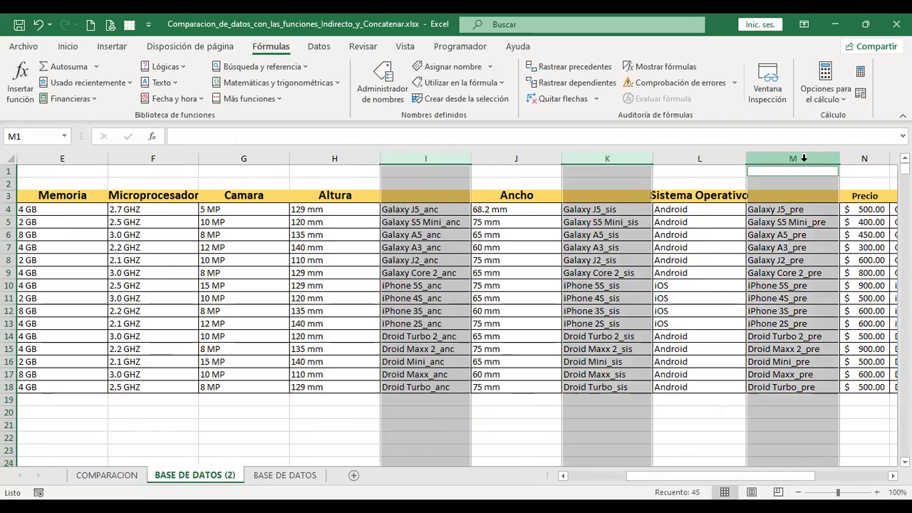
pyautogui.rightClick(748, 302)
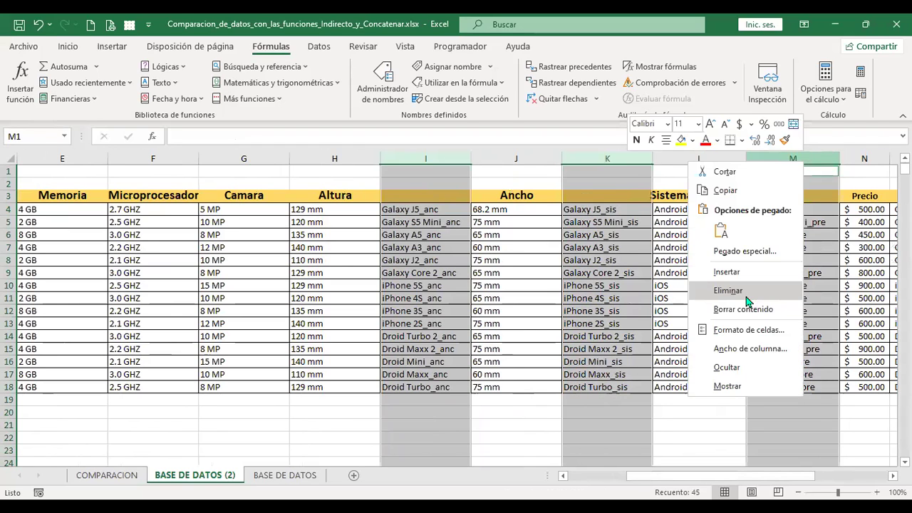
pyautogui.click(727, 291)
pyautogui.click(661, 156)
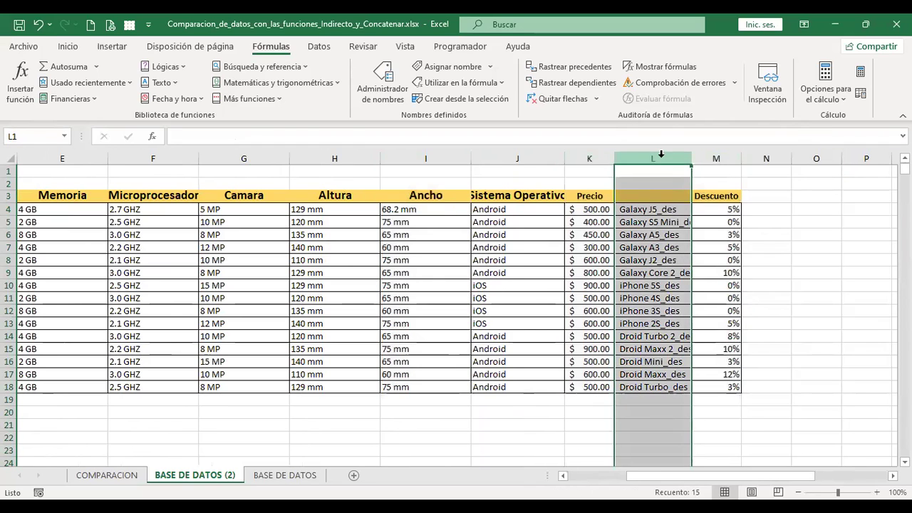
pyautogui.rightClick(666, 155)
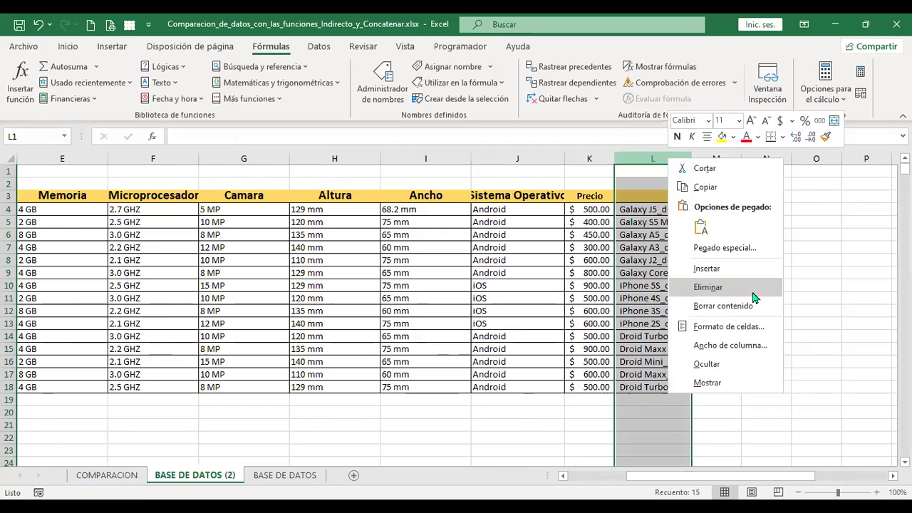
pyautogui.click(753, 290)
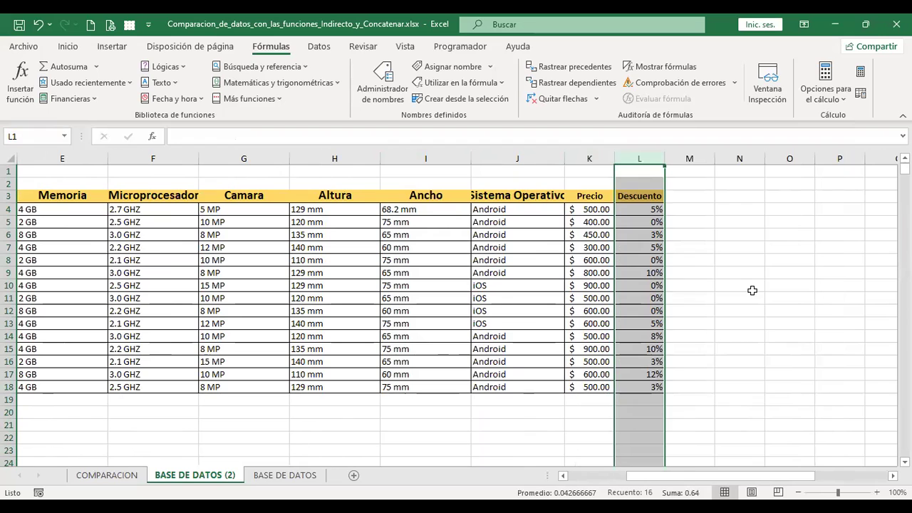
pyautogui.hotkey('ctrl', 'Home')
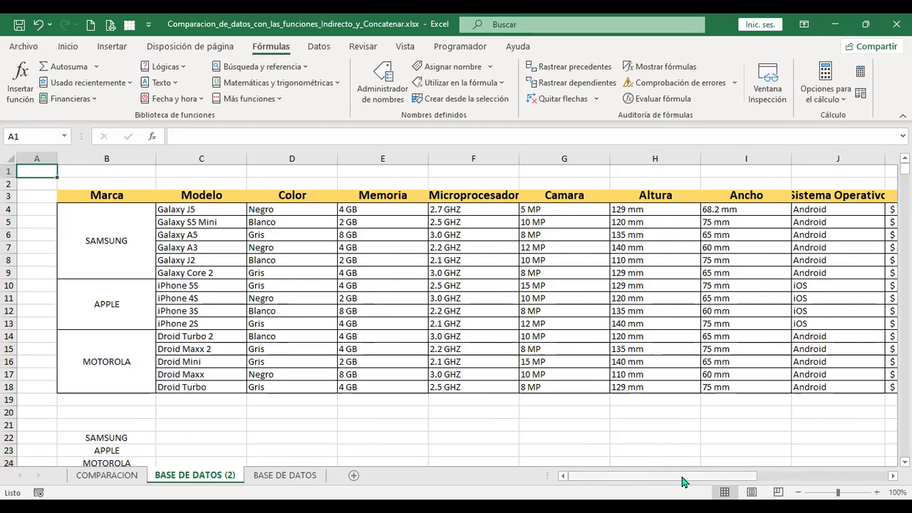
# - Select the Samsung, Apple and Motorola model lists to check their range names
pyautogui.moveTo(681, 478); pyautogui.dragTo(681, 481)
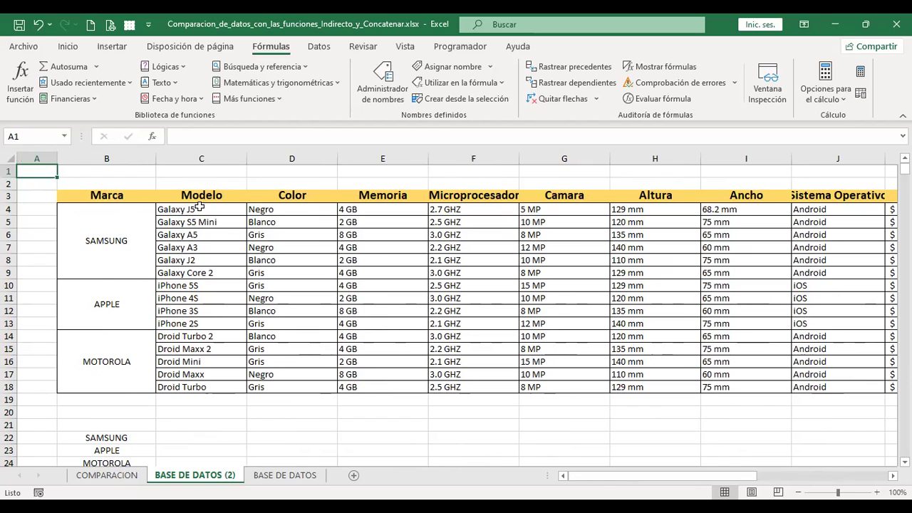
pyautogui.moveTo(222, 210); pyautogui.dragTo(222, 267)
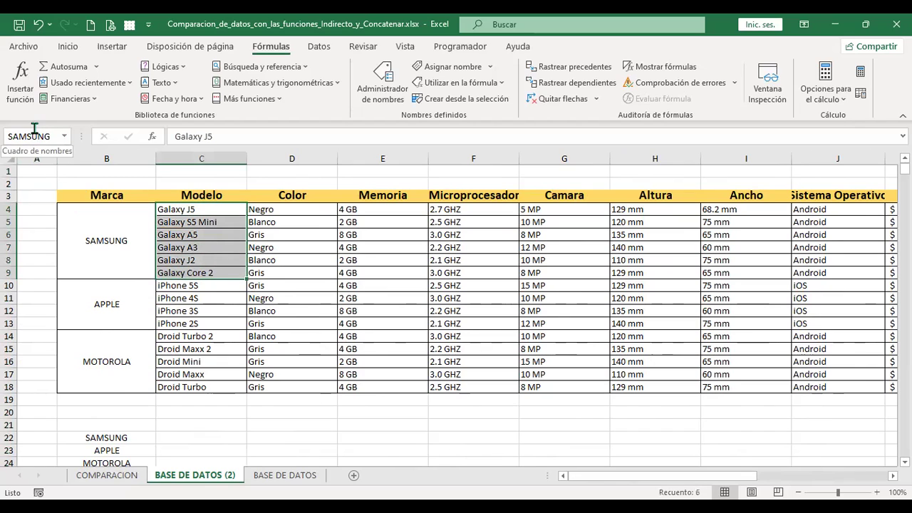
pyautogui.moveTo(164, 285); pyautogui.dragTo(182, 318)
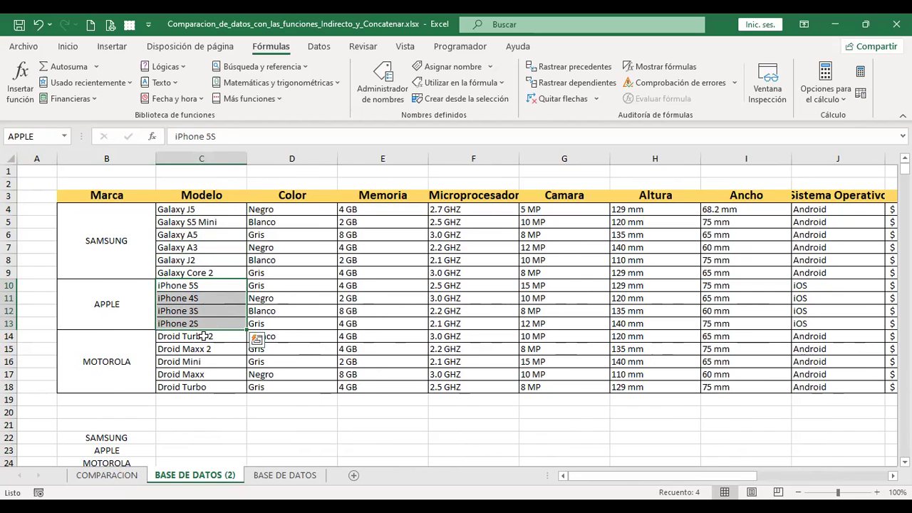
pyautogui.moveTo(203, 337); pyautogui.dragTo(205, 386)
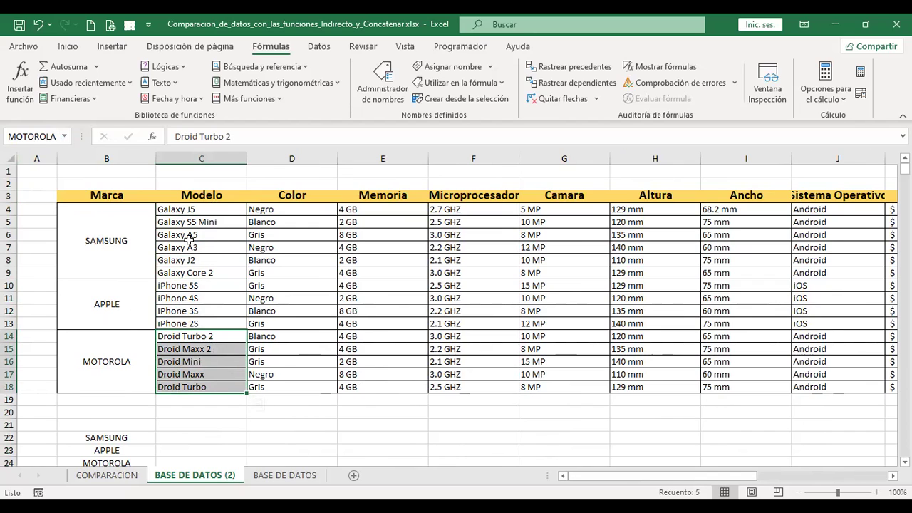
# - Check the defined names of Color cells such as Galaxy_J5_col and Galaxy_S5_Mini_col
pyautogui.click(269, 209)
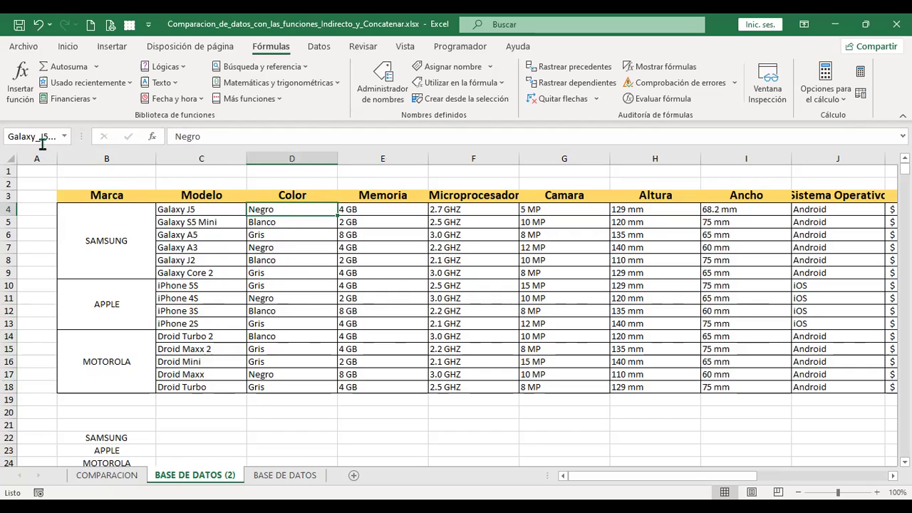
pyautogui.moveTo(81, 136); pyautogui.dragTo(101, 136)
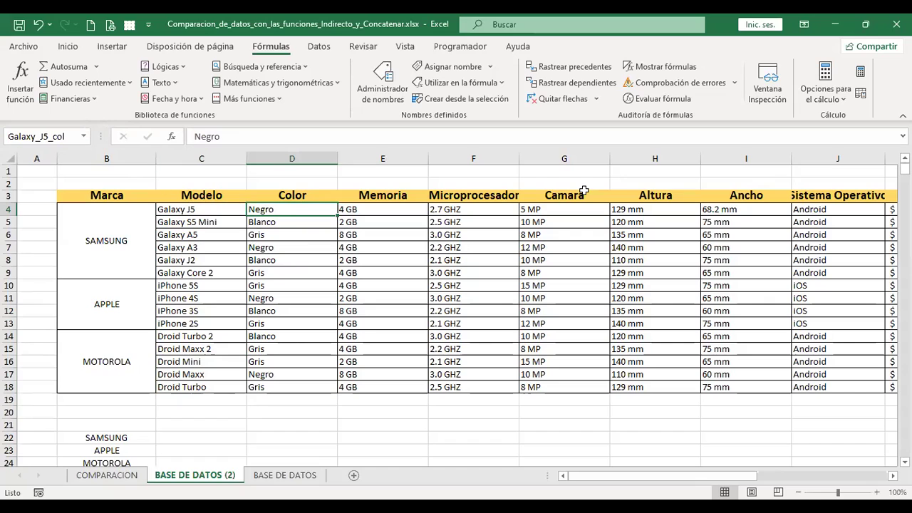
pyautogui.press('Down')
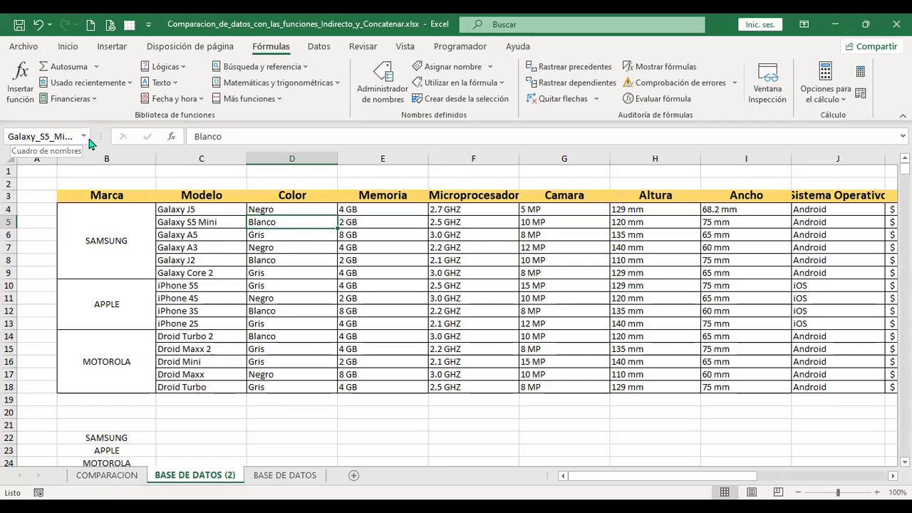
pyautogui.moveTo(100, 136); pyautogui.dragTo(131, 136)
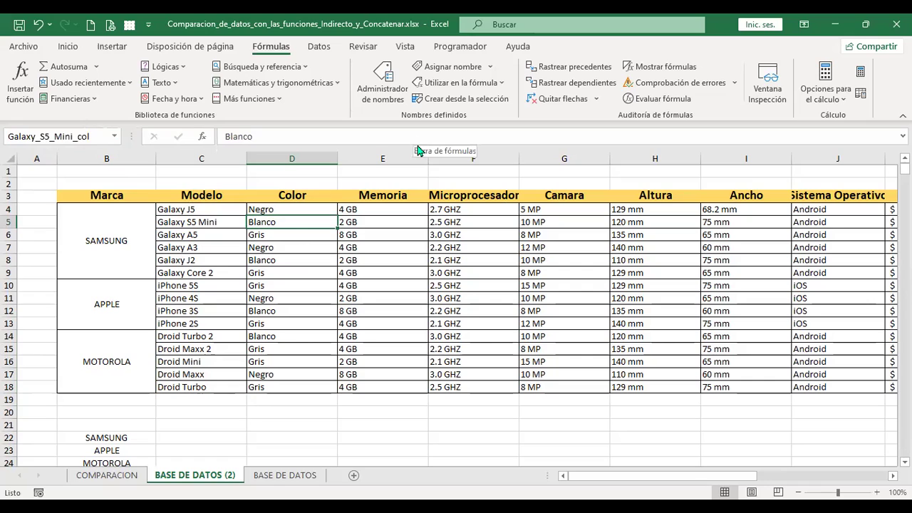
pyautogui.press('Down')
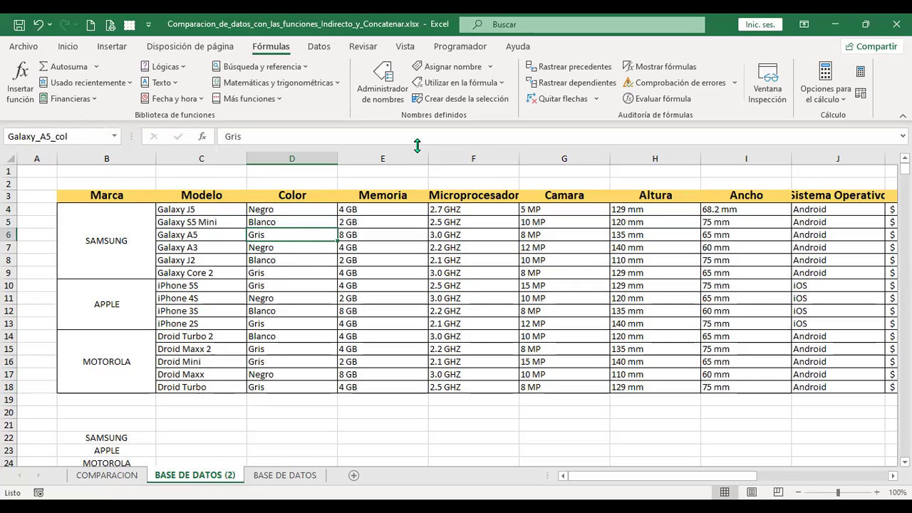
pyautogui.press('Down')
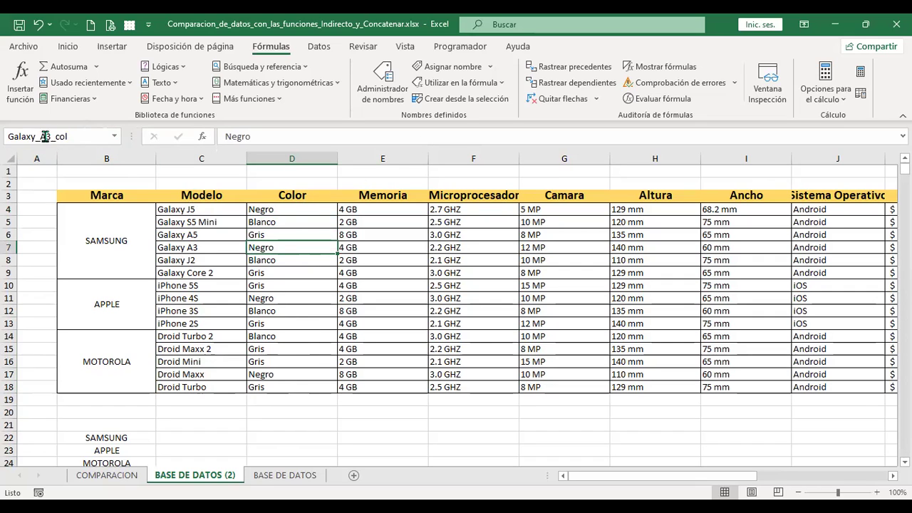
pyautogui.press('Down')
pyautogui.press('Down')
pyautogui.press('Down')
# - Check the memory, processor and camera cell names, then select the data block from Galaxy J5 to Altura
pyautogui.press('Down')
pyautogui.press('Down')
pyautogui.press('Right')
pyautogui.press('Up')
pyautogui.press('Up')
pyautogui.press('Up')
pyautogui.press('Up')
pyautogui.press('Up')
pyautogui.press('Up')
pyautogui.press('Up')
pyautogui.press('Down')
pyautogui.press('Down')
pyautogui.press('Down')
pyautogui.press('Down')
pyautogui.press('Down')
pyautogui.press('Down')
pyautogui.press('Right')
pyautogui.press('Up')
pyautogui.press('Up')
pyautogui.press('Up')
pyautogui.press('Down')
pyautogui.press('Down')
pyautogui.press('Down')
pyautogui.press('Down')
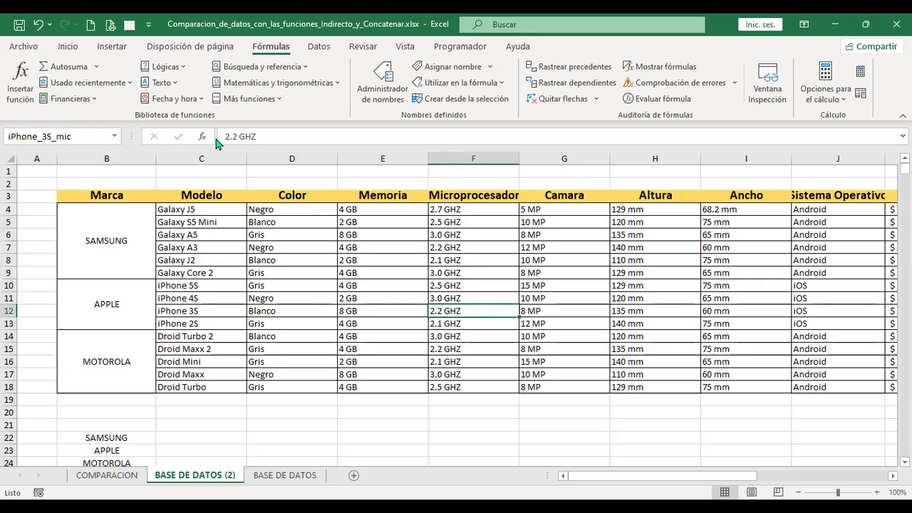
pyautogui.press('Right')
pyautogui.press('Up')
pyautogui.press('Up')
pyautogui.press('Up')
pyautogui.press('Up')
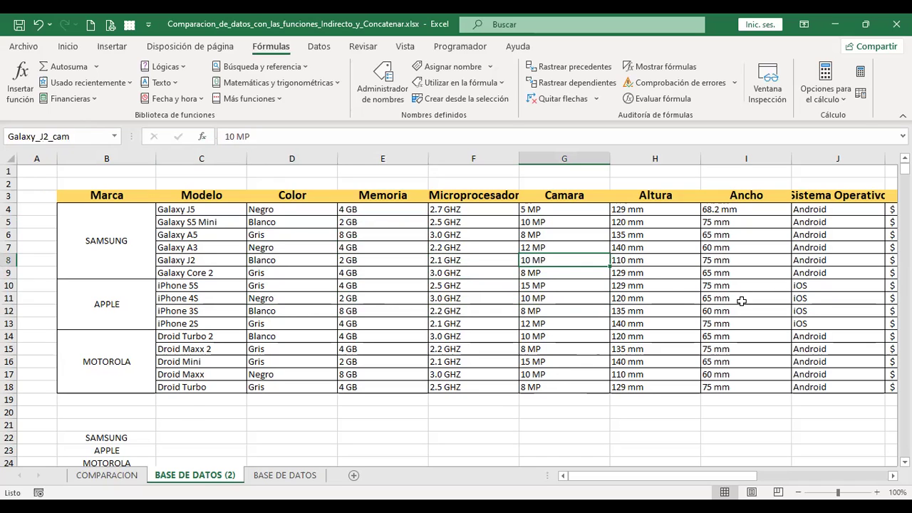
pyautogui.moveTo(207, 209)
pyautogui.mouseDown()
pyautogui.moveTo(436, 361)
pyautogui.moveTo(693, 390)
pyautogui.mouseUp()
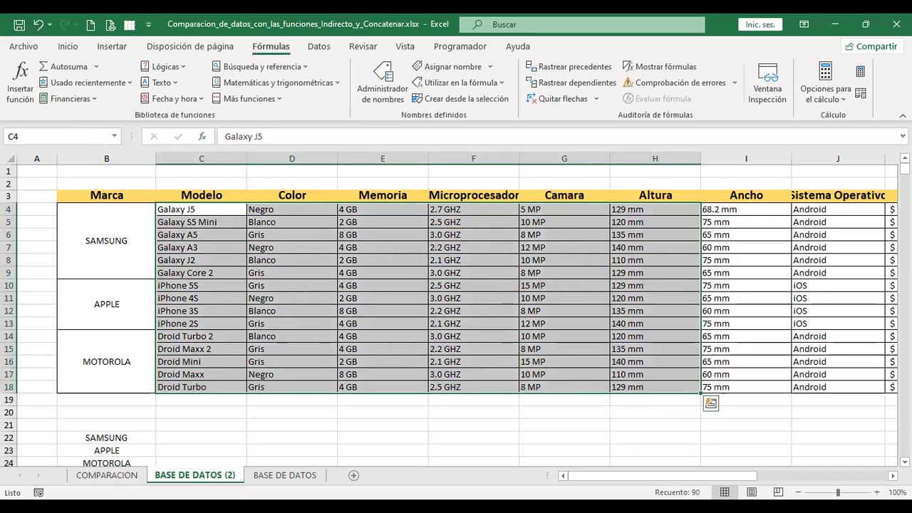
# - Extend the selection to Descuento and create names from the left column only
pyautogui.moveTo(745, 476); pyautogui.dragTo(805, 476)
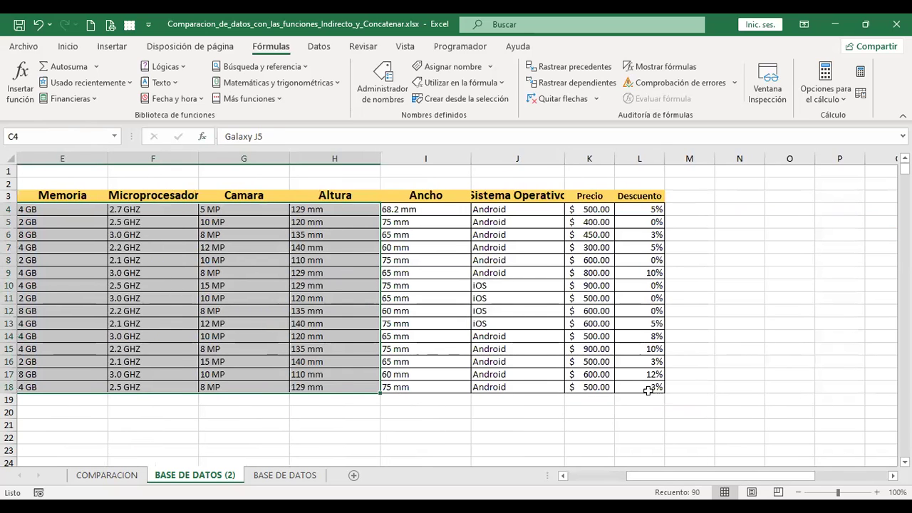
pyautogui.keyDown('shift'); pyautogui.click(649, 390); pyautogui.keyUp('shift')
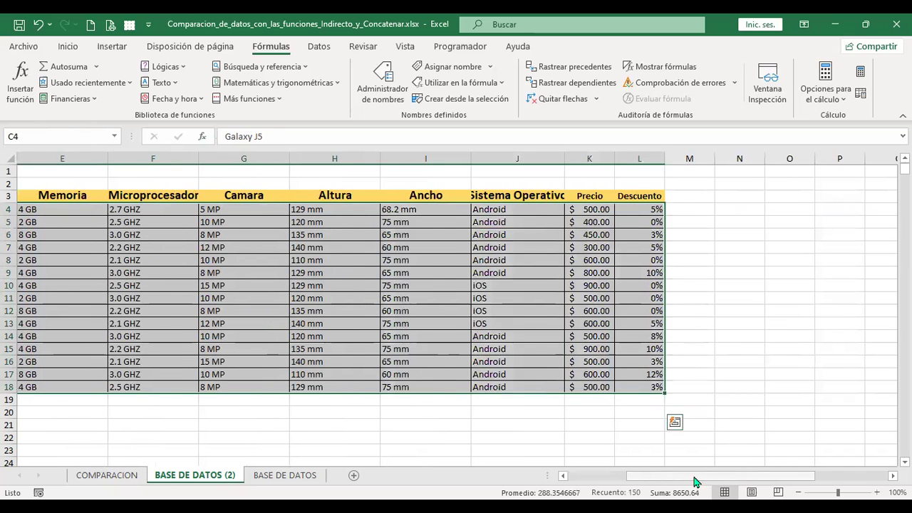
pyautogui.moveTo(741, 477); pyautogui.dragTo(683, 477)
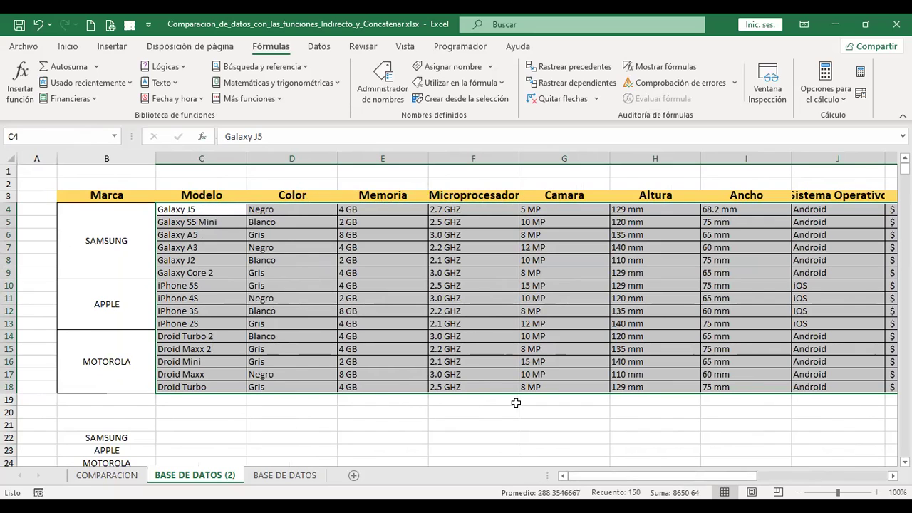
pyautogui.click(450, 106)
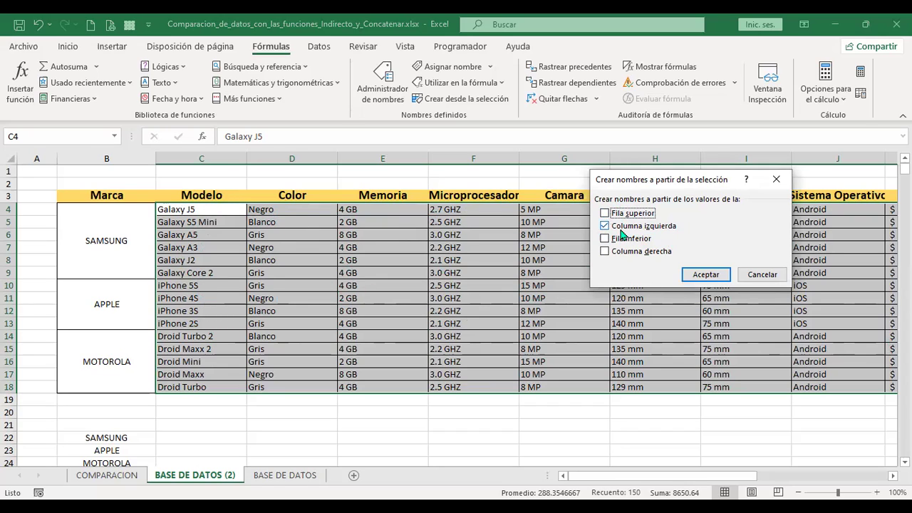
pyautogui.click(716, 277)
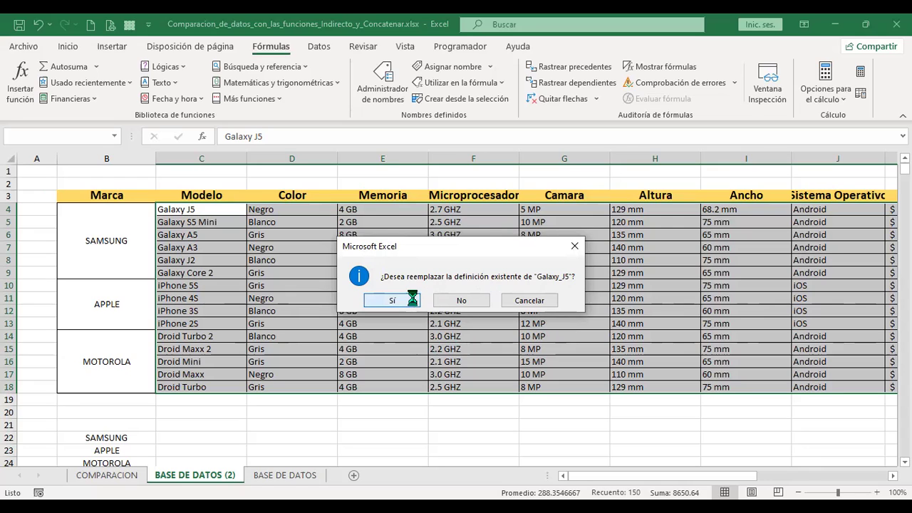
# - Replace existing definitions like Galaxy_J5, Galaxy_Core_2 and Droid_Mini, then check the new names
pyautogui.click(391, 300)
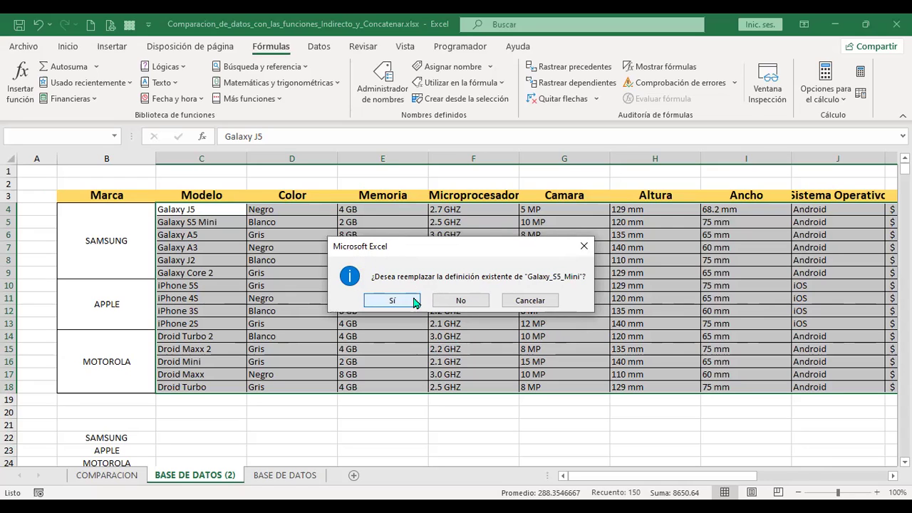
pyautogui.click(391, 300)
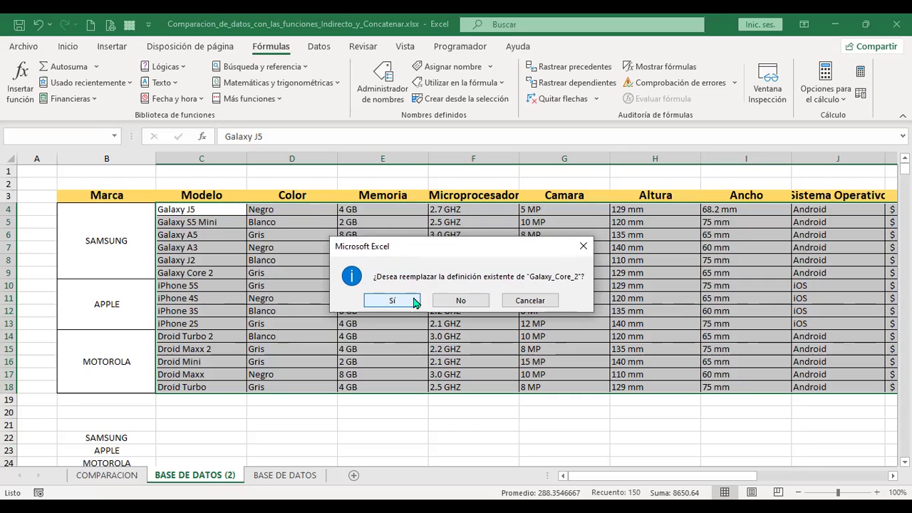
pyautogui.click(416, 302)
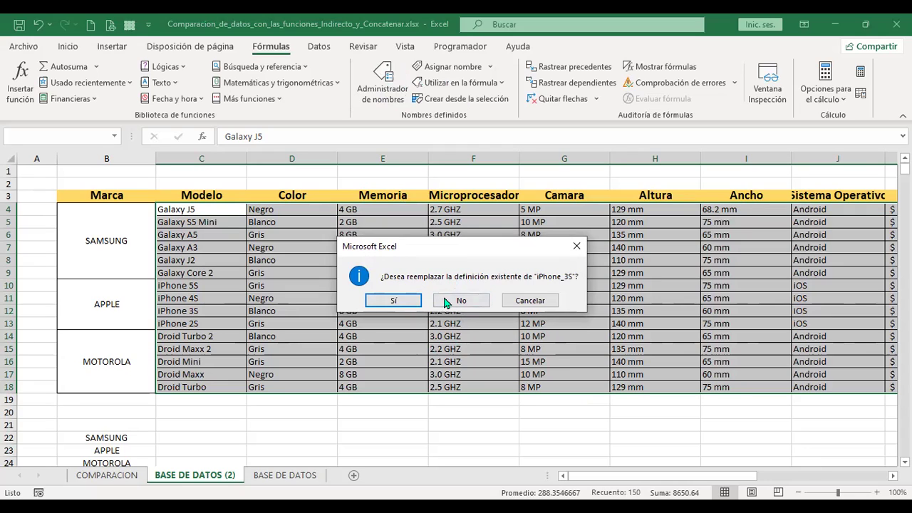
pyautogui.click(404, 303)
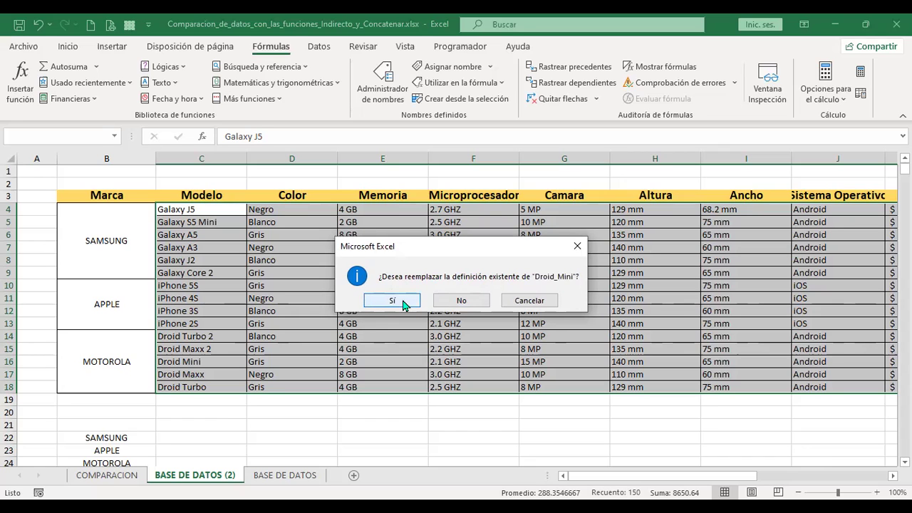
pyautogui.click(402, 299)
pyautogui.moveTo(192, 212); pyautogui.dragTo(198, 385)
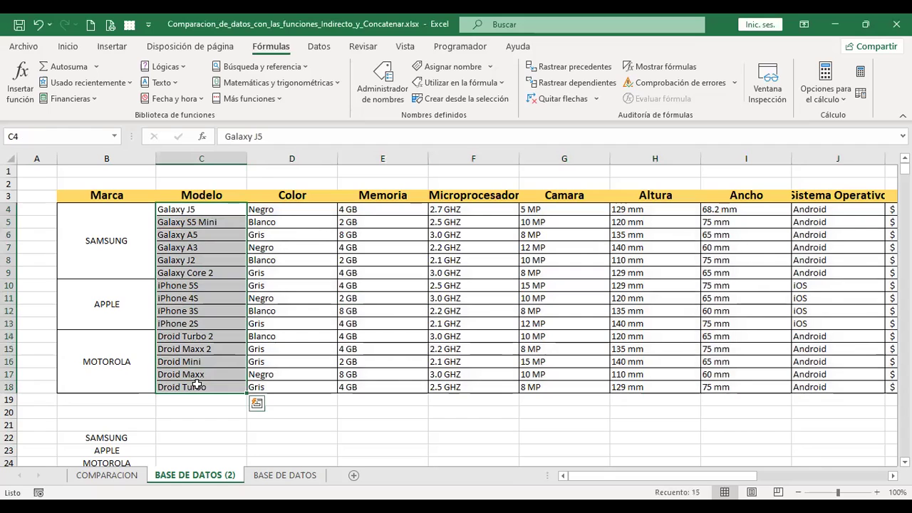
pyautogui.click(291, 209)
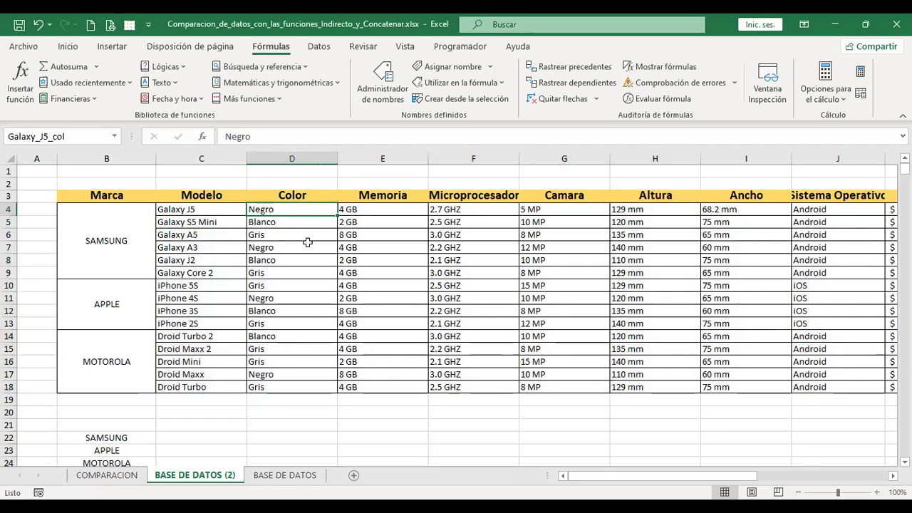
# - On COMPARACION, enter =+INDIRECTO(D4) in D10 so it displays Droid Maxx
pyautogui.click(111, 482)
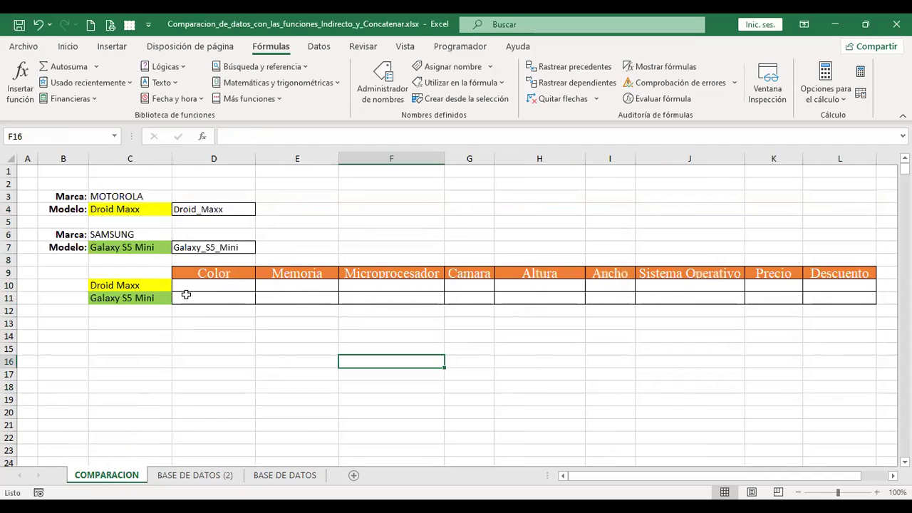
pyautogui.click(152, 196)
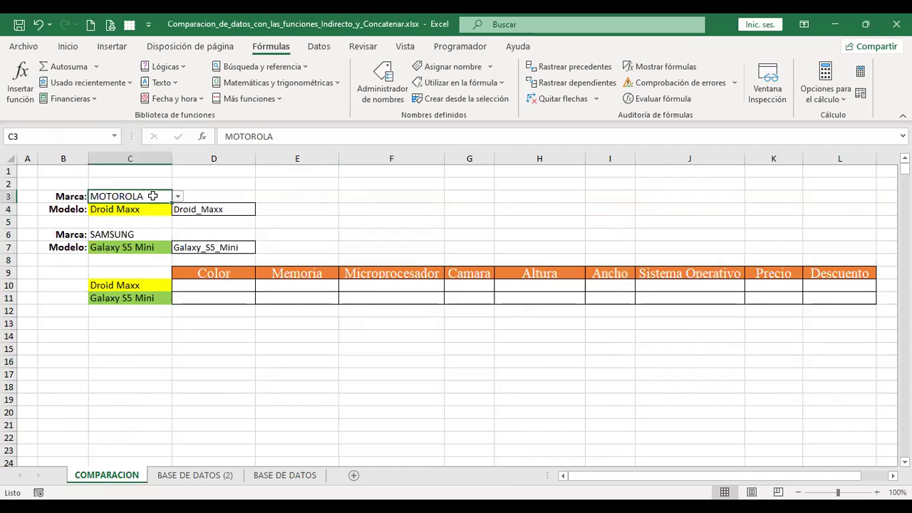
pyautogui.click(207, 286)
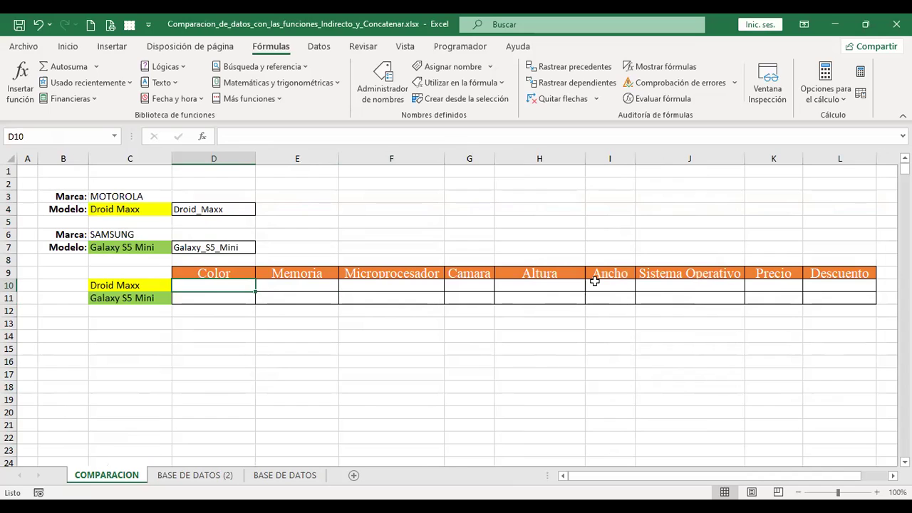
pyautogui.write('+')
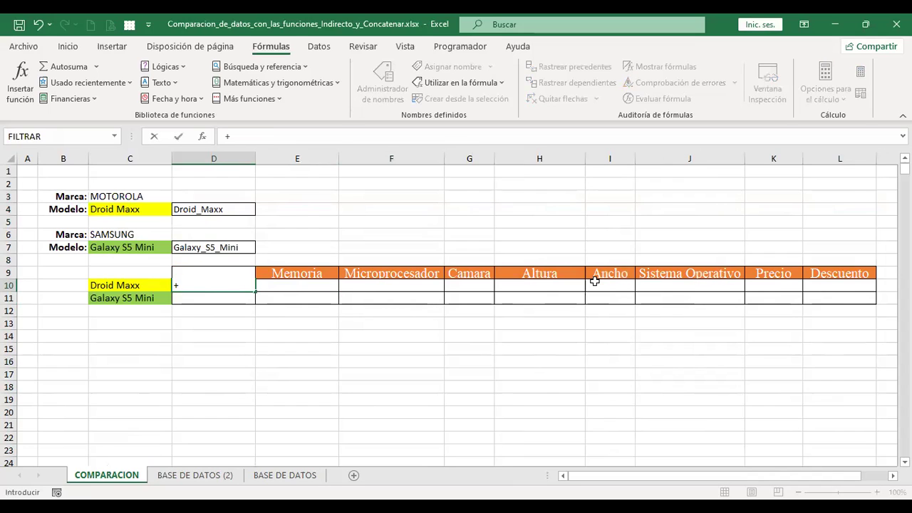
pyautogui.write('INDIRE')
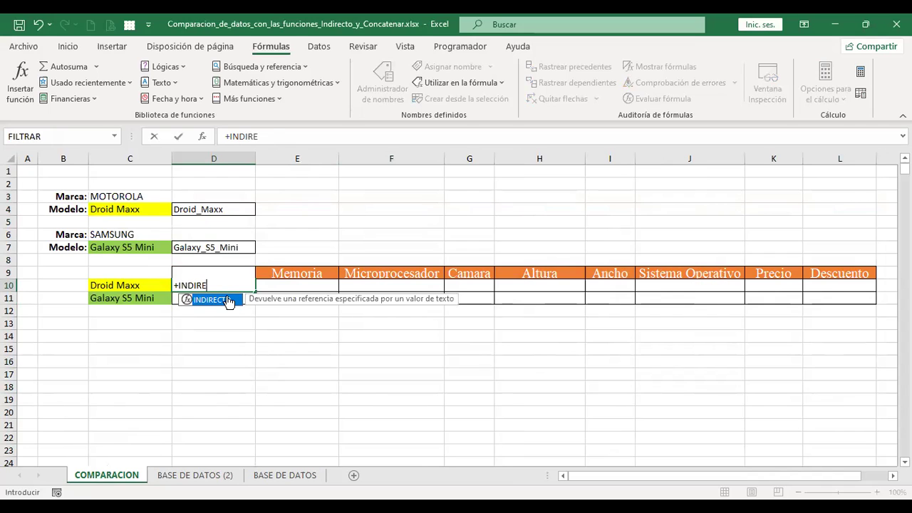
pyautogui.doubleClick(228, 300)
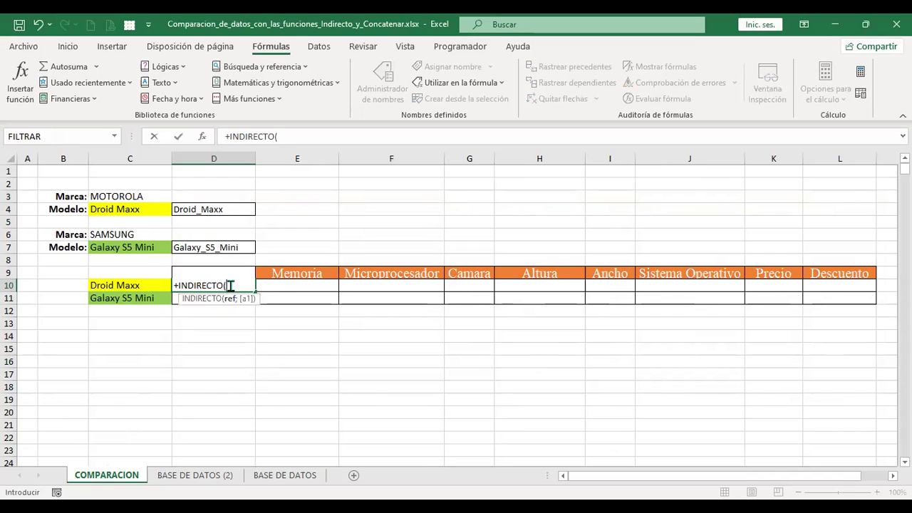
pyautogui.click(220, 207)
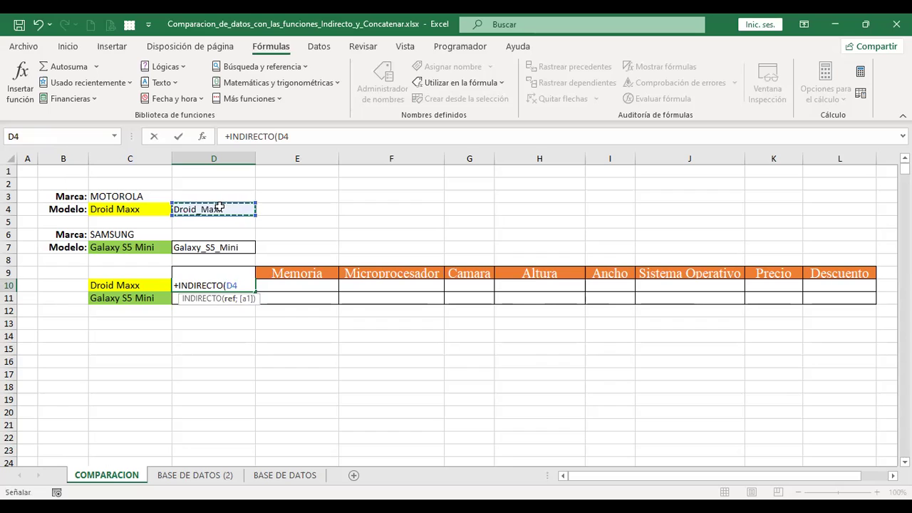
pyautogui.write(')')
pyautogui.press('Return')
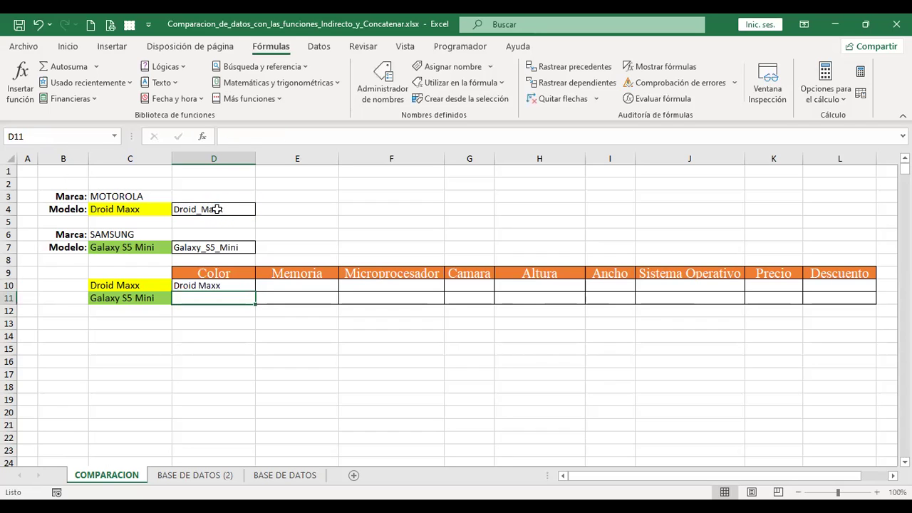
pyautogui.click(238, 285)
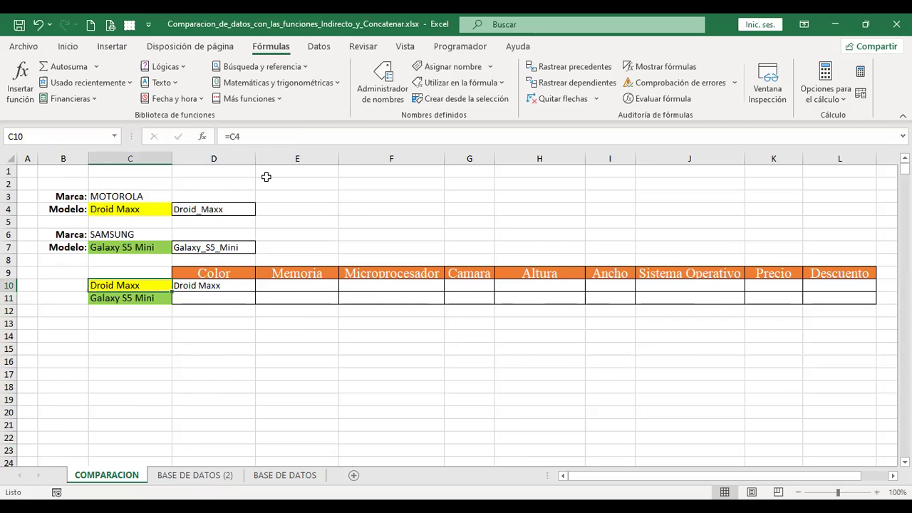
pyautogui.click(213, 285)
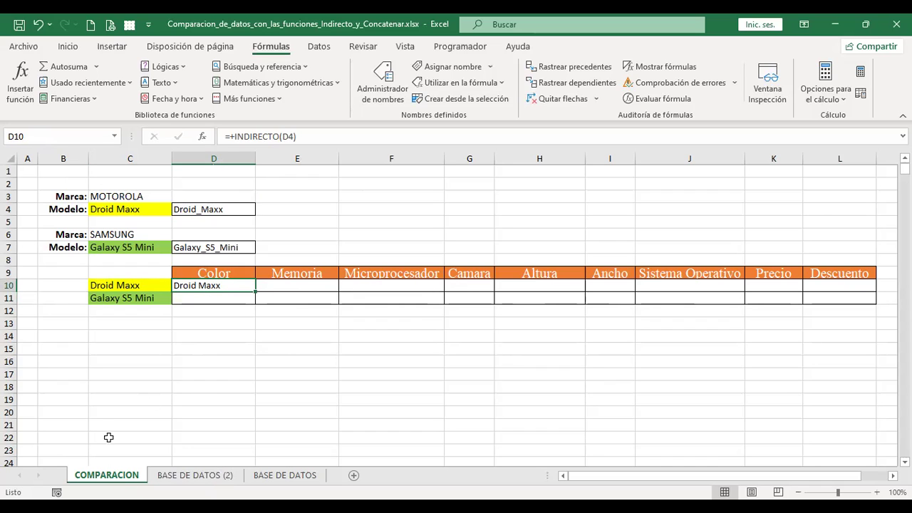
pyautogui.click(388, 77)
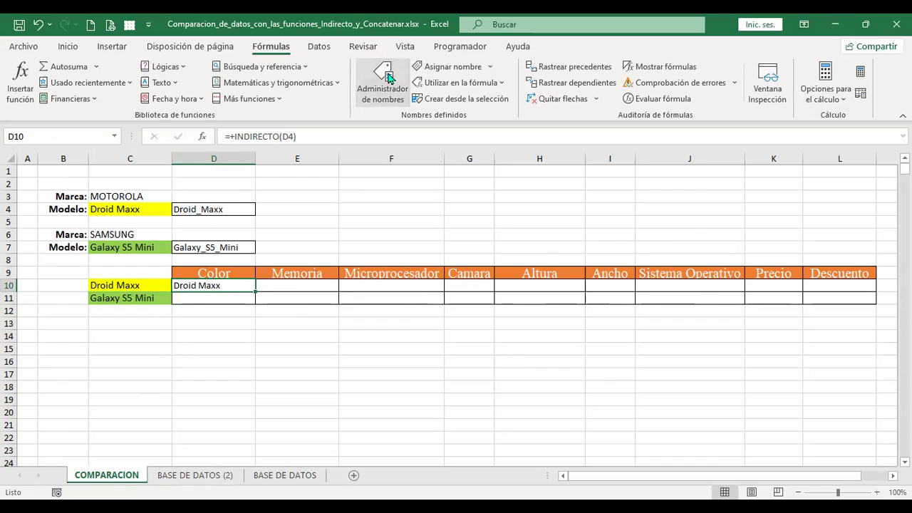
pyautogui.scroll(-3, 610, 265)
pyautogui.scroll(-3, 610, 266)
pyautogui.scroll(-3, 610, 266)
pyautogui.scroll(-1, 610, 269)
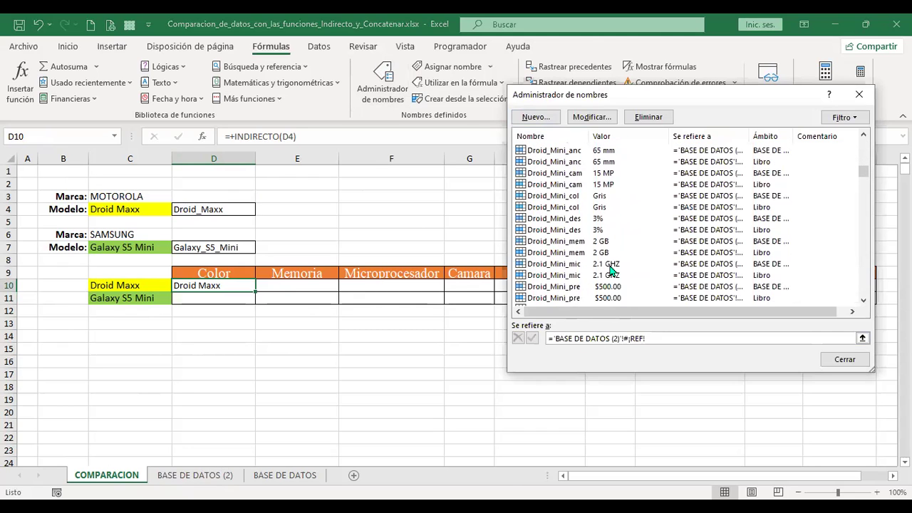
pyautogui.click(851, 364)
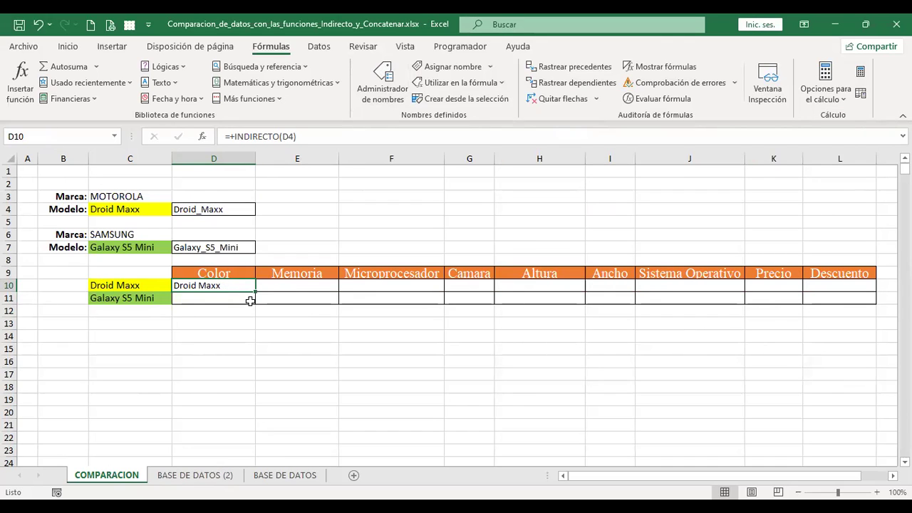
pyautogui.click(194, 475)
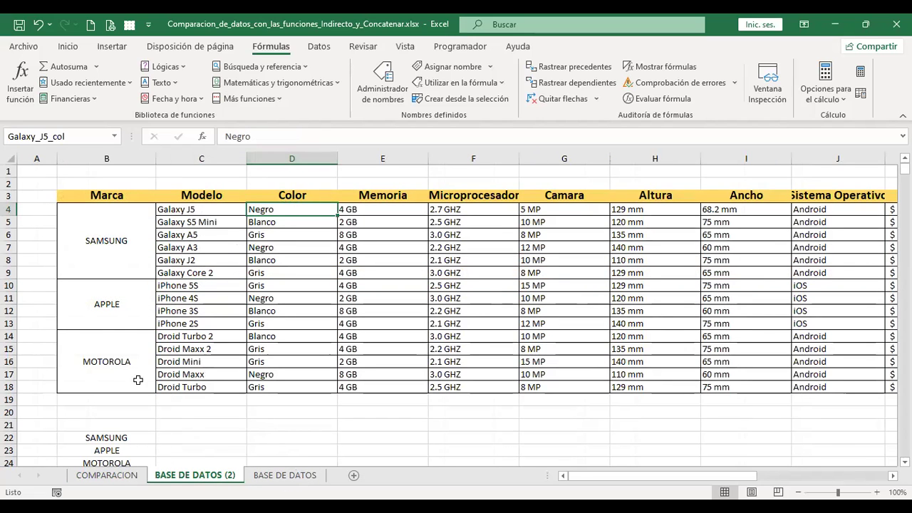
pyautogui.click(122, 477)
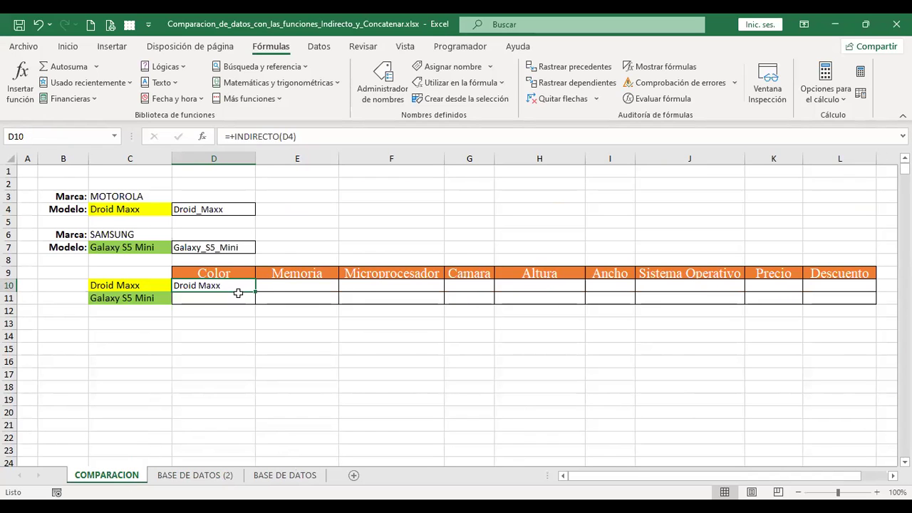
# - Dismiss the same-named workbook error and verify D10's =+INDIRECTO(D4) returns Droid Maxx
pyautogui.click(313, 223)
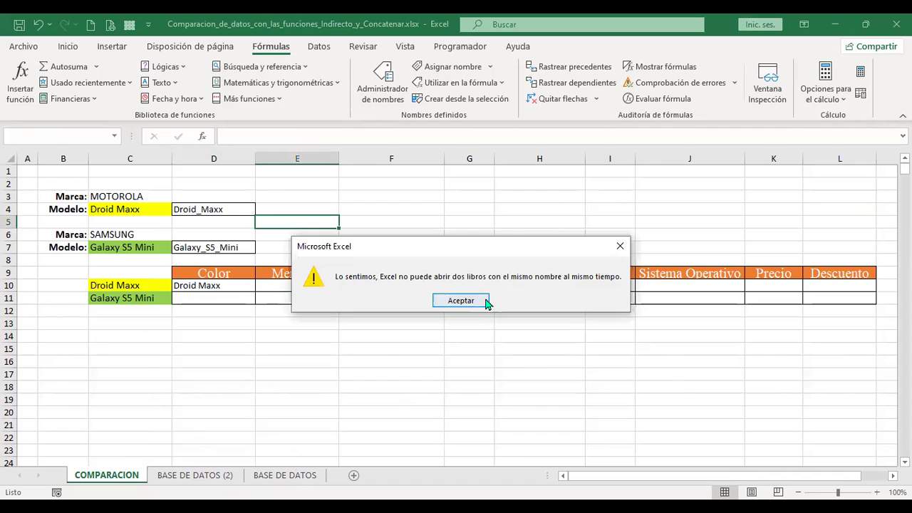
pyautogui.click(461, 300)
pyautogui.click(350, 326)
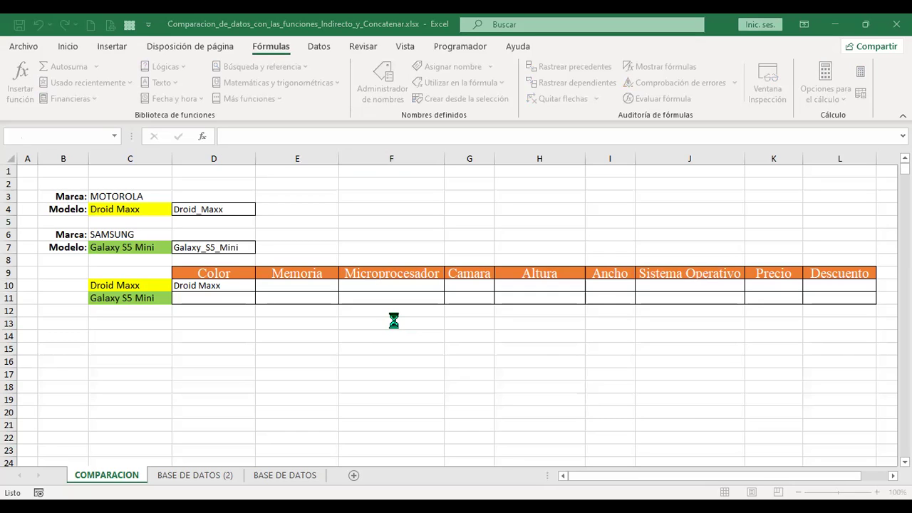
pyautogui.click(223, 285)
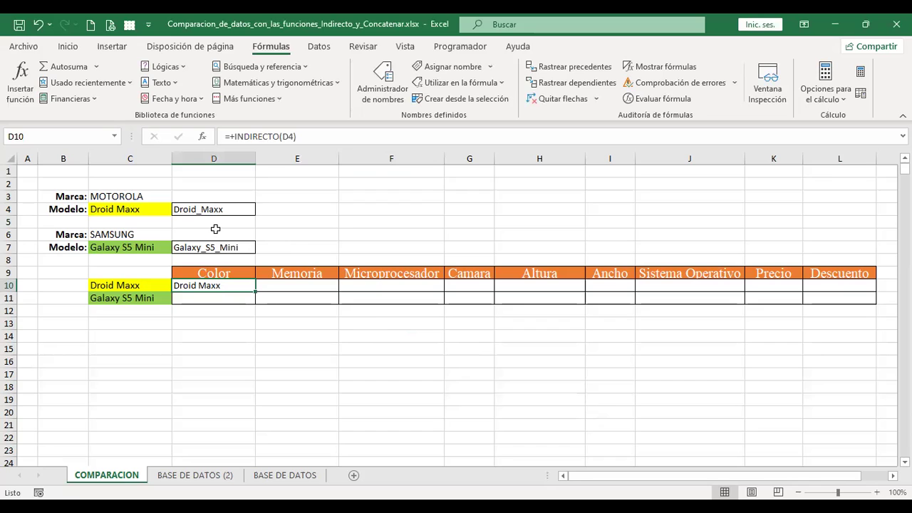
# - Re-commit D10's formula unchanged while flipping between COMPARACION and BASE DE DATOS (2)
pyautogui.click(206, 476)
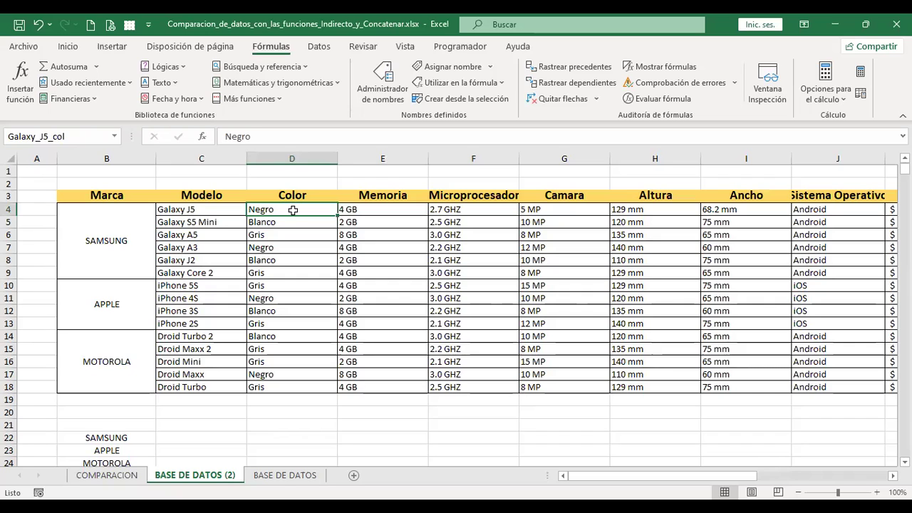
pyautogui.click(111, 475)
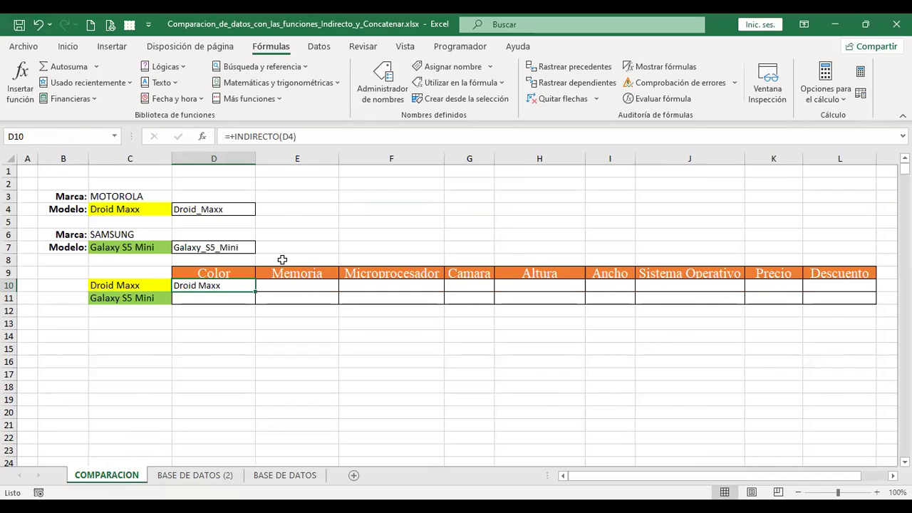
pyautogui.press('F2')
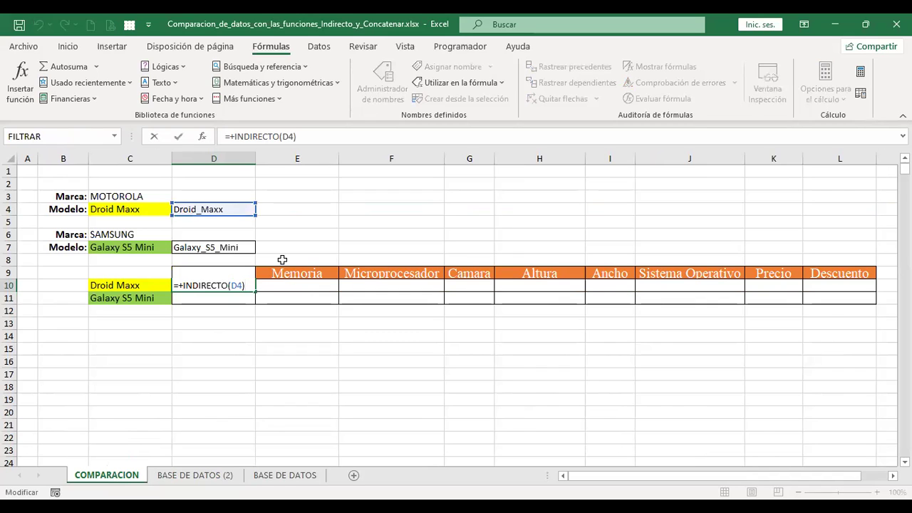
pyautogui.press('Return')
pyautogui.press('Up')
pyautogui.hotkey('ctrl', 'pagedown')
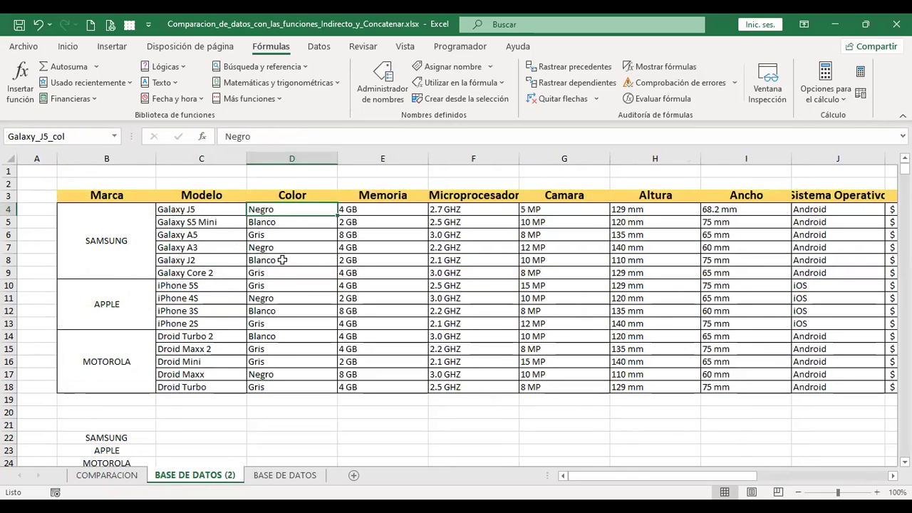
pyautogui.hotkey('ctrl', 'Home')
pyautogui.hotkey('ctrl', 'pageup')
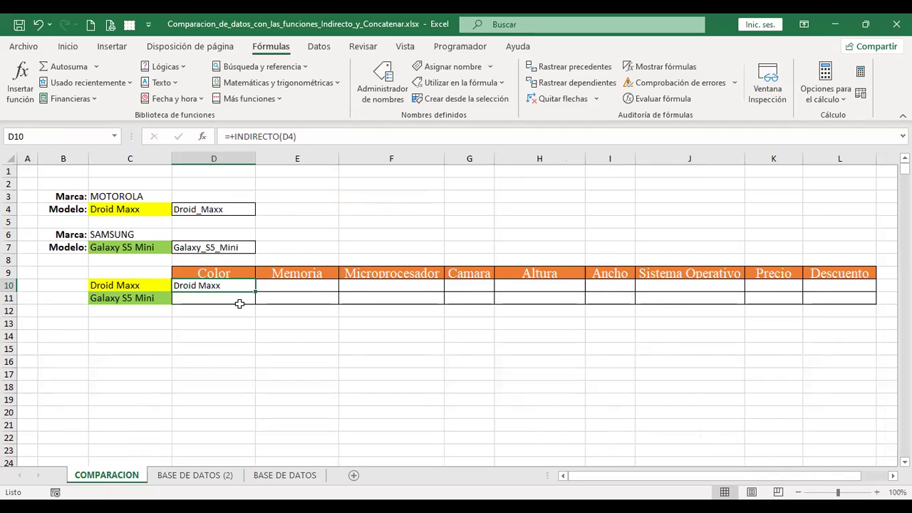
# - Compare D4's SUSTITUIR result with the Galaxy_J5_col range, then re-enter =+INDIRECTO(D4) in D10
pyautogui.click(240, 208)
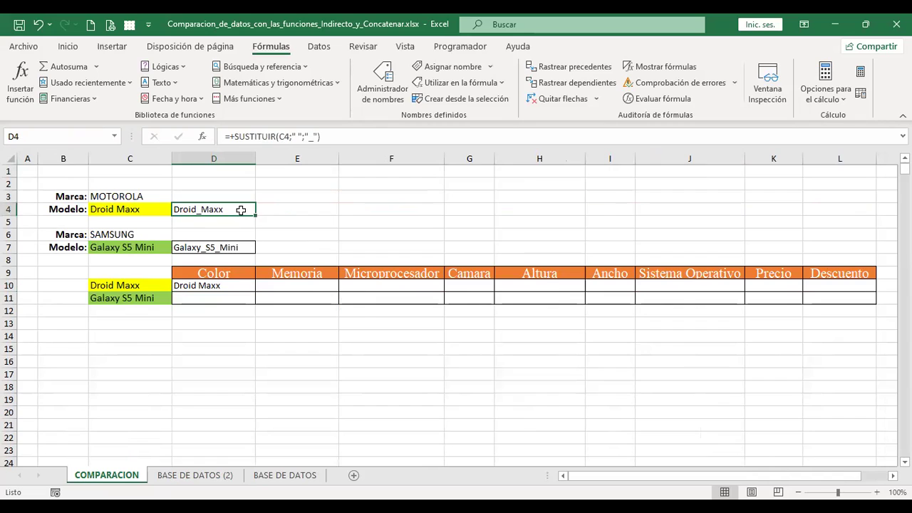
pyautogui.click(228, 286)
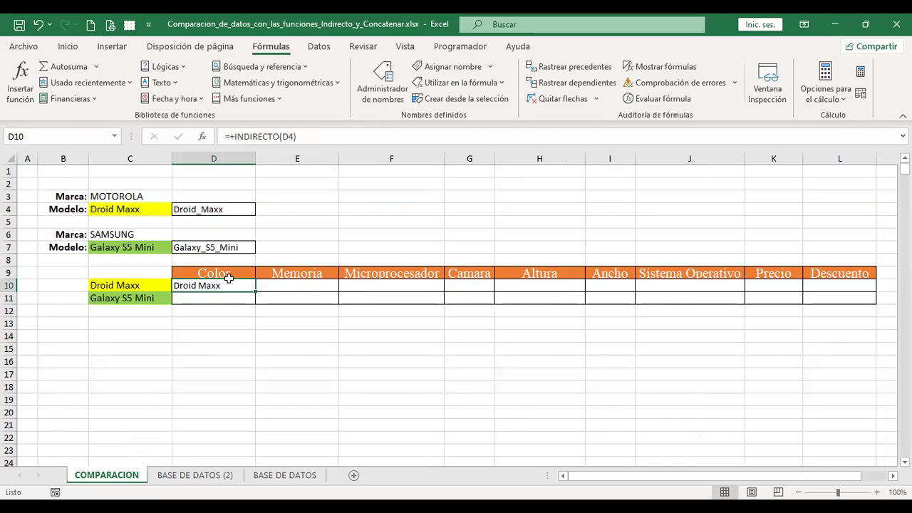
pyautogui.click(223, 475)
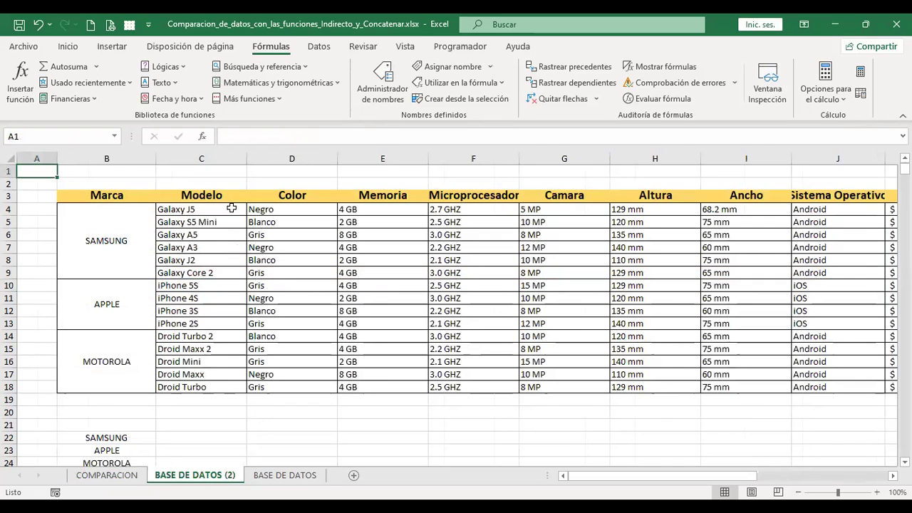
pyautogui.click(272, 208)
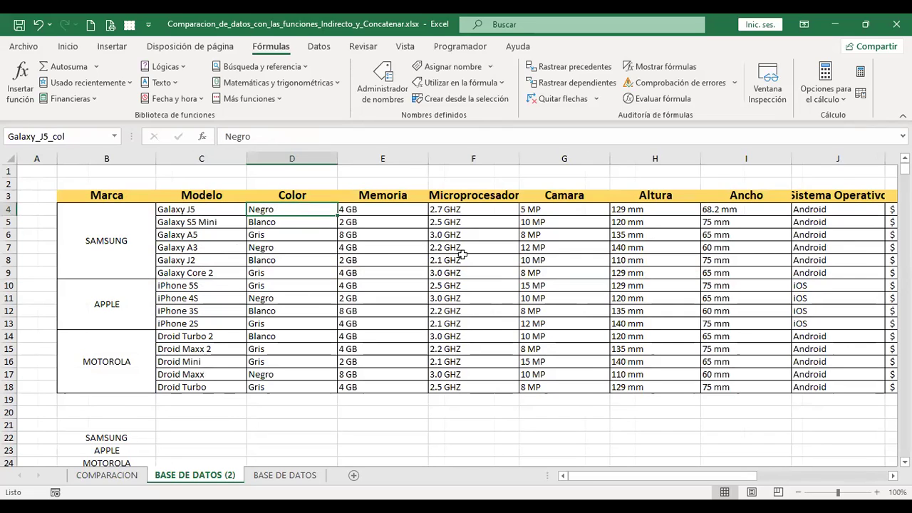
pyautogui.click(125, 477)
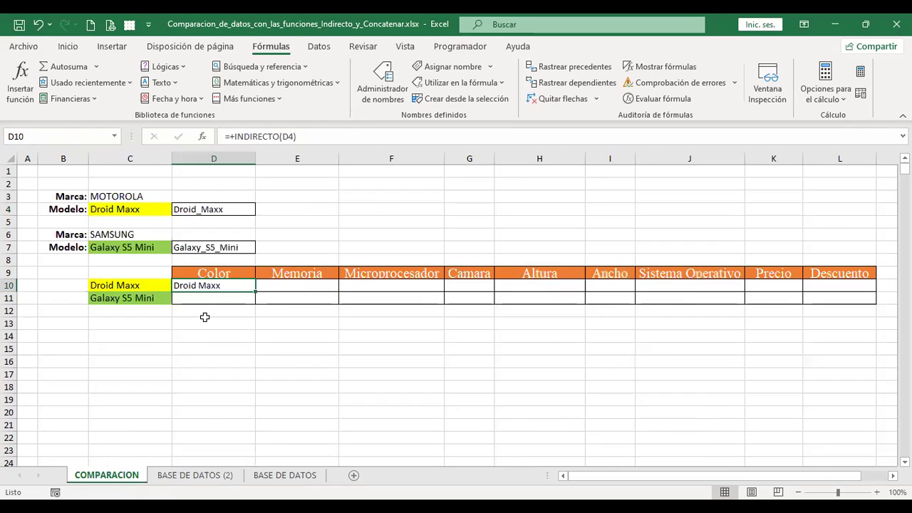
pyautogui.click(231, 209)
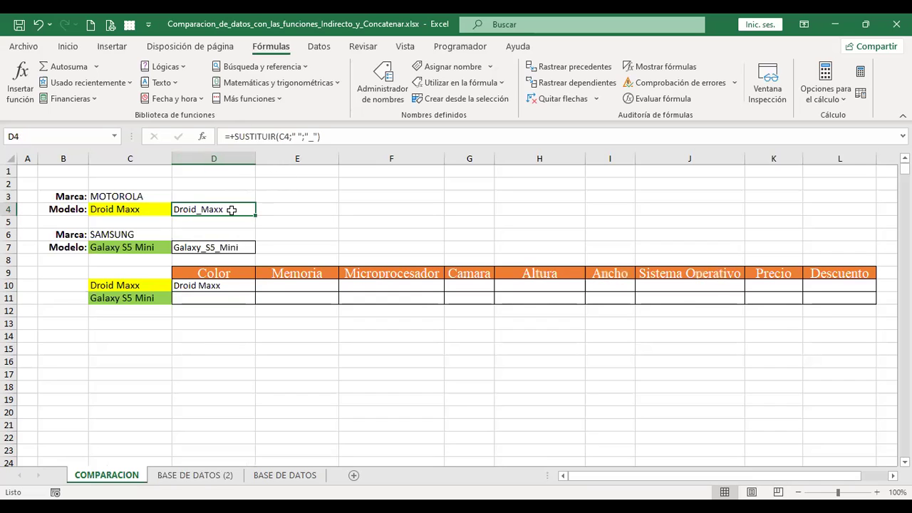
pyautogui.click(236, 285)
pyautogui.write('=+INDIRECTO(D4)')
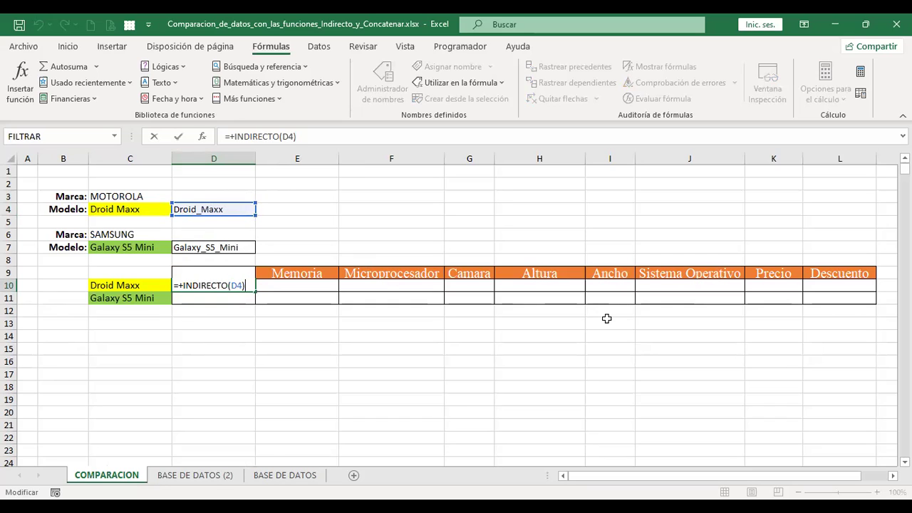
# - Change D10's formula to =+INDIRECTO(D4&D), then view the BASE DE DATOS (2) sheet
pyautogui.click(292, 136)
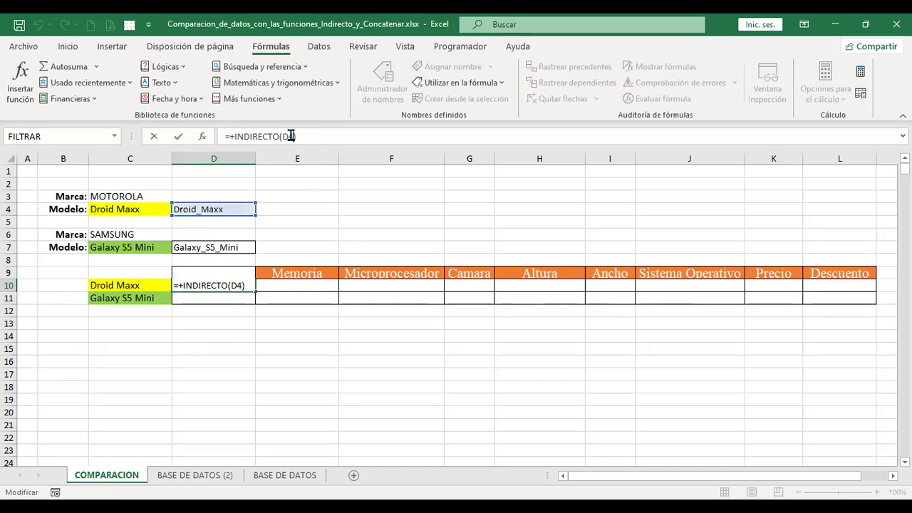
pyautogui.write('&')
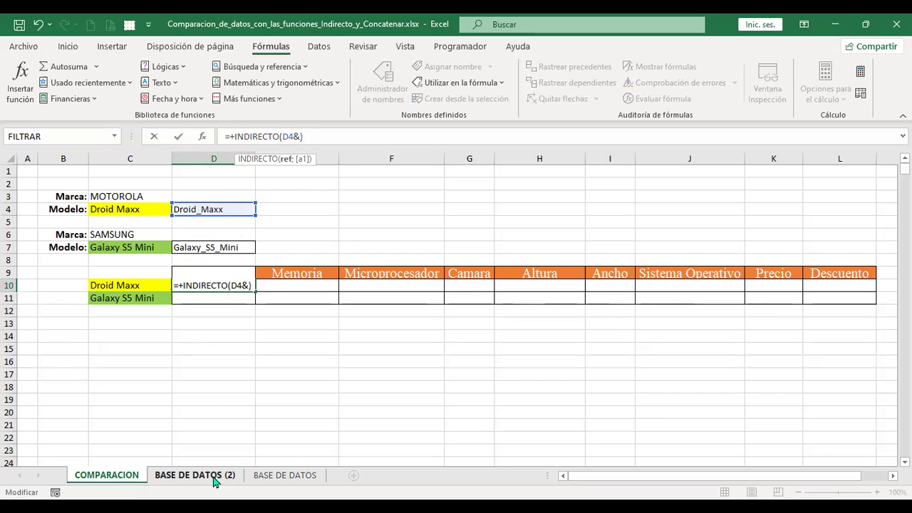
pyautogui.write('D')
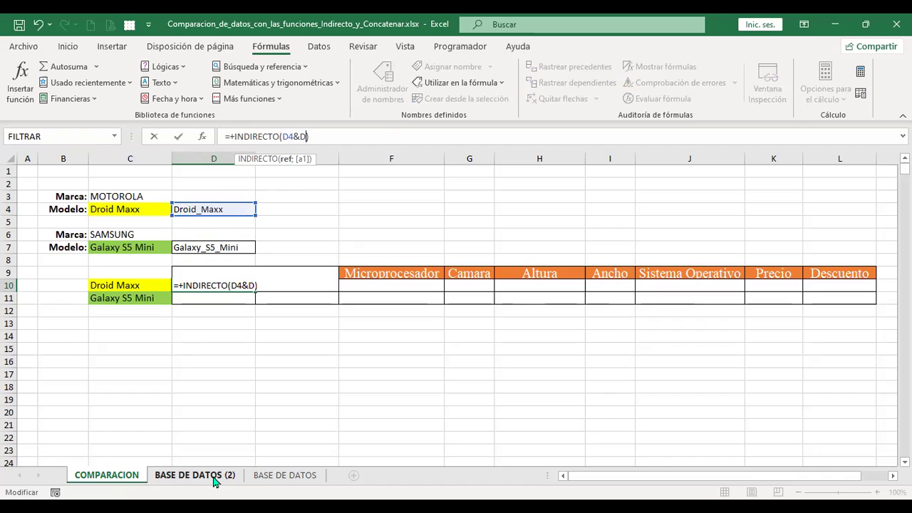
pyautogui.press('Return')
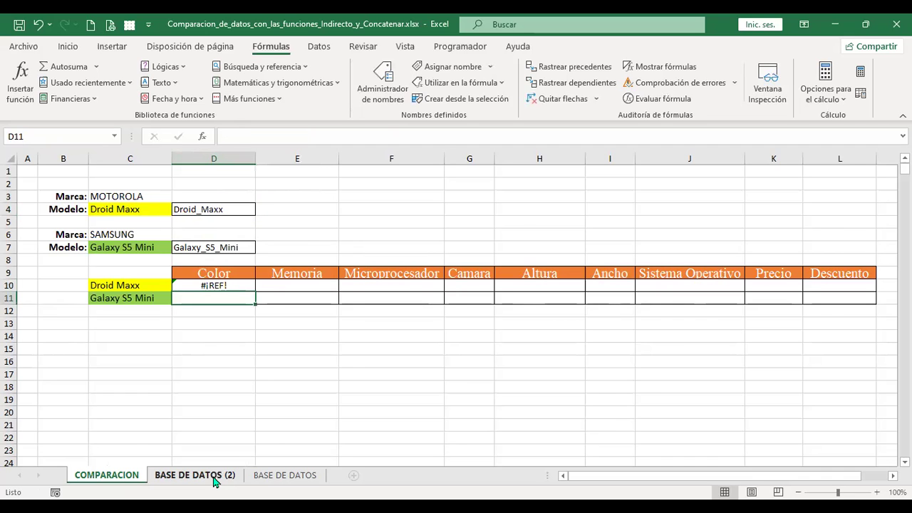
pyautogui.click(215, 482)
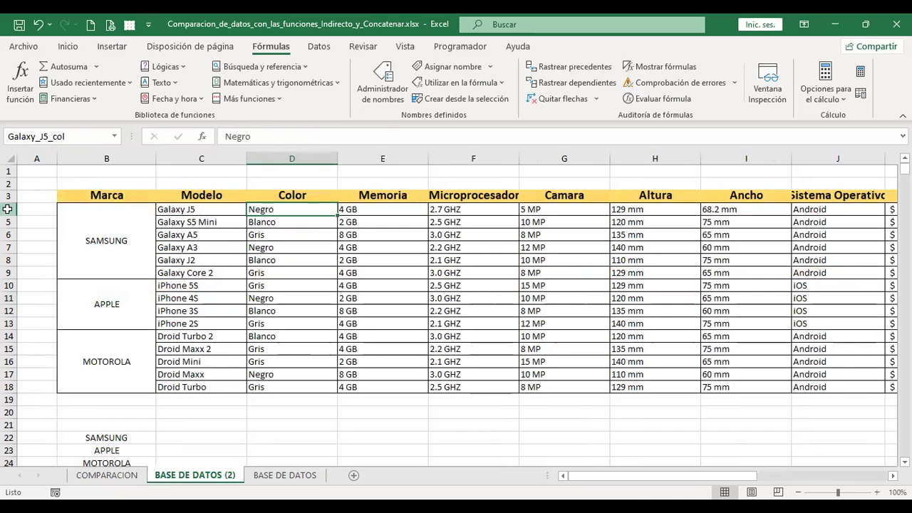
# - Compare the data table rows with COMPARACION's D4 and the Galaxy_J5_col named range
pyautogui.click(9, 209)
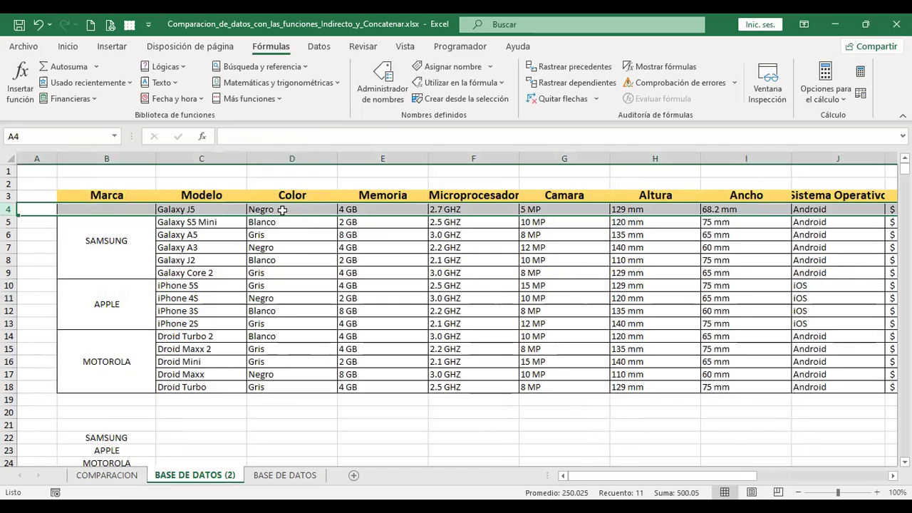
pyautogui.click(107, 475)
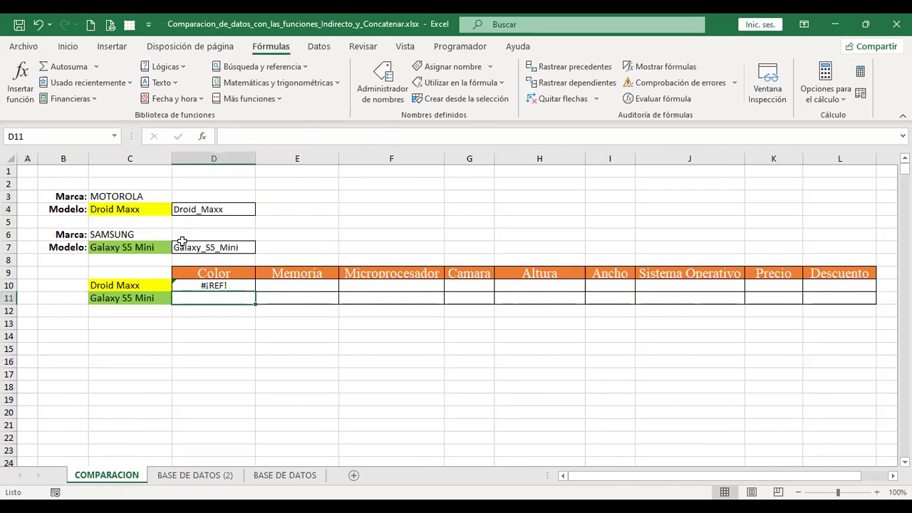
pyautogui.click(9, 183)
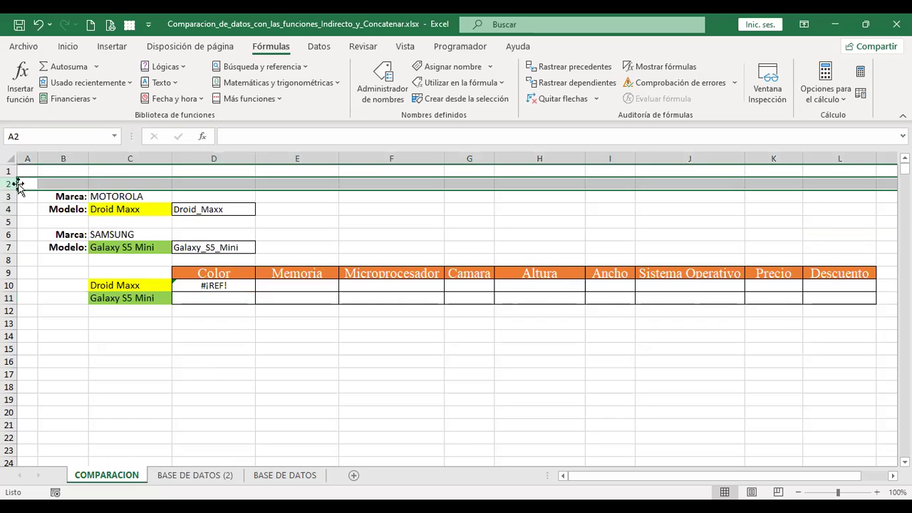
pyautogui.click(225, 208)
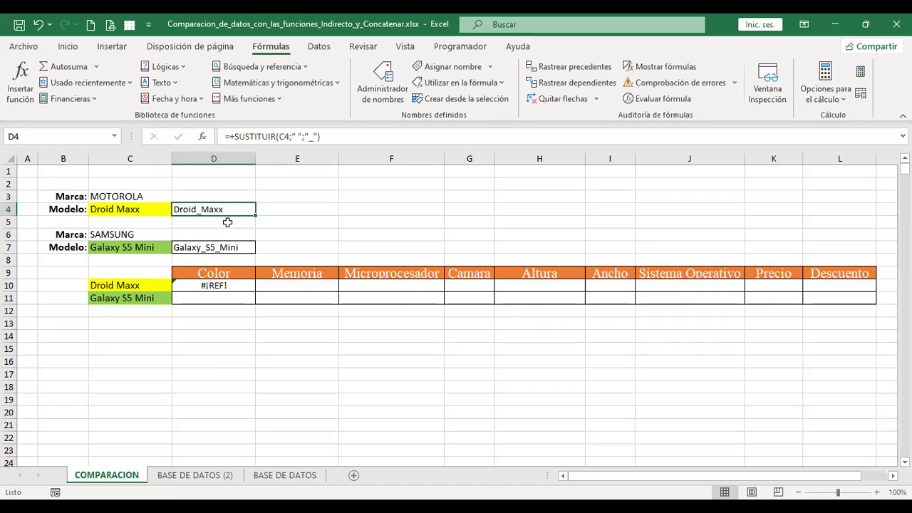
pyautogui.click(189, 476)
pyautogui.click(273, 170)
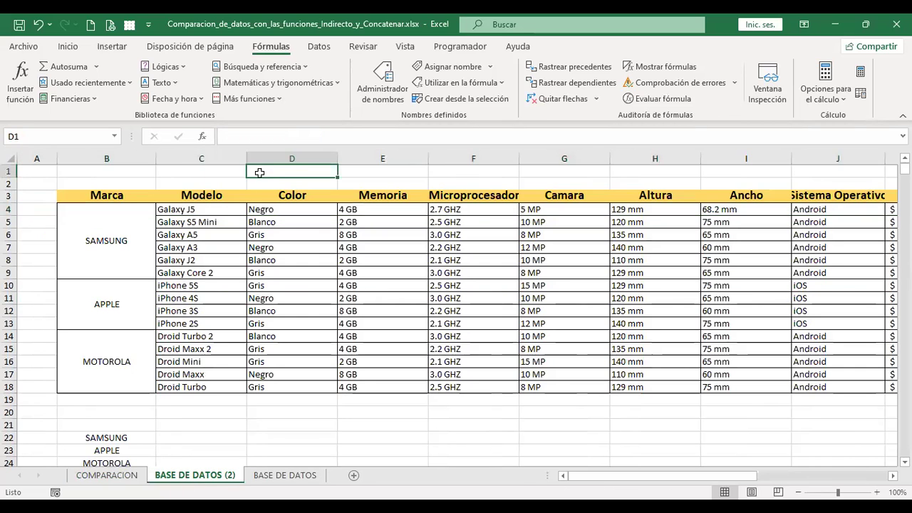
pyautogui.click(9, 171)
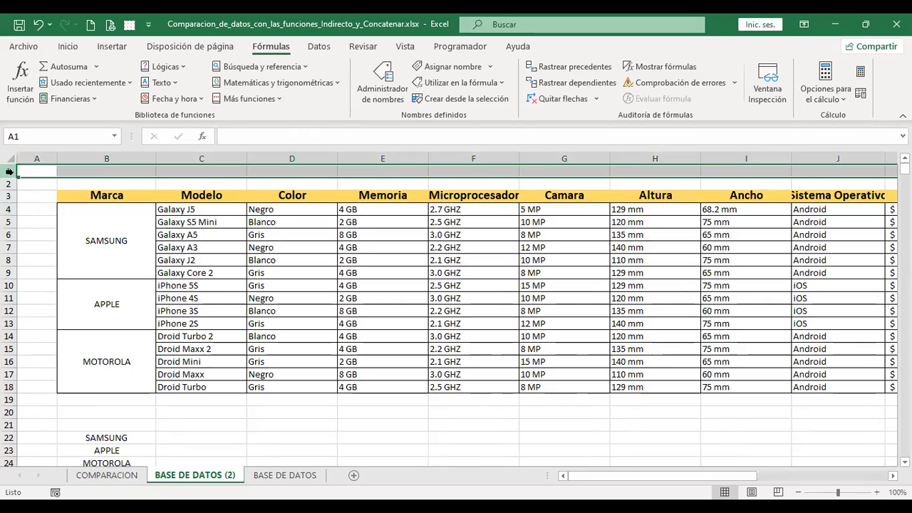
pyautogui.click(298, 208)
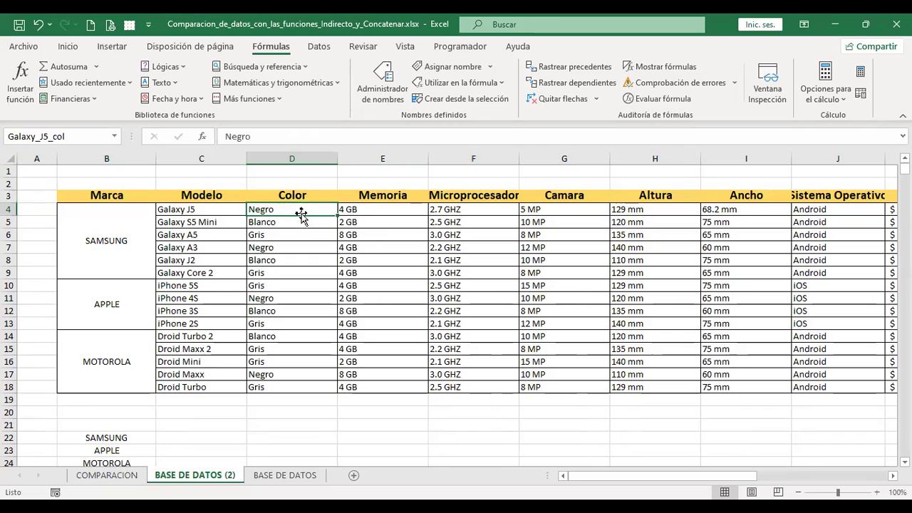
# - Insert a blank row above the data table, then return to COMPARACION's failing D10
pyautogui.click(10, 171)
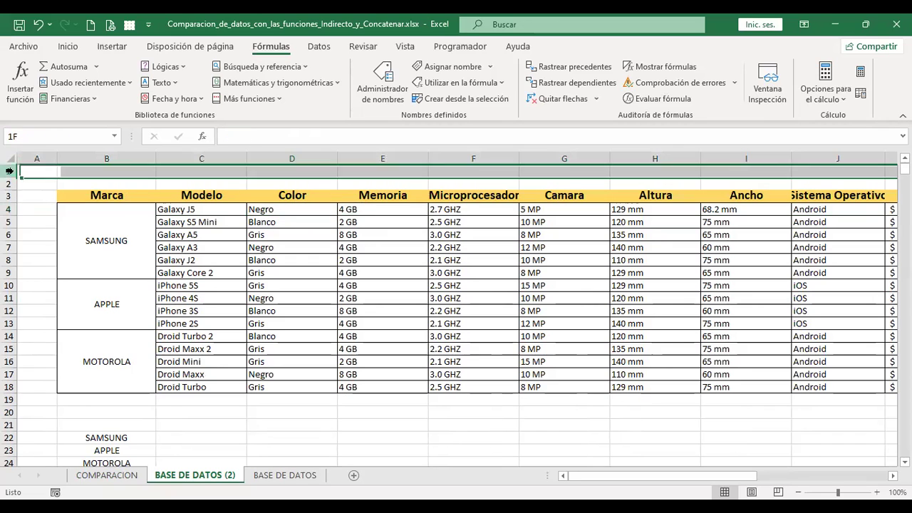
pyautogui.rightClick(11, 172)
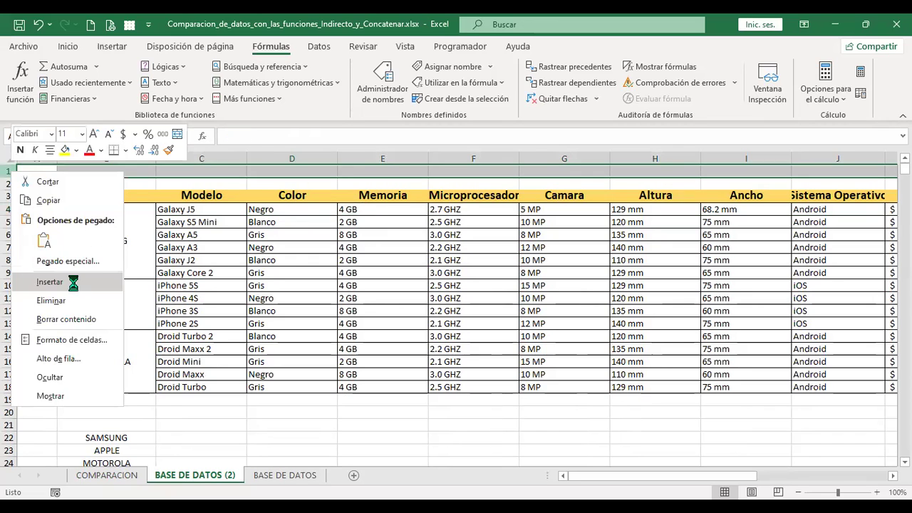
pyautogui.click(53, 221)
pyautogui.click(112, 473)
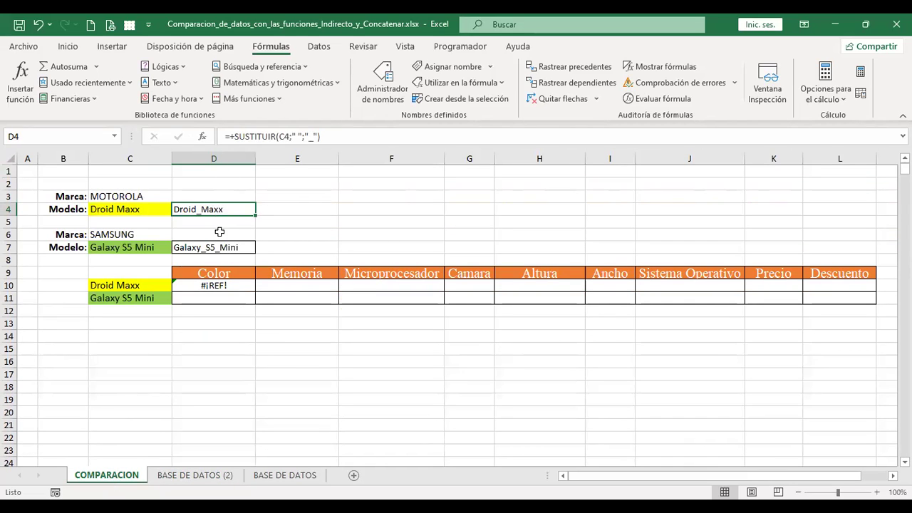
pyautogui.click(216, 474)
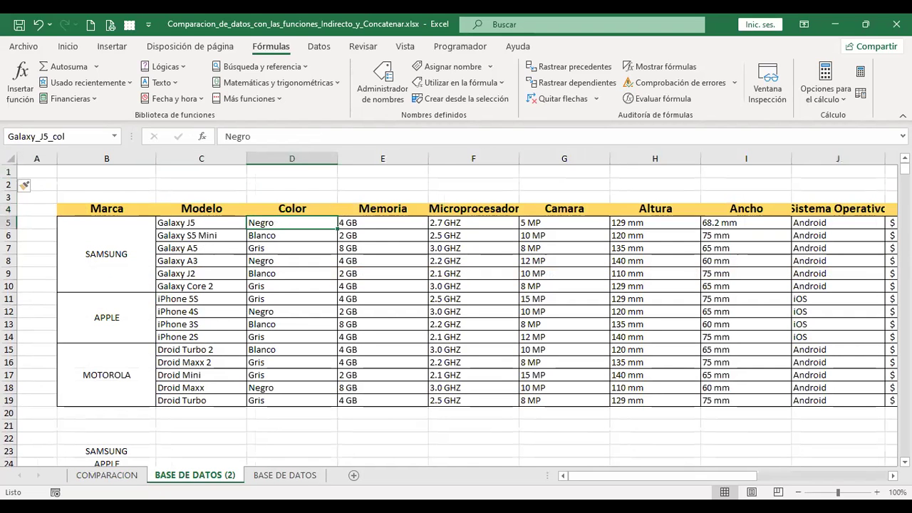
pyautogui.click(119, 479)
pyautogui.click(222, 285)
# - Correct D10 to =+INDIRECTO(D4&D5) so it shows Droid Maxx, and check D4's SUSTITUIR formula
pyautogui.click(107, 475)
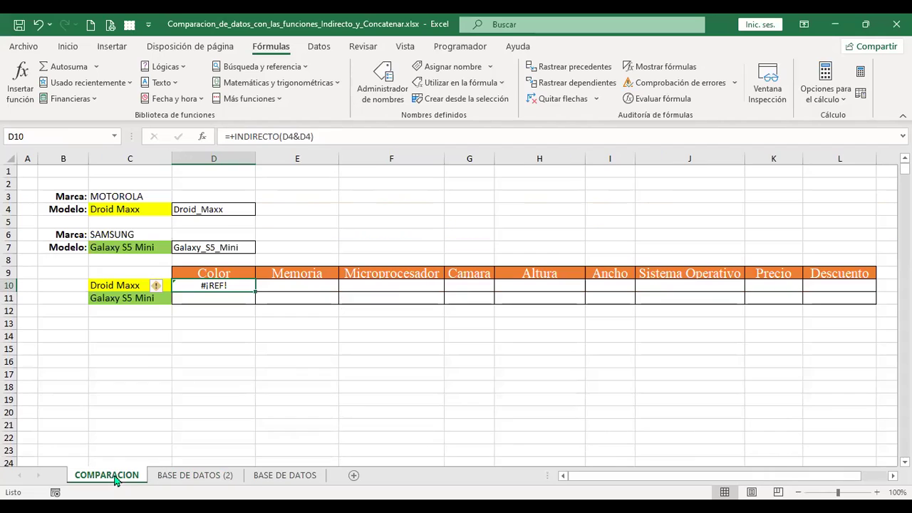
pyautogui.click(310, 137)
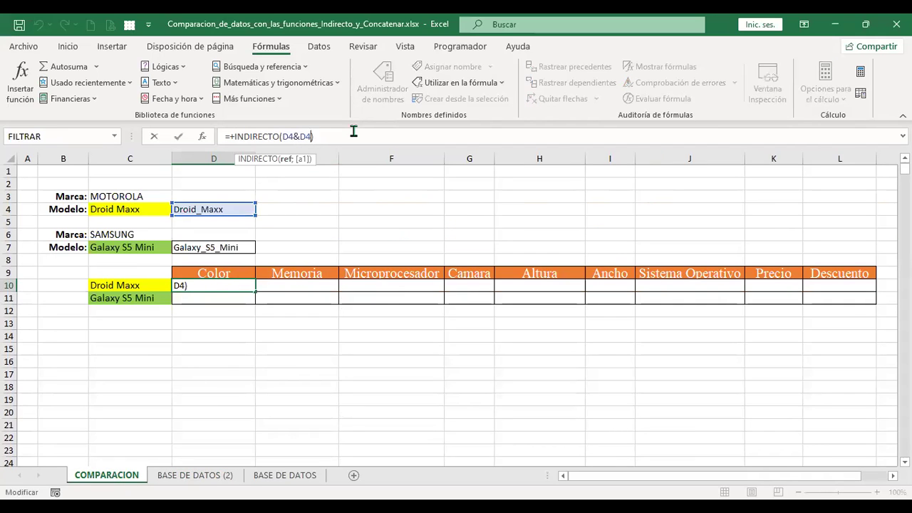
pyautogui.press('Return')
pyautogui.press('Up')
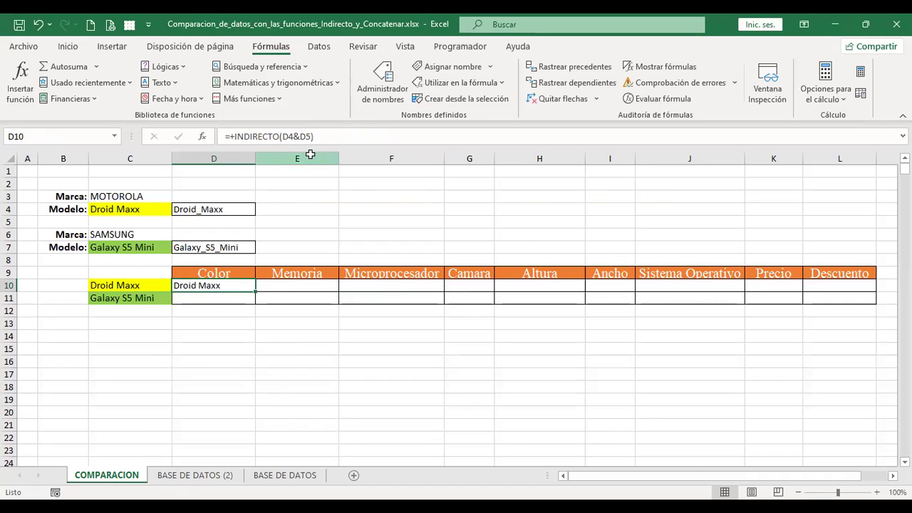
pyautogui.click(235, 211)
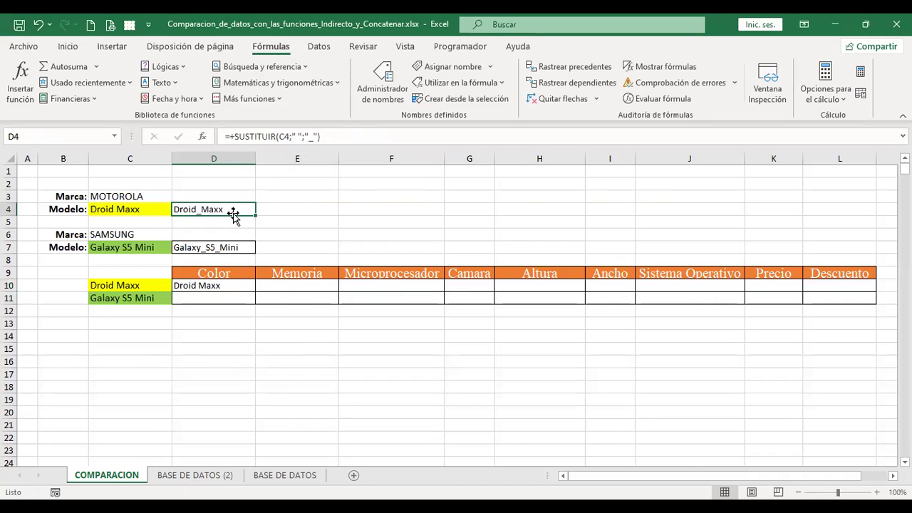
pyautogui.click(222, 286)
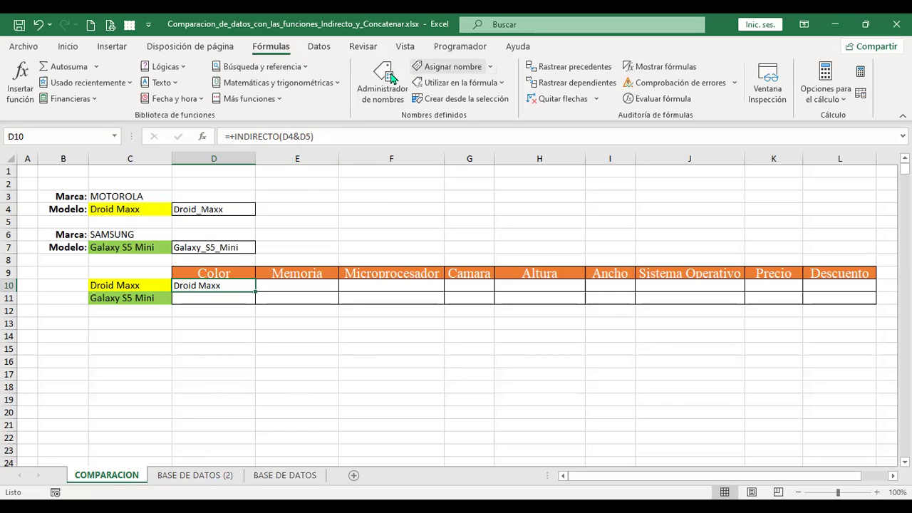
pyautogui.scroll(-4, 614, 262)
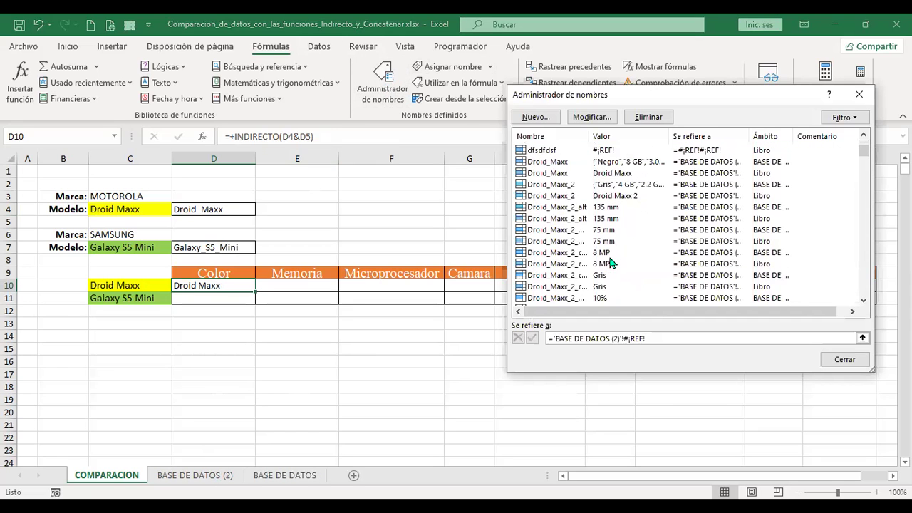
pyautogui.moveTo(588, 136); pyautogui.dragTo(600, 137)
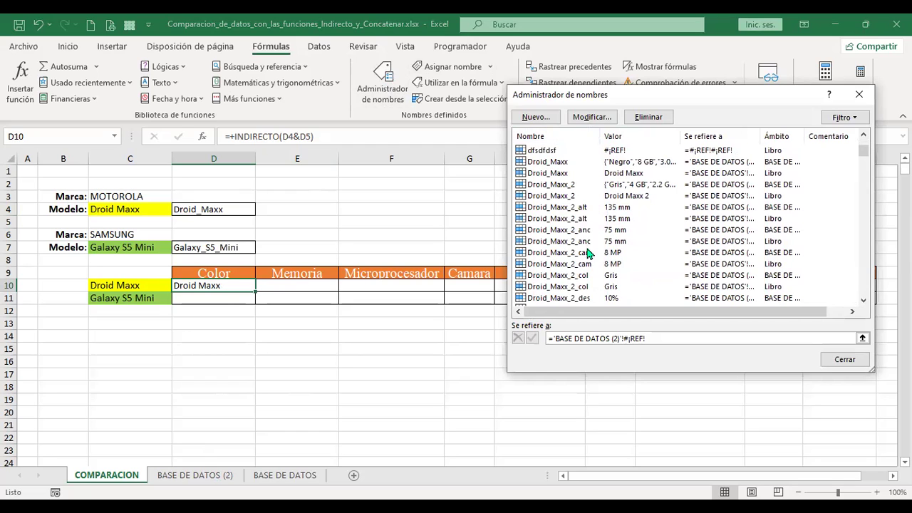
pyautogui.click(584, 242)
pyautogui.scroll(-2, 631, 245)
pyautogui.scroll(-1, 630, 245)
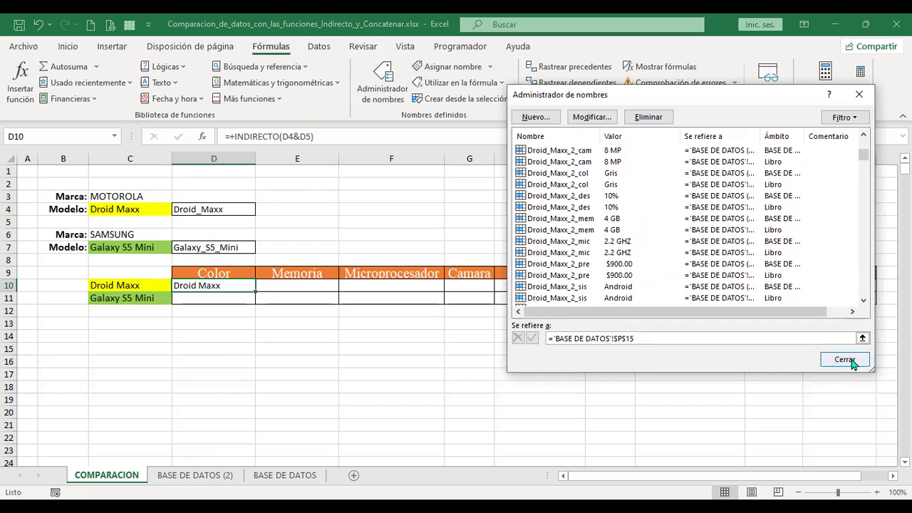
pyautogui.click(854, 365)
pyautogui.click(309, 342)
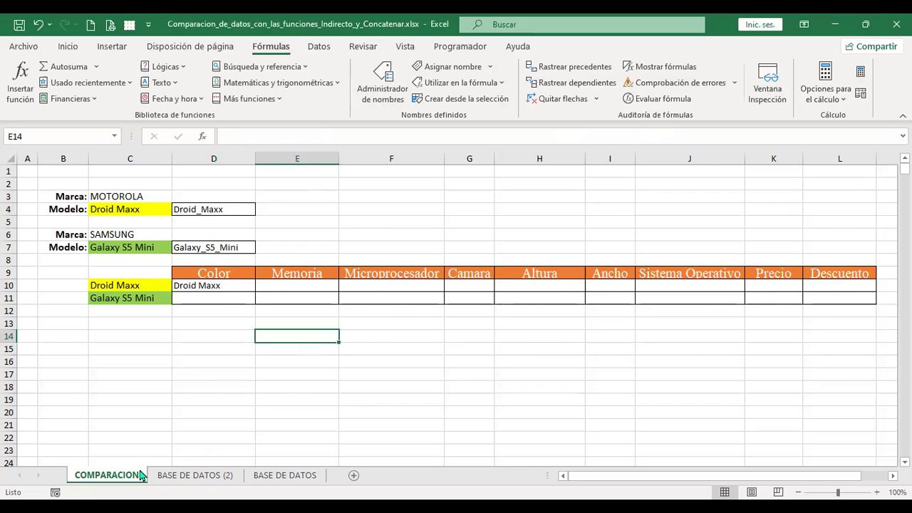
pyautogui.click(289, 476)
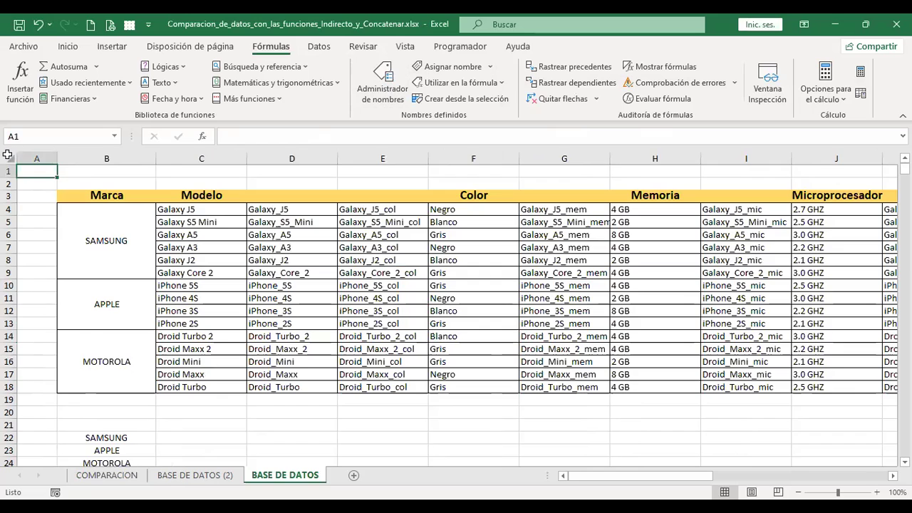
pyautogui.click(8, 155)
pyautogui.hotkey('ctrl', 'c')
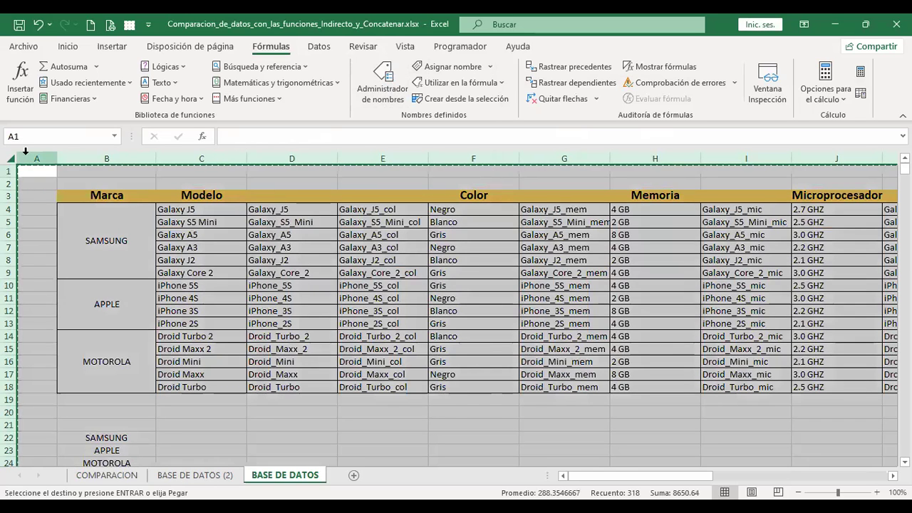
pyautogui.click(91, 26)
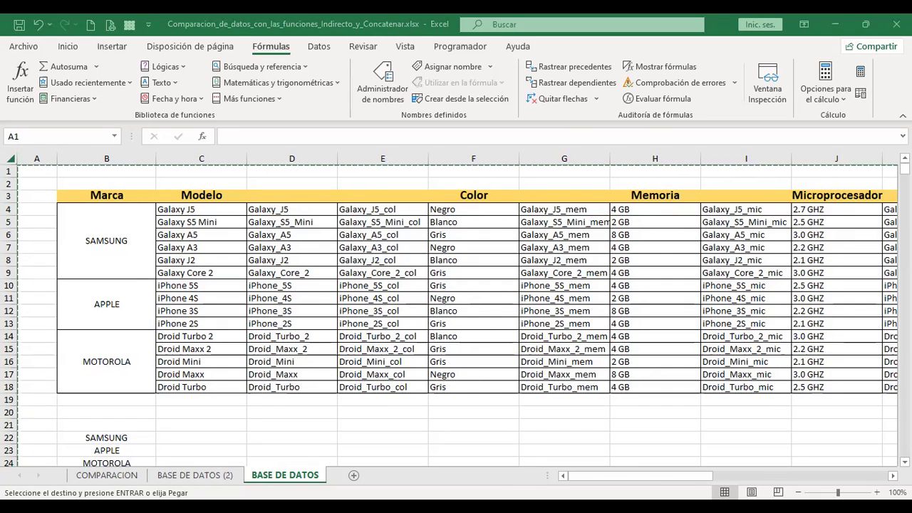
pyautogui.click(134, 478)
pyautogui.click(10, 157)
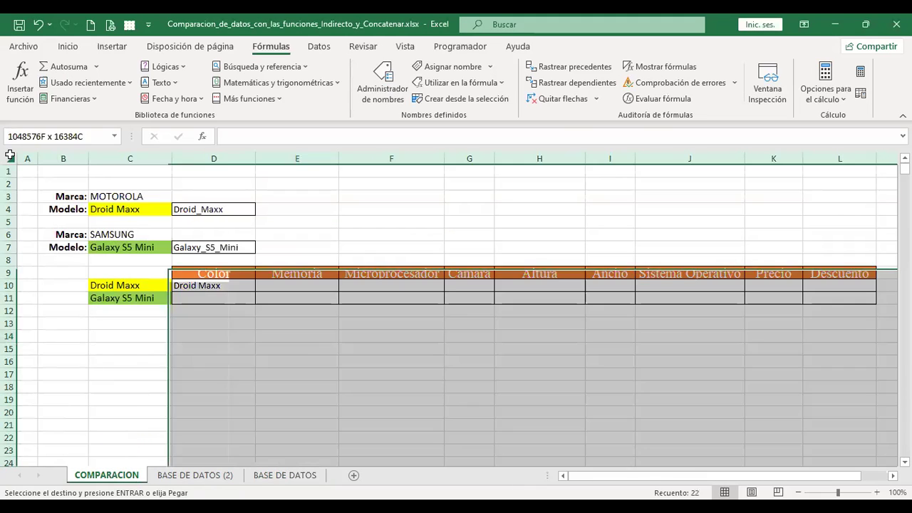
pyautogui.click(163, 474)
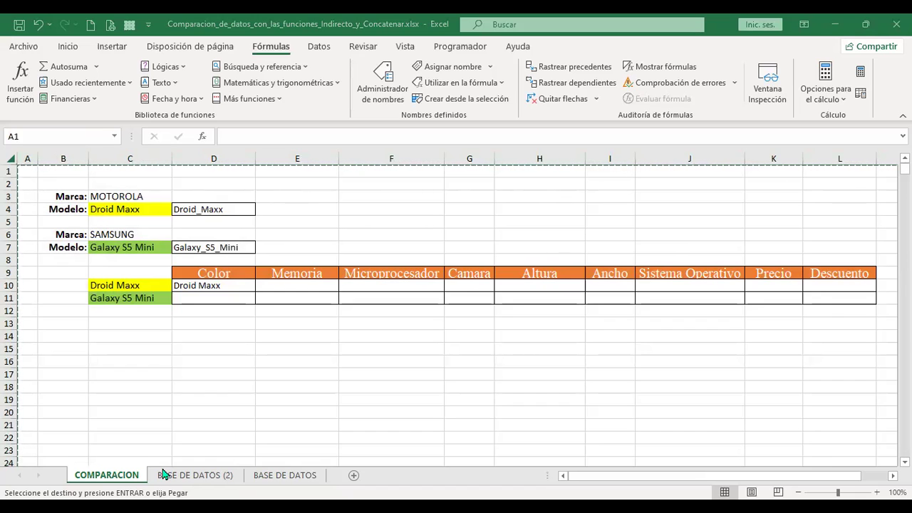
# - Cancel the copy and confirm Libro1 has no defined names, leaving Hoja2's D10 at #¡REF!
pyautogui.press('Escape')
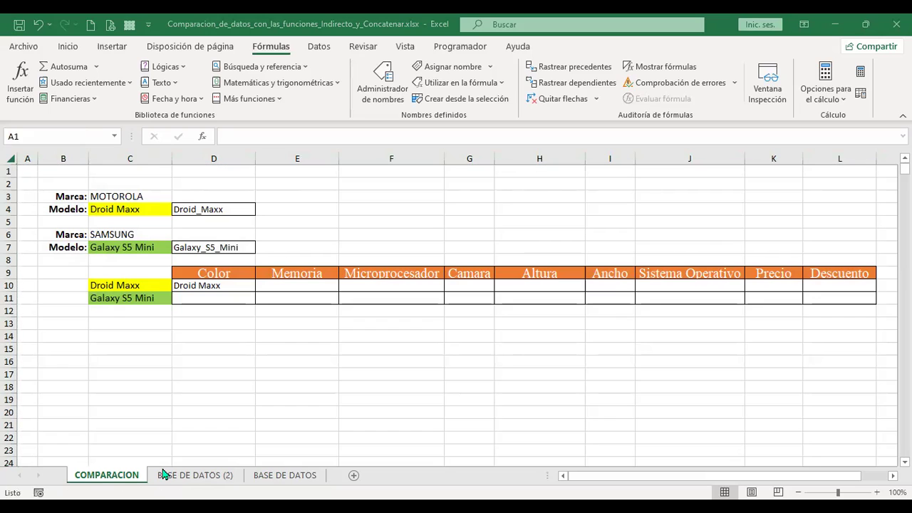
pyautogui.hotkey('ctrl', 'F3')
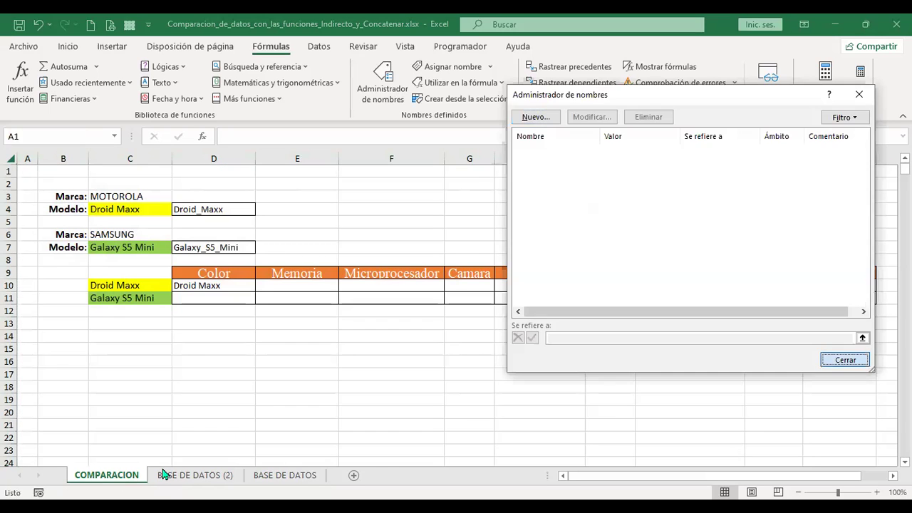
pyautogui.press('Escape')
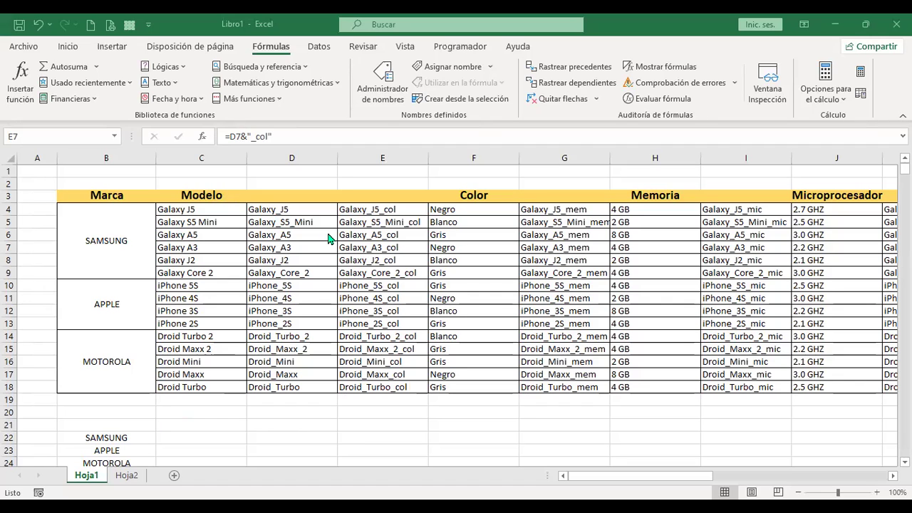
pyautogui.click(126, 475)
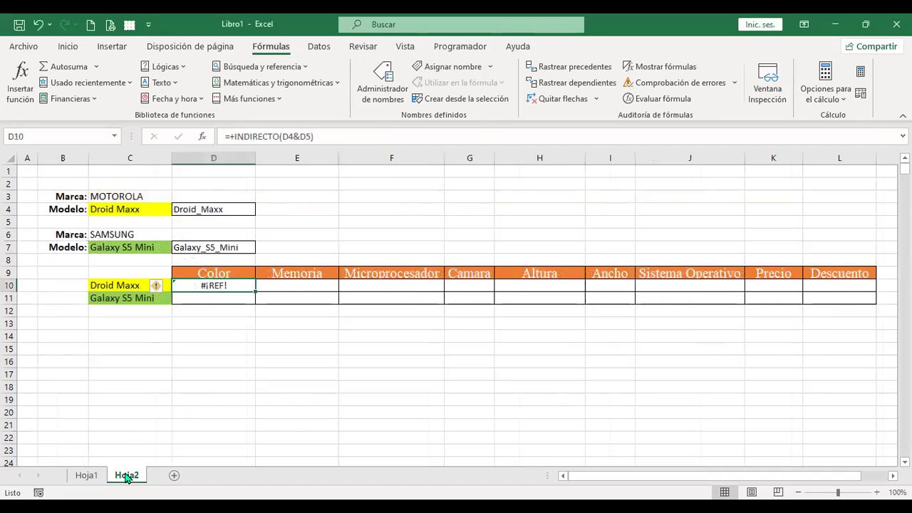
pyautogui.click(303, 321)
pyautogui.click(297, 219)
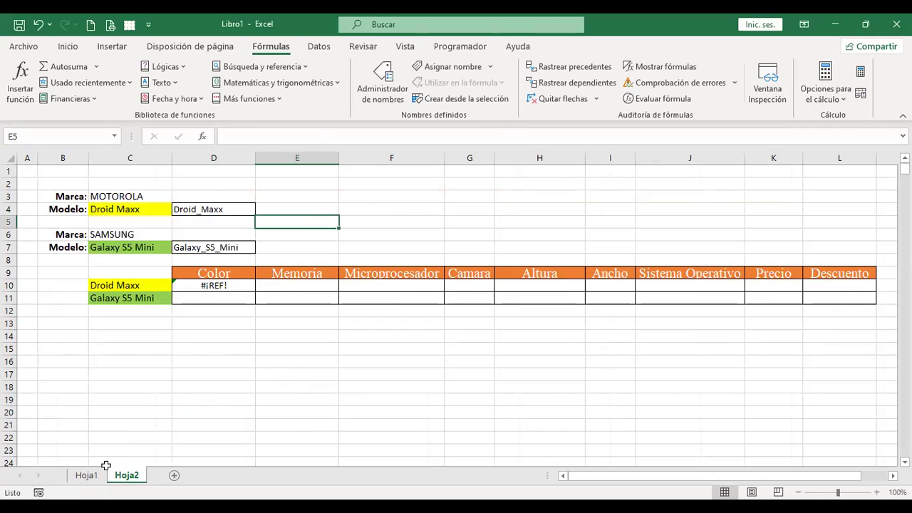
pyautogui.click(385, 93)
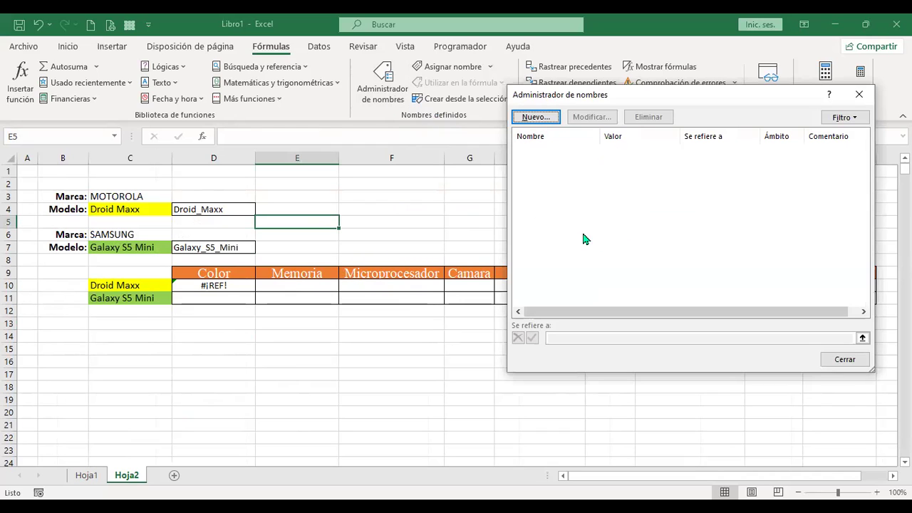
pyautogui.click(847, 362)
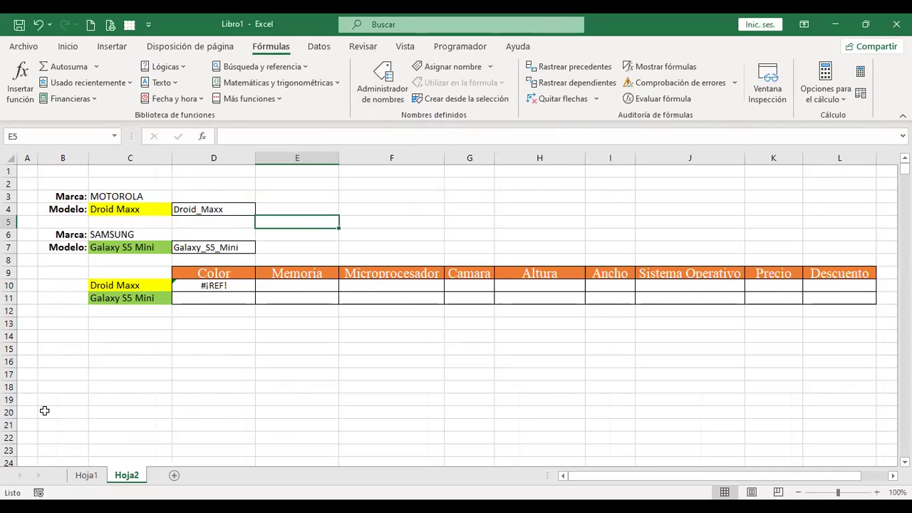
# - Name Hoja1's C4:C9 SAMSUNG and C10:C13 APPLE through the Name Box
pyautogui.click(84, 475)
pyautogui.moveTo(191, 211); pyautogui.dragTo(197, 275)
pyautogui.click(68, 139)
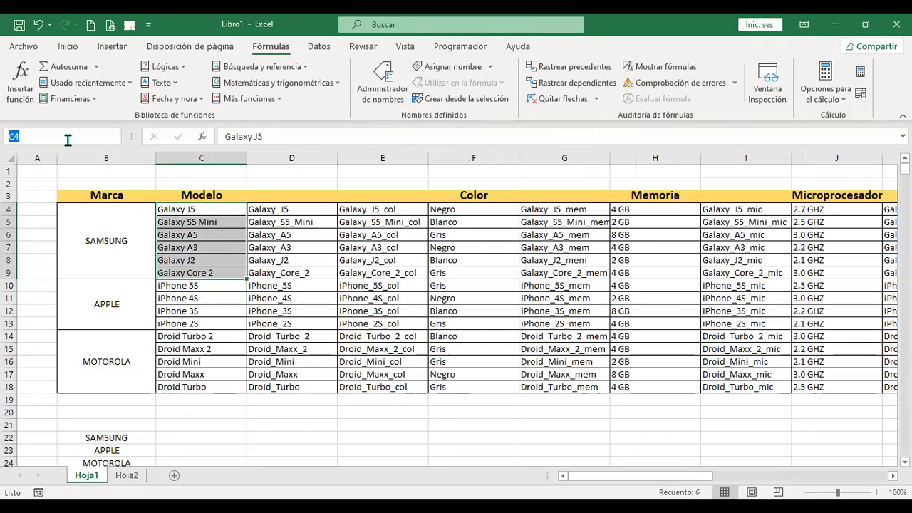
pyautogui.write('SAMSUNG')
pyautogui.press('Return')
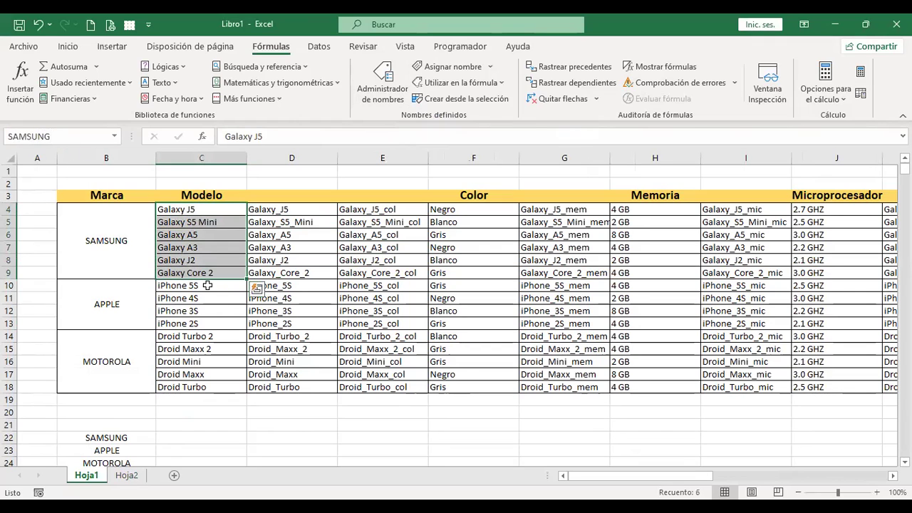
pyautogui.moveTo(208, 286); pyautogui.dragTo(212, 323)
pyautogui.click(65, 137)
pyautogui.write('A')
pyautogui.press('Return')
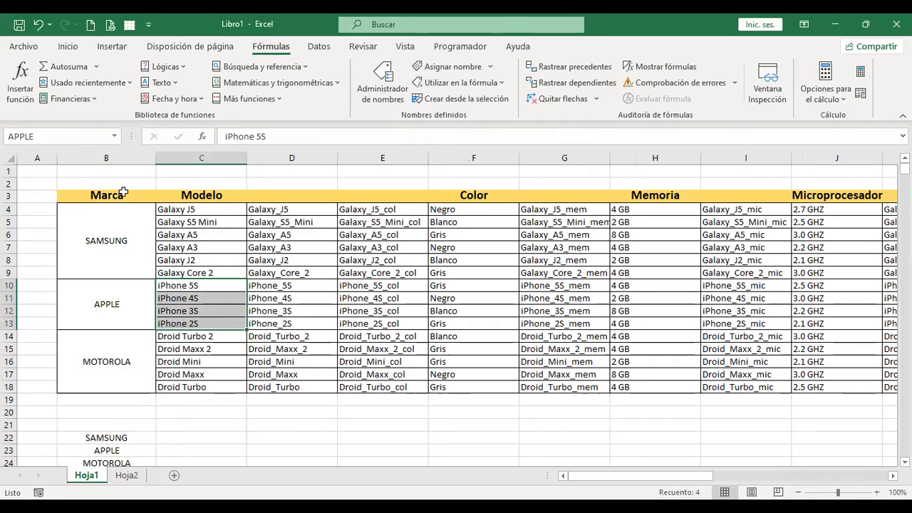
# - Name C14:C18 MOTOROLA and verify the three names in Administrador de nombres
pyautogui.moveTo(199, 337); pyautogui.dragTo(201, 387)
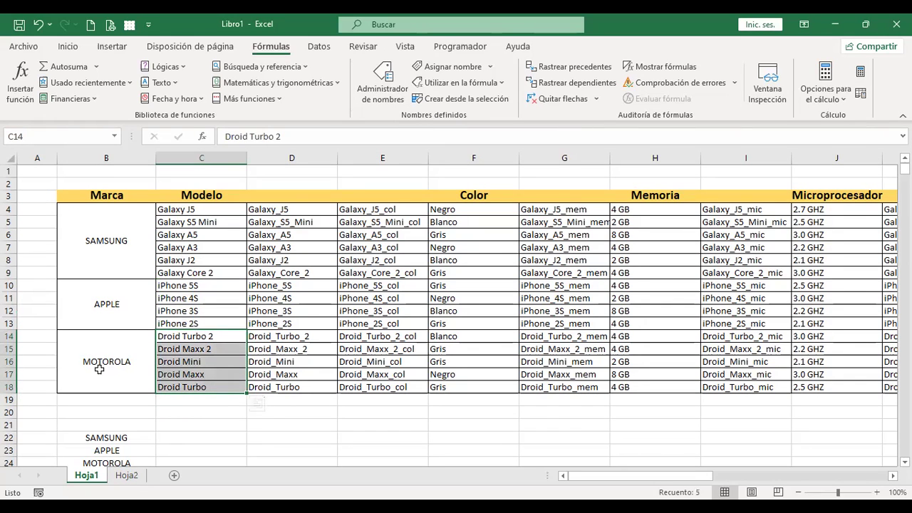
pyautogui.click(58, 135)
pyautogui.write('MOTOROLA')
pyautogui.press('Return')
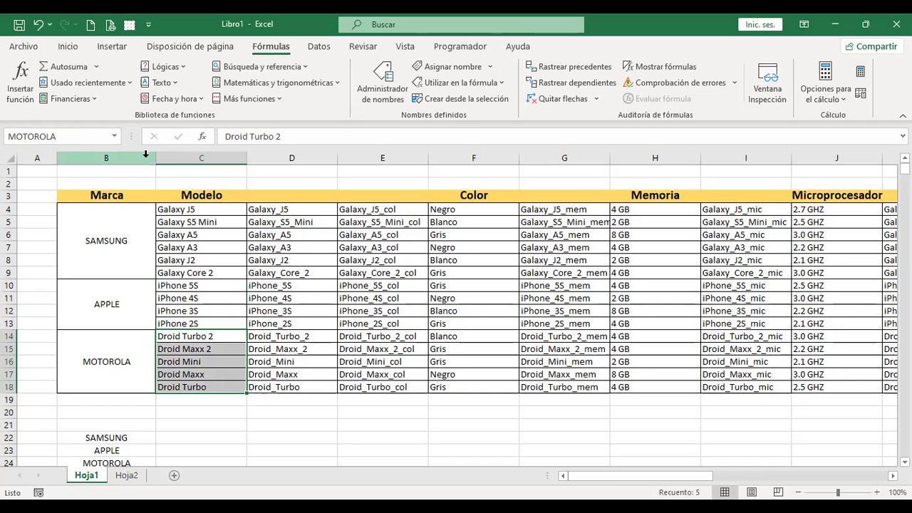
pyautogui.click(375, 99)
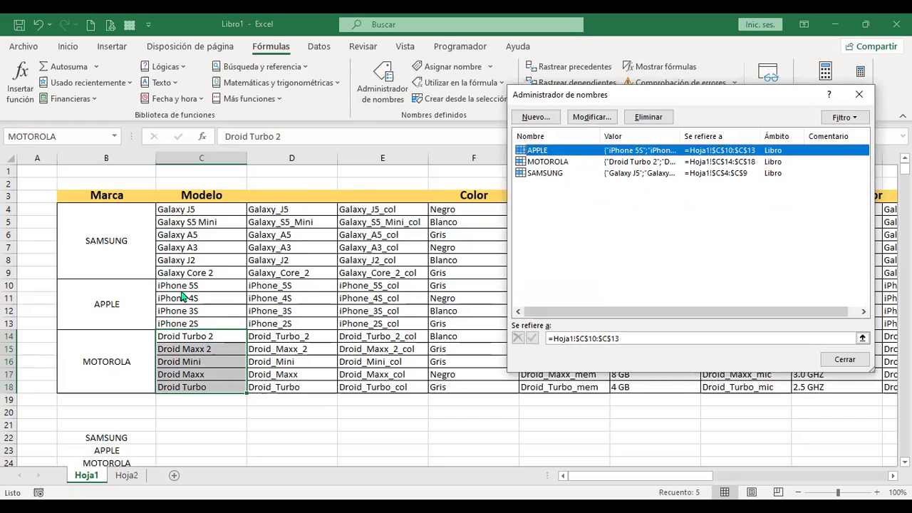
pyautogui.click(845, 359)
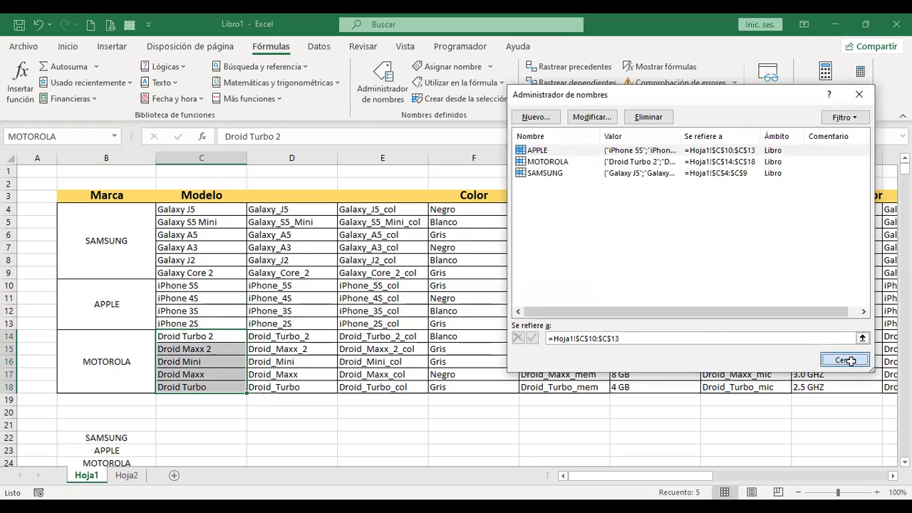
pyautogui.press('Return')
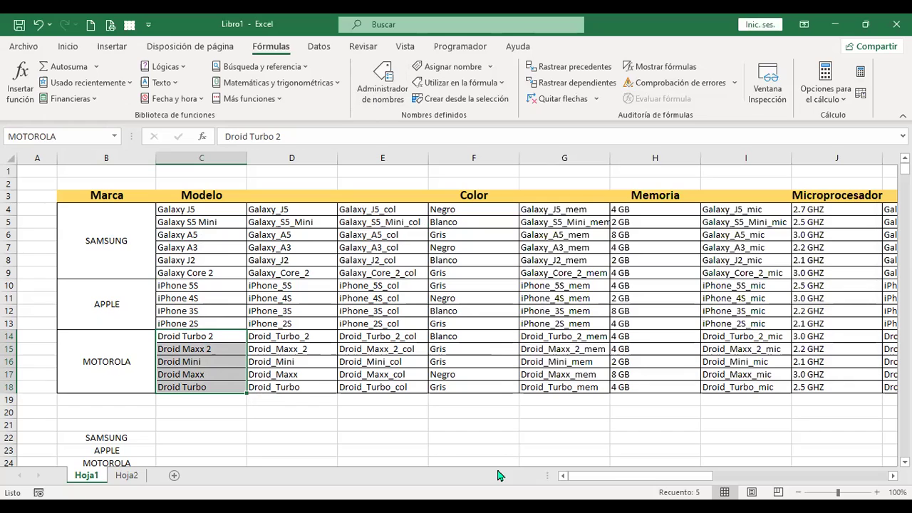
# - Delete the helper columns D and E from Hoja1
pyautogui.click(299, 155)
pyautogui.moveTo(301, 154); pyautogui.dragTo(373, 161)
pyautogui.rightClick(373, 161)
pyautogui.click(444, 288)
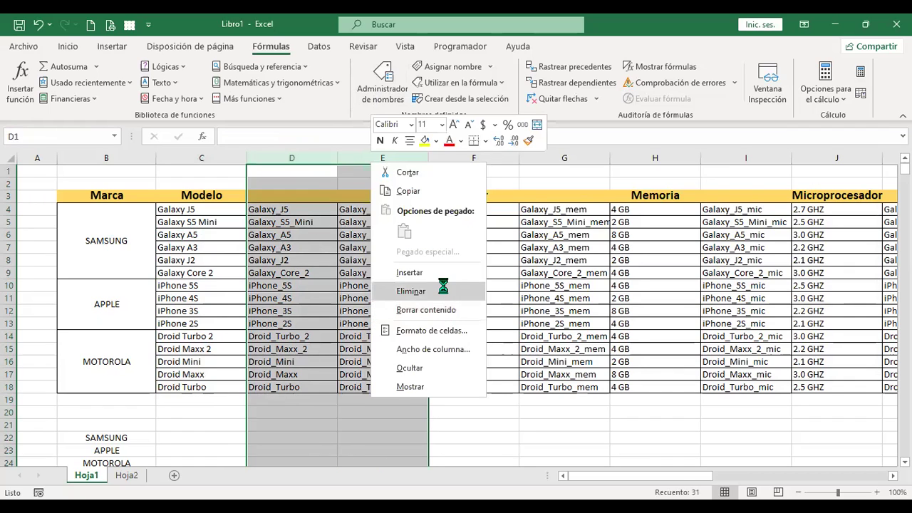
# - Delete the remaining helper columns E, G, I, K, M, O, Q and S together
pyautogui.click(385, 159)
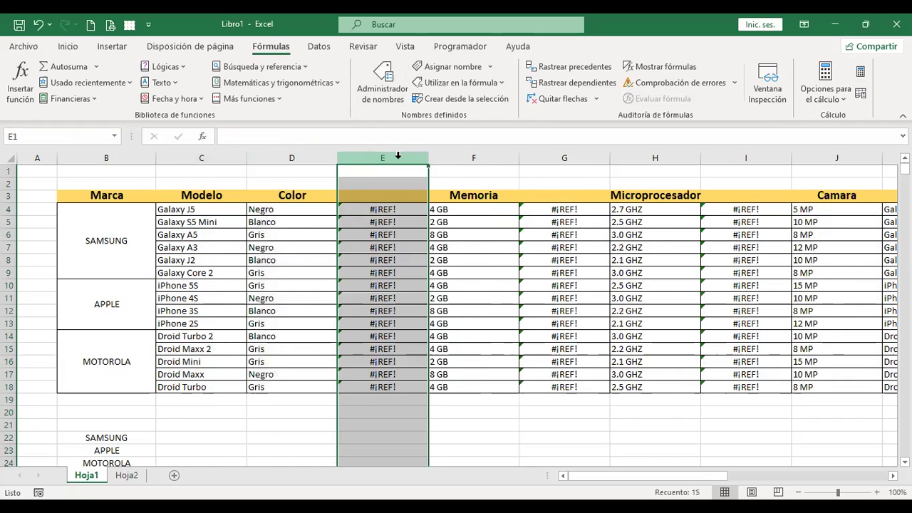
pyautogui.keyDown('ctrl'); pyautogui.click(572, 157); pyautogui.keyUp('ctrl')
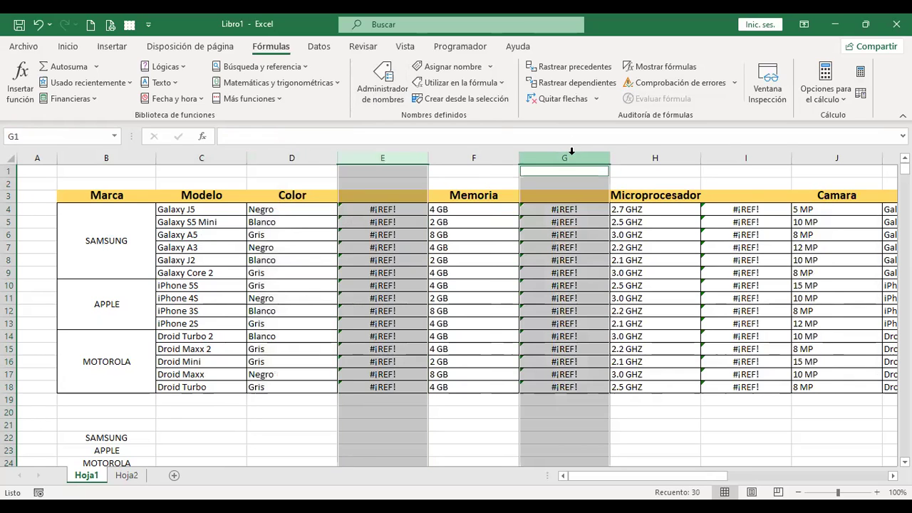
pyautogui.keyDown('ctrl'); pyautogui.click(751, 155); pyautogui.keyUp('ctrl')
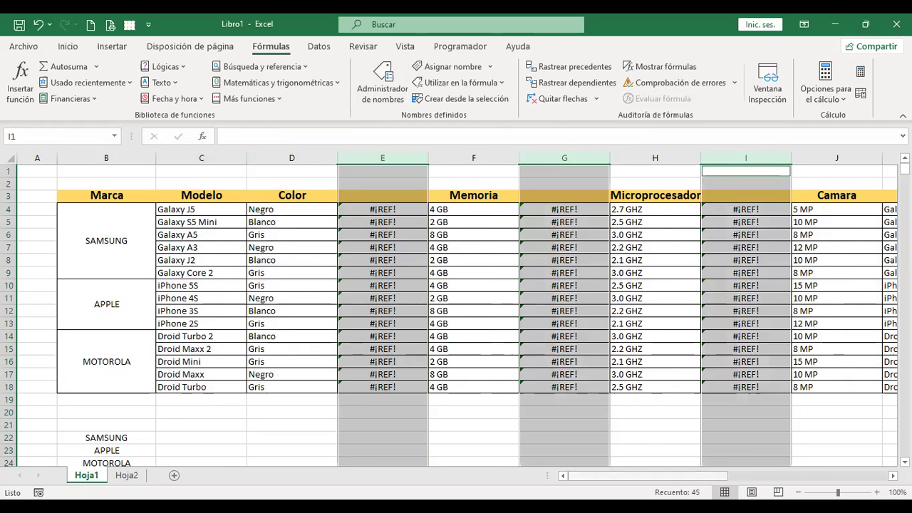
pyautogui.hscroll(3, 456, 306)
pyautogui.hscroll(1, 456, 306)
pyautogui.hscroll(1, 545, 214)
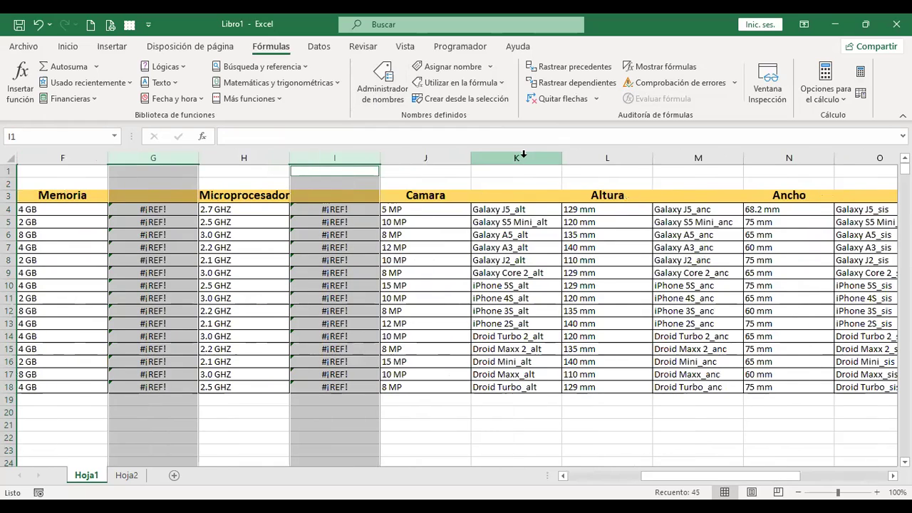
pyautogui.keyDown('ctrl'); pyautogui.click(523, 155); pyautogui.keyUp('ctrl')
pyautogui.keyDown('ctrl'); pyautogui.click(717, 155); pyautogui.keyUp('ctrl')
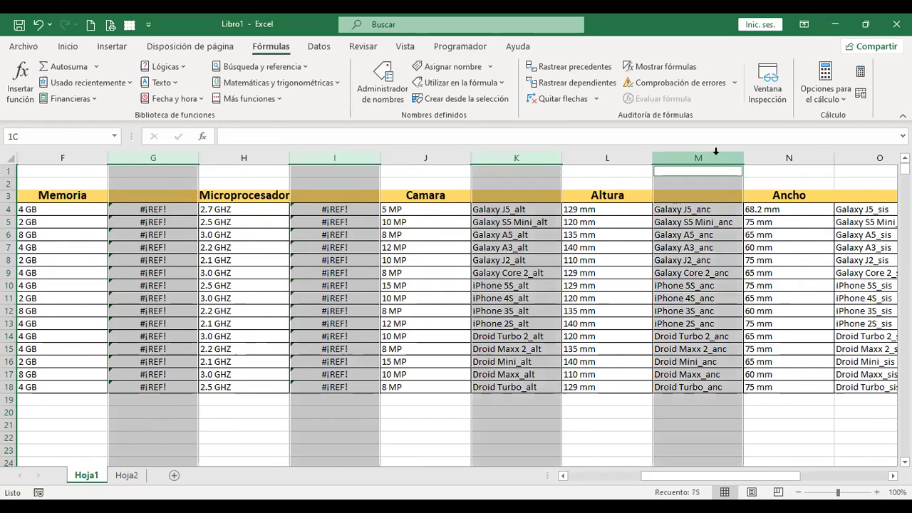
pyautogui.keyDown('ctrl'); pyautogui.click(862, 157); pyautogui.keyUp('ctrl')
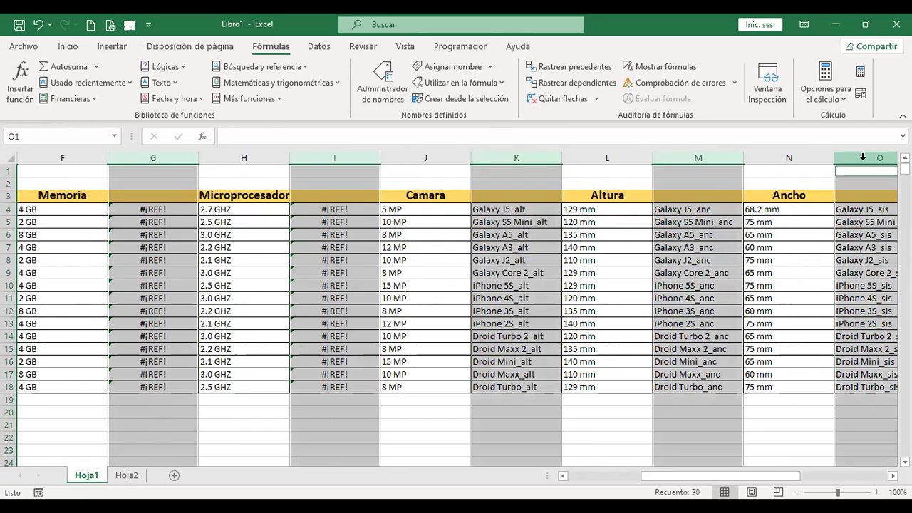
pyautogui.moveTo(713, 479); pyautogui.dragTo(773, 482)
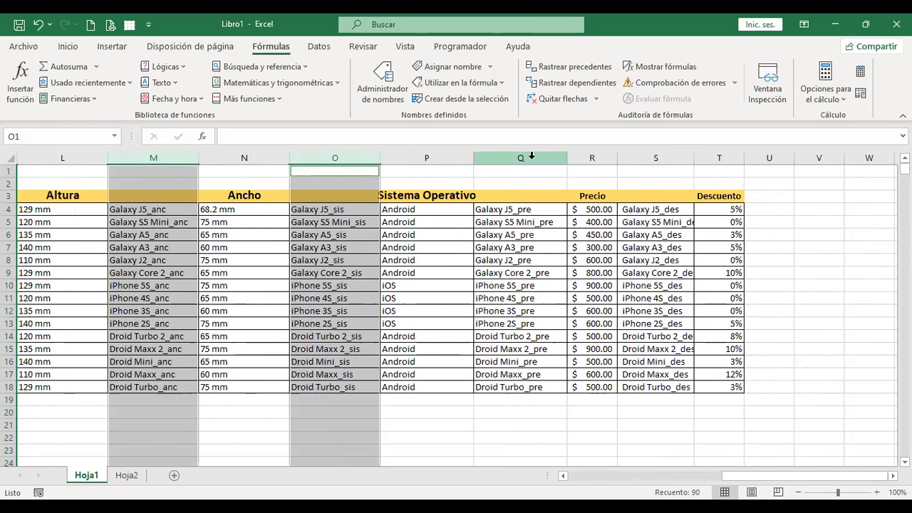
pyautogui.keyDown('ctrl'); pyautogui.click(531, 155); pyautogui.keyUp('ctrl')
pyautogui.keyDown('ctrl'); pyautogui.click(661, 154); pyautogui.keyUp('ctrl')
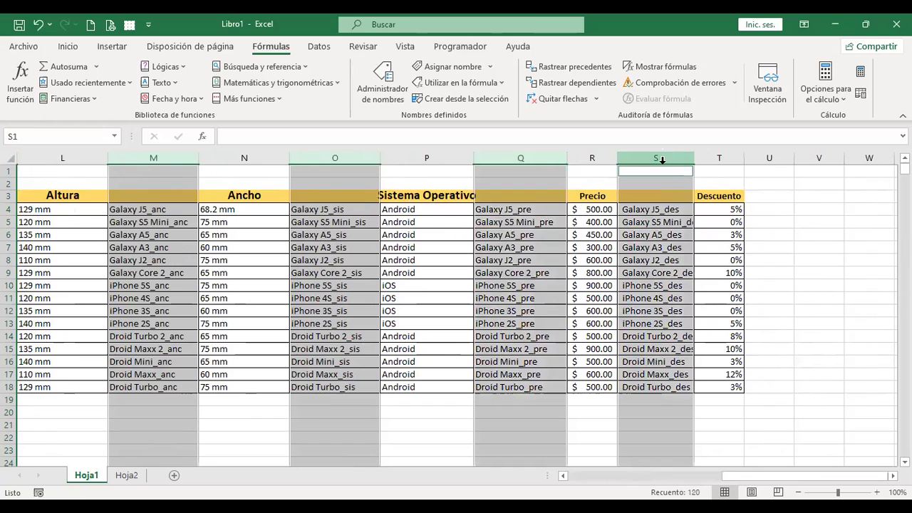
pyautogui.rightClick(662, 158)
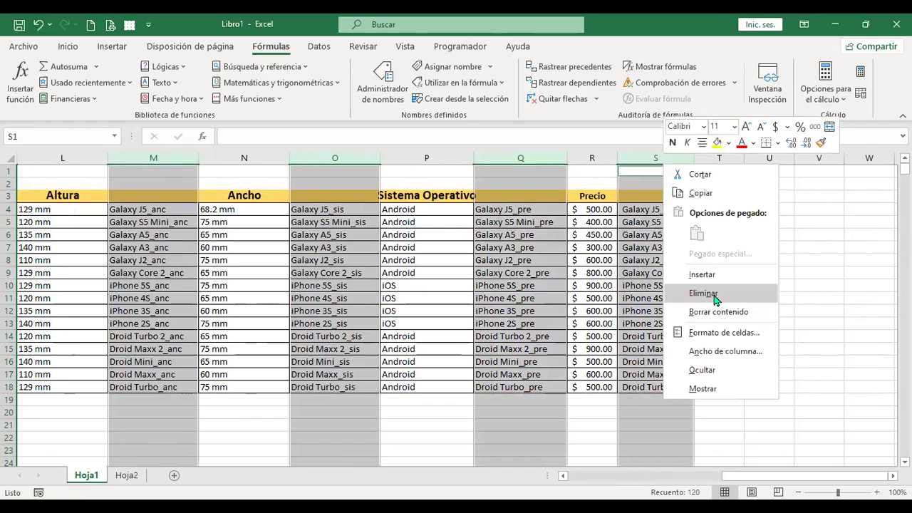
pyautogui.click(714, 294)
pyautogui.hotkey('ctrl', 'Home')
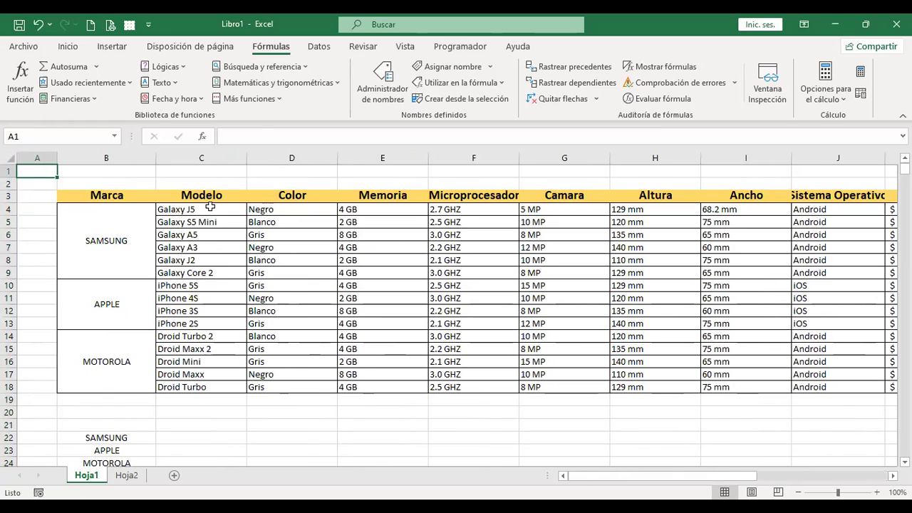
# - Create names from C4:L18 using only the left column, one per model row
pyautogui.moveTo(210, 206); pyautogui.dragTo(291, 387)
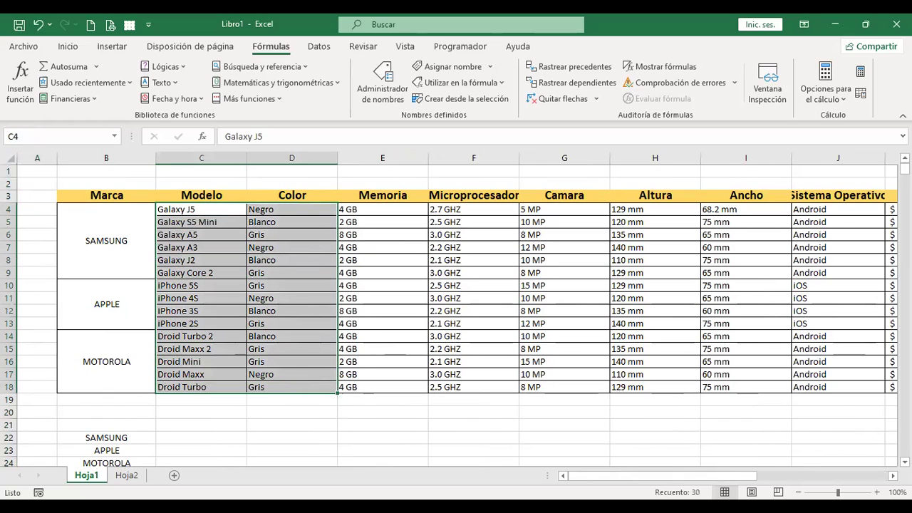
pyautogui.hscroll(3, 456, 299)
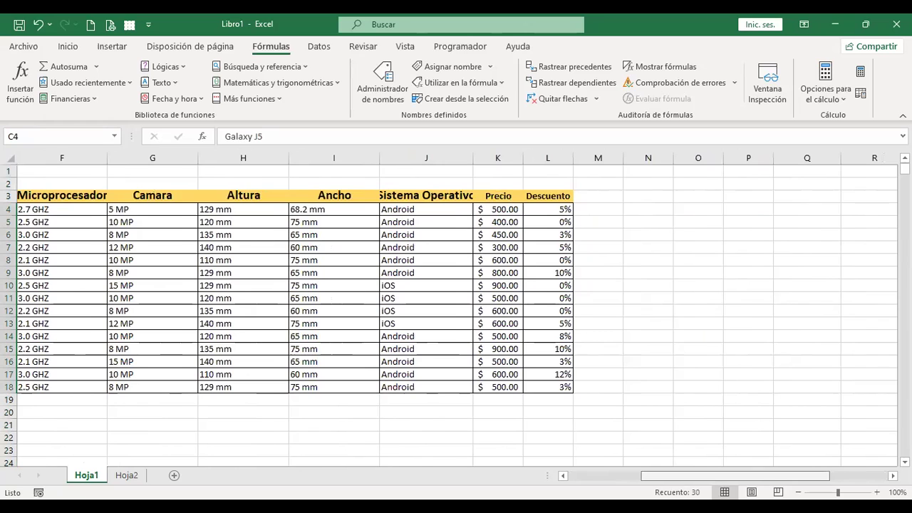
pyautogui.hotkey('ctrl', 'shift', 'Right')
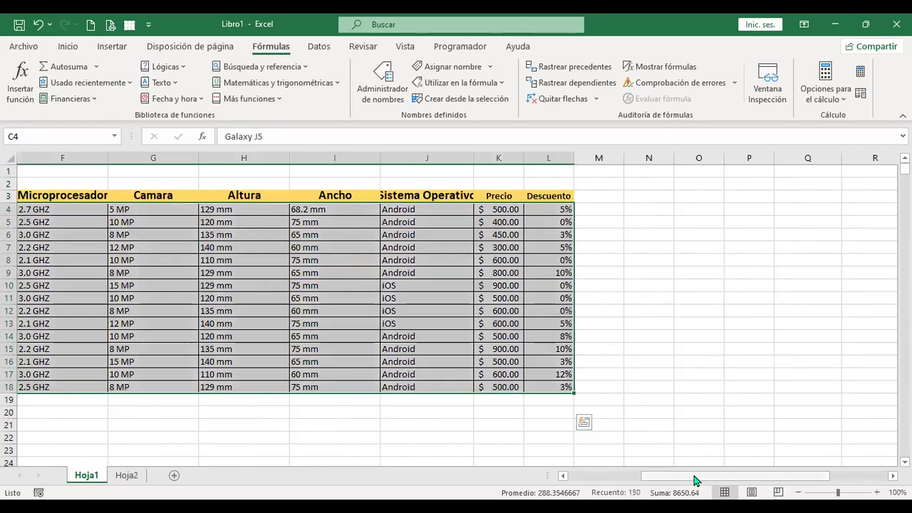
pyautogui.hscroll(-3, 696, 481)
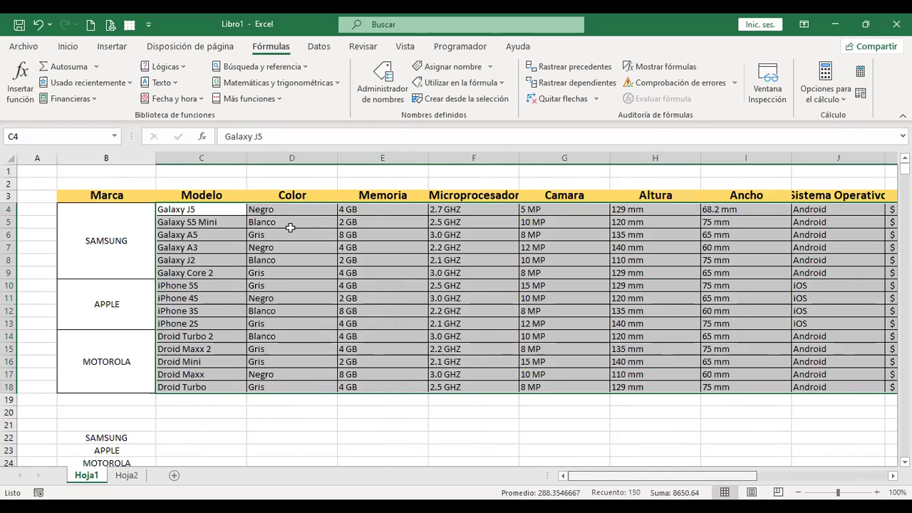
pyautogui.click(447, 102)
pyautogui.click(604, 216)
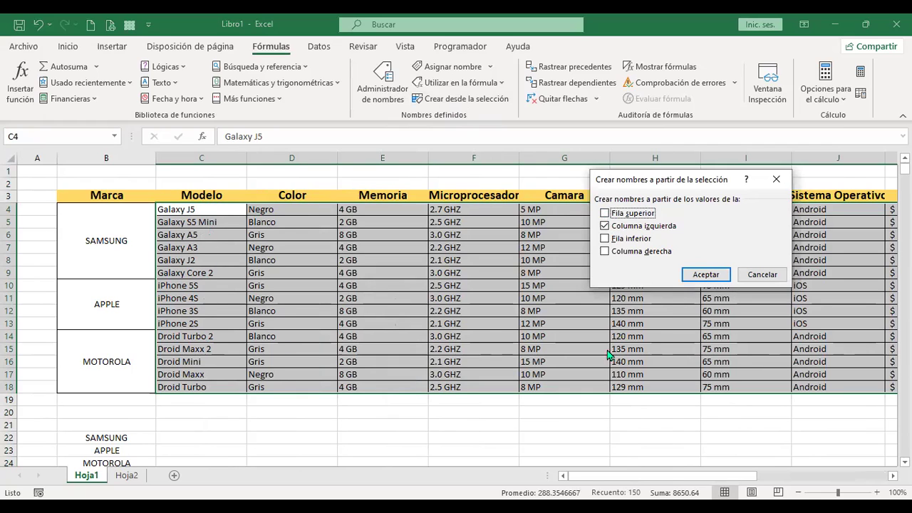
pyautogui.click(718, 276)
pyautogui.click(716, 272)
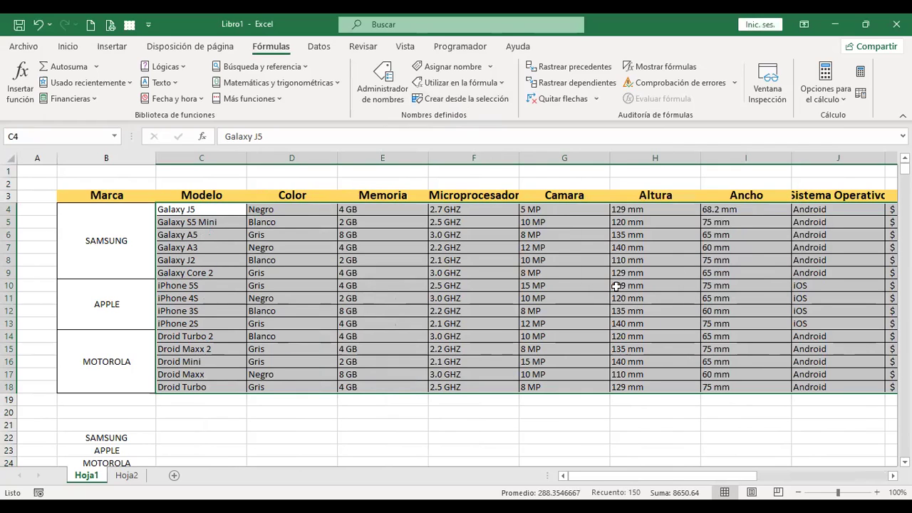
# - Verify the new names, such as Galaxy_J5 = Hoja1!$D$4:$L$4, in Administrador de nombres
pyautogui.click(390, 91)
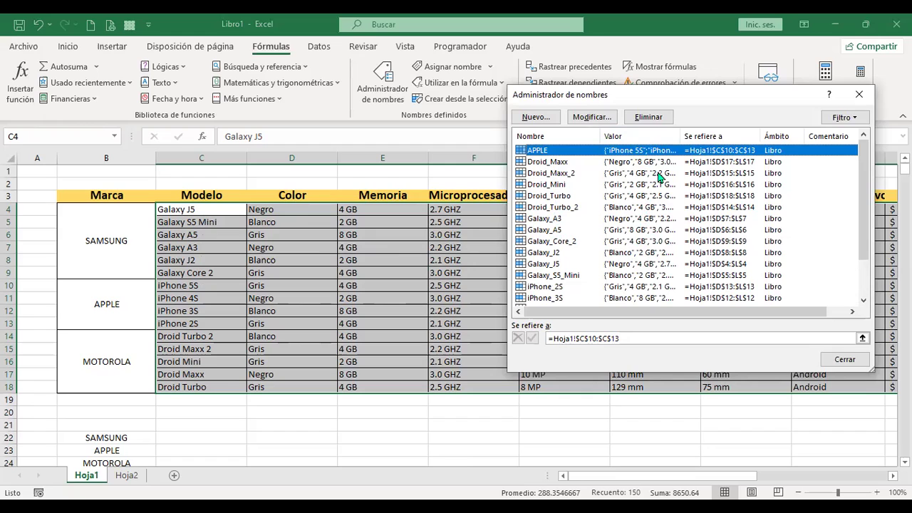
pyautogui.moveTo(679, 140); pyautogui.dragTo(696, 139)
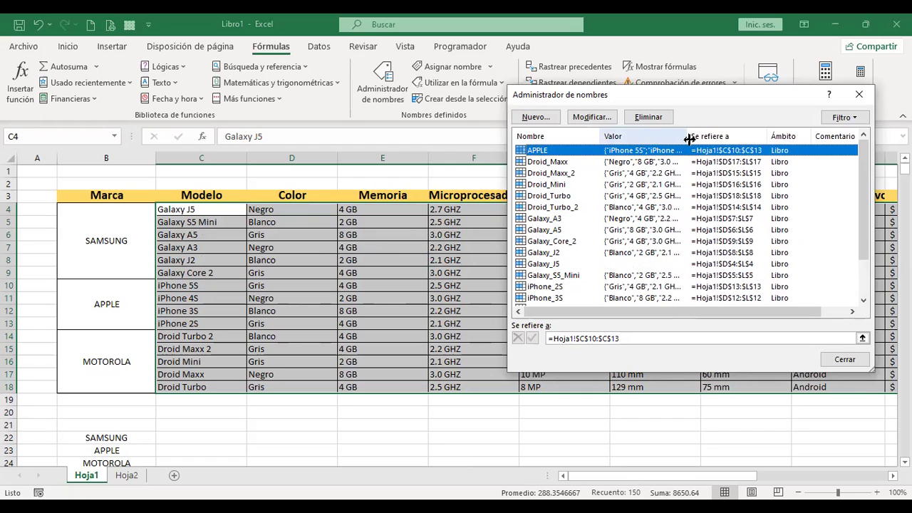
pyautogui.click(852, 361)
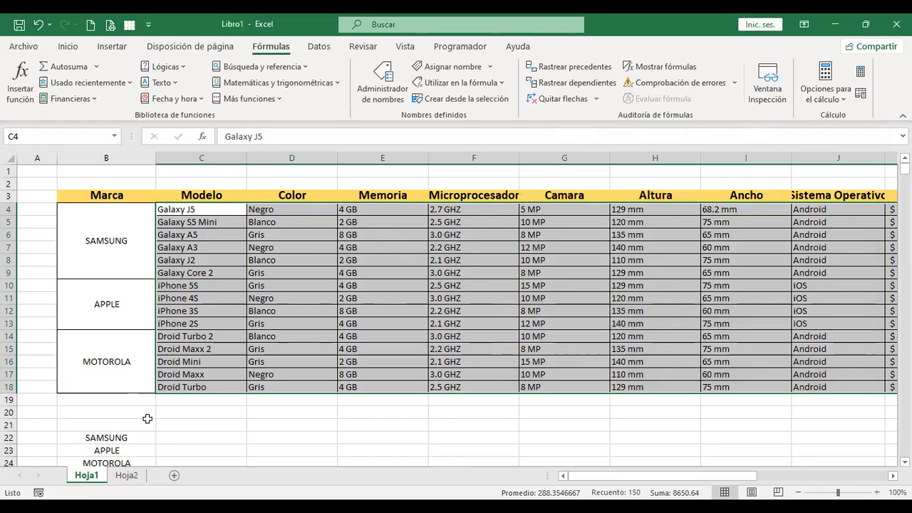
# - View Hoja2's D10 formula =+INDIRECTO(D4&D5), now filling the Droid Maxx row with specs
pyautogui.click(128, 476)
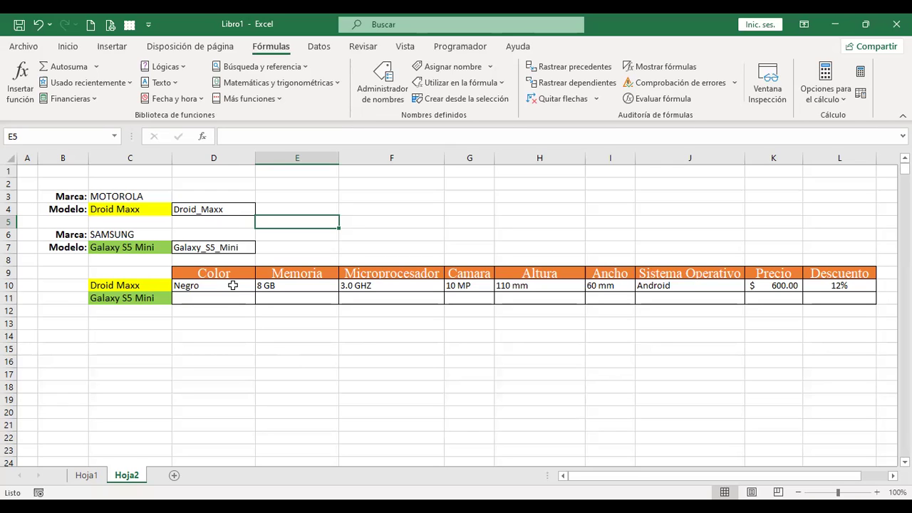
pyautogui.click(232, 284)
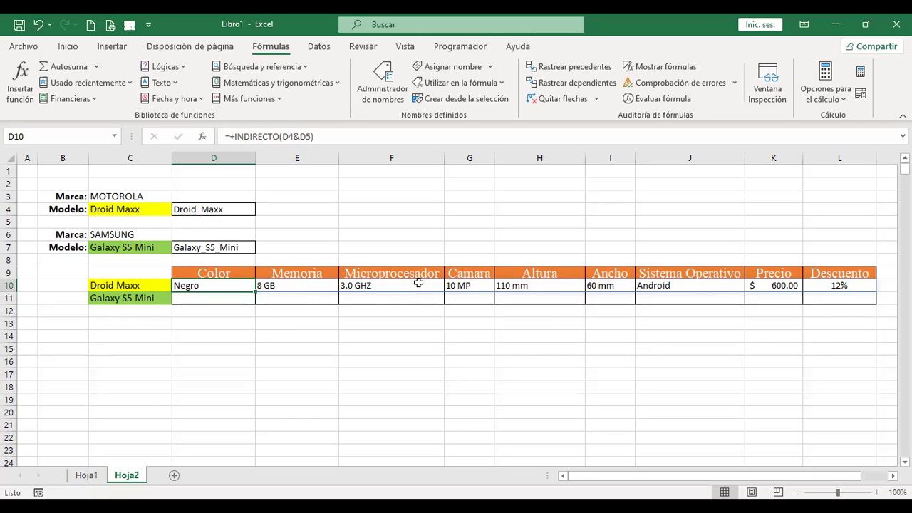
# - Compare the Hoja1 phone table with Hoja2, ending on Hoja1 cell D4 (Negro)
pyautogui.click(84, 475)
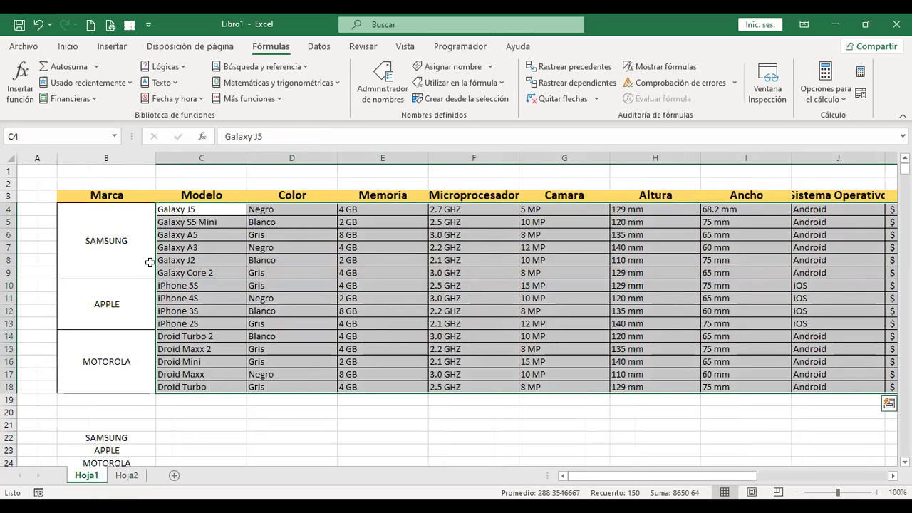
pyautogui.click(11, 348)
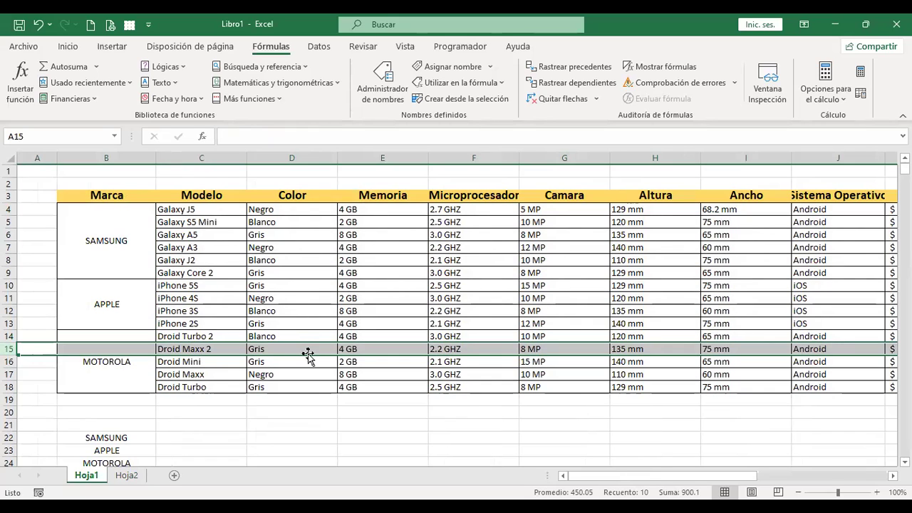
pyautogui.click(127, 475)
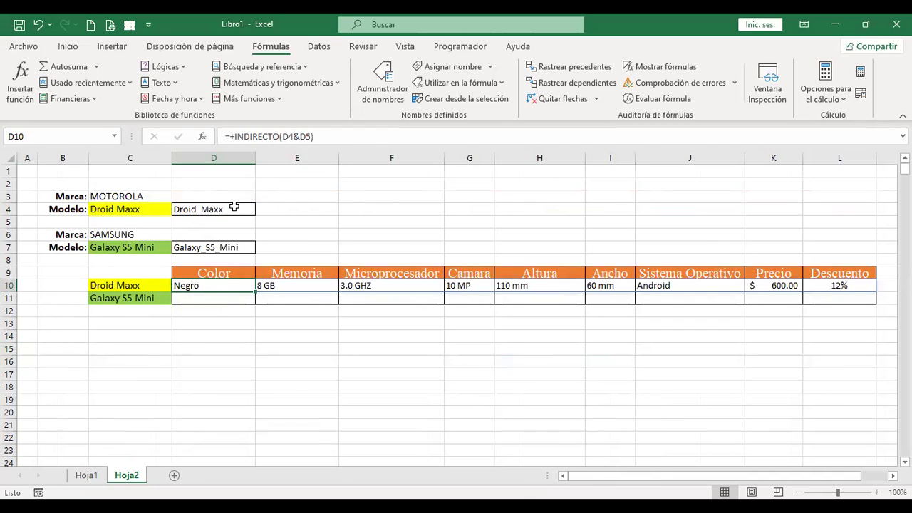
pyautogui.click(86, 477)
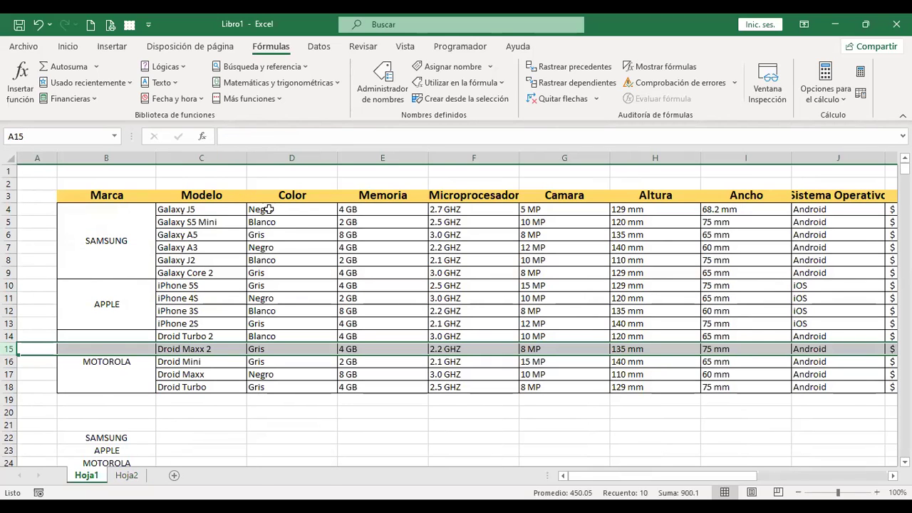
pyautogui.click(297, 210)
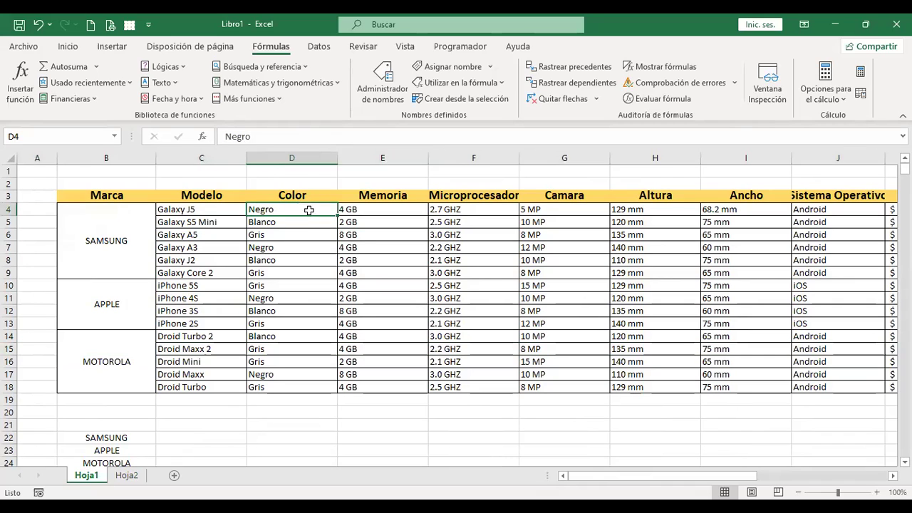
# - On Hoja2, change the D10 formula's reference from D5 to D4, giving =+INDIRECTO(D4&D4)
pyautogui.click(127, 475)
pyautogui.click(324, 137)
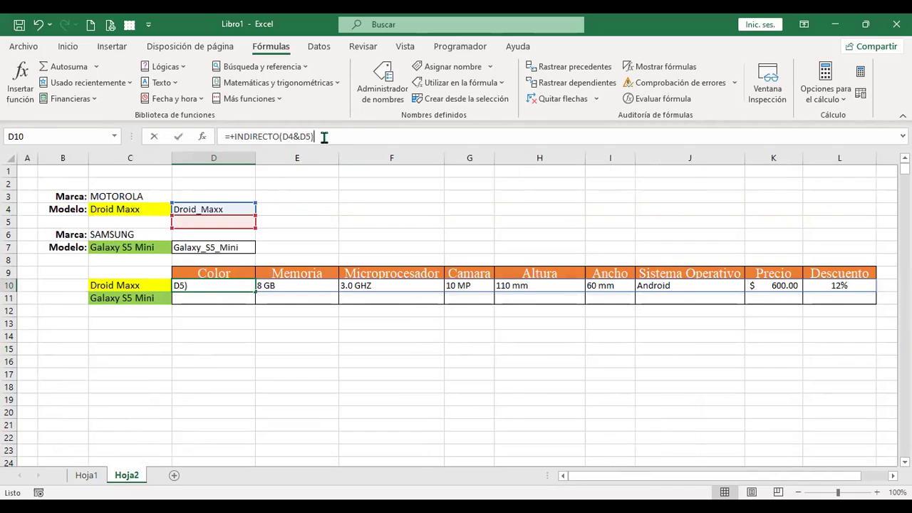
pyautogui.press('Left')
pyautogui.press('Left')
pyautogui.press('Delete')
pyautogui.write('4')
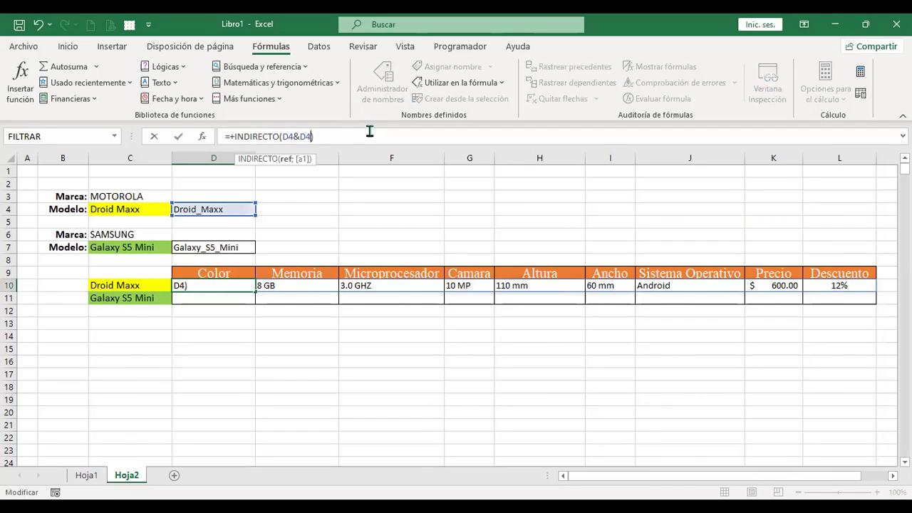
pyautogui.press('Return')
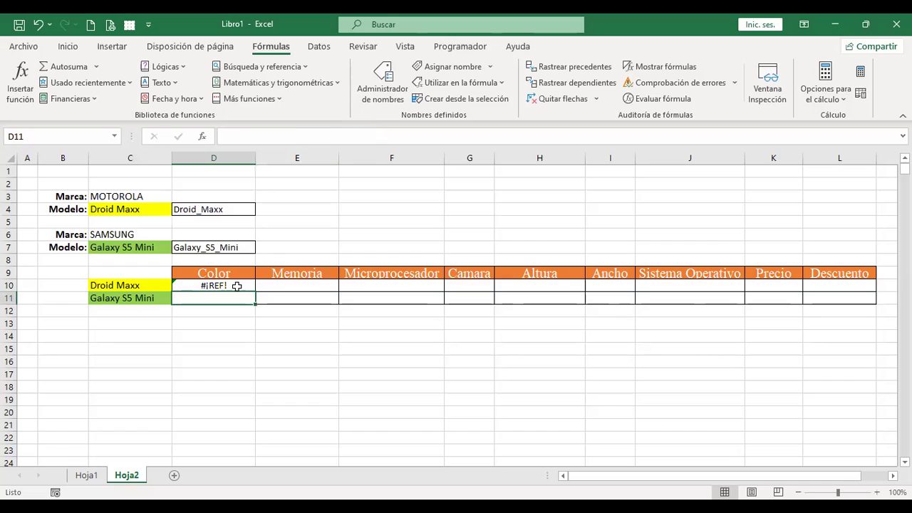
# - Inspect D10's #¡REF! error and D4's SUSTITUIR formula against the Hoja1 table
pyautogui.click(237, 285)
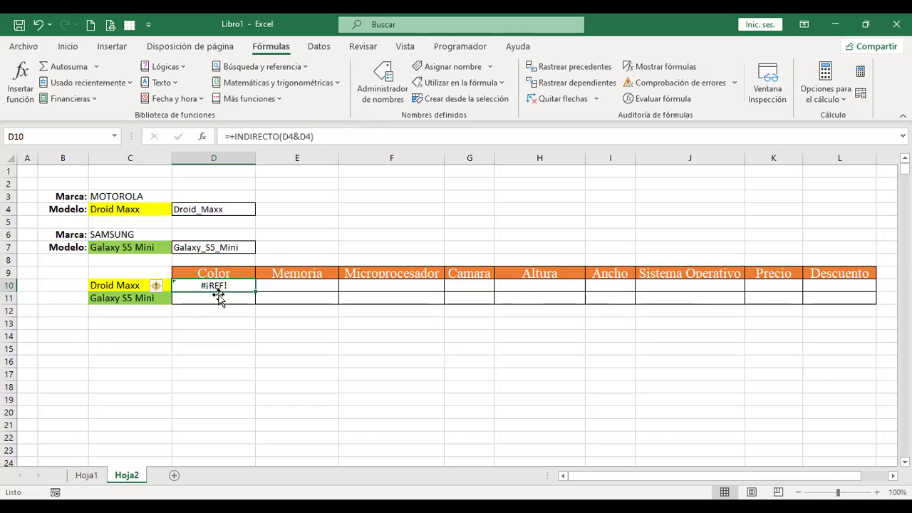
pyautogui.click(224, 206)
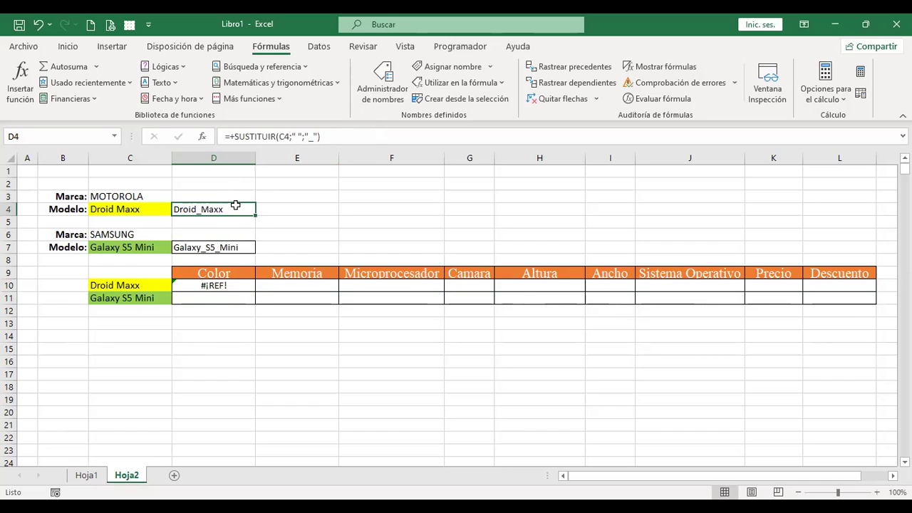
pyautogui.click(86, 475)
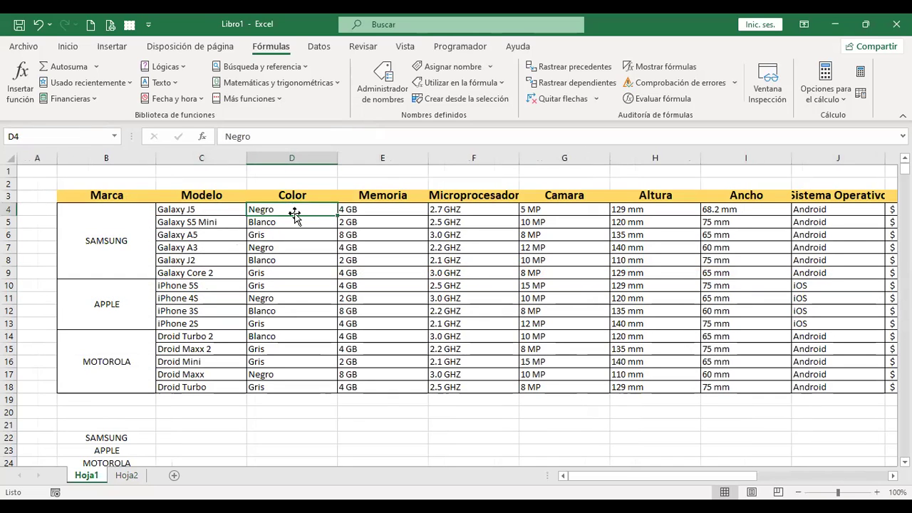
pyautogui.click(127, 475)
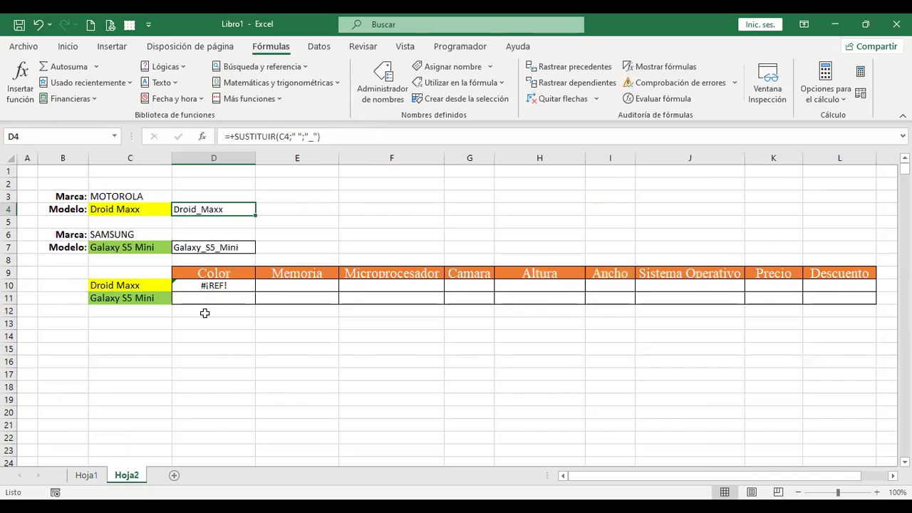
pyautogui.click(86, 476)
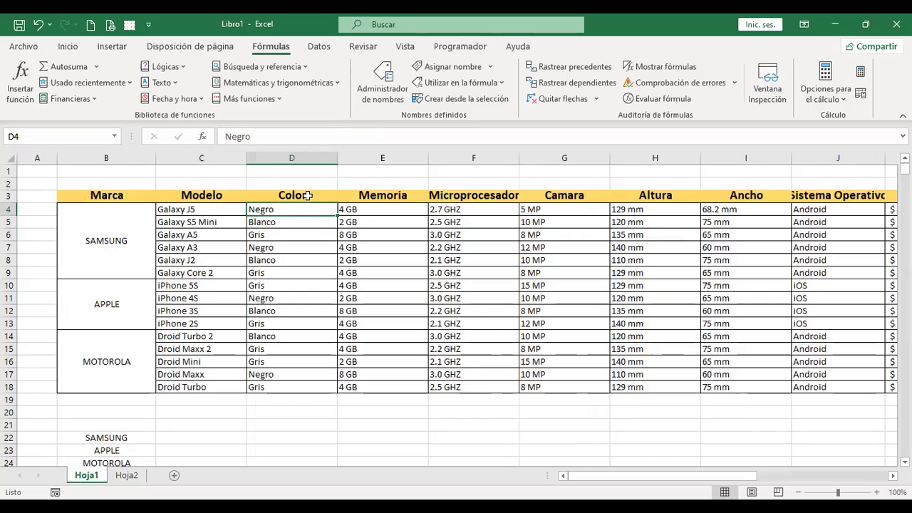
pyautogui.click(126, 475)
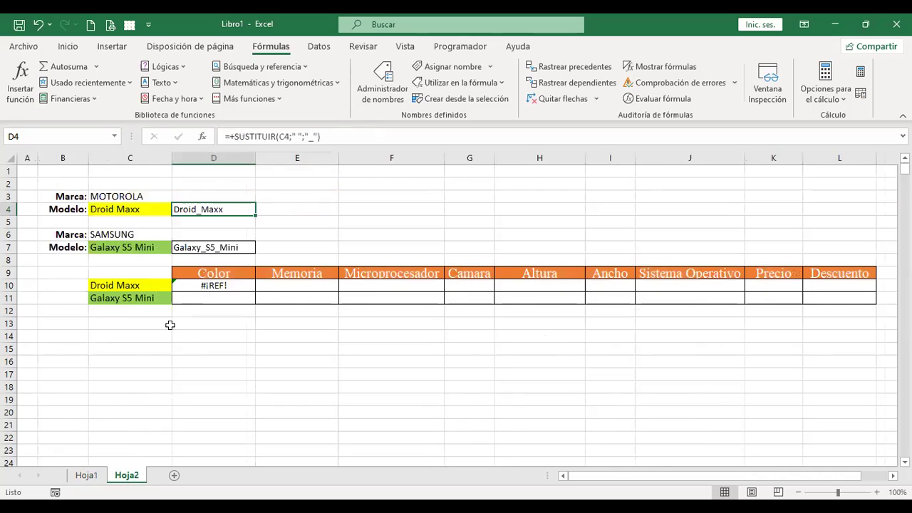
# - Insert a blank row above row 1 on Hoja2
pyautogui.click(10, 171)
pyautogui.rightClick(14, 174)
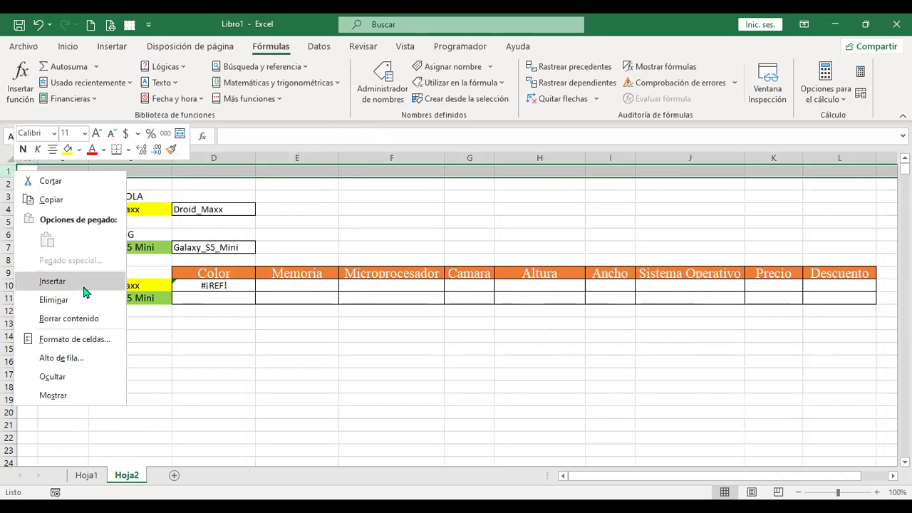
pyautogui.click(83, 285)
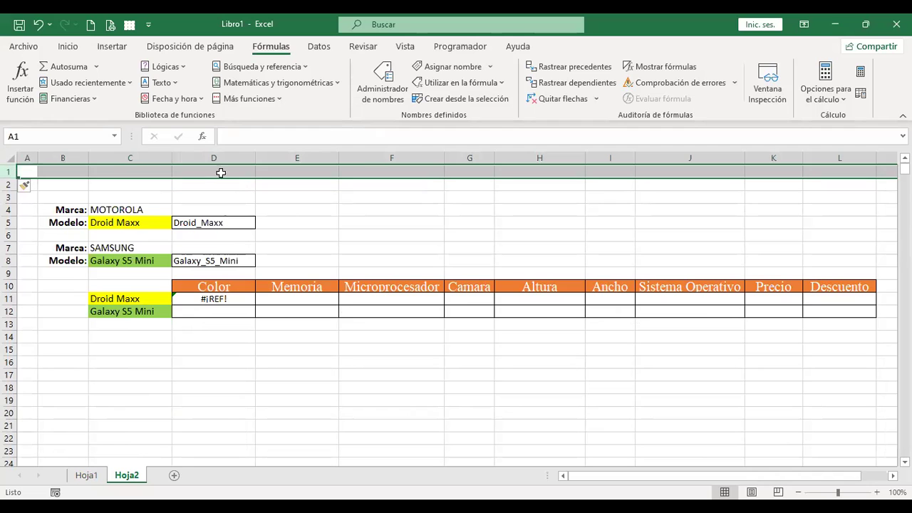
pyautogui.click(86, 475)
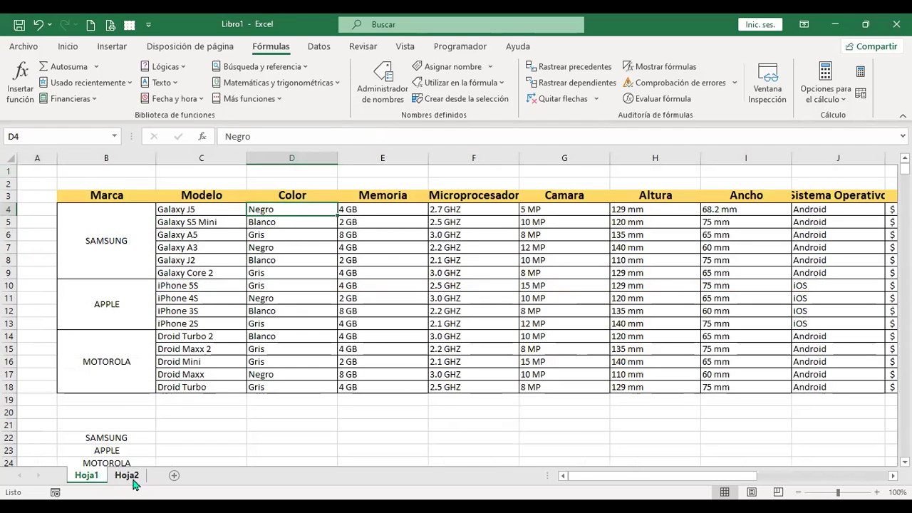
pyautogui.click(127, 475)
# - Correct D11's INDIRECTO formula to reference D4 so the Droid Maxx specs return
pyautogui.click(226, 299)
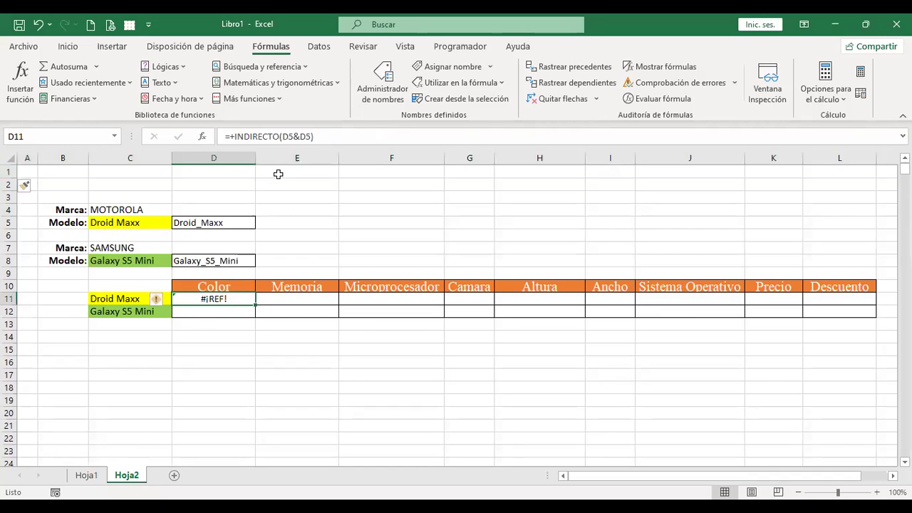
pyautogui.click(305, 136)
pyautogui.click(305, 136)
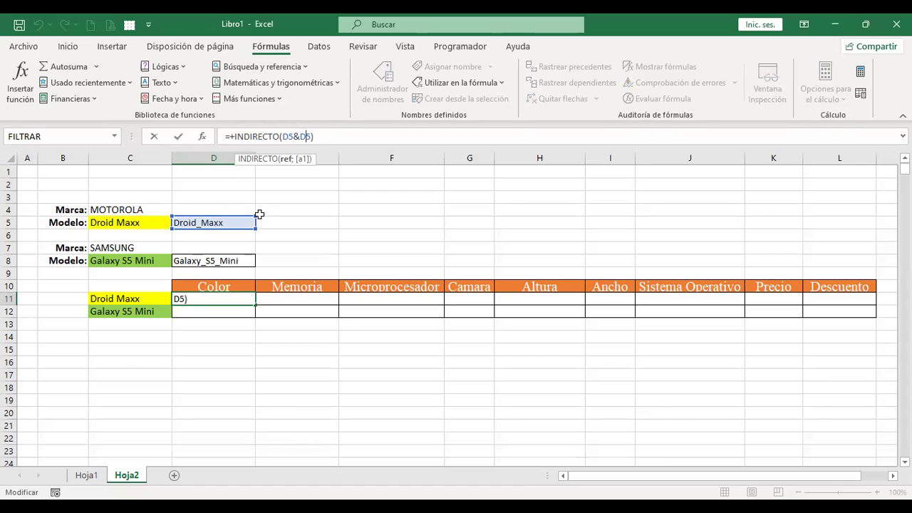
pyautogui.press('Up')
pyautogui.press('Return')
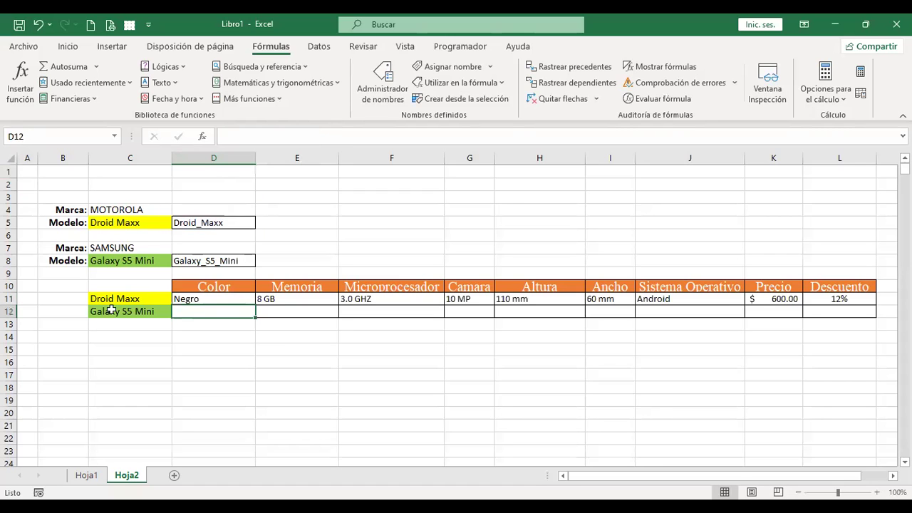
pyautogui.click(87, 475)
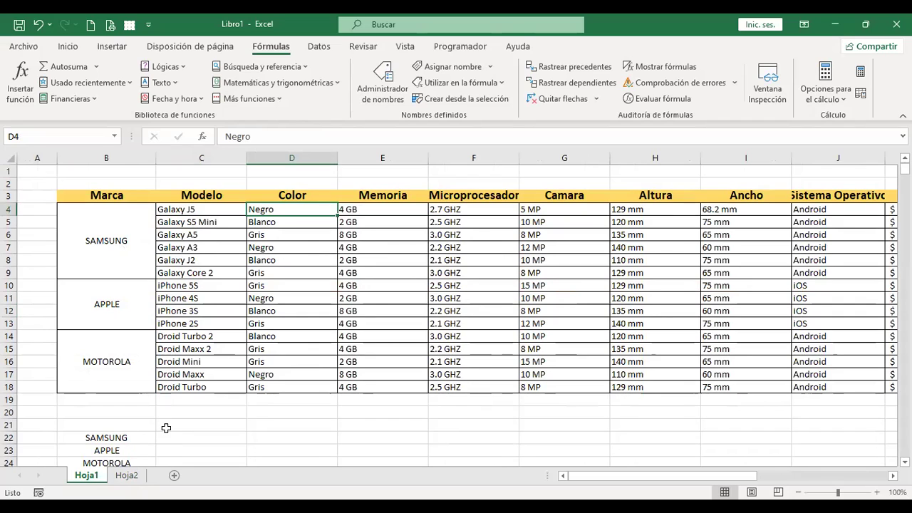
# - Review Hoja2's MOTOROLA / Droid Maxx cells and C5's allowed-model list
pyautogui.click(135, 475)
pyautogui.click(226, 223)
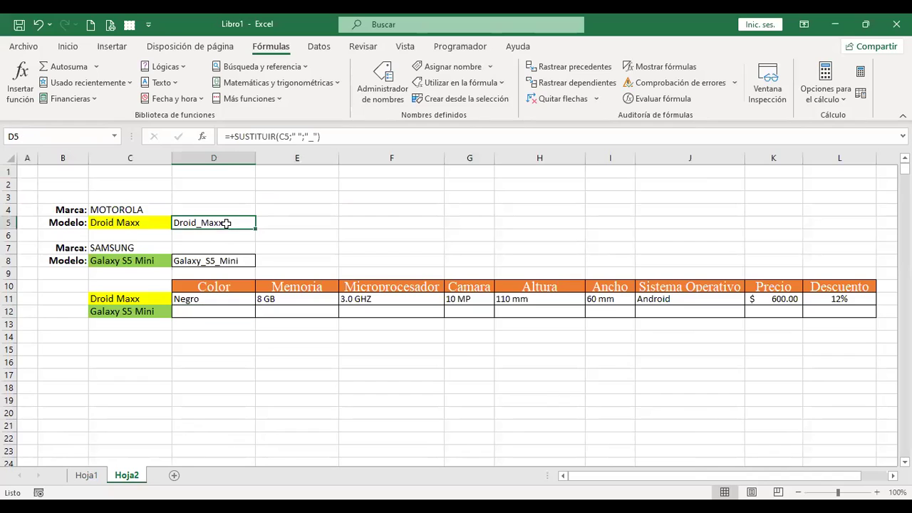
pyautogui.click(146, 217)
pyautogui.click(152, 208)
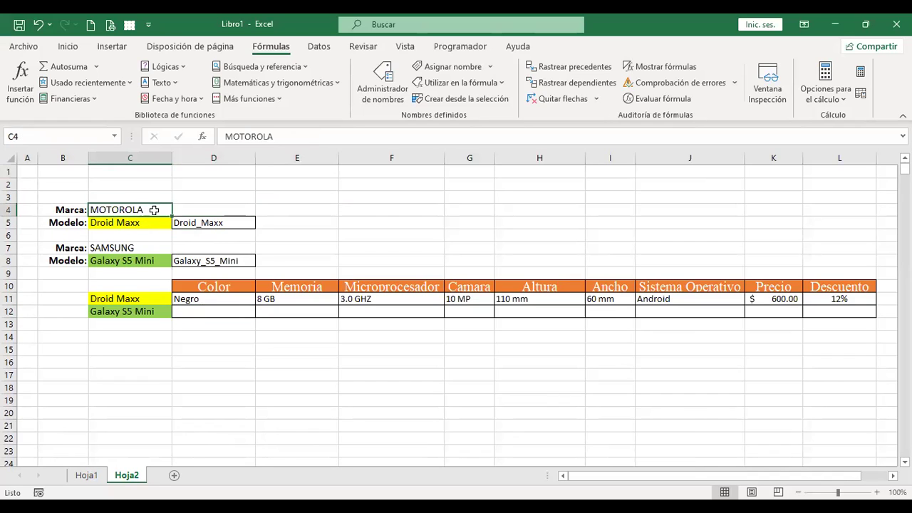
pyautogui.click(140, 226)
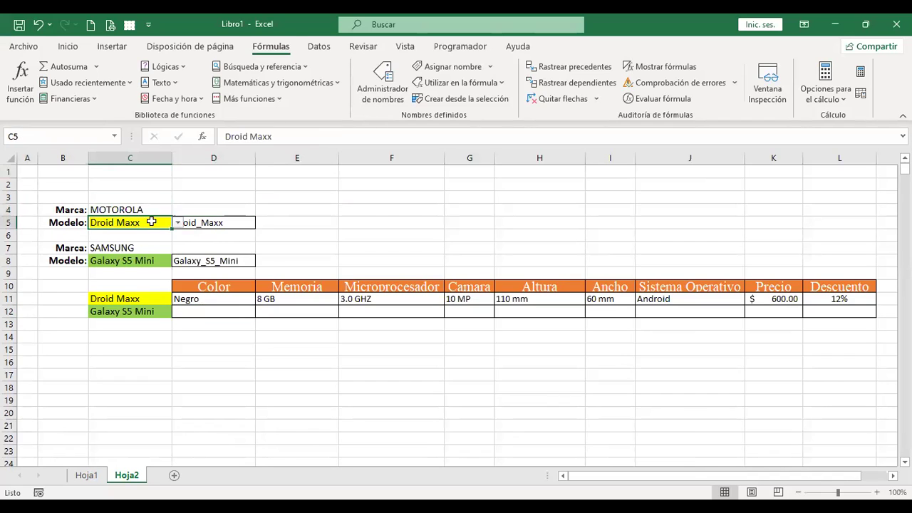
pyautogui.click(145, 210)
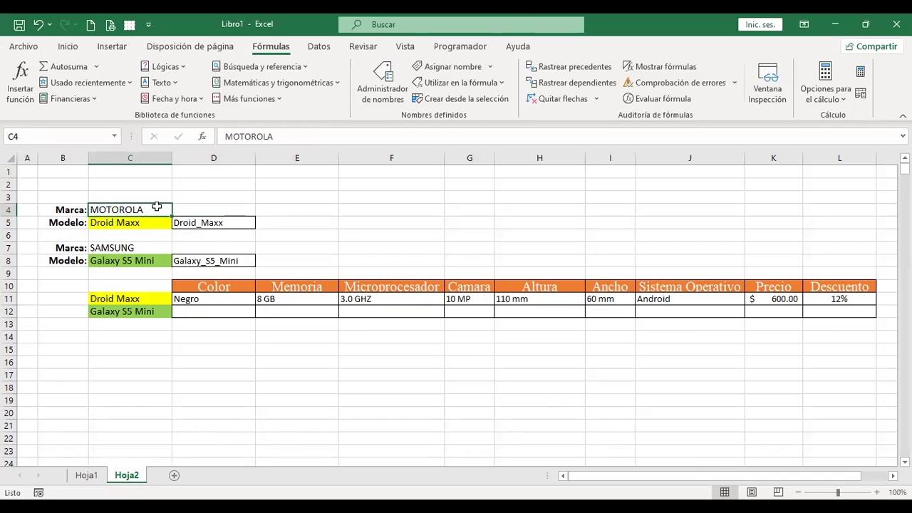
pyautogui.click(146, 224)
pyautogui.click(178, 223)
pyautogui.click(134, 222)
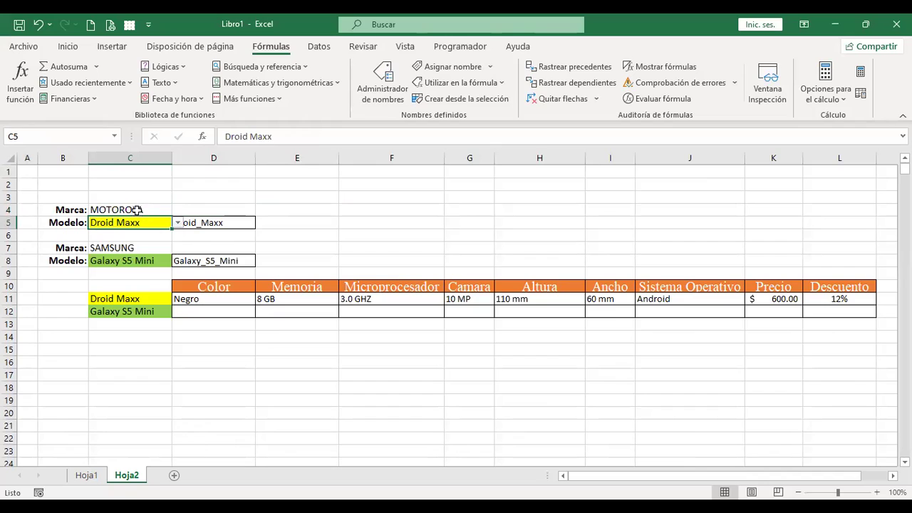
# - Check the SAMSUNG brand cell and the Galaxy S5 Mini model list in C8
pyautogui.click(154, 209)
pyautogui.click(141, 246)
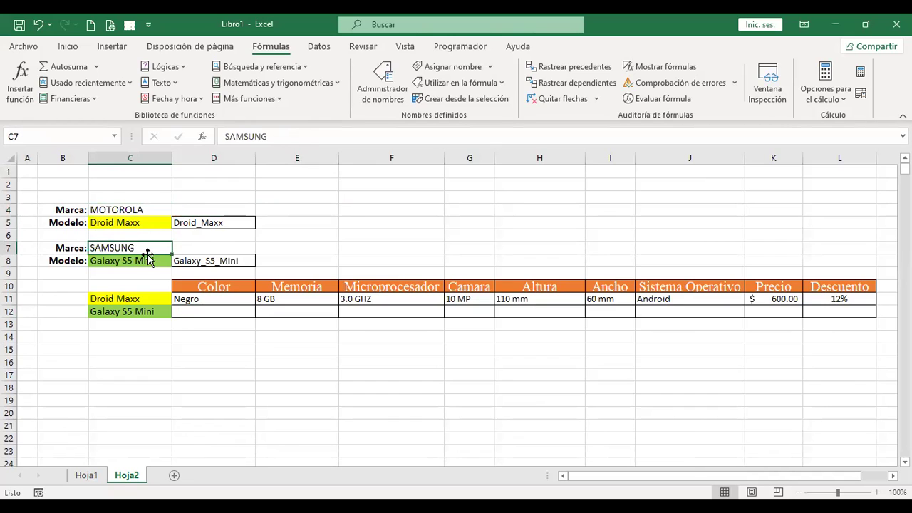
pyautogui.click(147, 260)
pyautogui.click(179, 262)
pyautogui.click(151, 256)
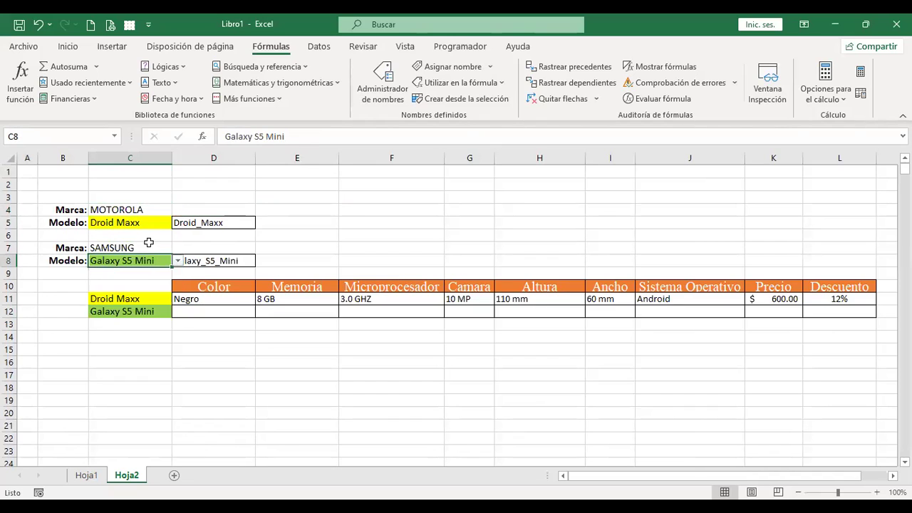
pyautogui.click(132, 211)
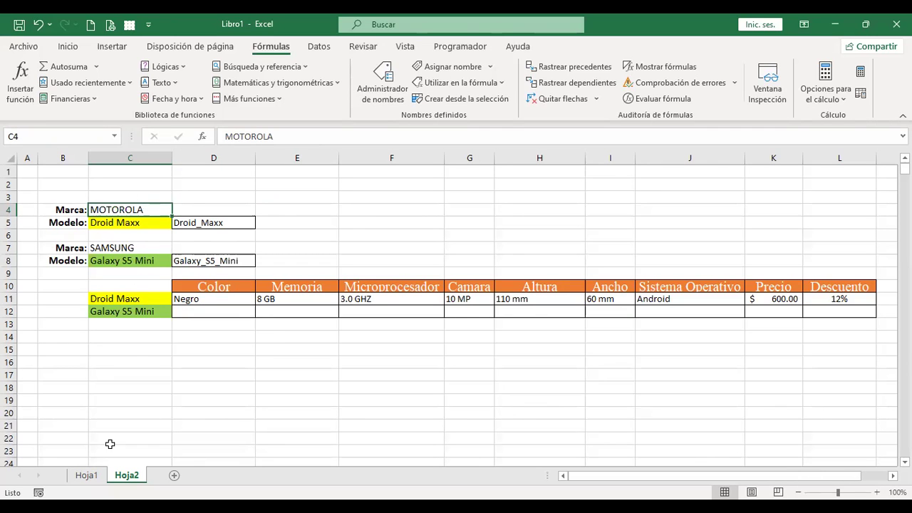
# - Select the brands SAMSUNG, APPLE and MOTOROLA in Hoja1 B22:B24, then return to Hoja2
pyautogui.click(87, 476)
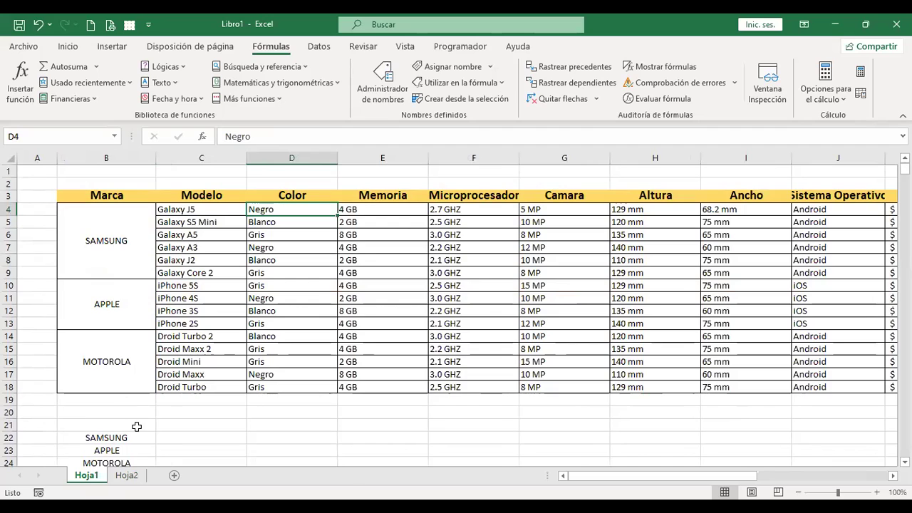
pyautogui.scroll(-1, 128, 417)
pyautogui.moveTo(124, 401); pyautogui.dragTo(124, 424)
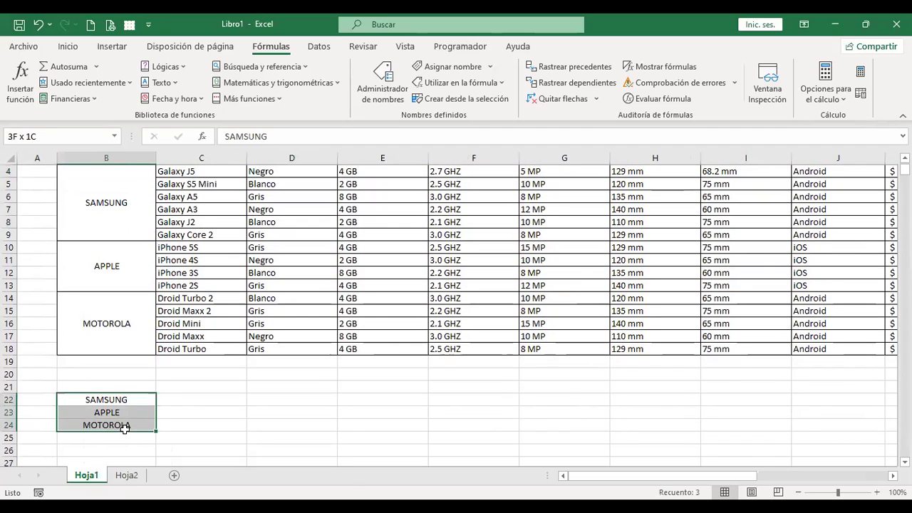
pyautogui.click(127, 475)
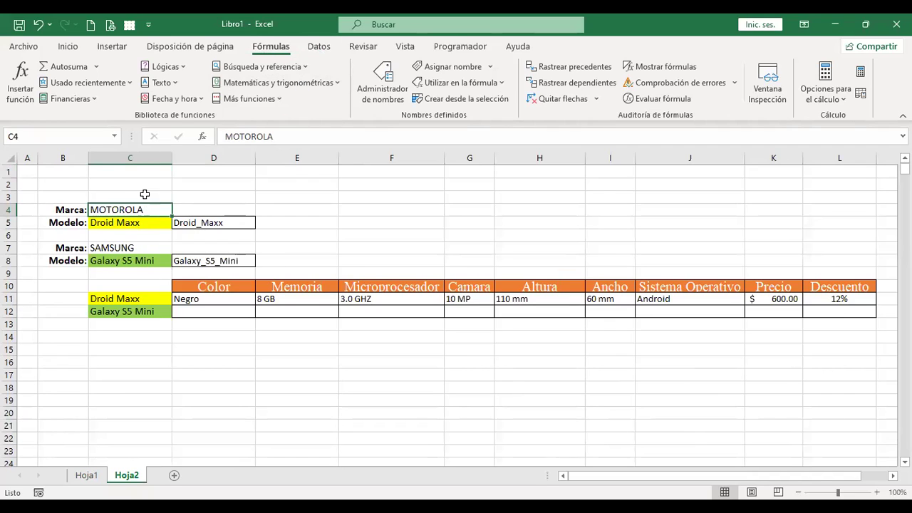
# - Give C4 a Lista data validation with origin =Hoja1!$B$22:$B$24
pyautogui.click(320, 48)
pyautogui.click(591, 100)
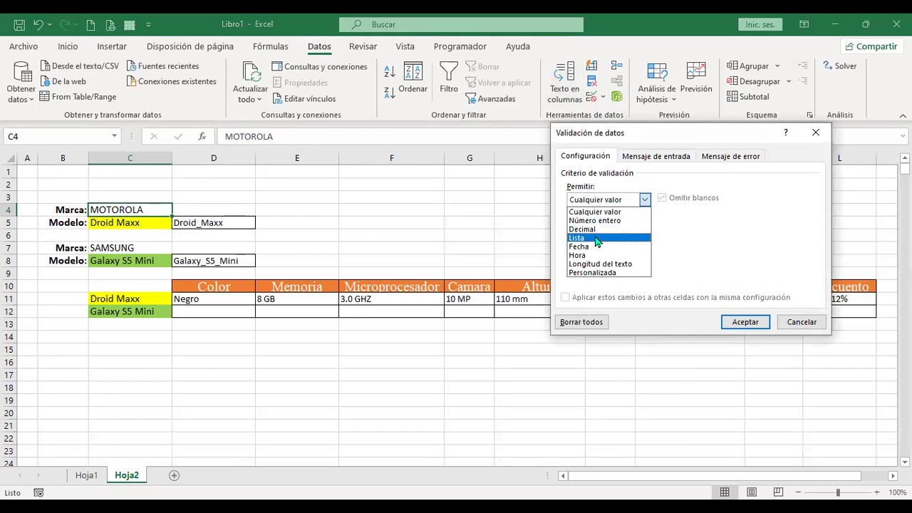
pyautogui.click(597, 238)
pyautogui.click(598, 254)
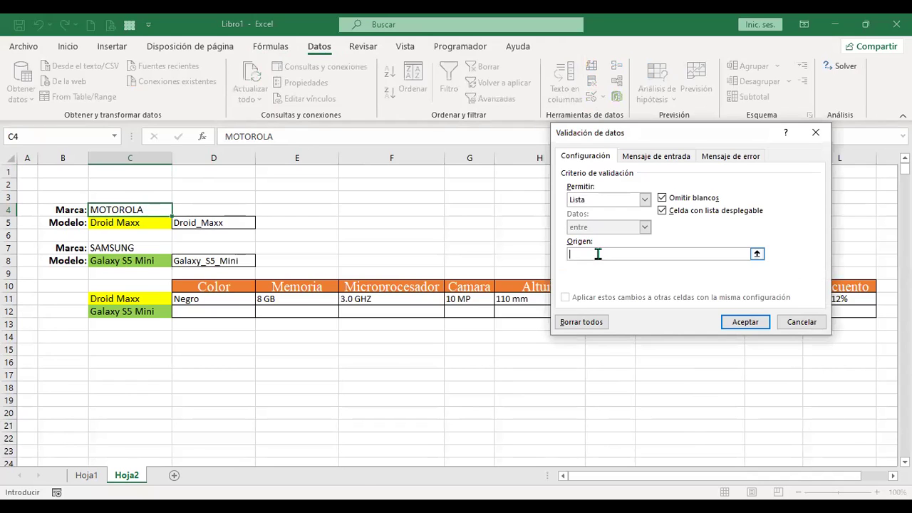
pyautogui.click(86, 475)
pyautogui.click(118, 400)
pyautogui.moveTo(106, 400); pyautogui.dragTo(107, 424)
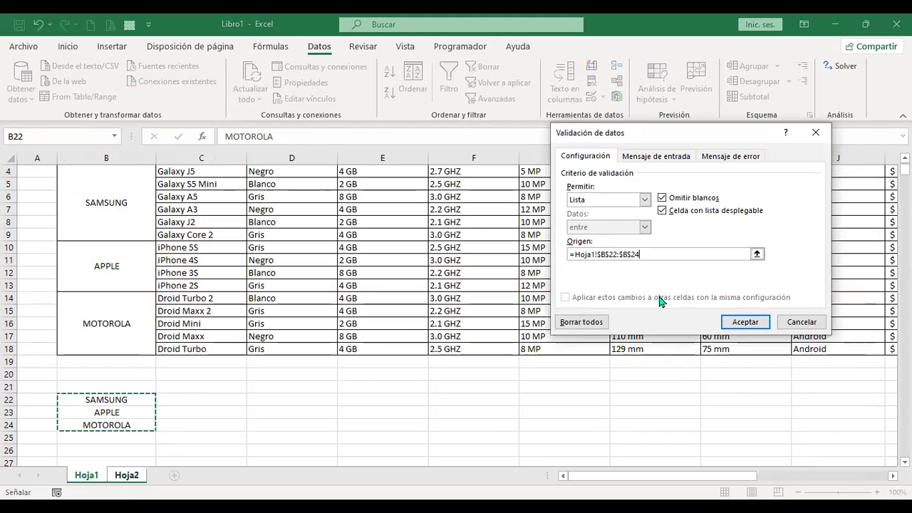
pyautogui.click(748, 321)
# - Choose SAMSUNG from C4's new brand dropdown
pyautogui.click(177, 210)
pyautogui.click(136, 220)
pyautogui.click(146, 222)
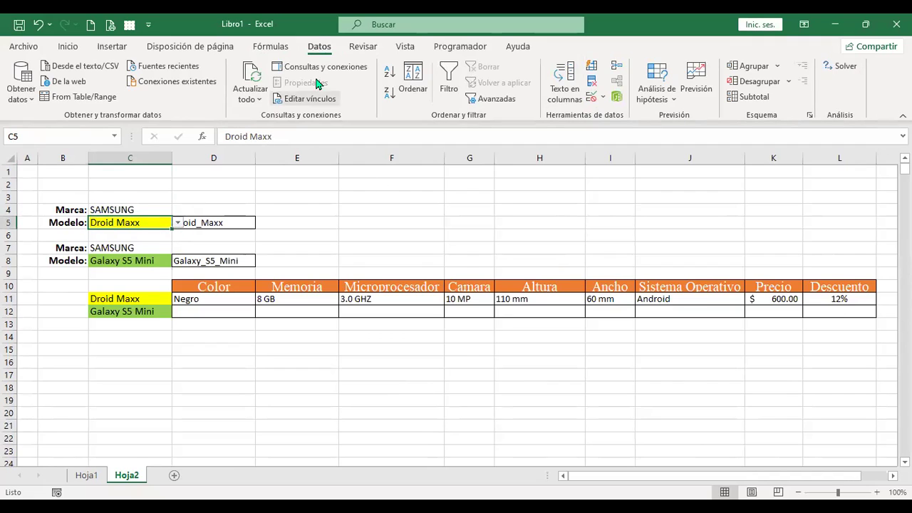
# - Confirm C5's =INDIRECTO($C$4) validation and test it with APPLE's iPhone model list
pyautogui.click(592, 97)
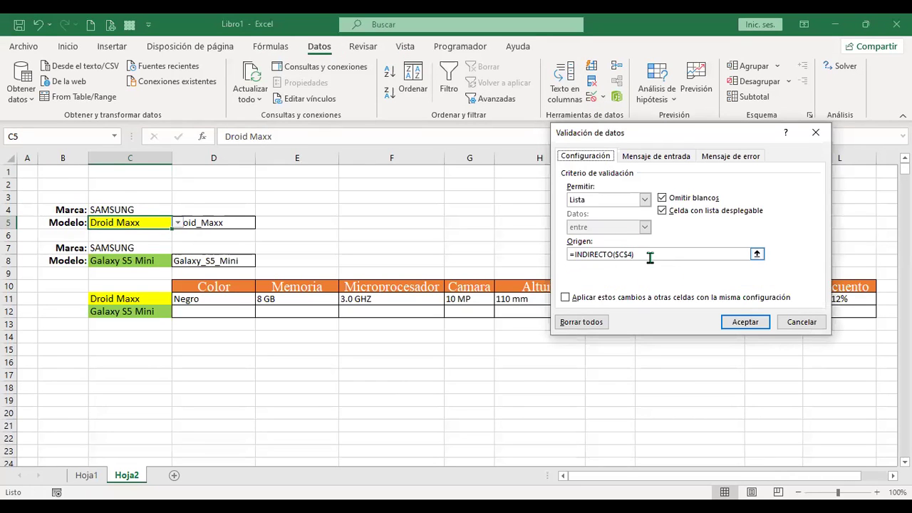
pyautogui.click(759, 322)
pyautogui.click(154, 205)
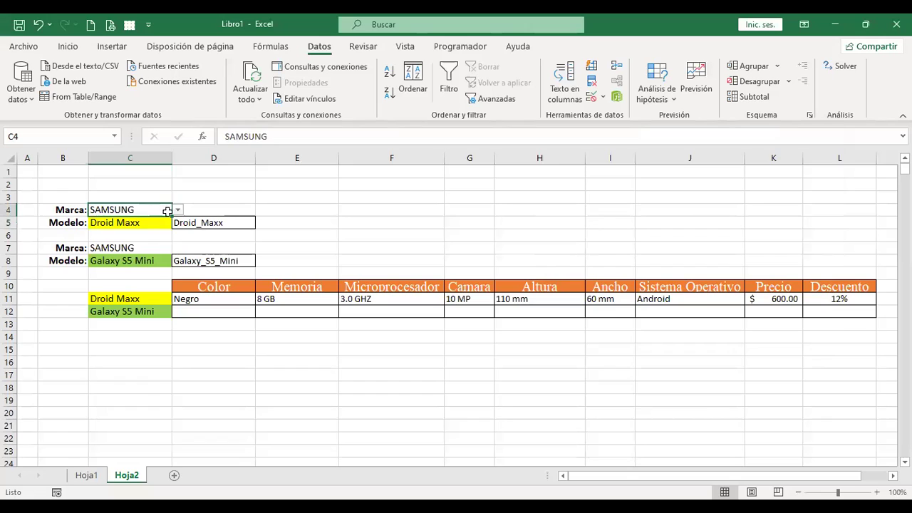
pyautogui.click(177, 210)
pyautogui.click(127, 222)
pyautogui.click(127, 222)
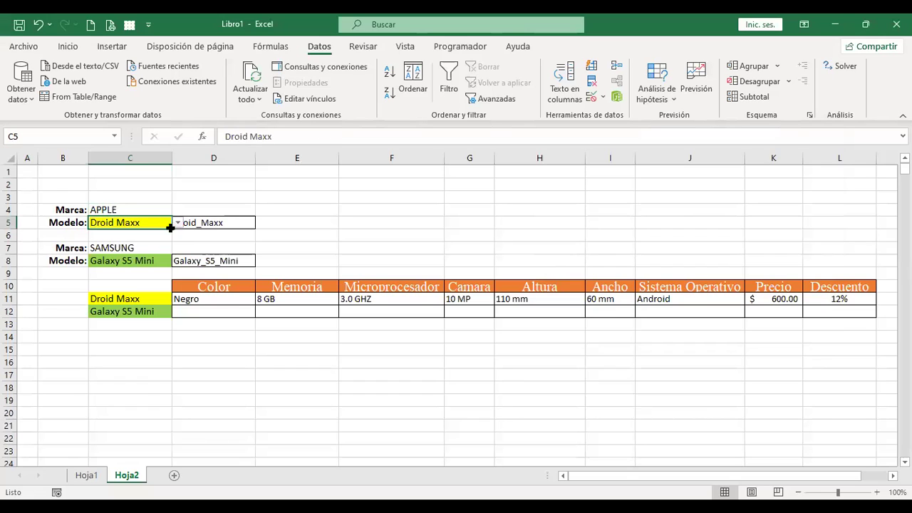
pyautogui.click(177, 223)
pyautogui.click(128, 207)
# - Set Marca C4 to MOTOROLA and Modelo C5 to Droid Turbo 2
pyautogui.click(128, 207)
pyautogui.click(177, 210)
pyautogui.click(129, 239)
pyautogui.click(157, 223)
pyautogui.click(177, 223)
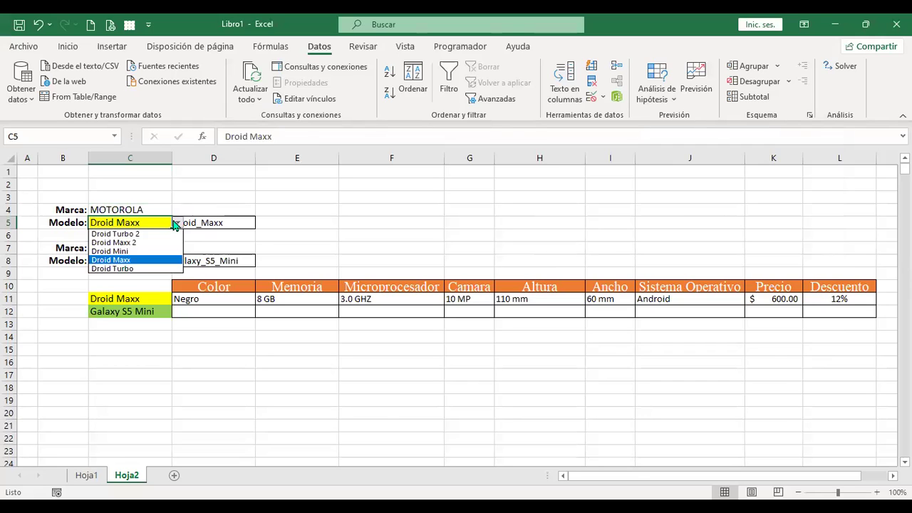
pyautogui.click(132, 235)
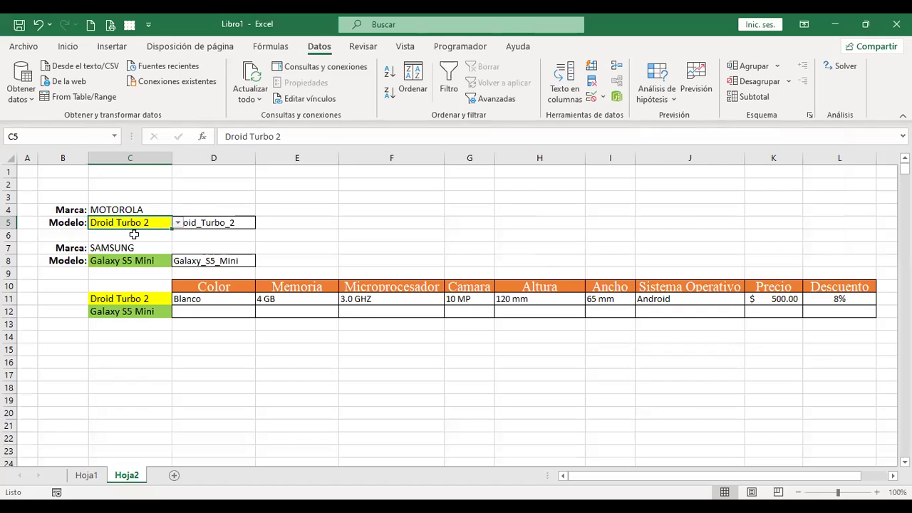
# - Give C7 a Lista validation from =Hoja1!$B$22:$B$24 and pick MOTOROLA in it
pyautogui.click(134, 248)
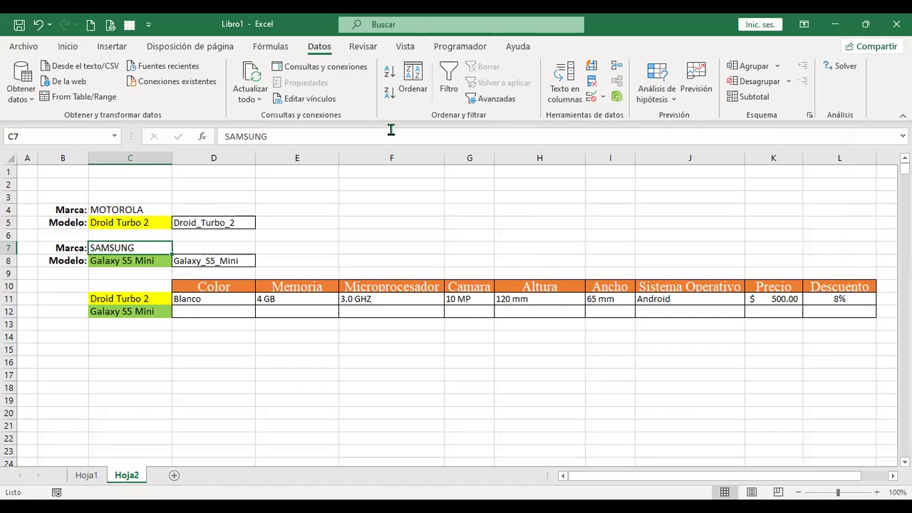
pyautogui.click(590, 98)
pyautogui.click(645, 202)
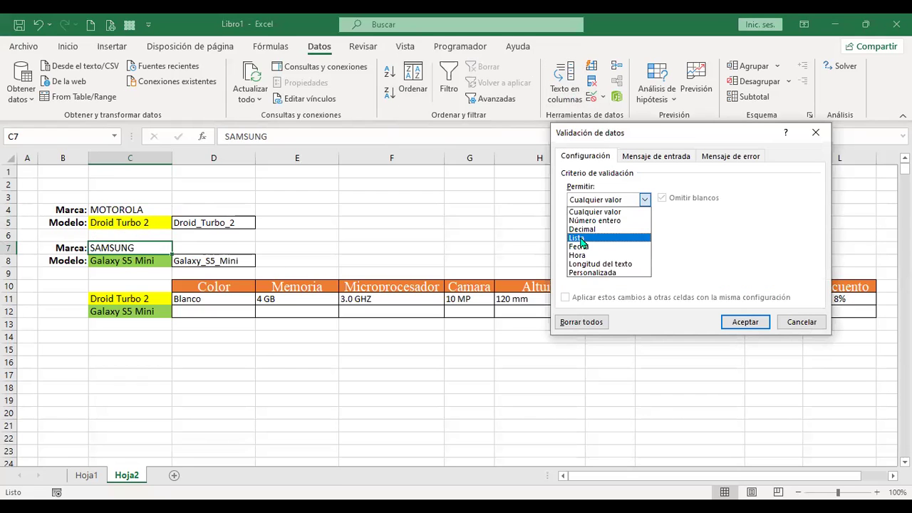
pyautogui.click(579, 239)
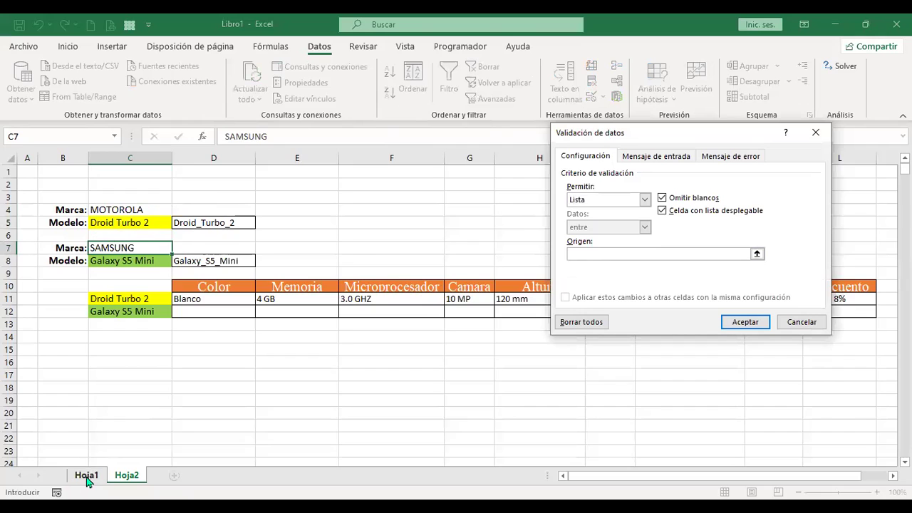
pyautogui.click(87, 475)
pyautogui.click(113, 399)
pyautogui.moveTo(115, 421); pyautogui.dragTo(115, 425)
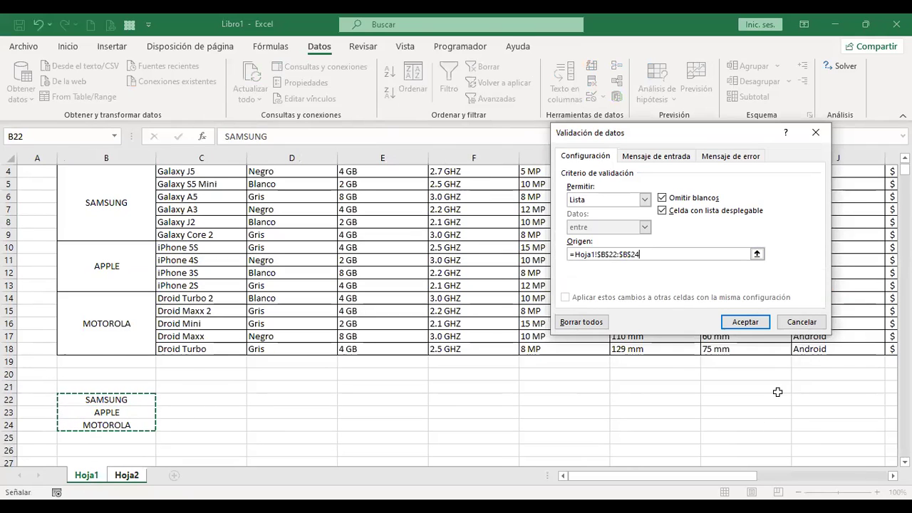
pyautogui.click(747, 322)
pyautogui.click(178, 248)
pyautogui.click(126, 278)
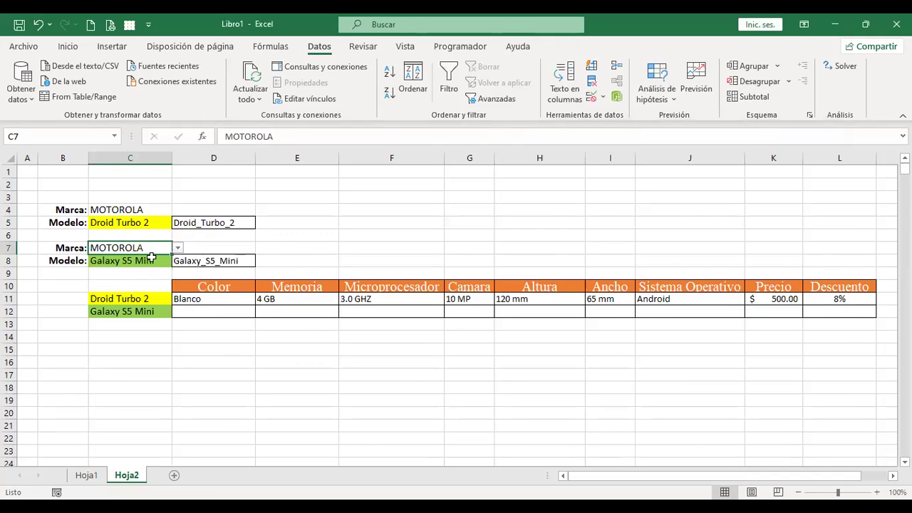
# - Choose Droid Mini from C8's model dropdown
pyautogui.click(152, 258)
pyautogui.click(178, 261)
pyautogui.click(127, 262)
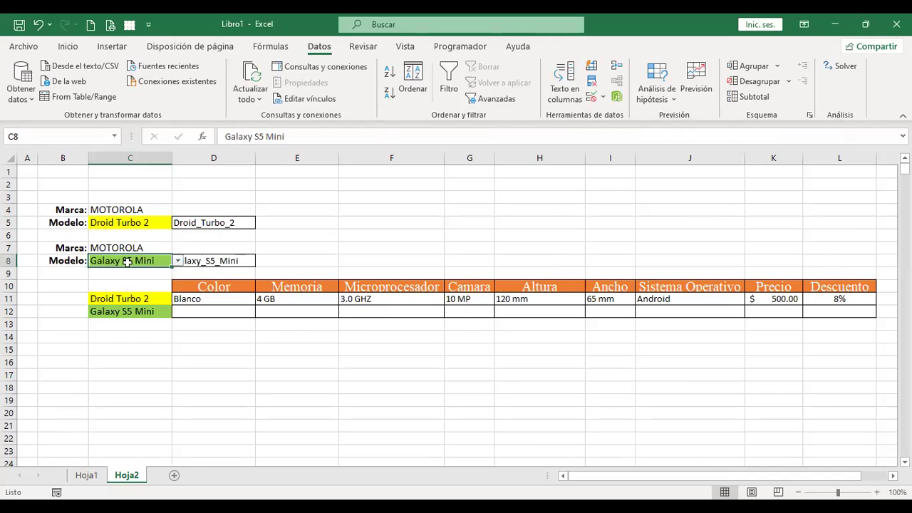
pyautogui.click(178, 261)
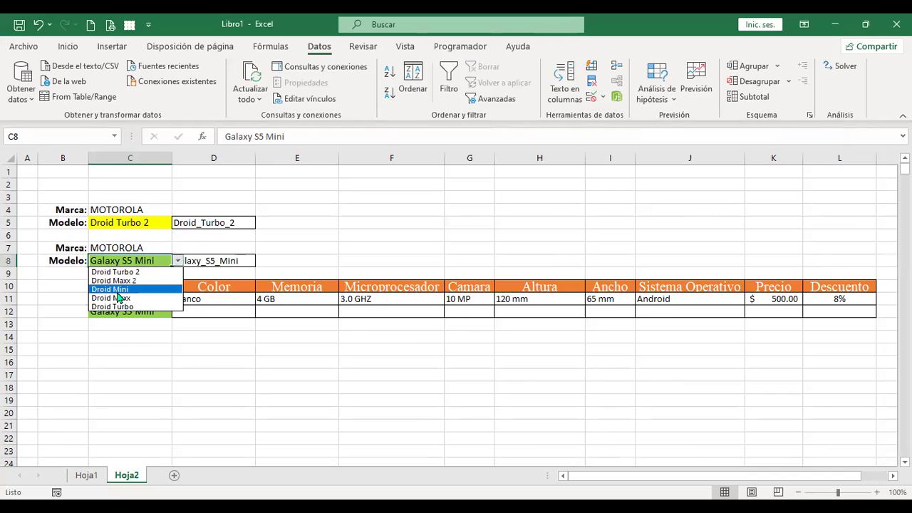
pyautogui.click(121, 297)
# - Set C7 to APPLE and C8 to iPhone 4S
pyautogui.click(161, 248)
pyautogui.click(178, 248)
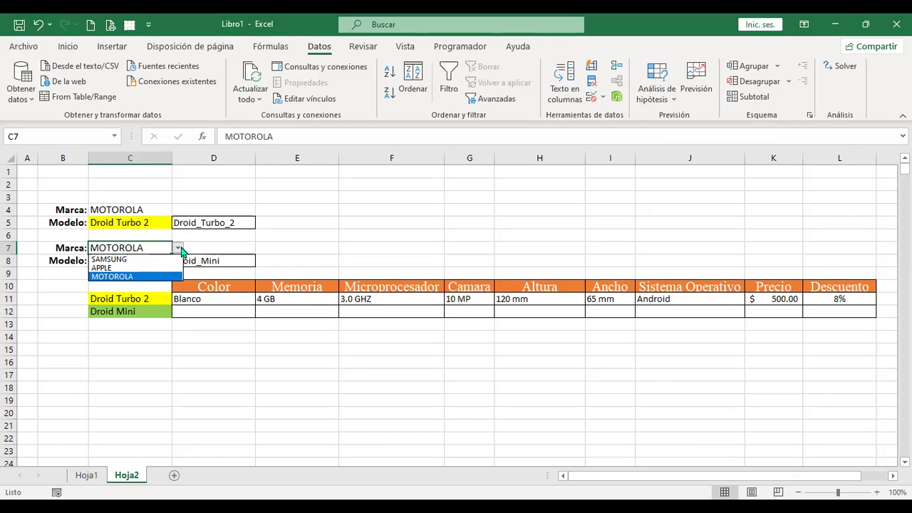
pyautogui.click(143, 269)
pyautogui.click(164, 261)
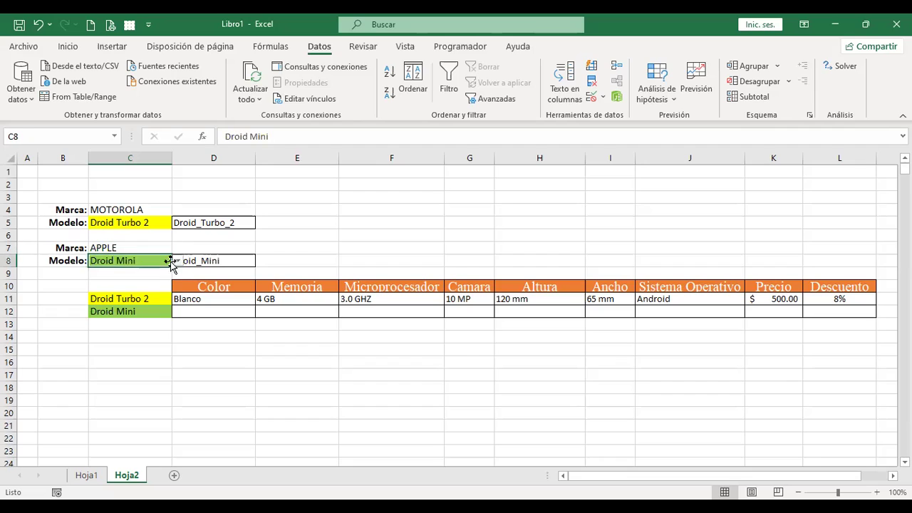
pyautogui.click(179, 261)
pyautogui.click(142, 280)
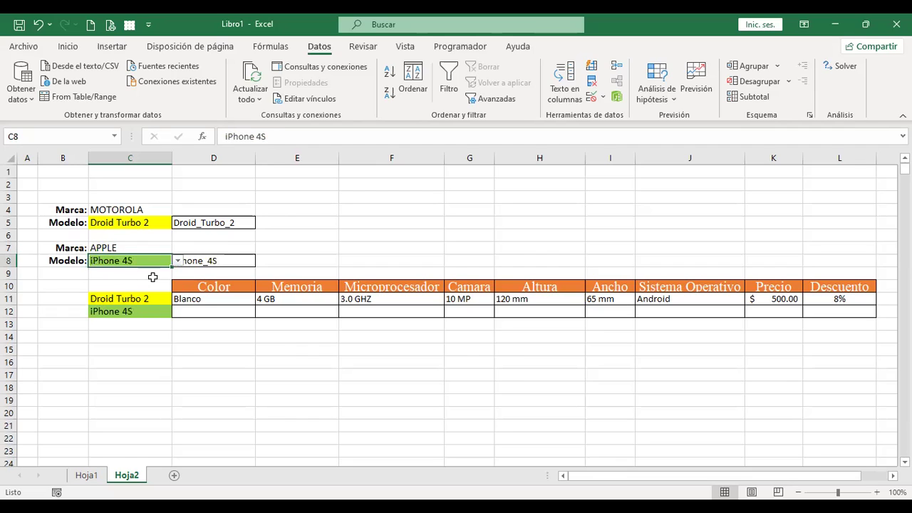
pyautogui.click(281, 212)
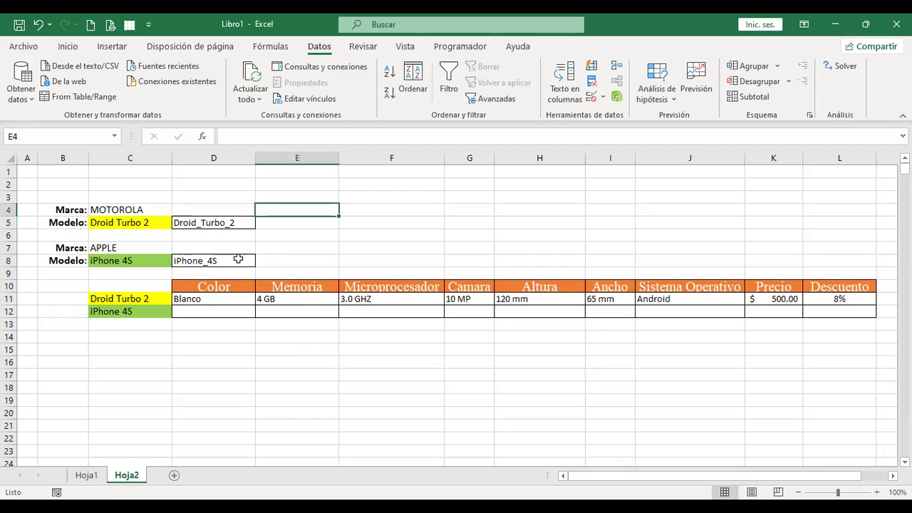
# - Inspect D11's INDIRECTO formula and compare it with Hoja1's Droid Turbo 2 row 14
pyautogui.click(219, 300)
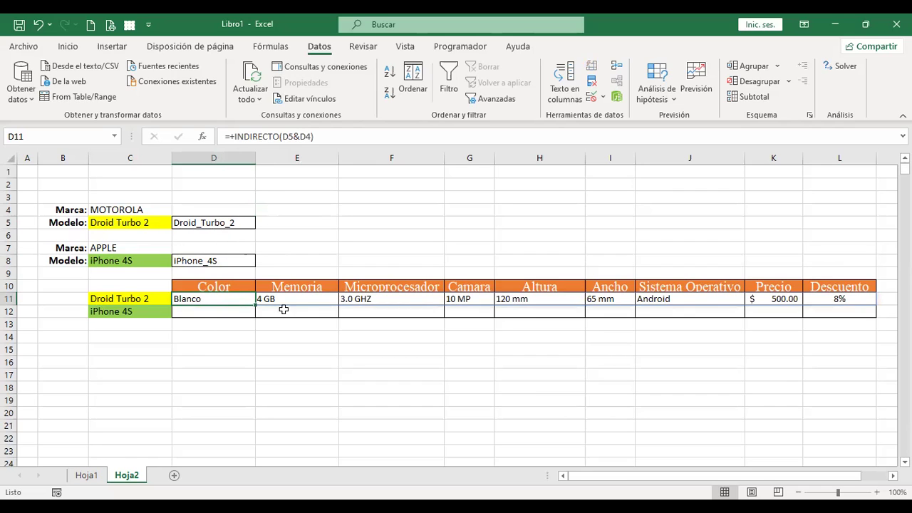
pyautogui.click(88, 477)
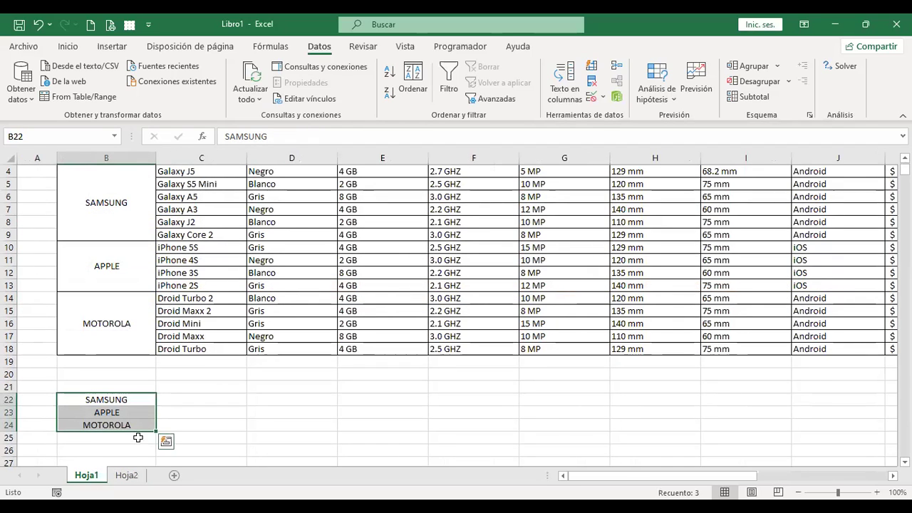
pyautogui.click(126, 475)
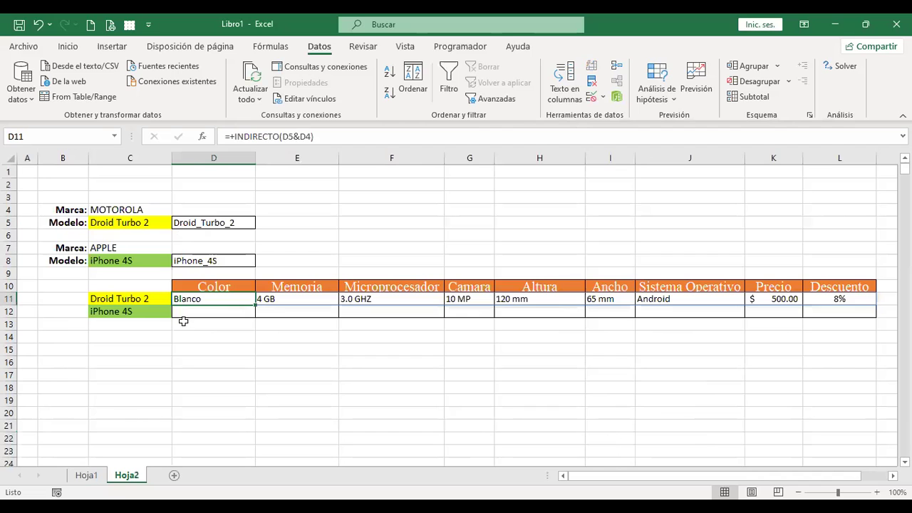
pyautogui.click(86, 475)
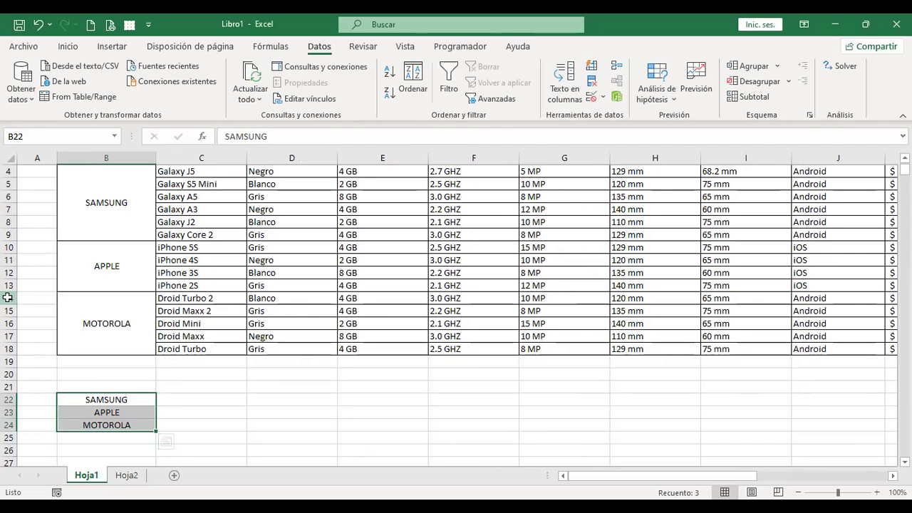
pyautogui.click(7, 298)
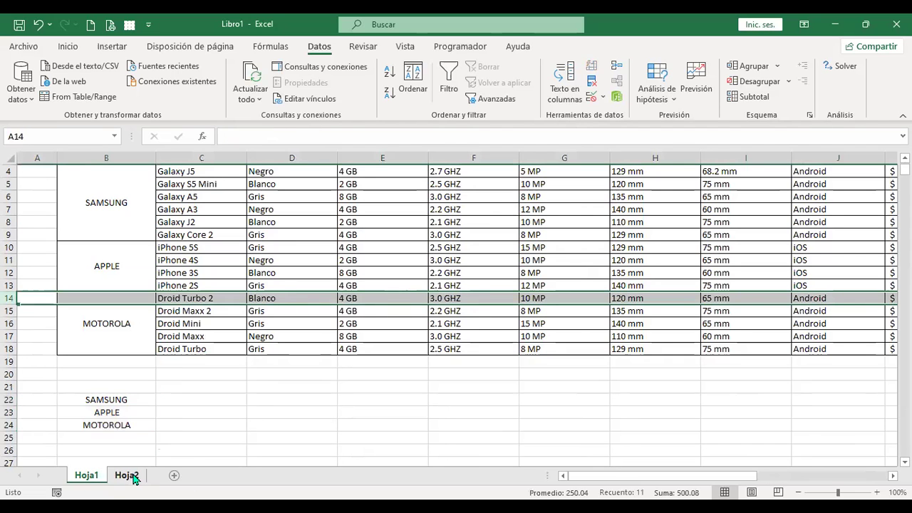
pyautogui.click(126, 475)
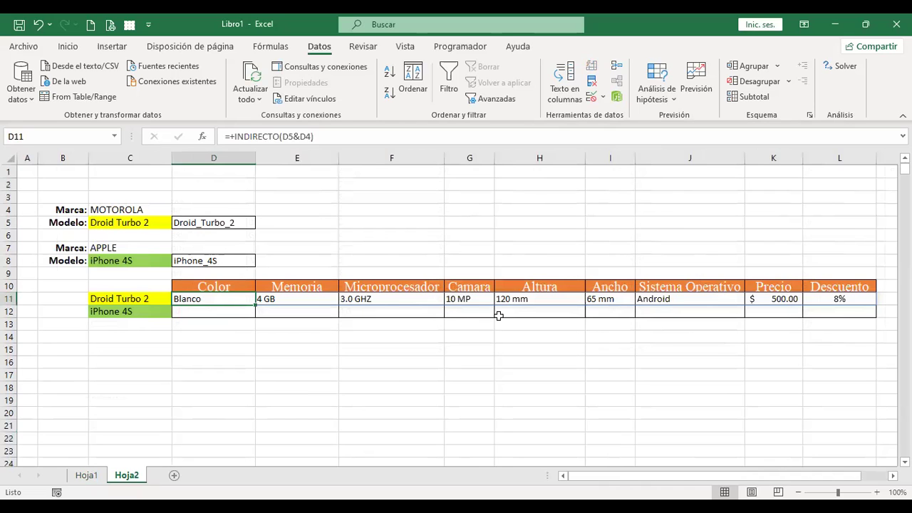
pyautogui.click(87, 476)
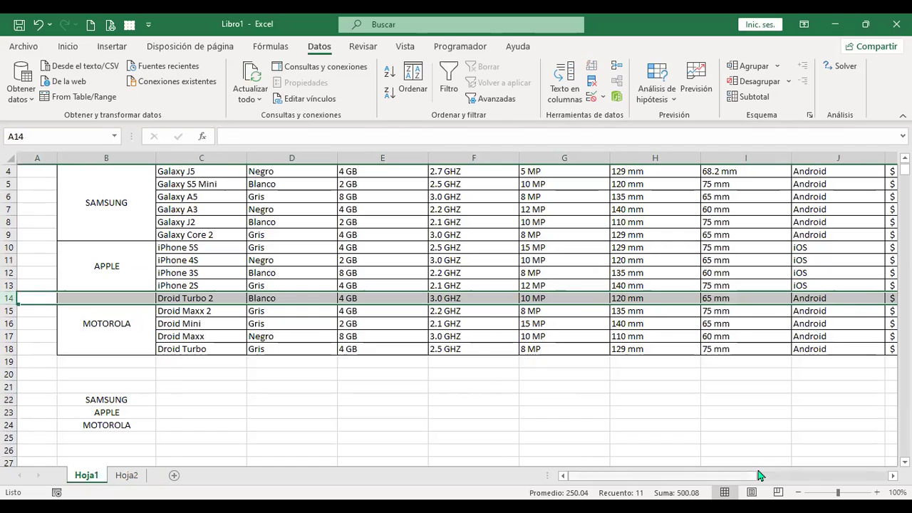
pyautogui.moveTo(739, 480); pyautogui.dragTo(782, 478)
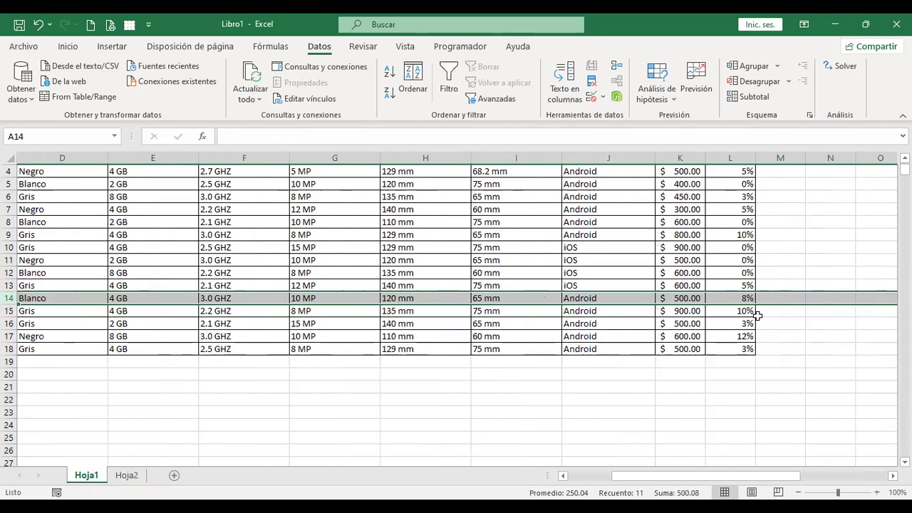
pyautogui.click(126, 476)
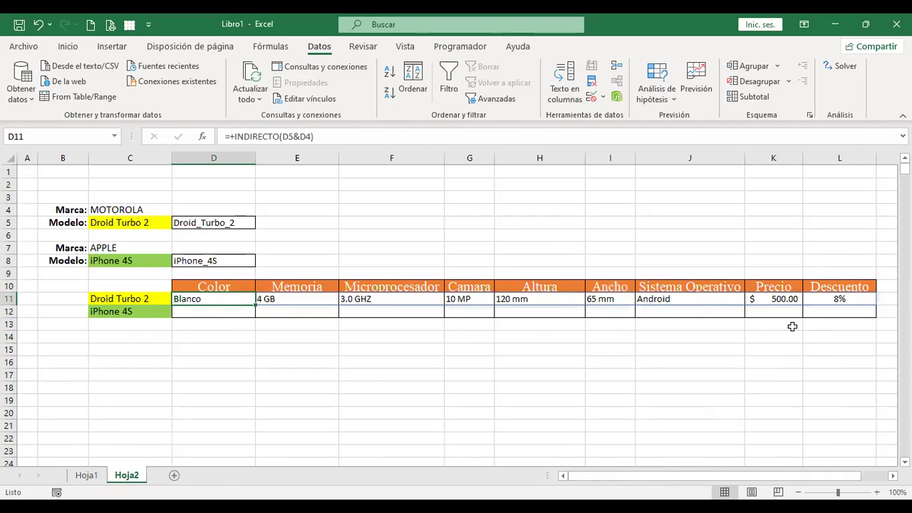
# - Pick Droid Mini as the Motorola model in C5
pyautogui.click(144, 223)
pyautogui.click(178, 223)
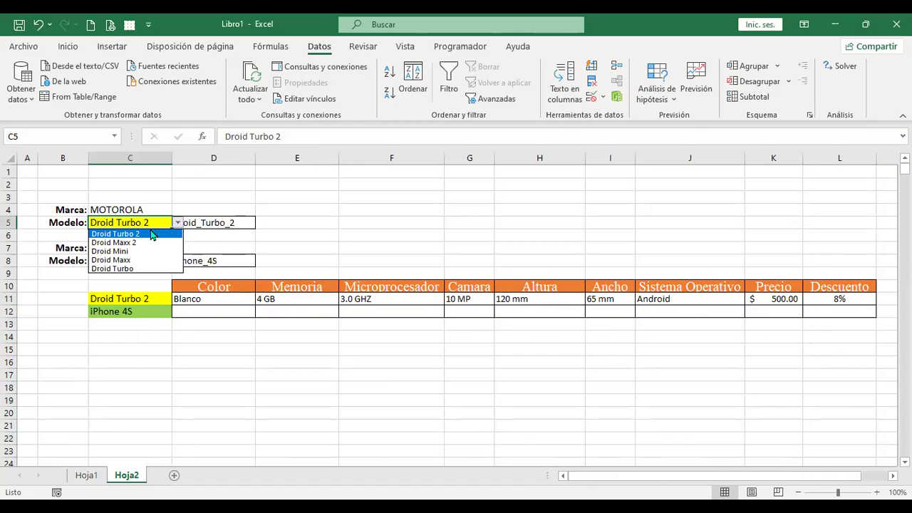
pyautogui.click(130, 251)
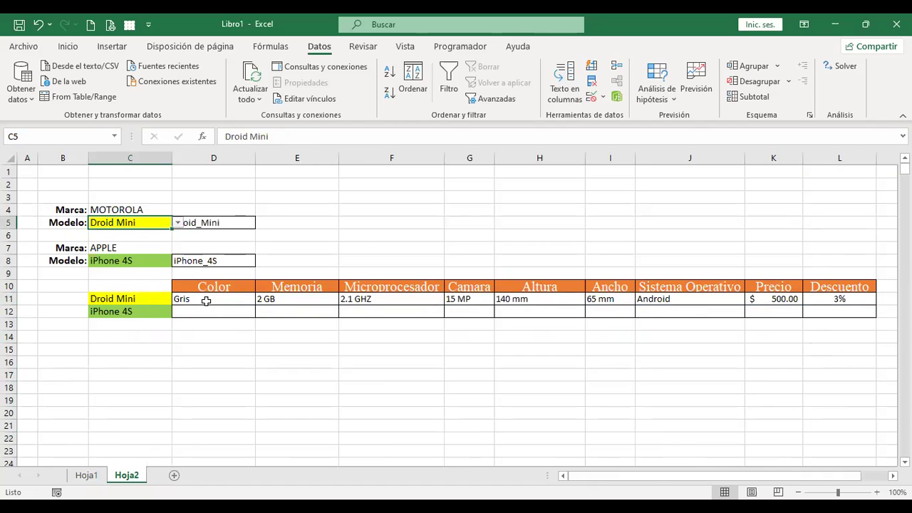
# - Compare Hoja2 row 11 with the Droid Mini row on Hoja1 (Gris, 2 GB, 2.1 GHZ)
pyautogui.click(87, 477)
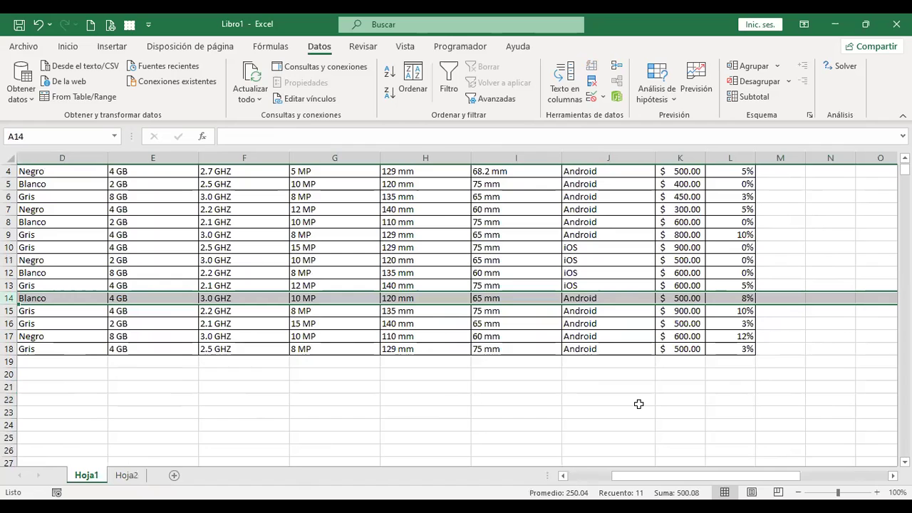
pyautogui.hotkey('ctrl', 'Home')
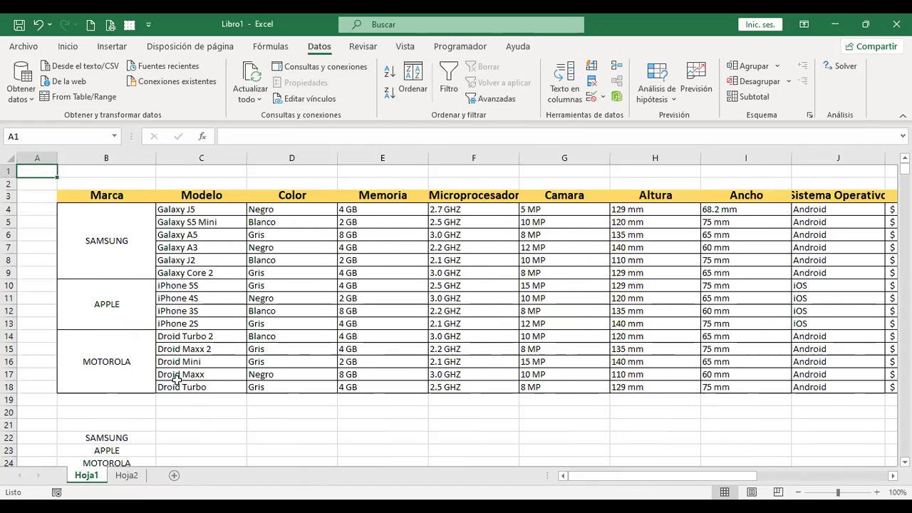
pyautogui.click(10, 361)
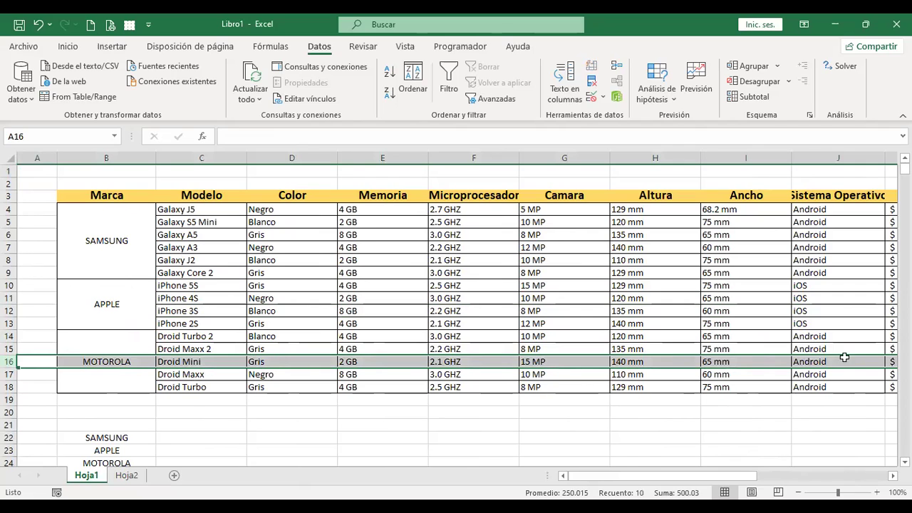
pyautogui.click(129, 475)
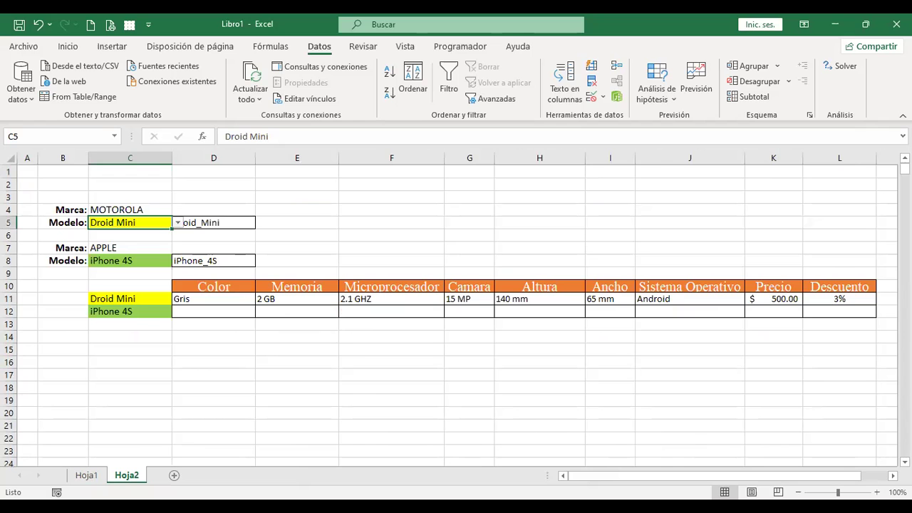
pyautogui.click(86, 475)
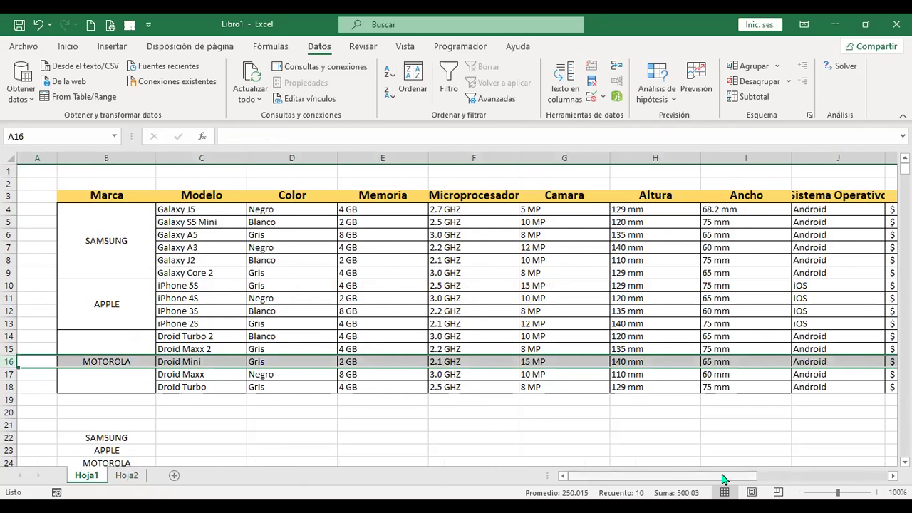
pyautogui.moveTo(724, 479); pyautogui.dragTo(773, 475)
pyautogui.click(127, 476)
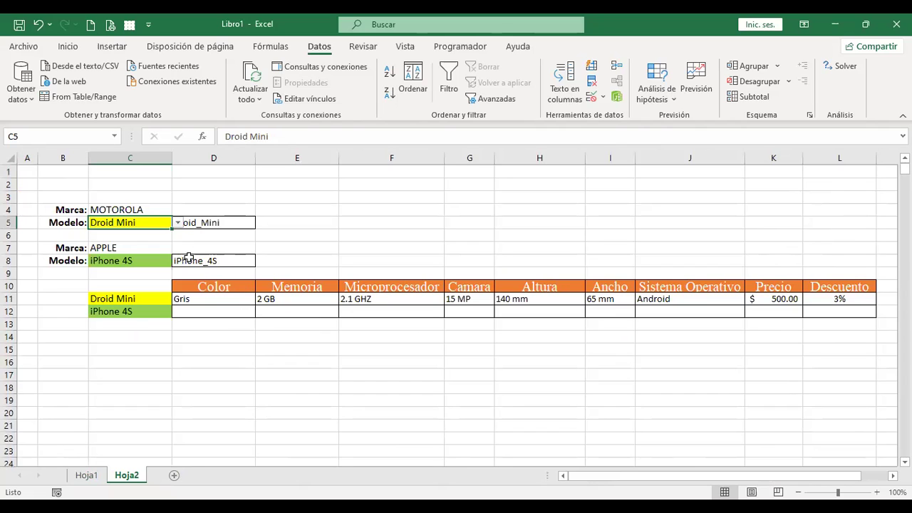
# - Start an INDIRECTO formula in D12 referencing D8, then cancel it
pyautogui.click(155, 261)
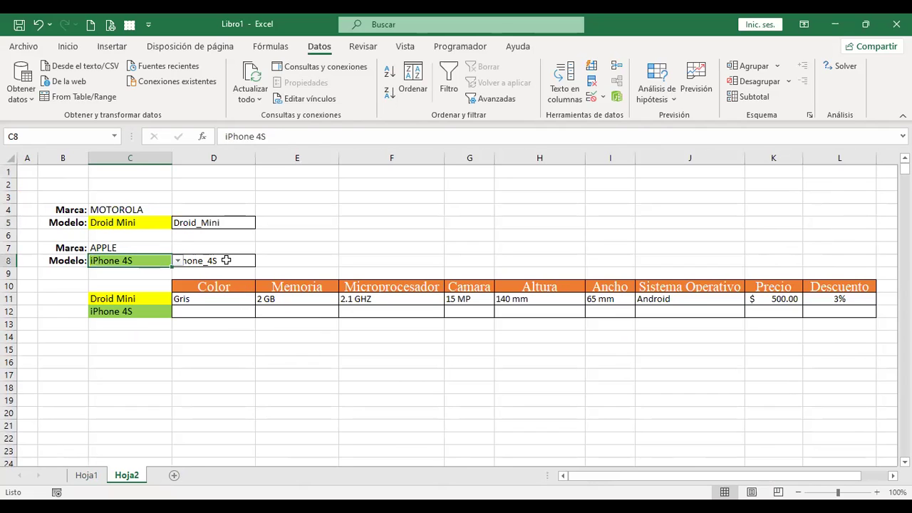
pyautogui.click(209, 310)
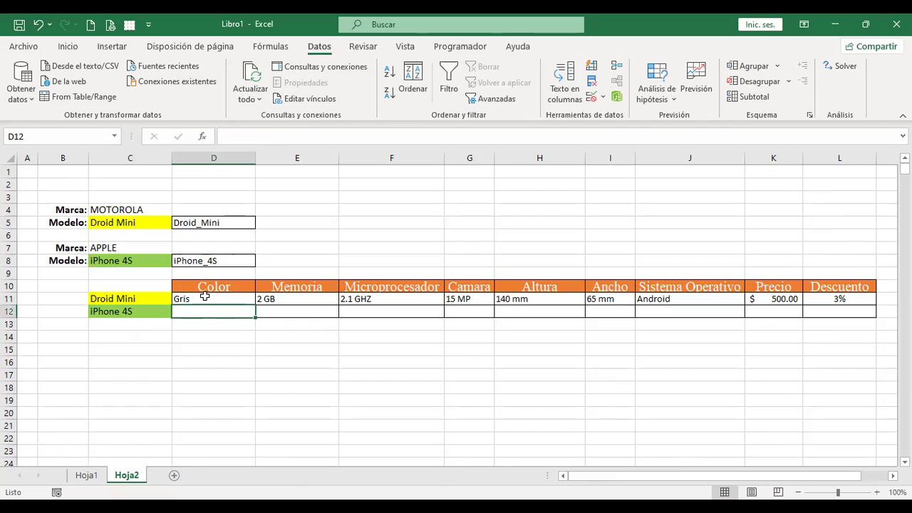
pyautogui.click(204, 297)
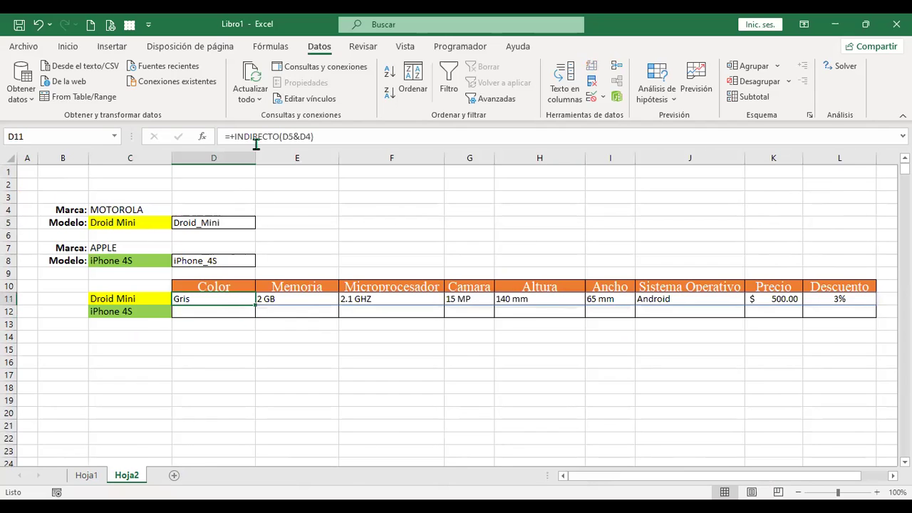
pyautogui.click(212, 311)
pyautogui.write('+')
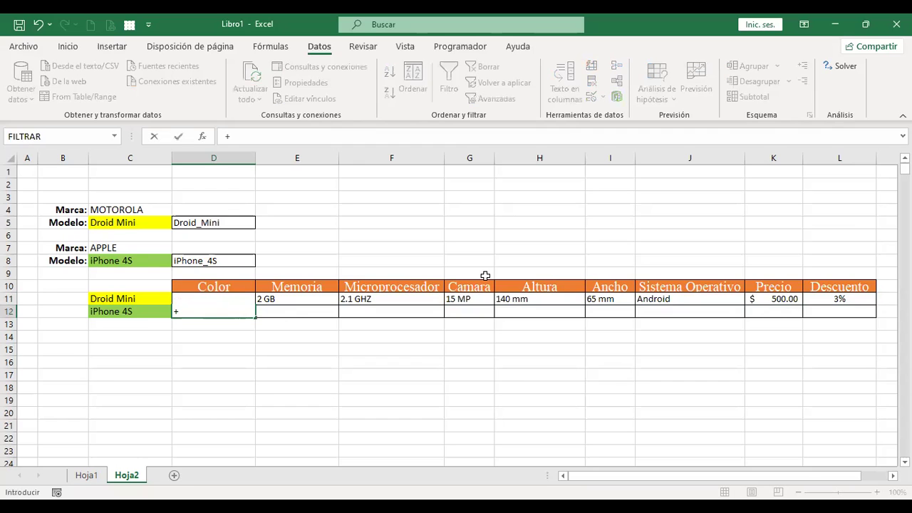
pyautogui.write('INDIRE')
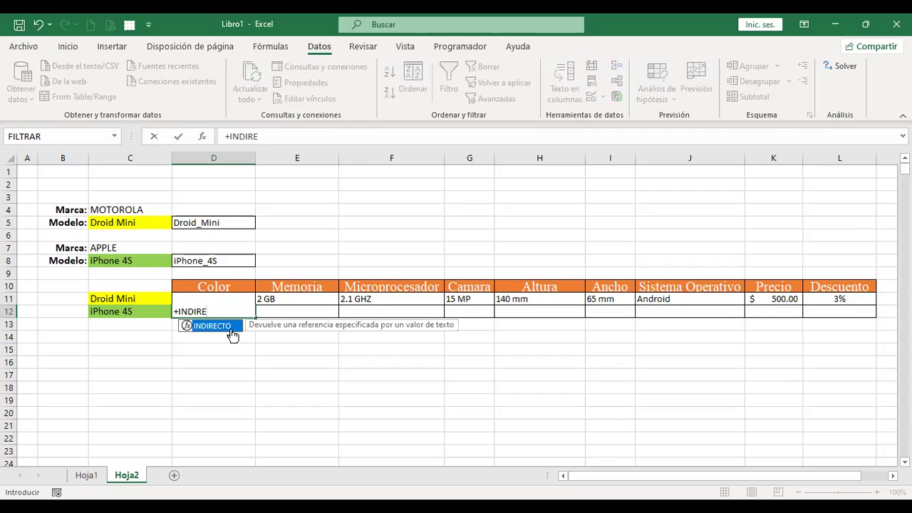
pyautogui.doubleClick(233, 328)
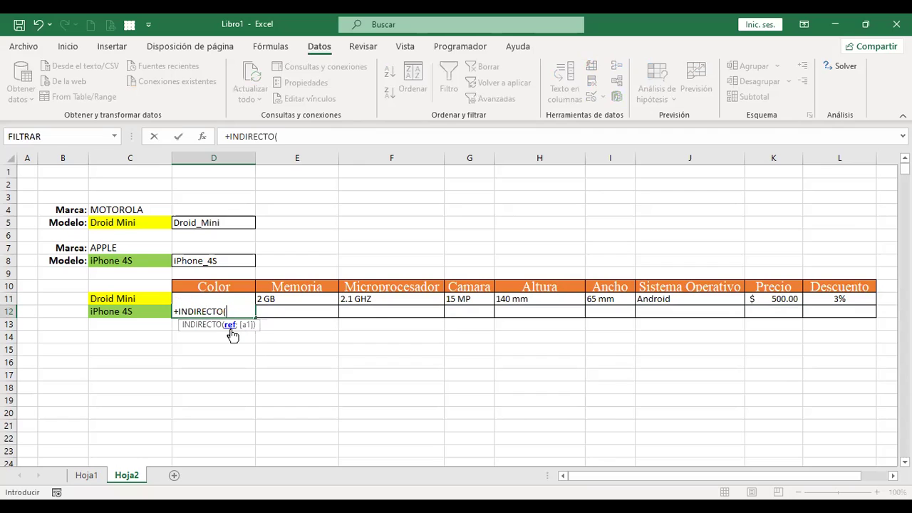
pyautogui.click(222, 261)
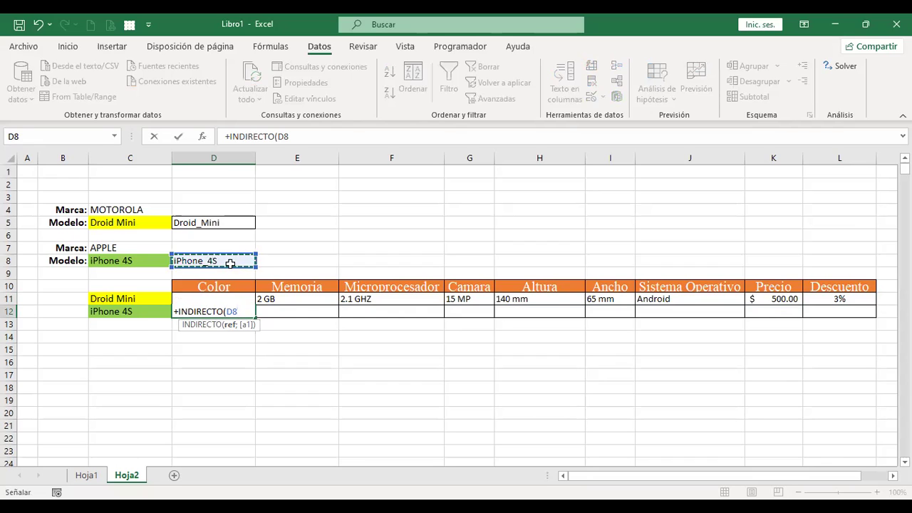
pyautogui.press('Escape')
pyautogui.press('Up')
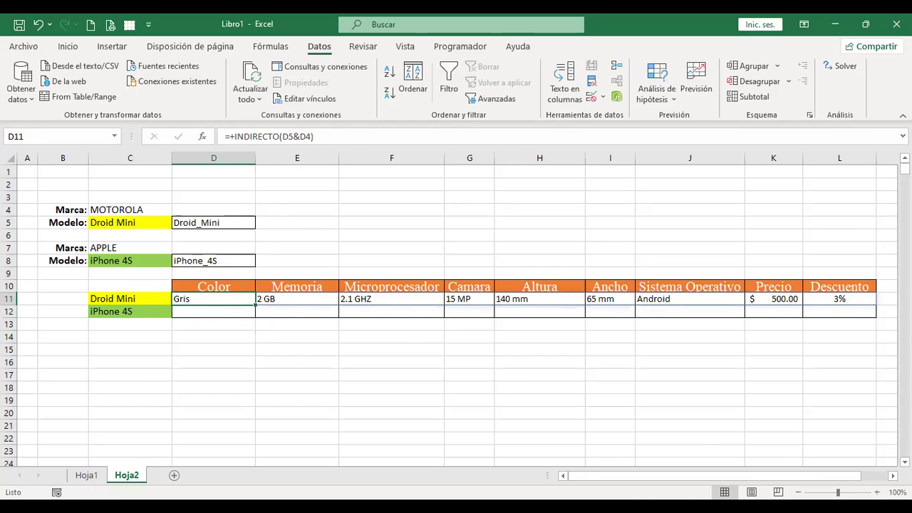
# - Review the Color column at Hoja1 D4 before rewriting D12
pyautogui.click(86, 475)
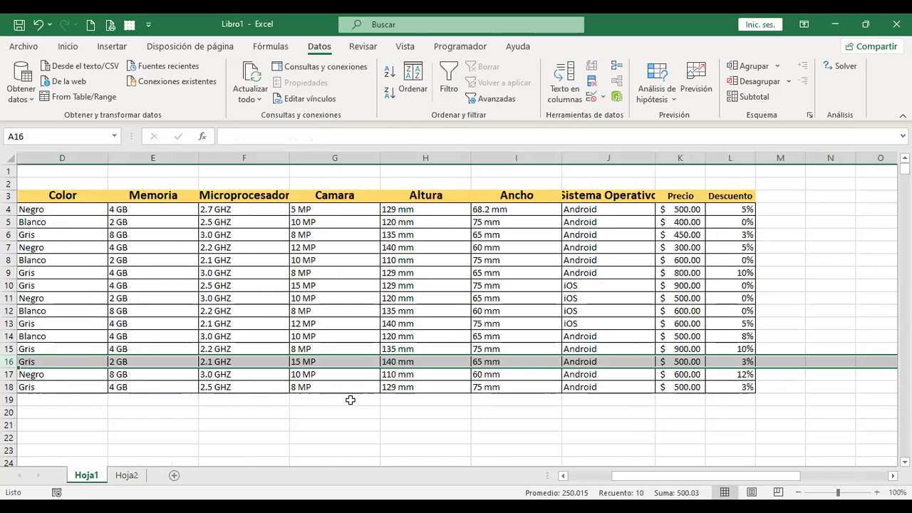
pyautogui.click(285, 209)
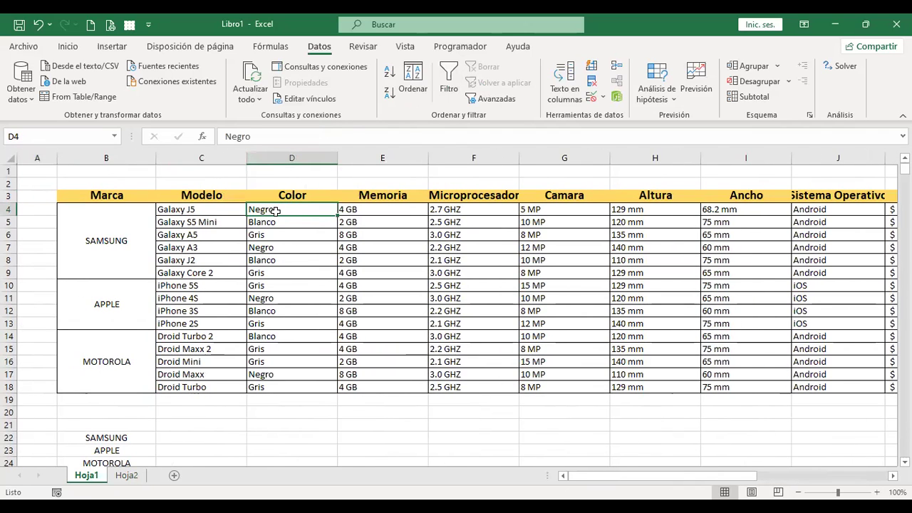
pyautogui.click(127, 475)
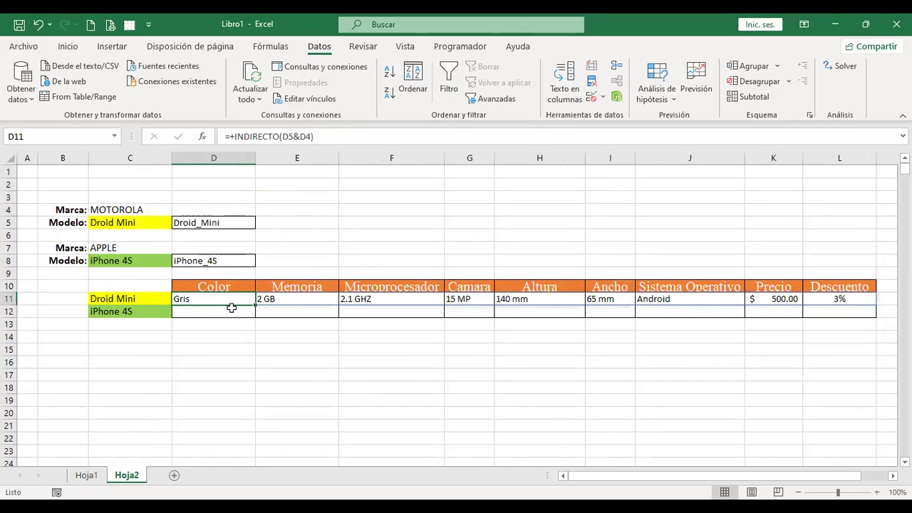
pyautogui.click(230, 310)
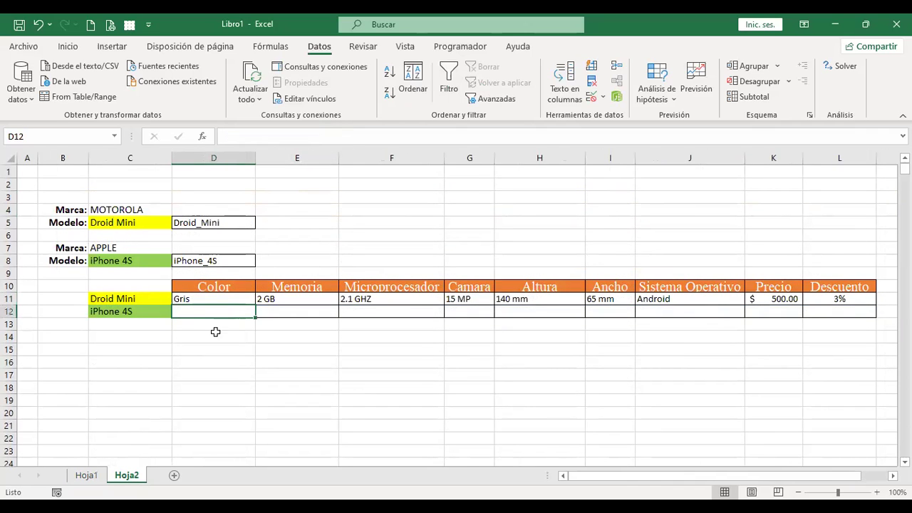
pyautogui.click(88, 477)
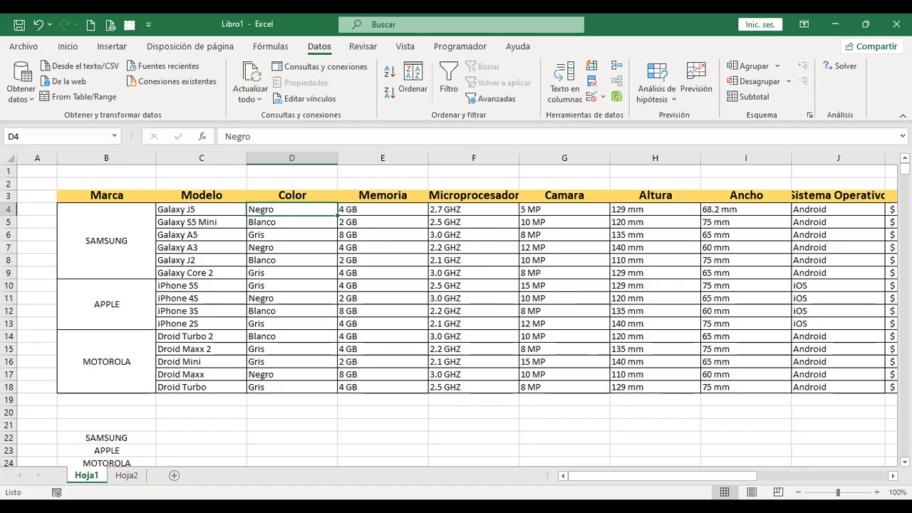
pyautogui.click(127, 478)
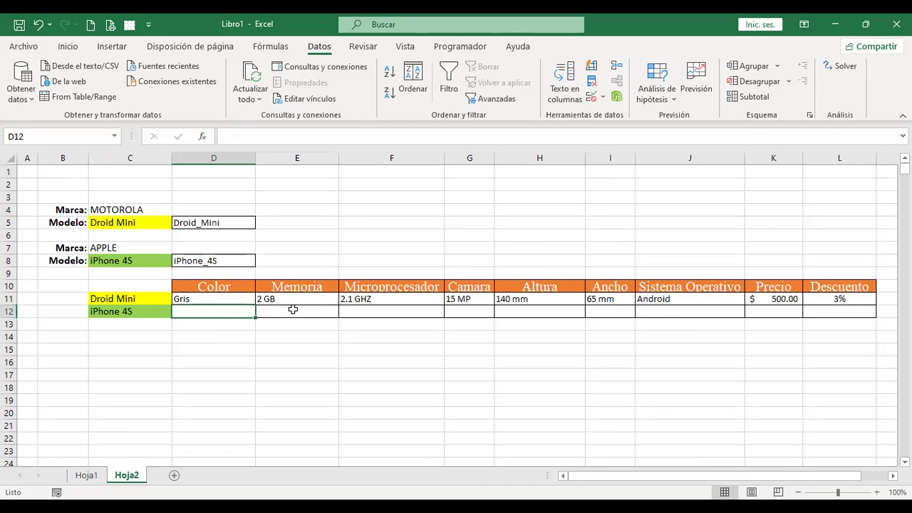
# - Enter =+INDIRECTO(D8&D4) in D12 to pull the iPhone 4S specs
pyautogui.write('+')
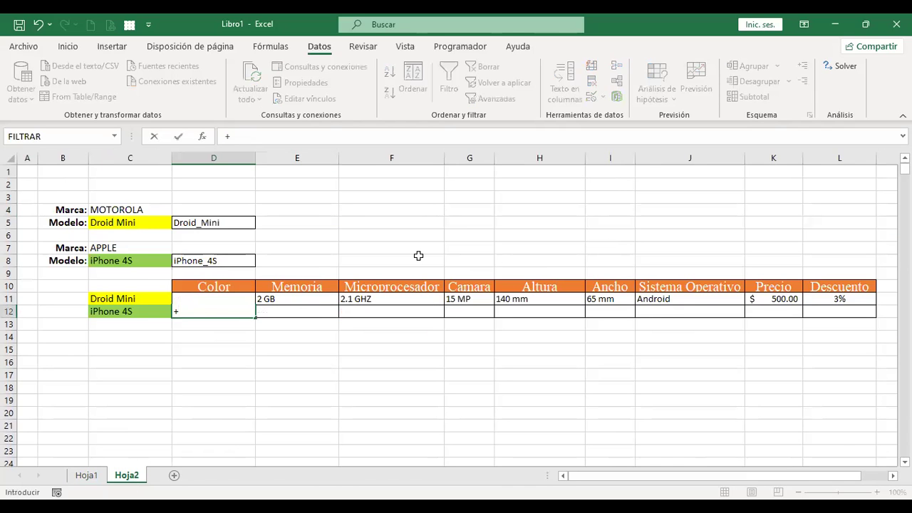
pyautogui.write('INI')
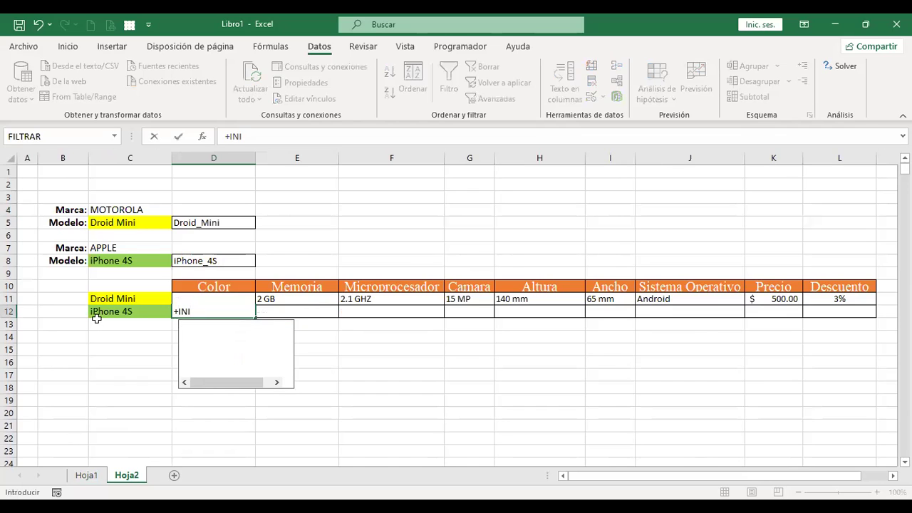
pyautogui.press('BackSpace')
pyautogui.write('DIRE')
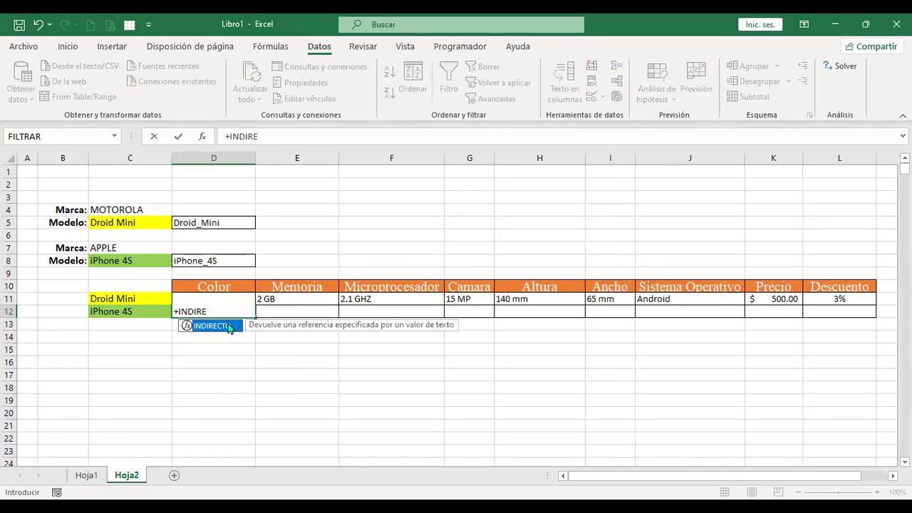
pyautogui.doubleClick(230, 328)
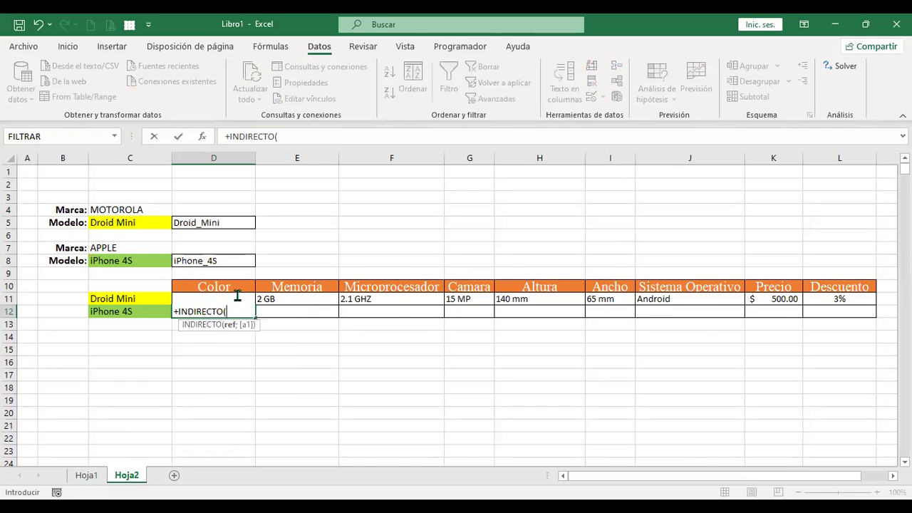
pyautogui.click(235, 260)
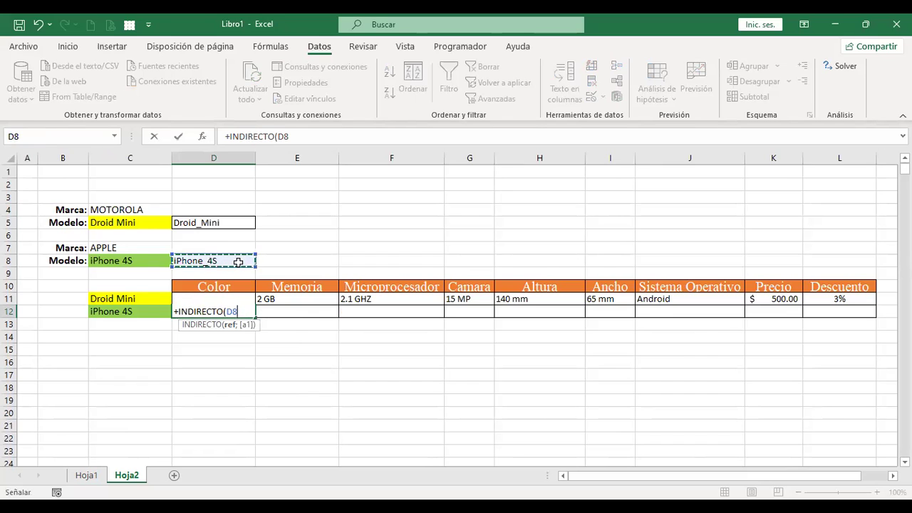
pyautogui.write('&')
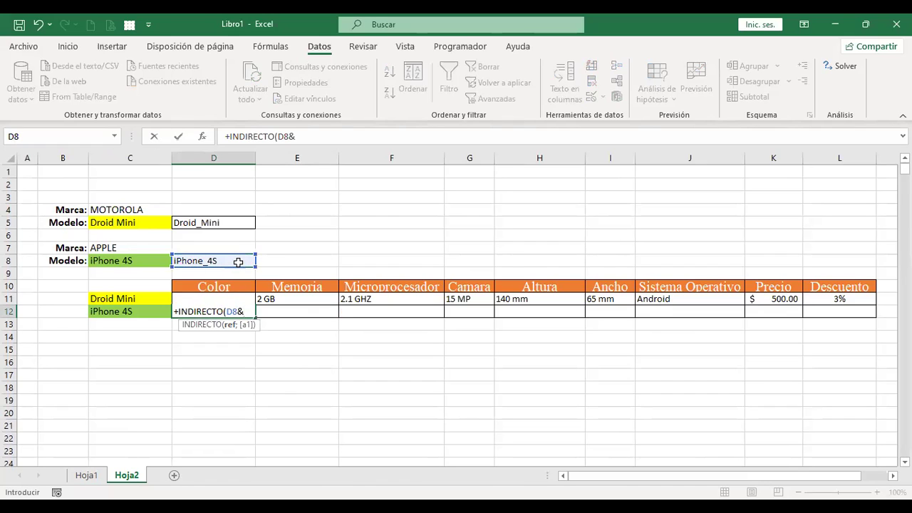
pyautogui.write('D4')
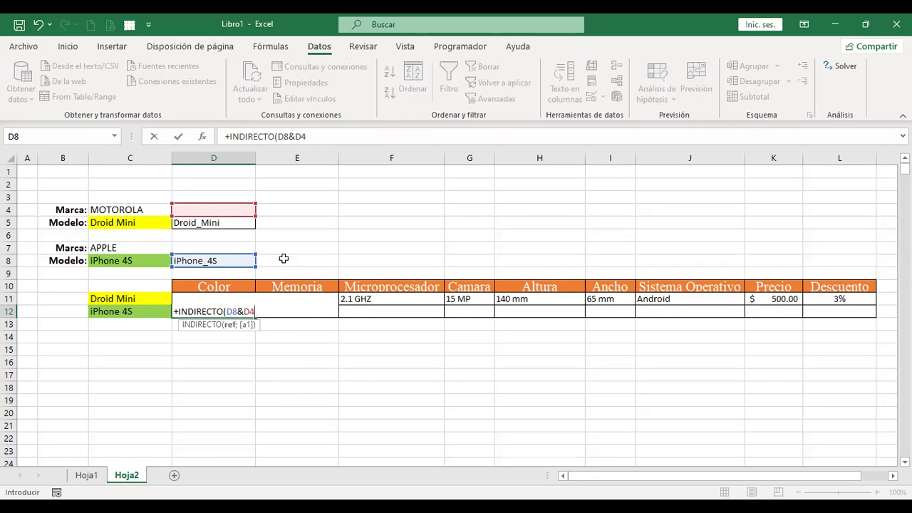
pyautogui.press('Return')
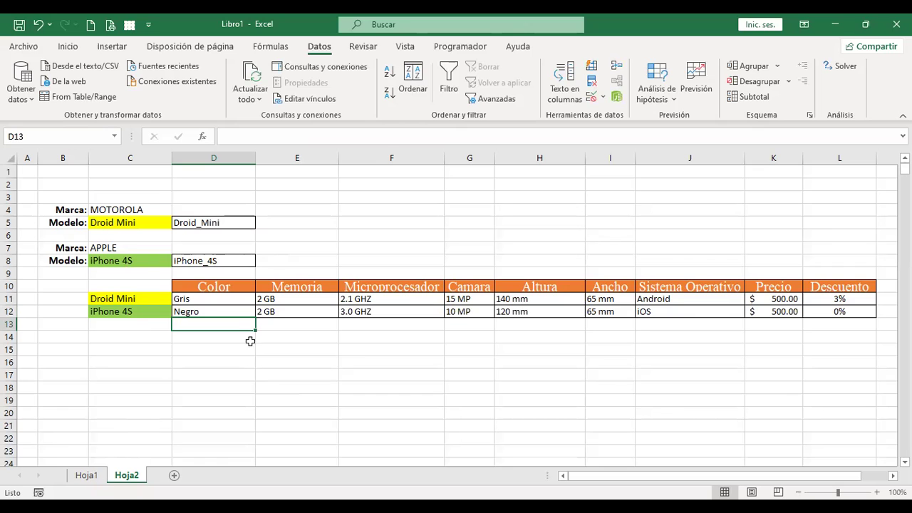
# - Check the iPhone 4S row on Hoja1, then return to the Hoja2 comparison sheet
pyautogui.click(87, 476)
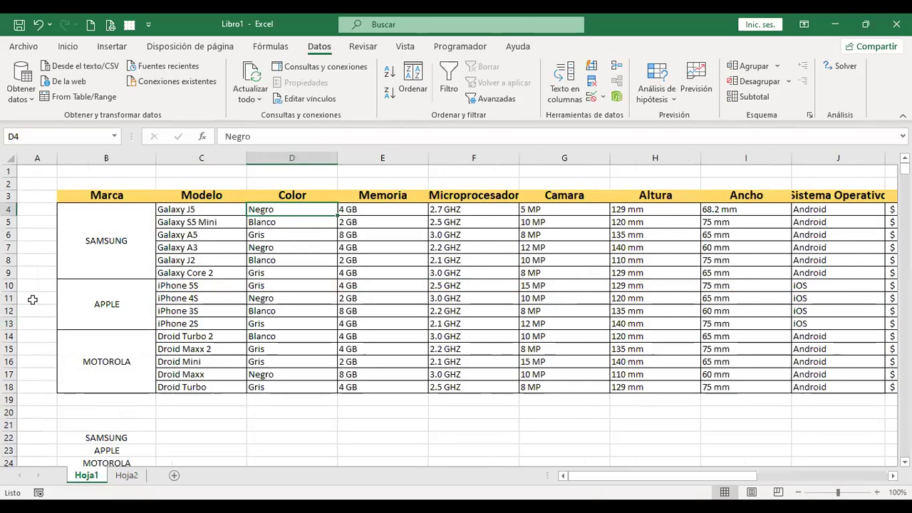
pyautogui.click(9, 298)
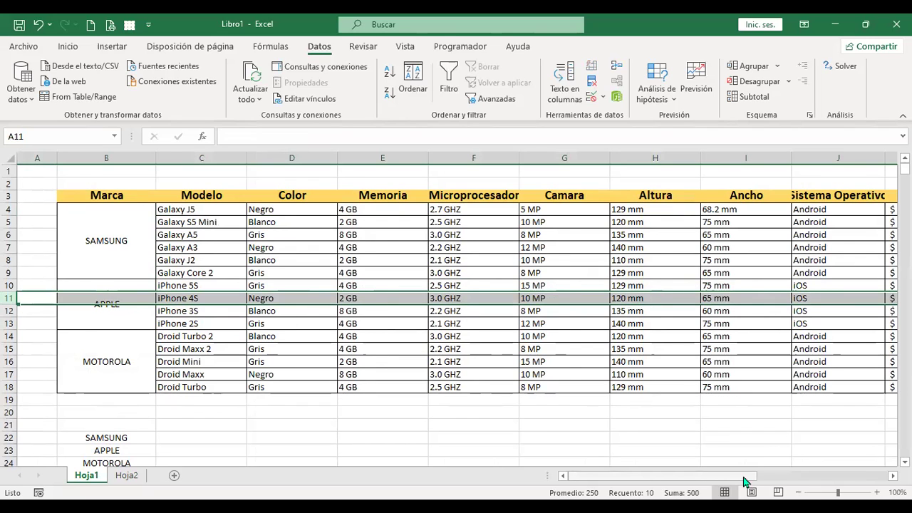
pyautogui.moveTo(753, 475); pyautogui.dragTo(782, 479)
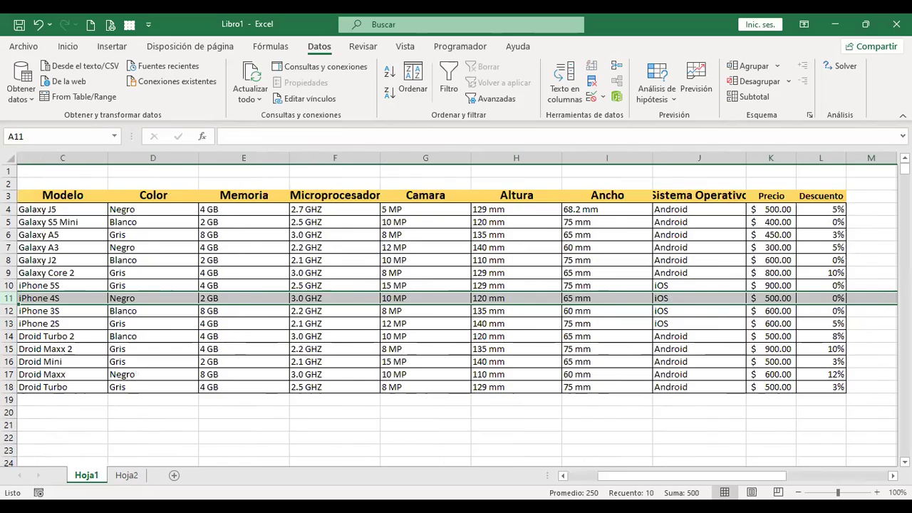
pyautogui.click(127, 476)
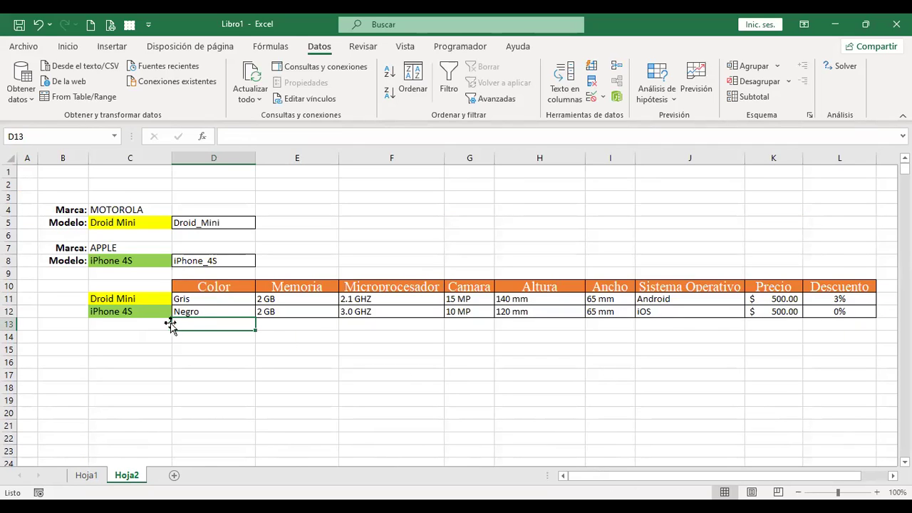
# - Set the first model's brand to SAMSUNG (C4) and its model to Galaxy J5 (C5)
pyautogui.click(160, 210)
pyautogui.click(178, 210)
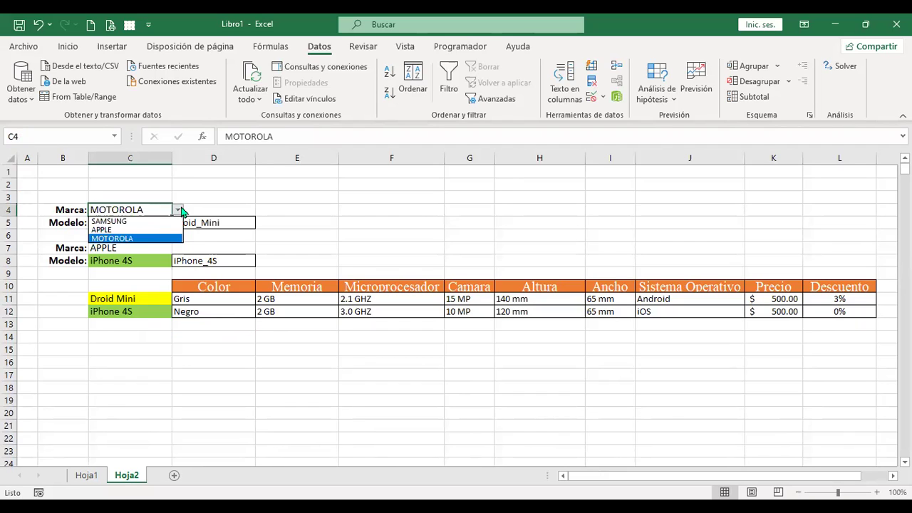
pyautogui.click(148, 222)
pyautogui.click(146, 223)
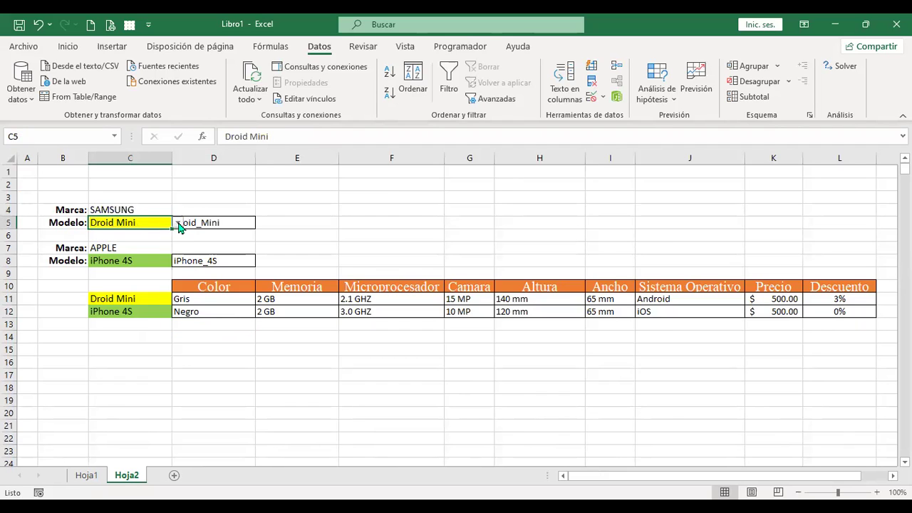
pyautogui.click(179, 223)
pyautogui.click(154, 237)
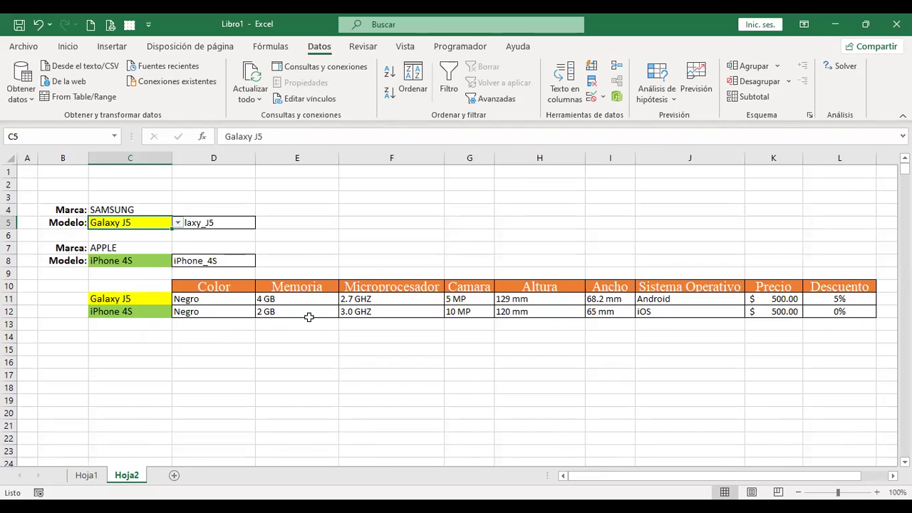
# - Set the second model's brand to MOTOROLA (C7) and its model to Droid Maxx (C8)
pyautogui.click(154, 248)
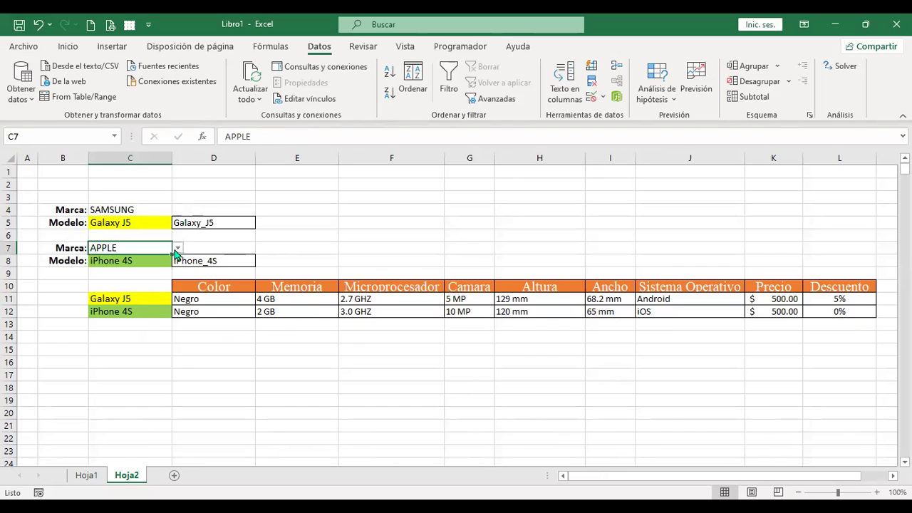
pyautogui.click(177, 249)
pyautogui.click(136, 277)
pyautogui.click(146, 261)
pyautogui.click(178, 260)
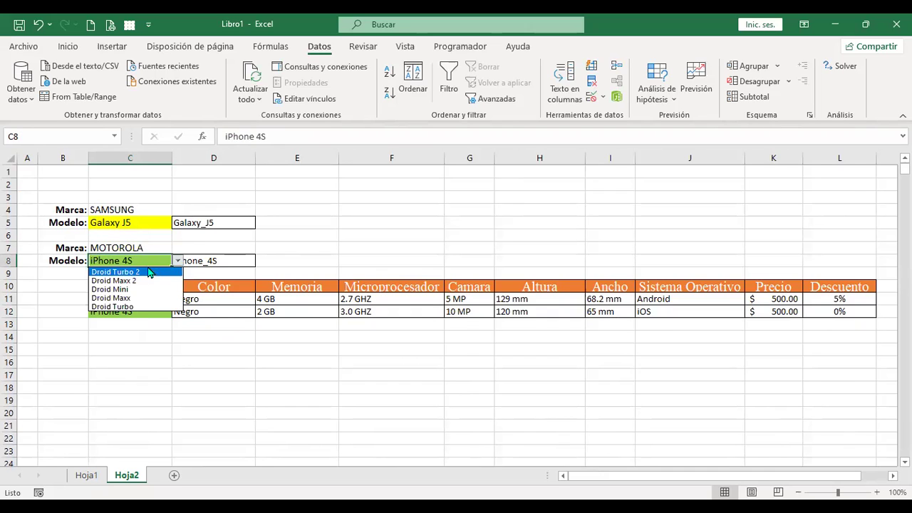
pyautogui.click(137, 298)
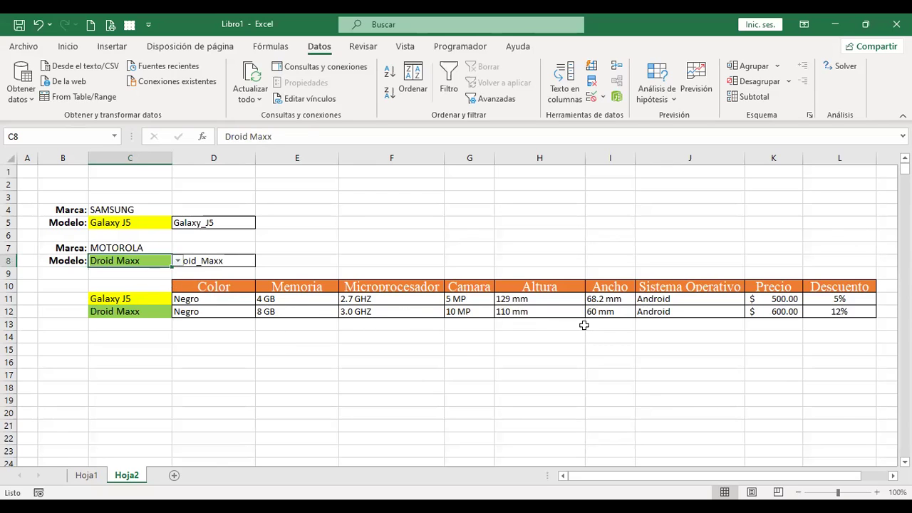
pyautogui.click(610, 326)
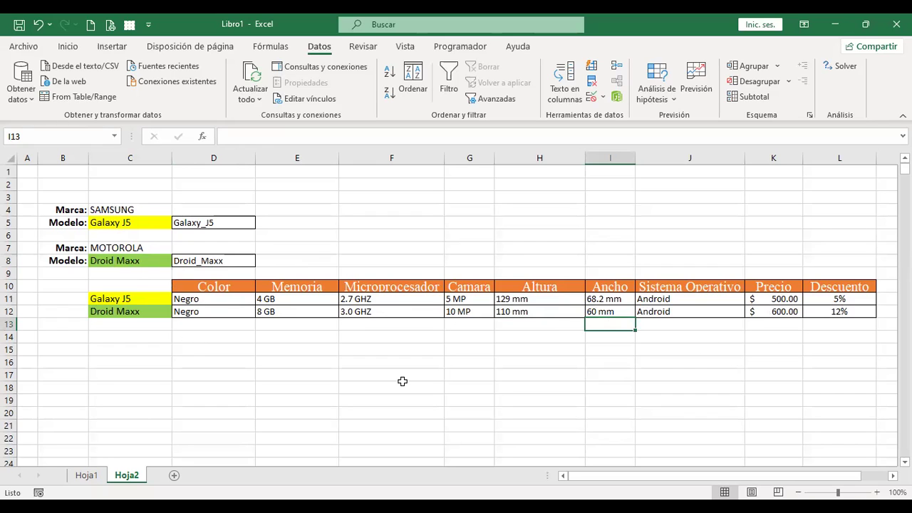
pyautogui.click(87, 475)
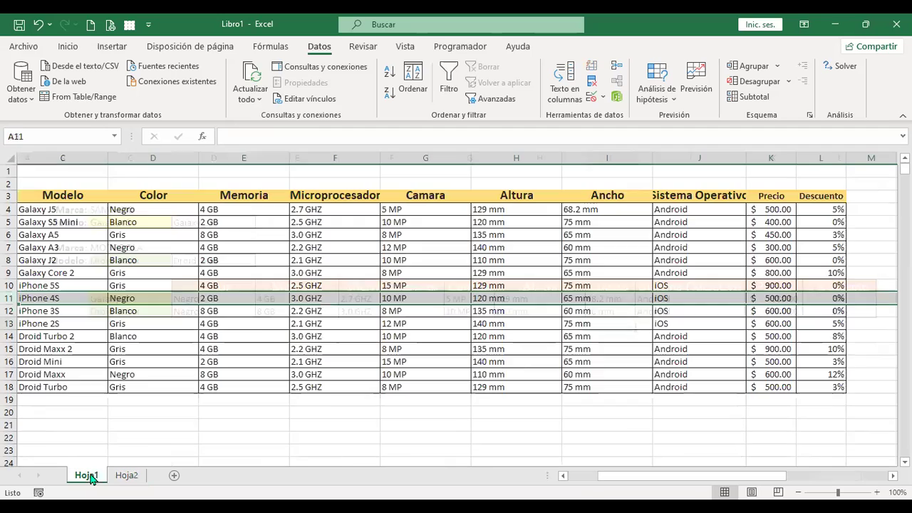
pyautogui.hotkey('ctrl', 'Home')
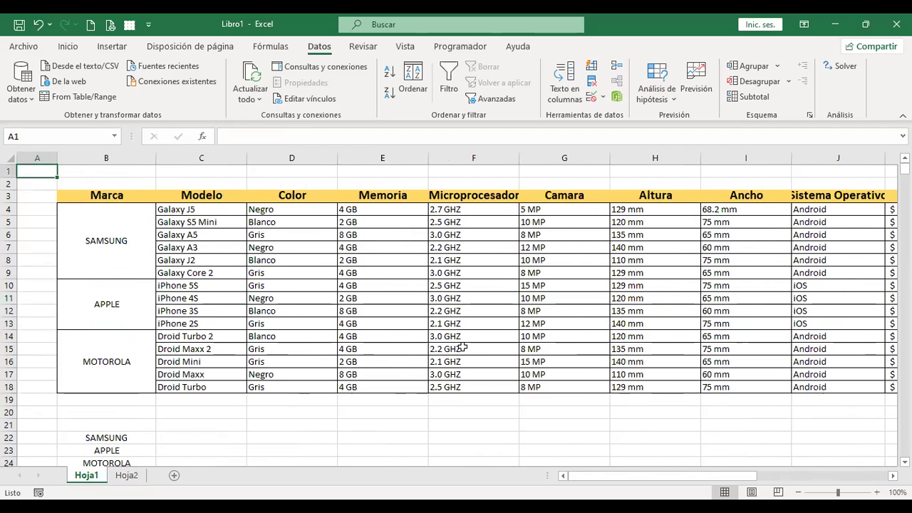
pyautogui.click(127, 476)
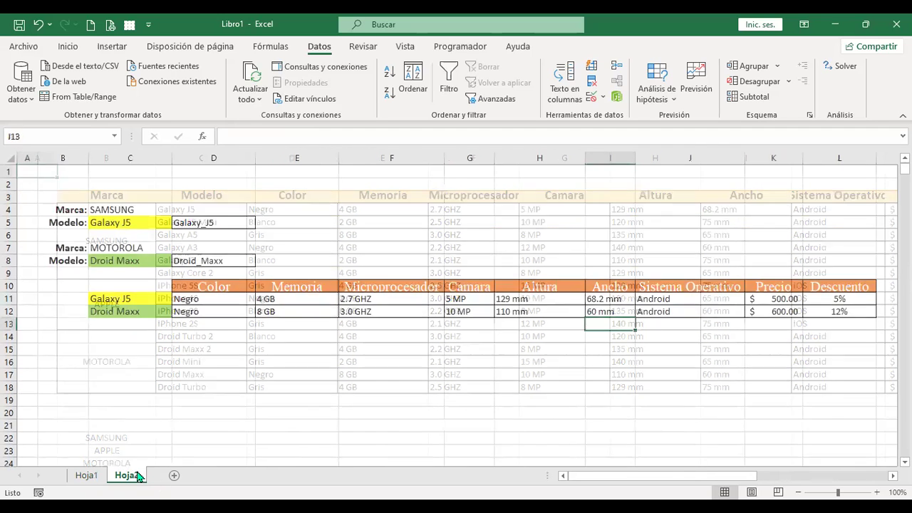
pyautogui.click(311, 220)
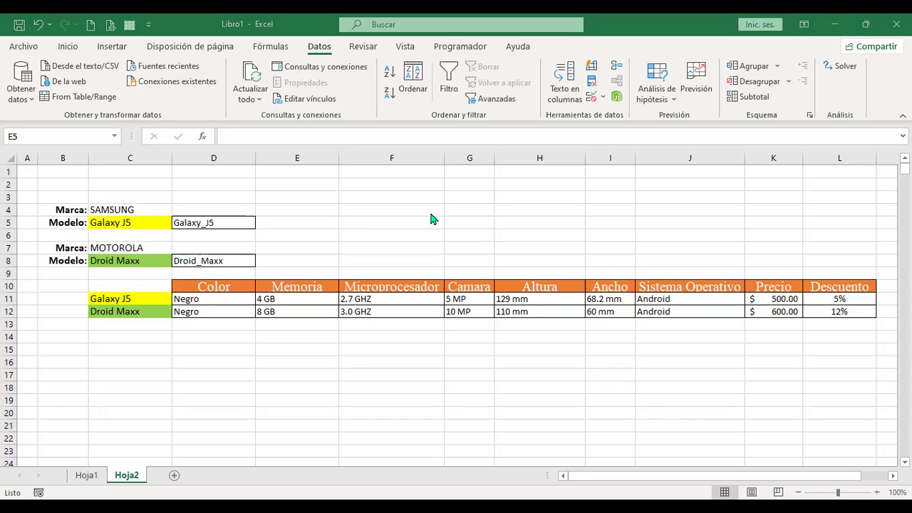
# - Add two new sheets named Total and Enero
pyautogui.click(174, 476)
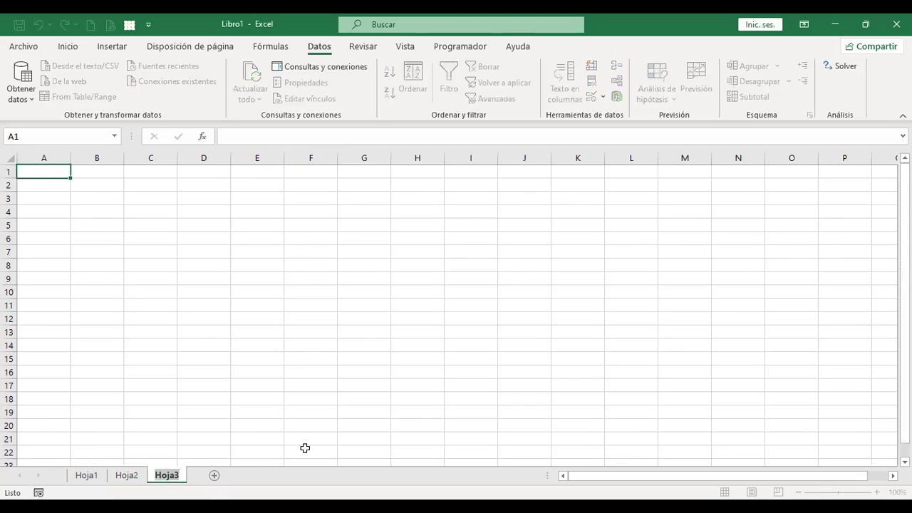
pyautogui.write('Total')
pyautogui.press('Return')
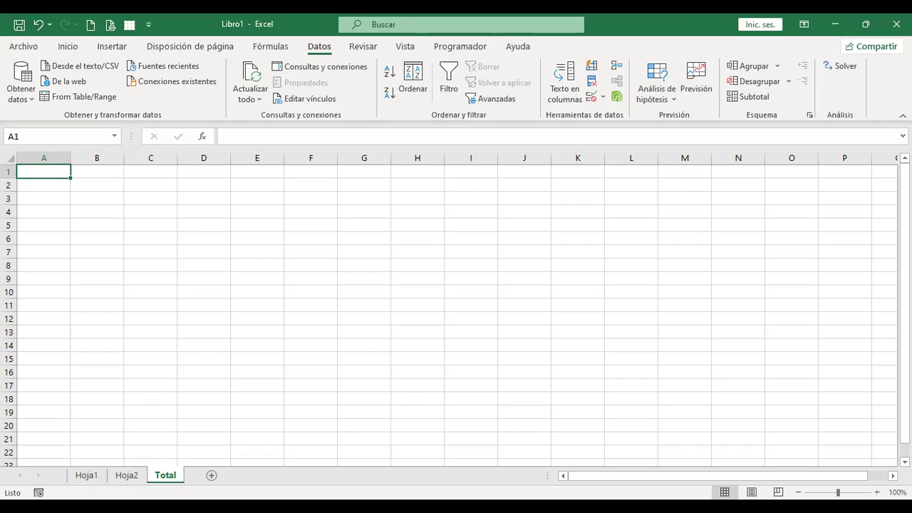
pyautogui.click(211, 475)
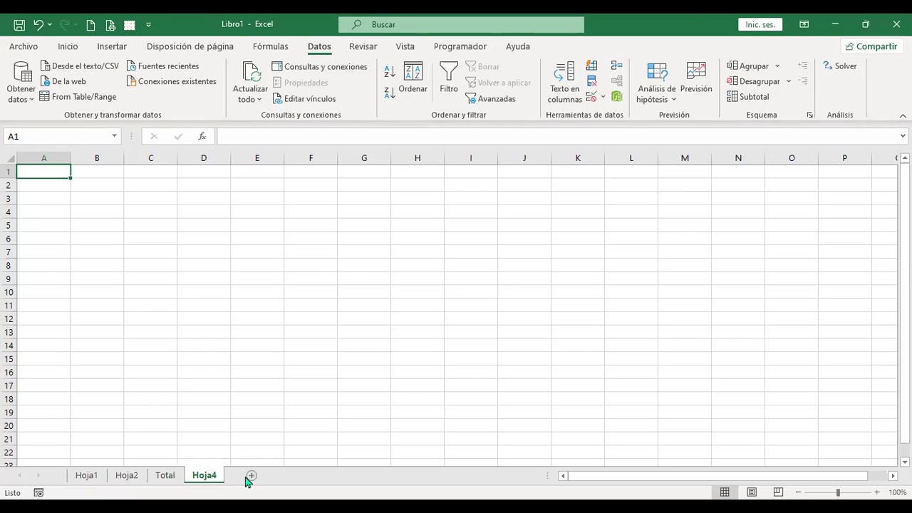
pyautogui.doubleClick(205, 475)
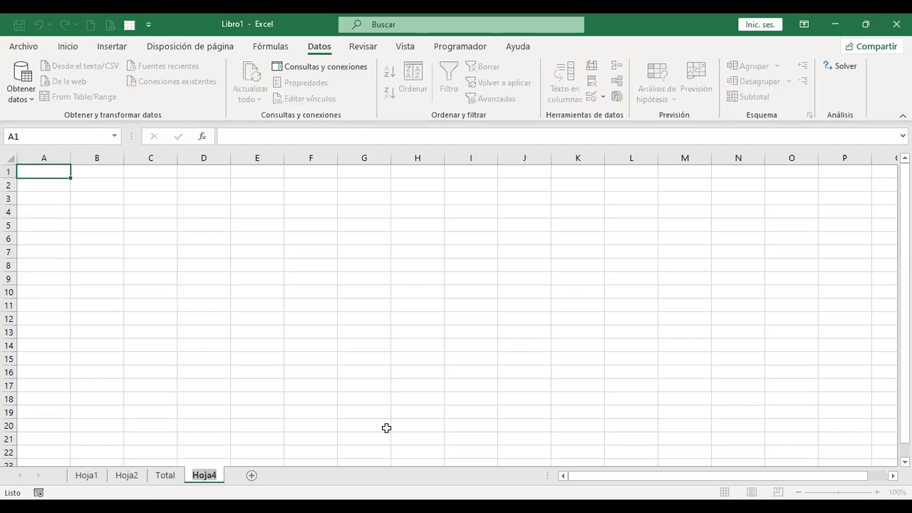
pyautogui.write('Enero')
pyautogui.press('Return')
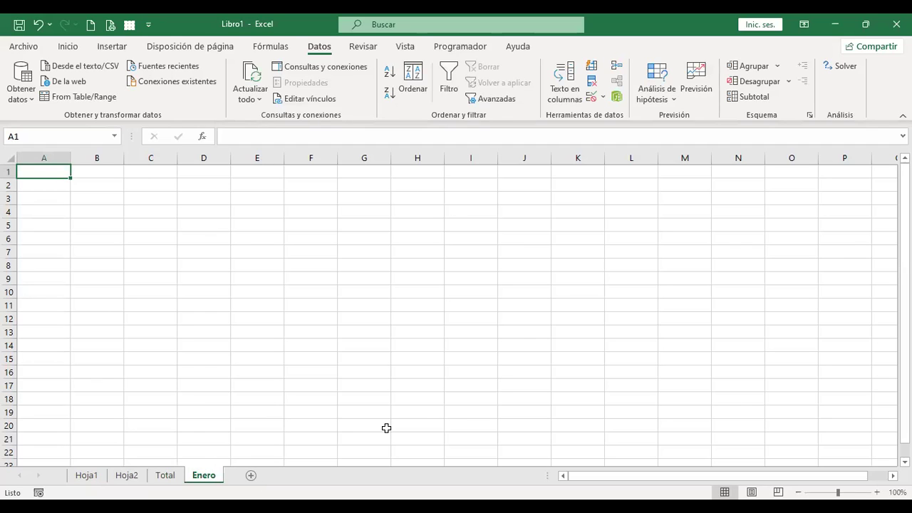
# - Add two more sheets named Febrero and Marzo
pyautogui.doubleClick(250, 477)
pyautogui.write('Febrero')
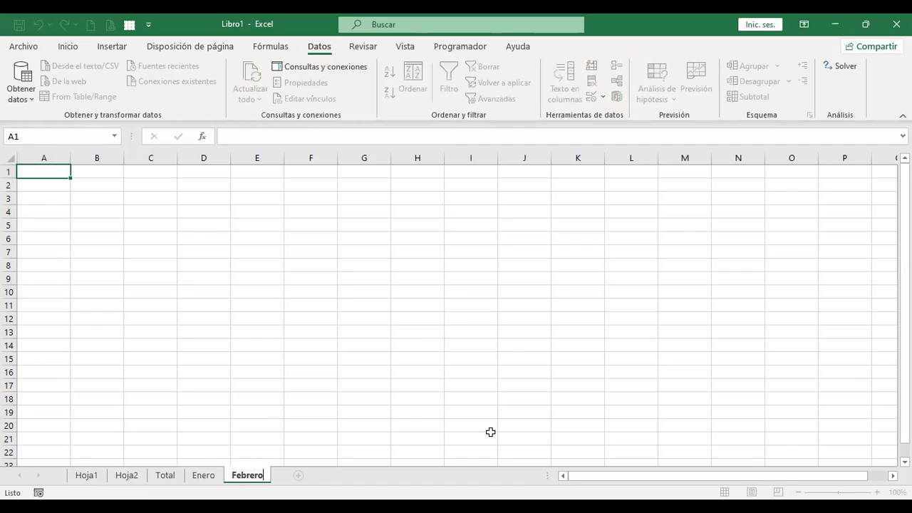
pyautogui.press('Return')
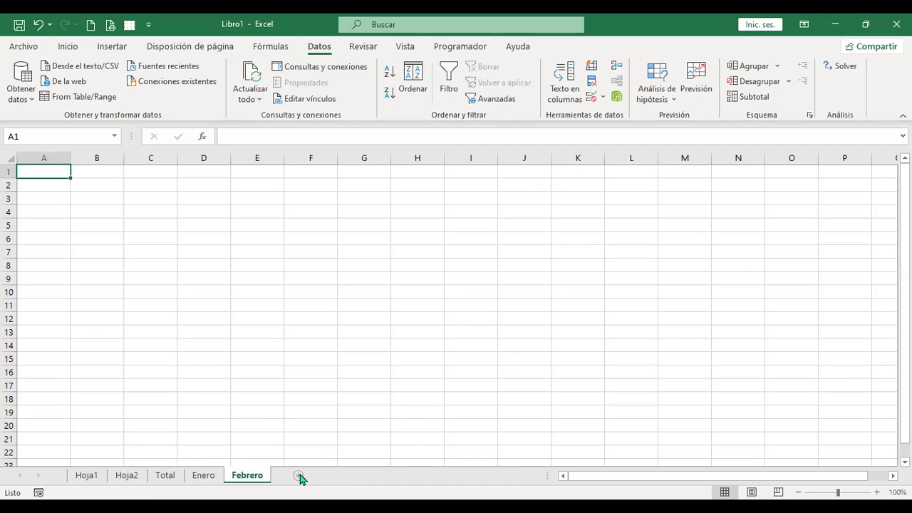
pyautogui.click(299, 476)
pyautogui.doubleClick(296, 476)
pyautogui.write('Marzo')
pyautogui.press('Return')
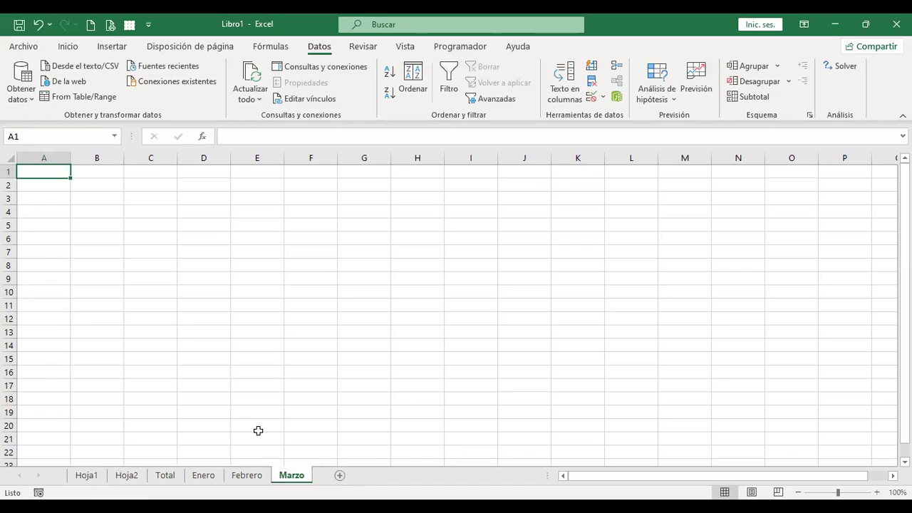
# - Flip through the Total, Enero, Febrero and Marzo sheets, ending on Enero
pyautogui.click(161, 475)
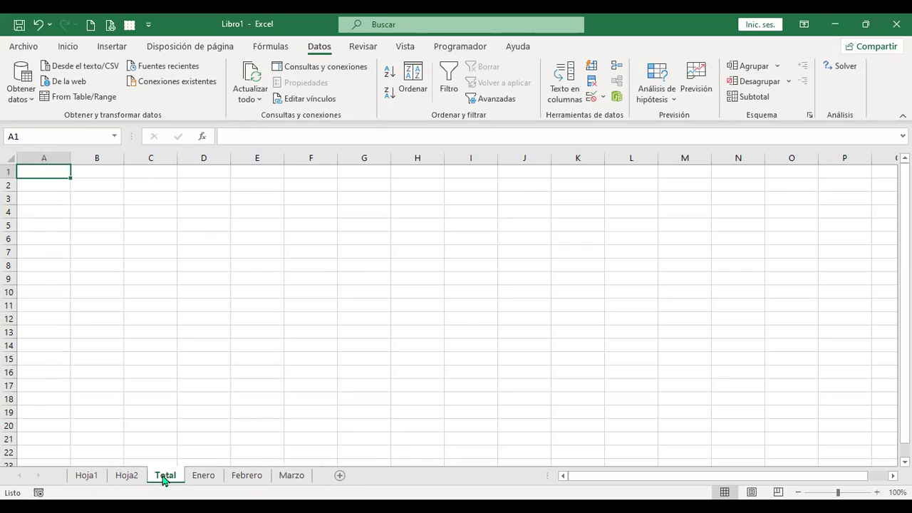
pyautogui.click(203, 475)
pyautogui.click(250, 476)
pyautogui.click(164, 476)
pyautogui.click(201, 479)
pyautogui.click(253, 479)
pyautogui.click(294, 479)
pyautogui.click(257, 480)
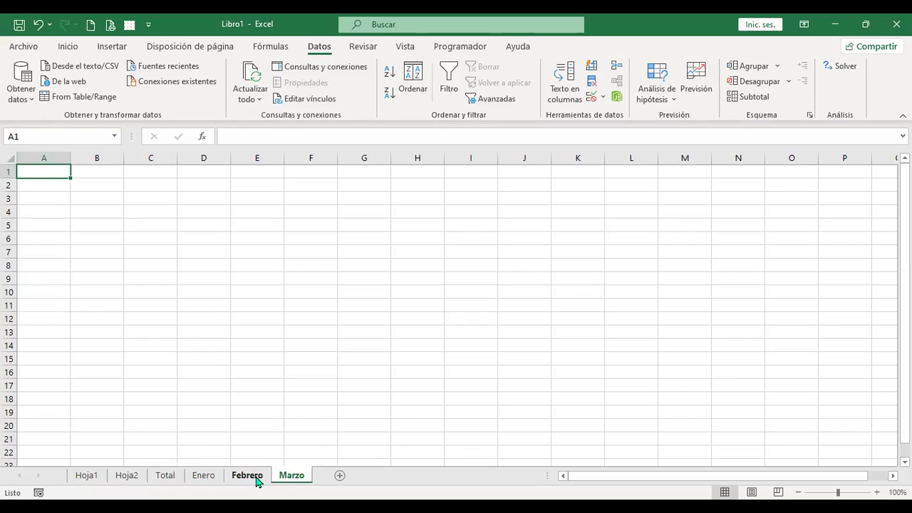
pyautogui.click(202, 480)
pyautogui.click(247, 478)
pyautogui.click(295, 479)
pyautogui.click(210, 481)
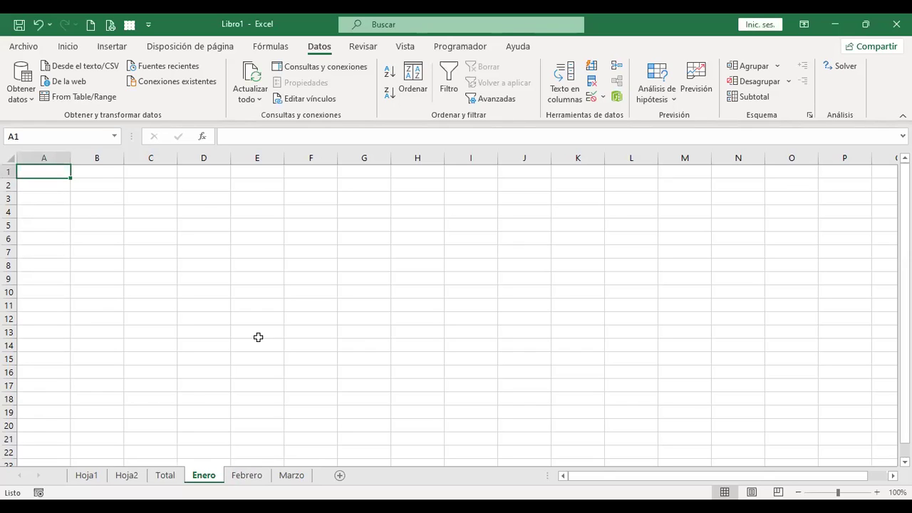
# - Raise the font size of the whole Enero sheet to 16
pyautogui.click(10, 155)
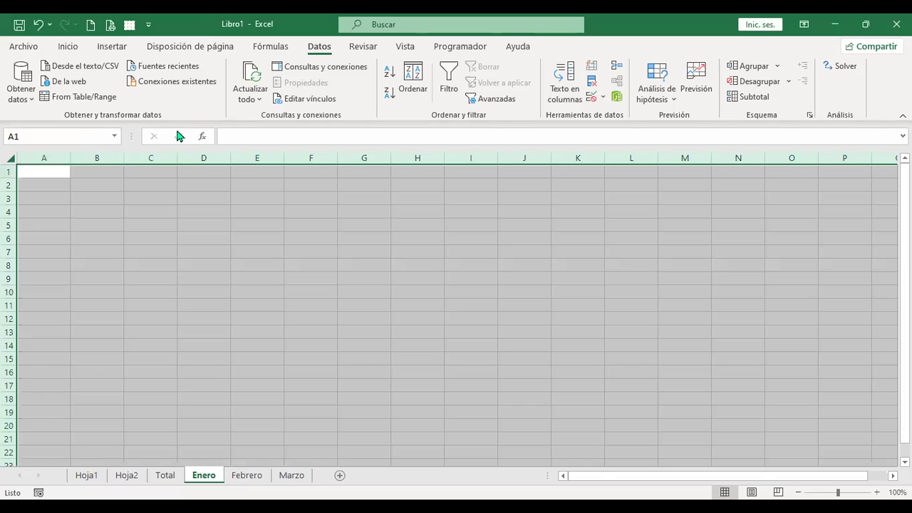
pyautogui.click(68, 46)
pyautogui.click(189, 71)
pyautogui.click(190, 71)
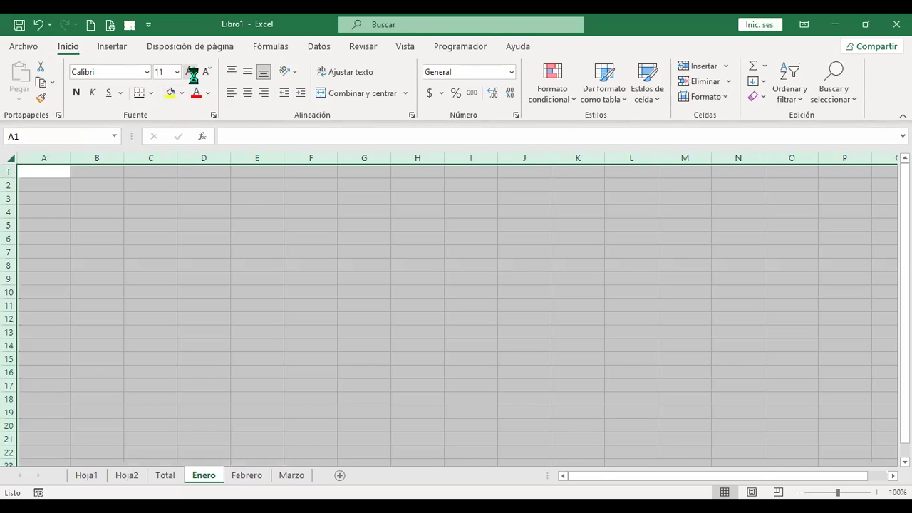
pyautogui.click(189, 71)
pyautogui.scroll(2, 439, 305)
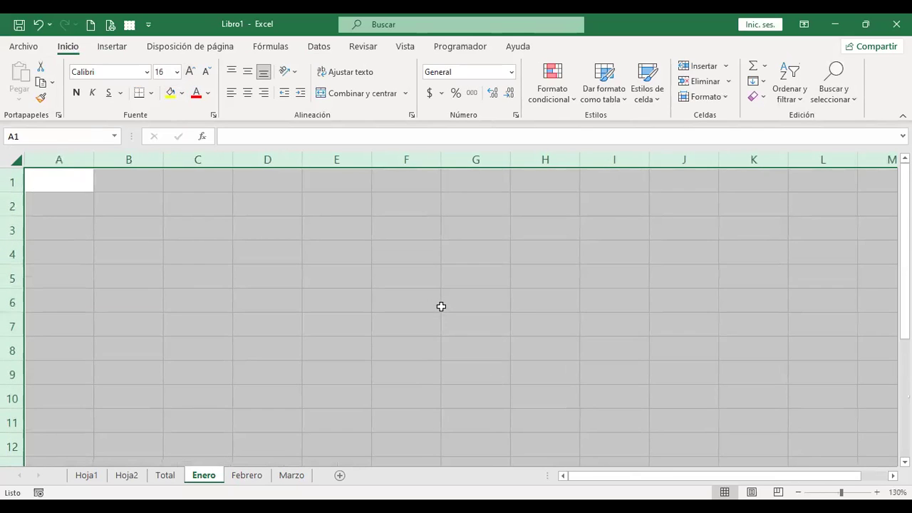
# - Enter the headers Producto in A1 and Ventas in B1
pyautogui.hotkey('ctrl', 'Home')
pyautogui.write('Produ')
pyautogui.press('BackSpace')
pyautogui.write('ducto')
pyautogui.press('Return')
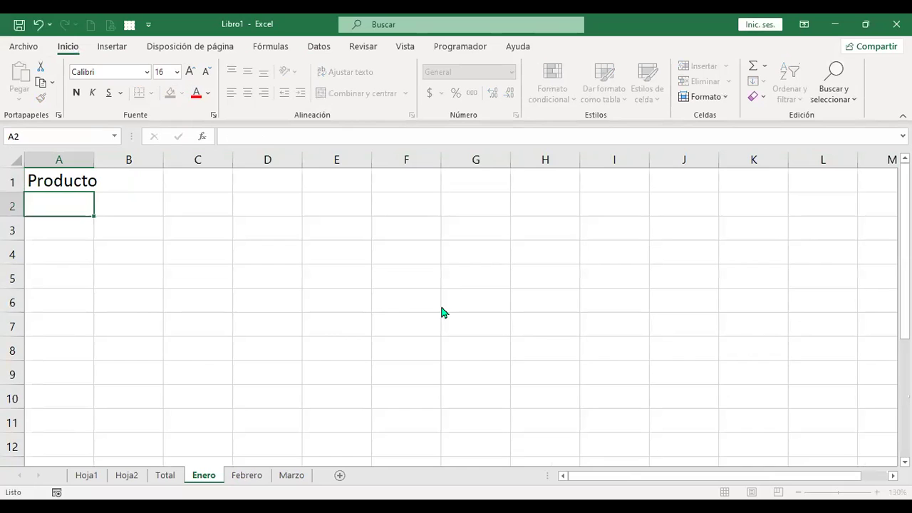
pyautogui.press('Up')
pyautogui.press('Right')
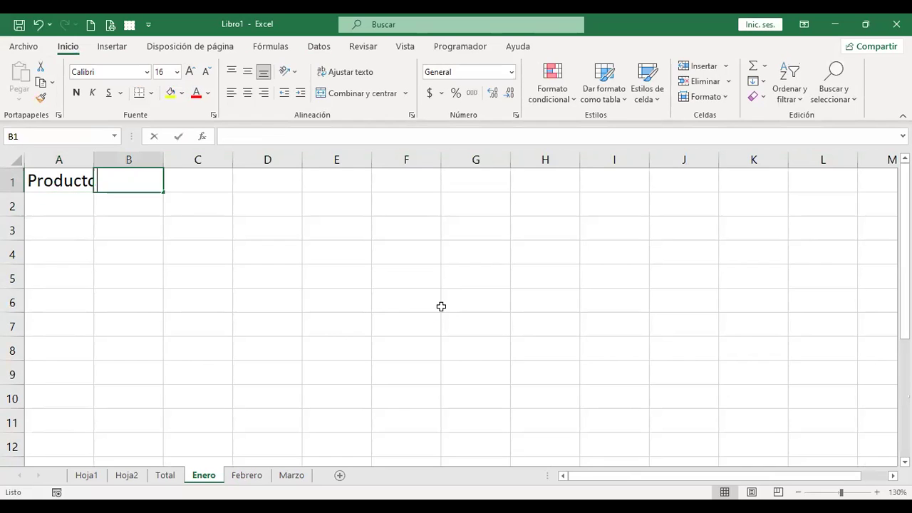
pyautogui.write('Ventas')
pyautogui.press('Return')
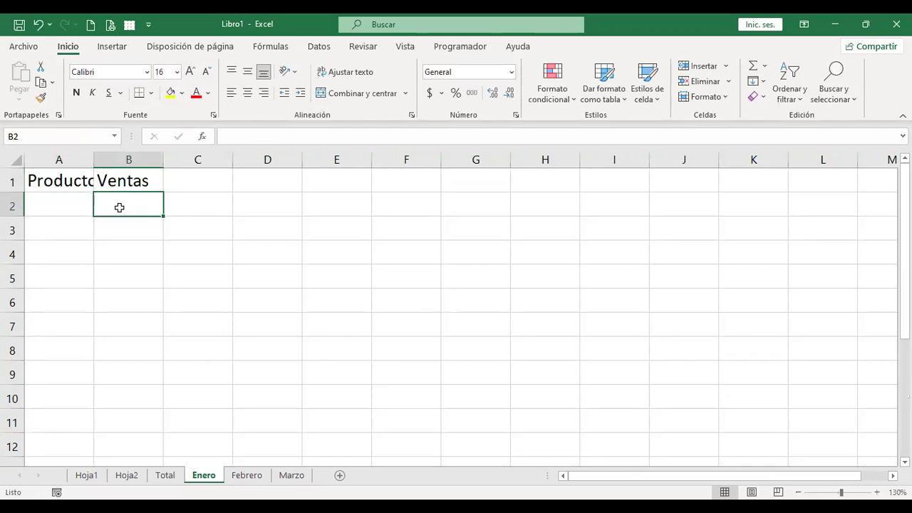
# - Autofit column A to the Producto header and enter Producto 1 in A2
pyautogui.click(86, 196)
pyautogui.hotkey('alt', 'h')
pyautogui.press('o')
pyautogui.press('i')
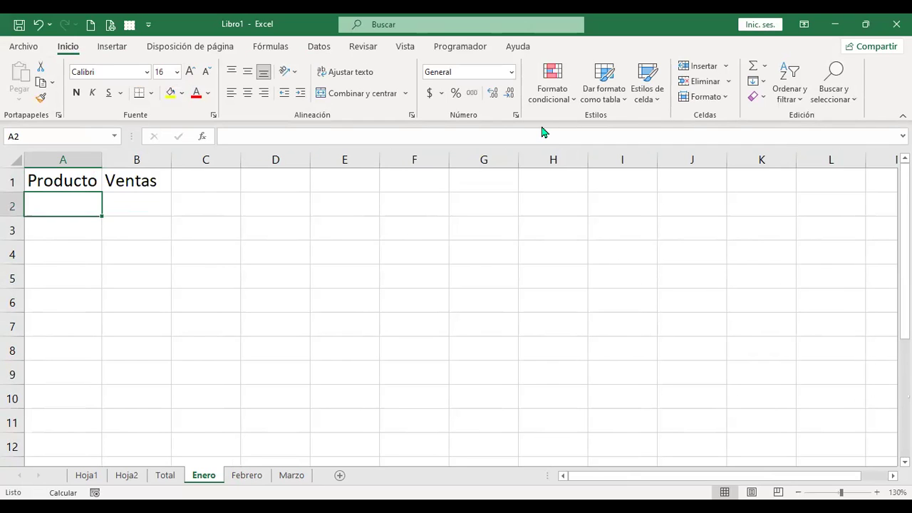
pyautogui.write('Producto')
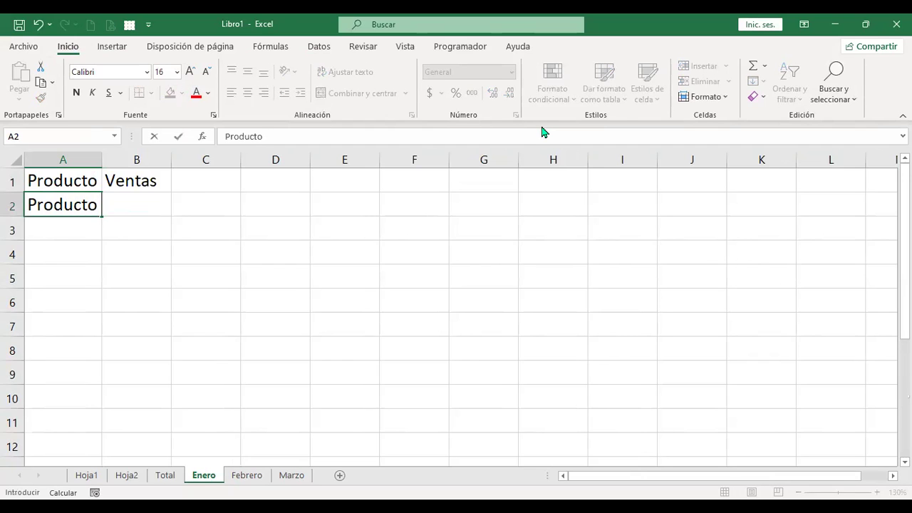
pyautogui.write(' 1')
pyautogui.press('Return')
# - Copy Producto 1 into A3 and change it to Producto 2
pyautogui.press('Up')
pyautogui.hotkey('ctrl', 'c')
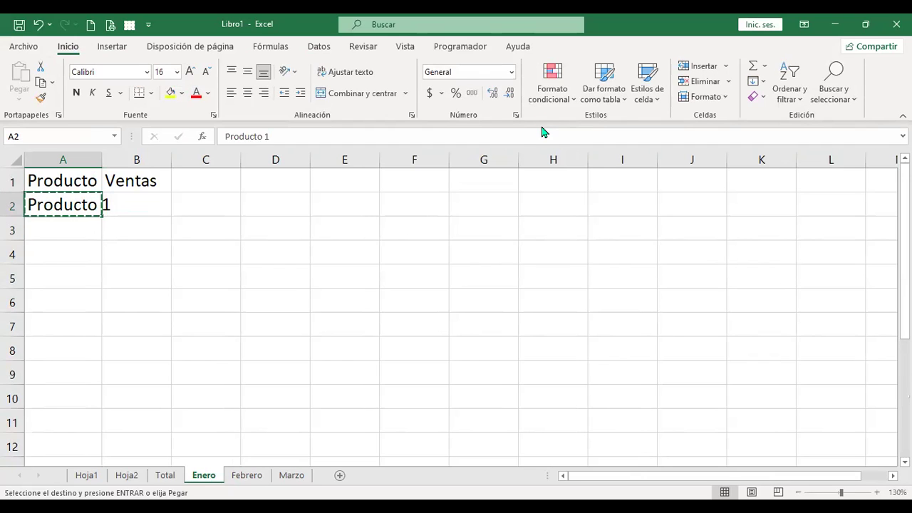
pyautogui.press('Down')
pyautogui.hotkey('ctrl', 'v')
pyautogui.press('F2')
pyautogui.press('BackSpace')
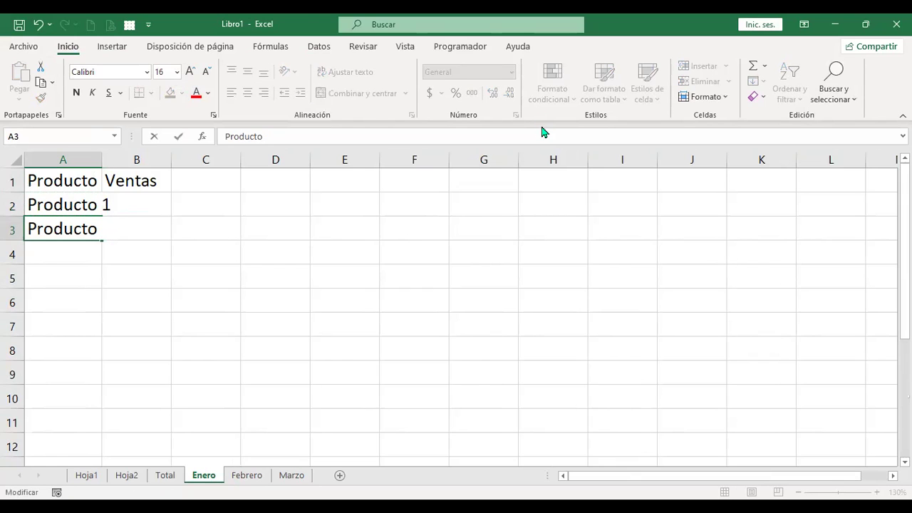
pyautogui.write('2')
pyautogui.press('Return')
pyautogui.press('Up')
# - Make A4 read Producto 3 and autofit column A to the product names
pyautogui.hotkey('ctrl', 'c')
pyautogui.press('Down')
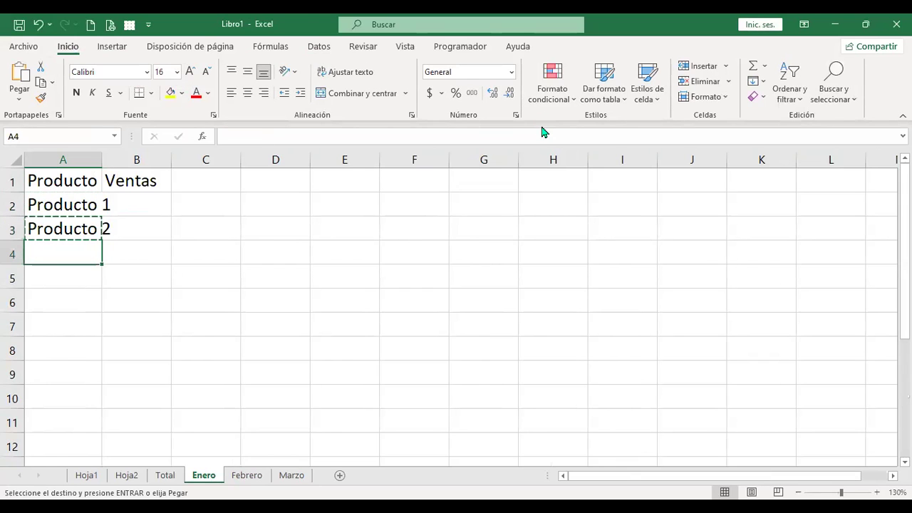
pyautogui.hotkey('ctrl', 'v')
pyautogui.press('F2')
pyautogui.press('BackSpace')
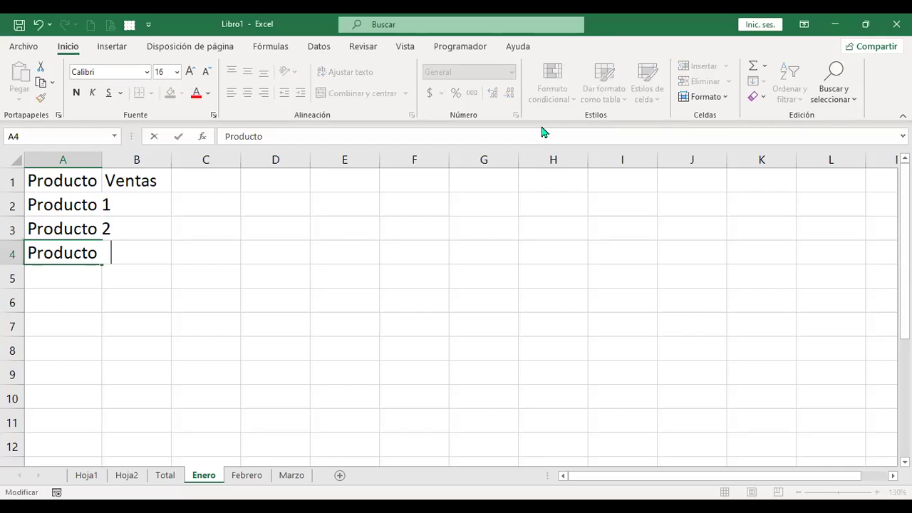
pyautogui.write('3')
pyautogui.press('Return')
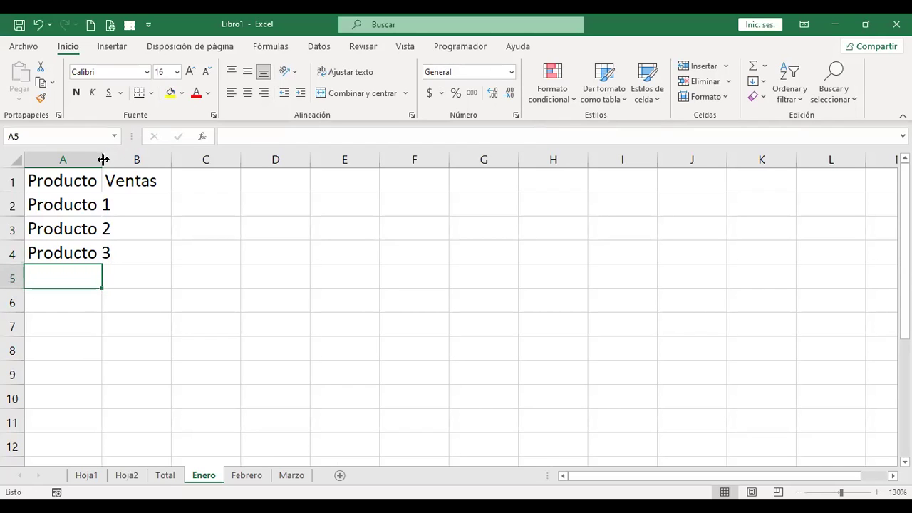
pyautogui.doubleClick(103, 160)
pyautogui.click(146, 180)
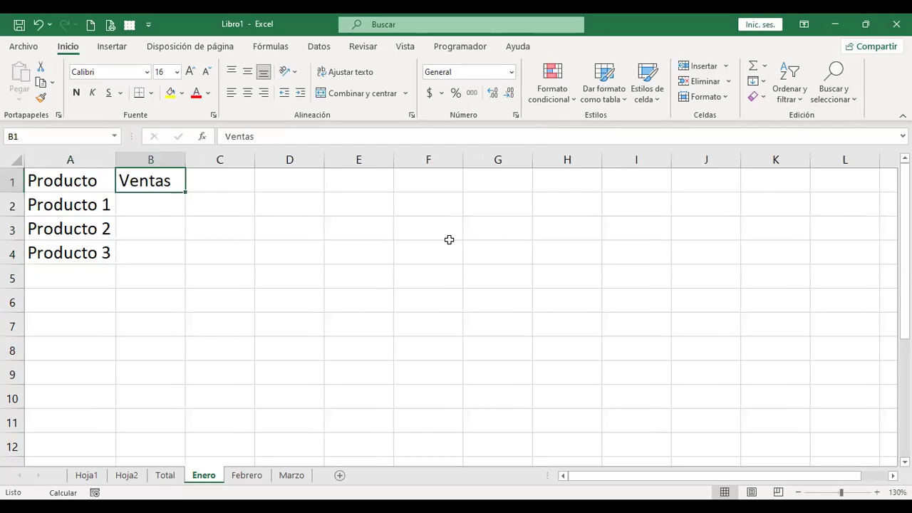
# - Enter Ventas of 30000, 67000 and 40000 in B2:B4
pyautogui.press('Down')
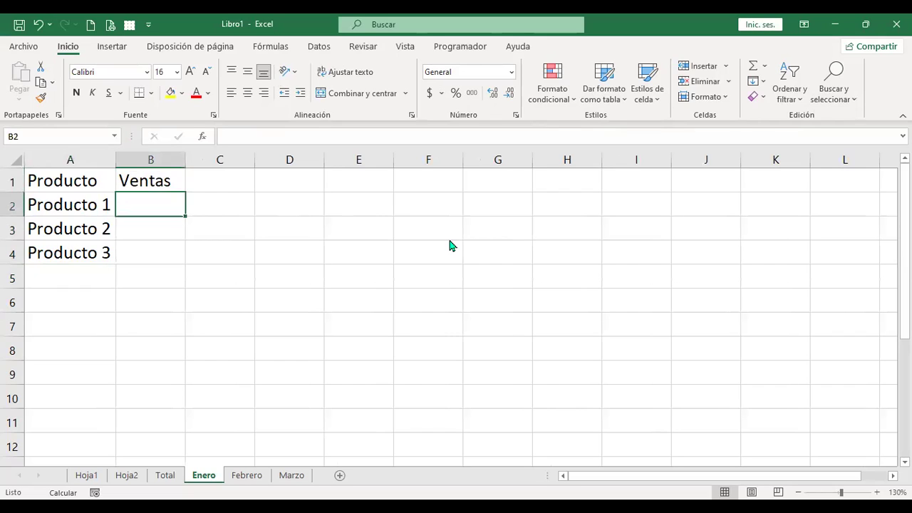
pyautogui.write('30000')
pyautogui.press('Return')
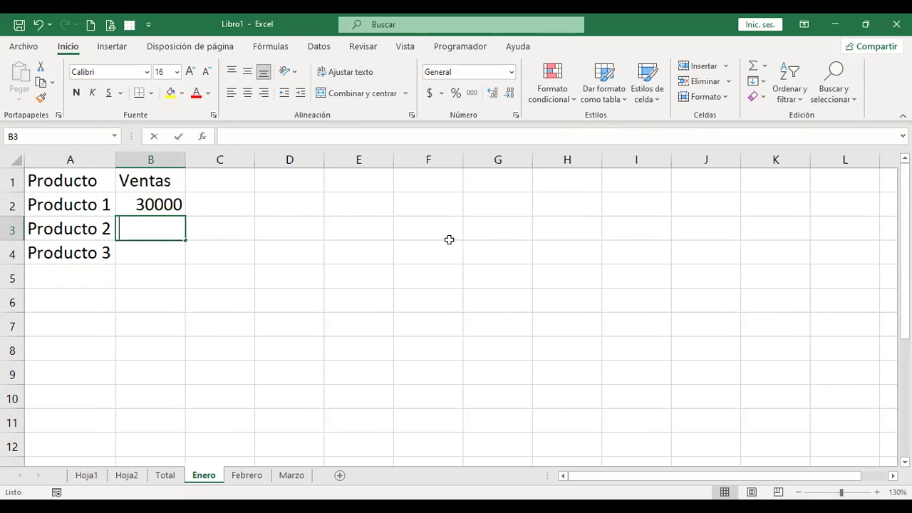
pyautogui.write('67000')
pyautogui.press('Return')
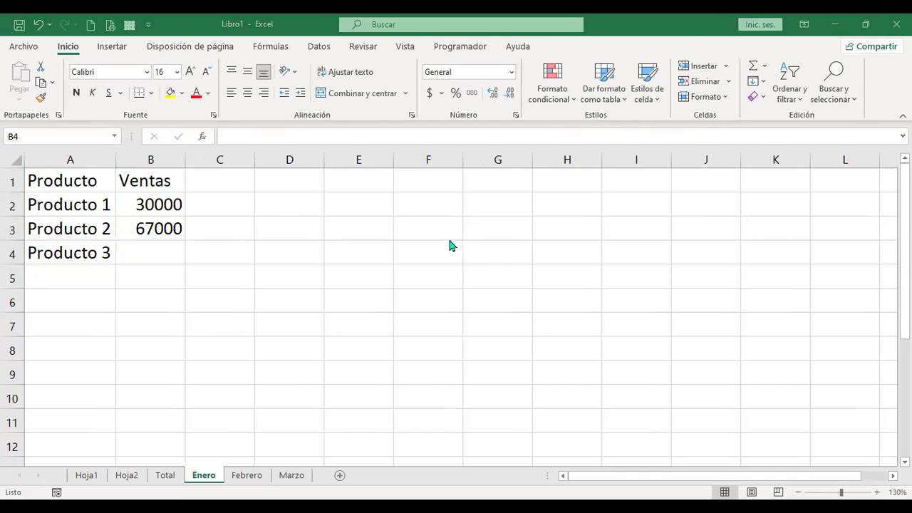
pyautogui.write('40')
pyautogui.write('000')
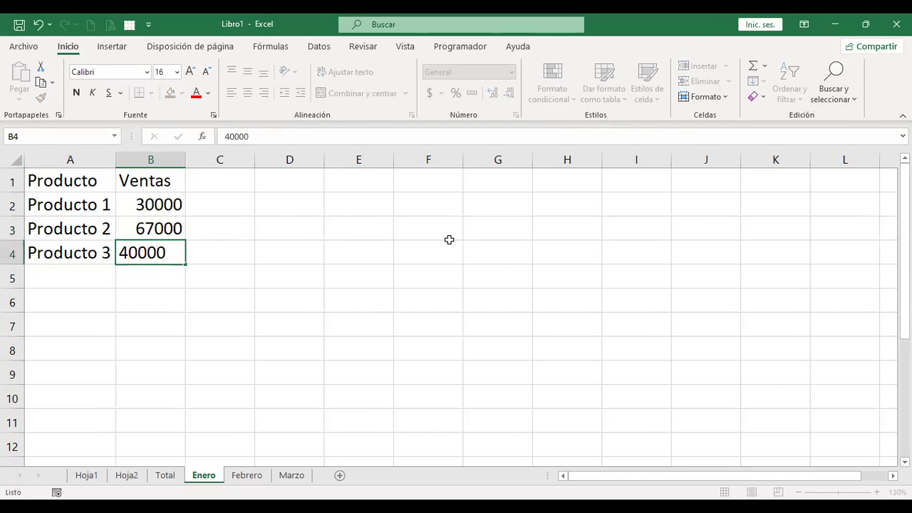
pyautogui.press('Return')
# - Apply the Accounting currency format to the sales figures in B2:B4
pyautogui.press('Up')
pyautogui.press('Up')
pyautogui.hotkey('shift', 'Up')
pyautogui.hotkey('shift', 'Down')
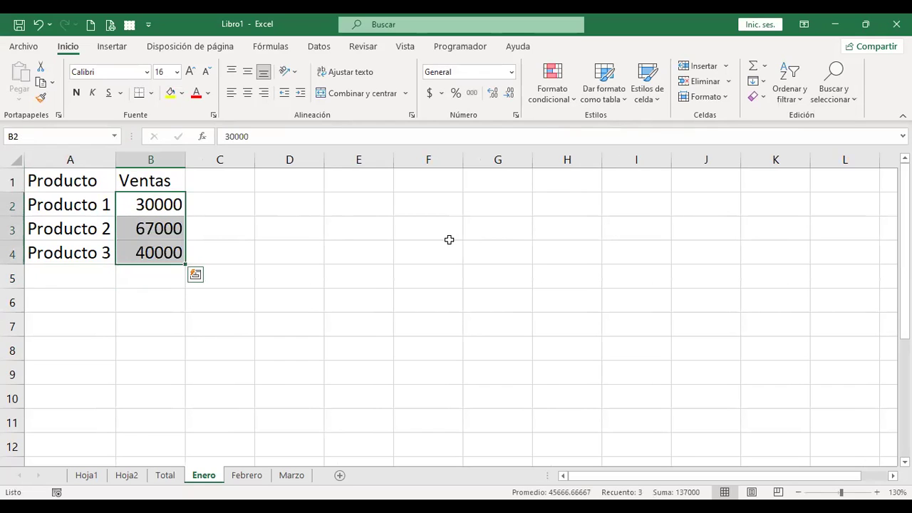
pyautogui.click(426, 94)
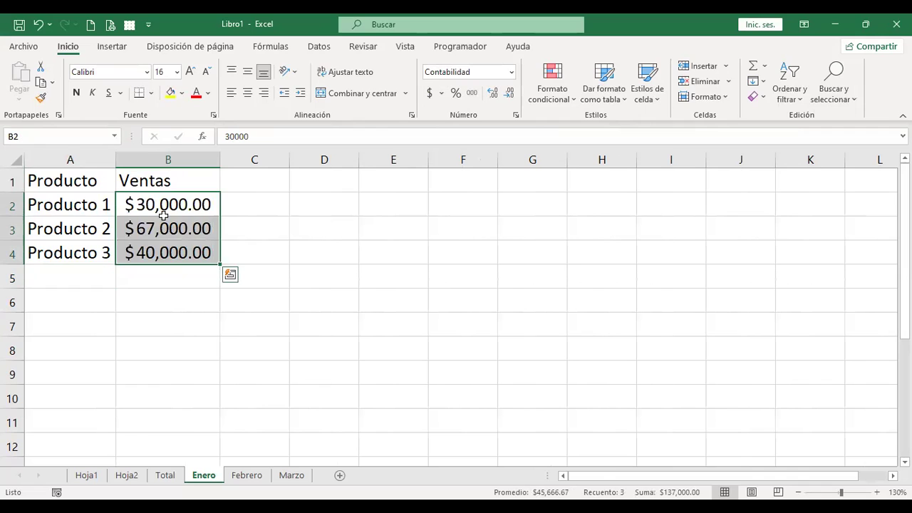
# - Copy the entire Enero sheet and paste it into the Febrero sheet
pyautogui.click(17, 156)
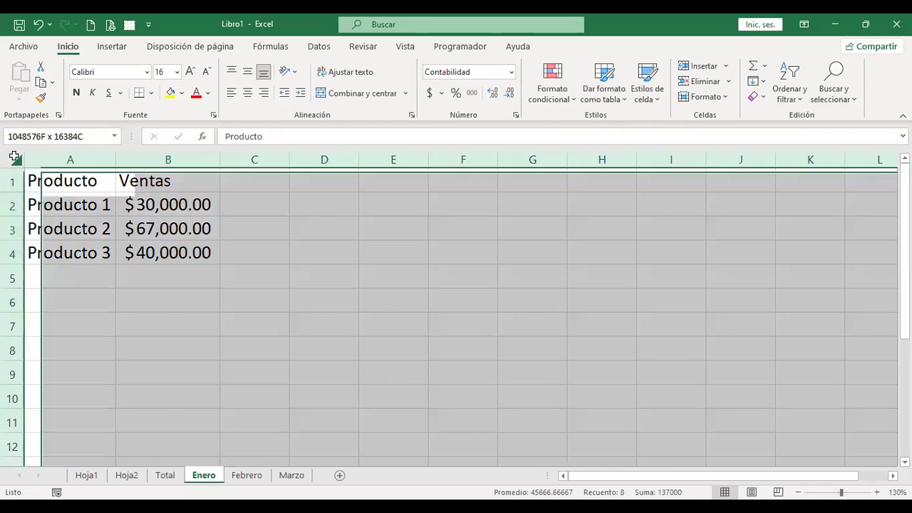
pyautogui.hotkey('ctrl', 'c')
pyautogui.click(247, 476)
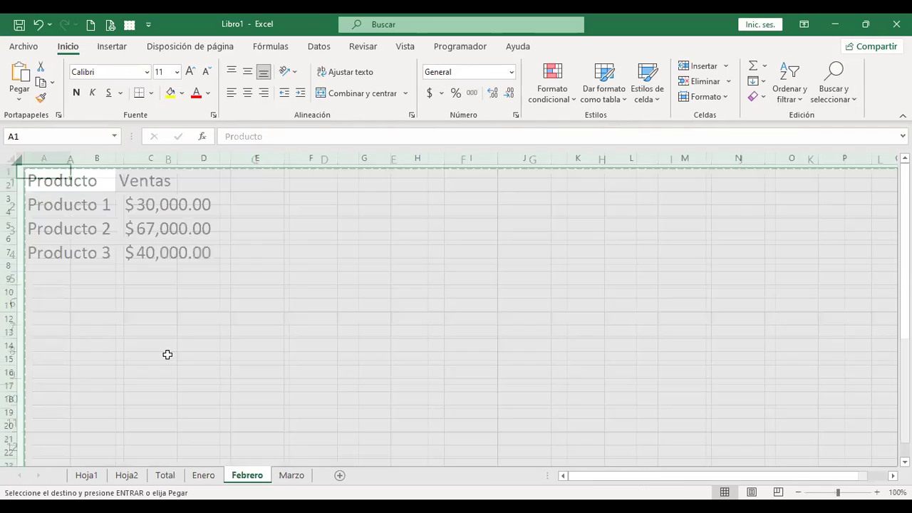
pyautogui.click(10, 156)
pyautogui.hotkey('ctrl', 'v')
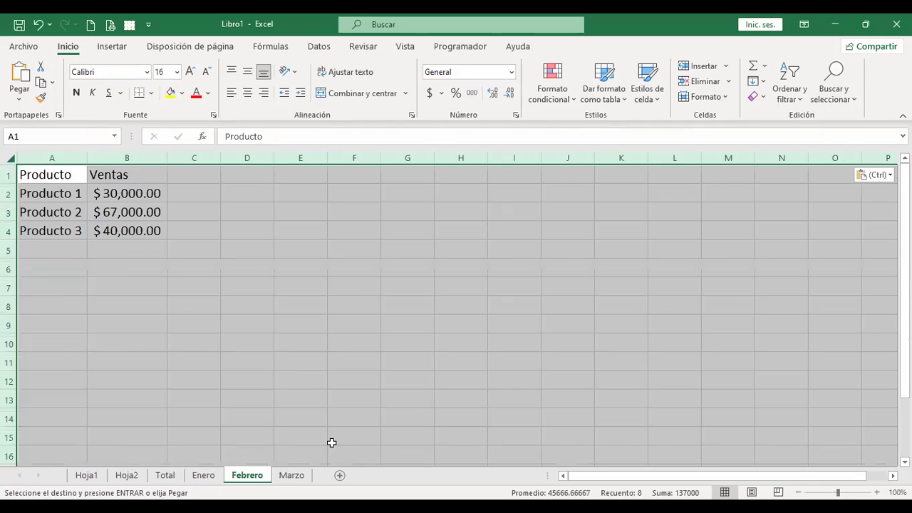
pyautogui.keyDown('ctrl'); pyautogui.scroll(1, 226, 283); pyautogui.keyUp('ctrl')
pyautogui.keyDown('ctrl'); pyautogui.scroll(2, 312, 425); pyautogui.keyUp('ctrl')
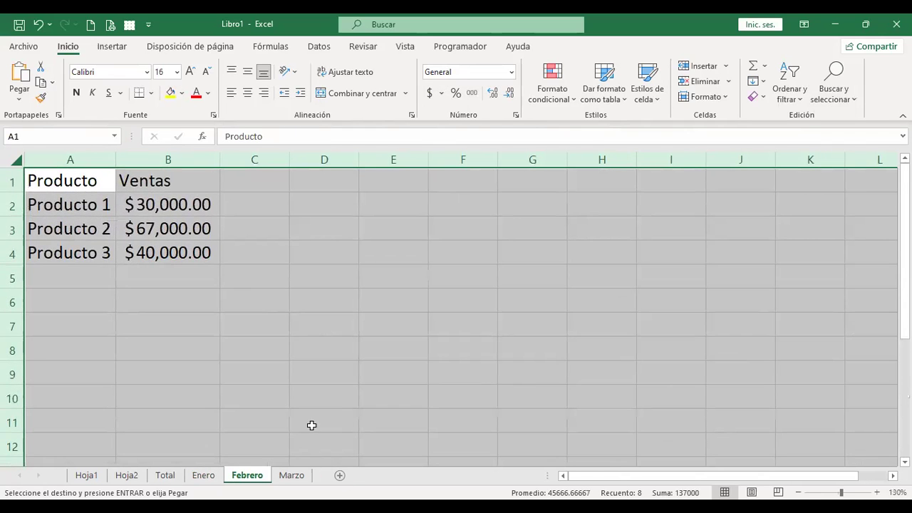
# - Paste the copied Enero table into the Marzo sheet as well
pyautogui.click(299, 477)
pyautogui.click(12, 158)
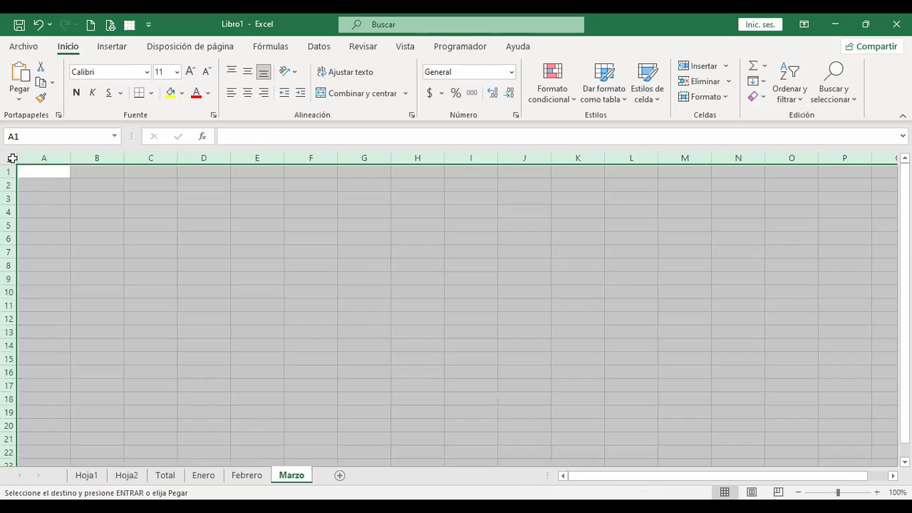
pyautogui.hotkey('ctrl', 'v')
pyautogui.keyDown('ctrl'); pyautogui.scroll(2, 209, 317); pyautogui.keyUp('ctrl')
pyautogui.keyDown('ctrl'); pyautogui.scroll(1, 210, 318); pyautogui.keyUp('ctrl')
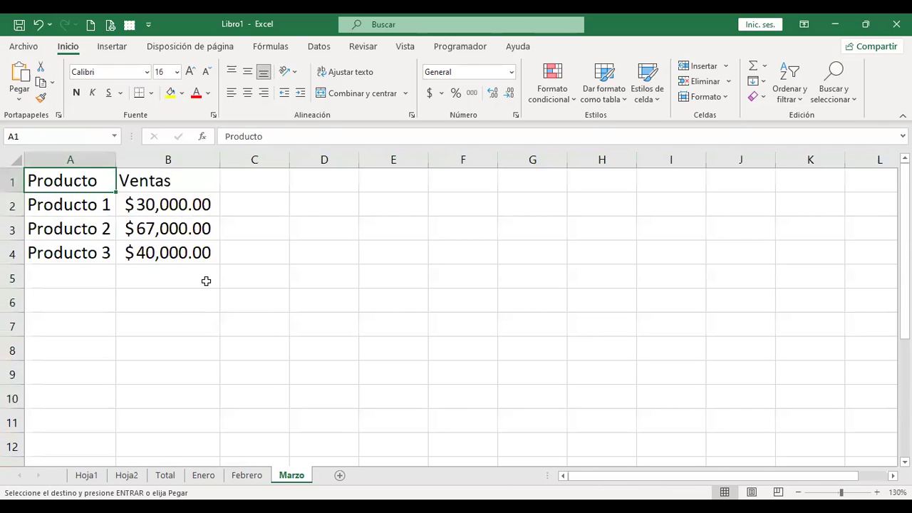
# - Overwrite Marzo's Ventas with 50,000, 90,000 and 49,000, then switch to Febrero
pyautogui.click(158, 205)
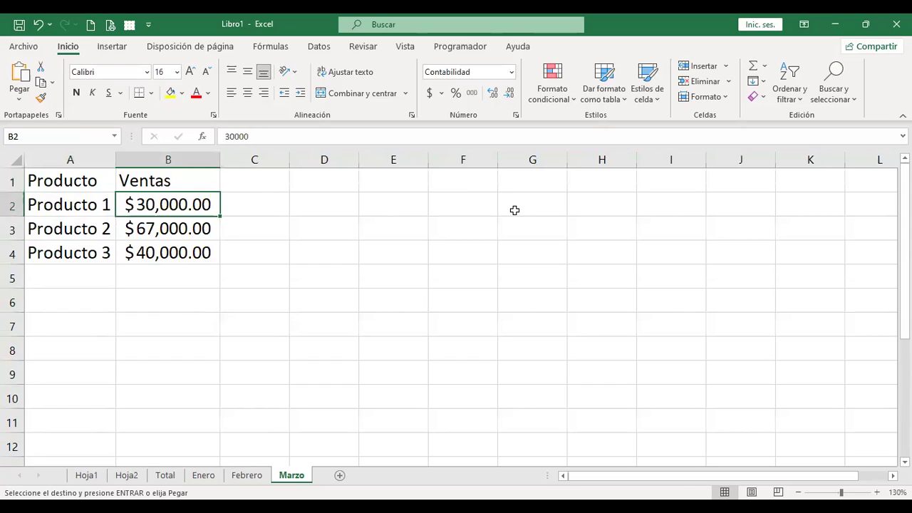
pyautogui.write('50000')
pyautogui.press('Return')
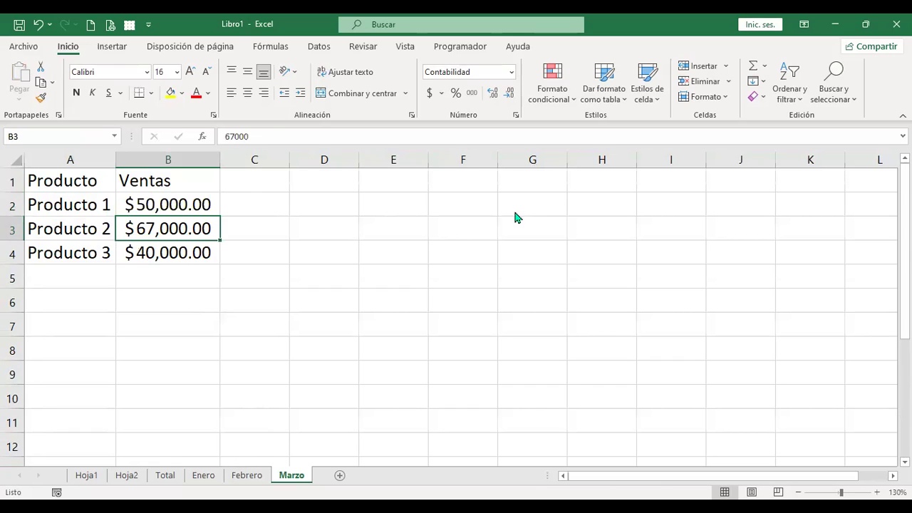
pyautogui.write('90,000')
pyautogui.press('Return')
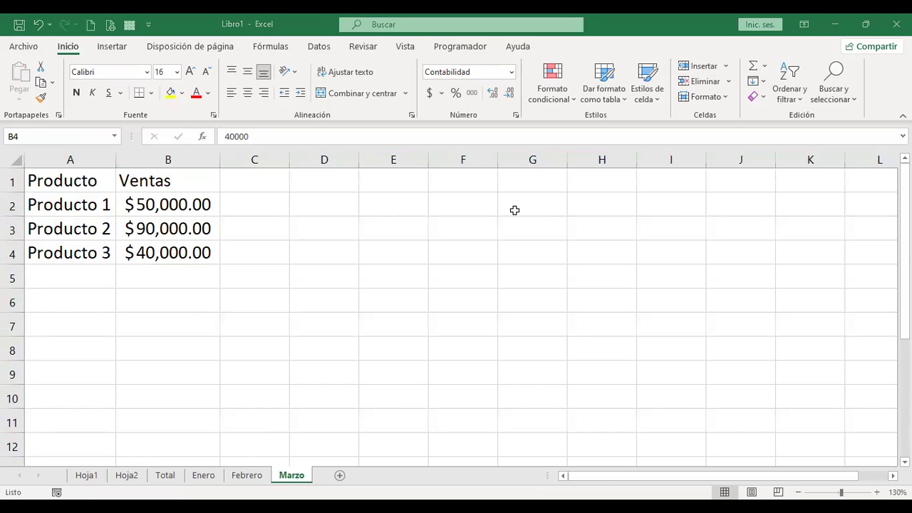
pyautogui.write('500')
pyautogui.press('BackSpace')
pyautogui.press('BackSpace')
pyautogui.press('BackSpace')
pyautogui.write('49,000')
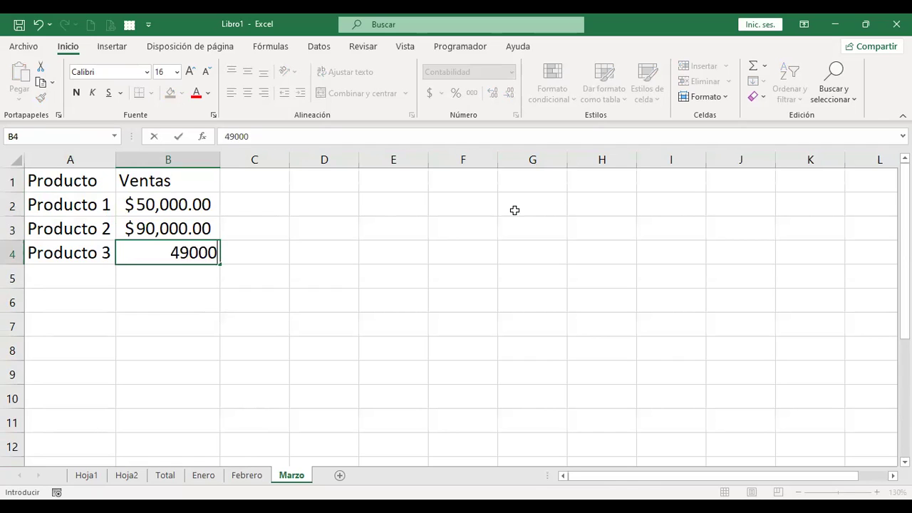
pyautogui.press('Return')
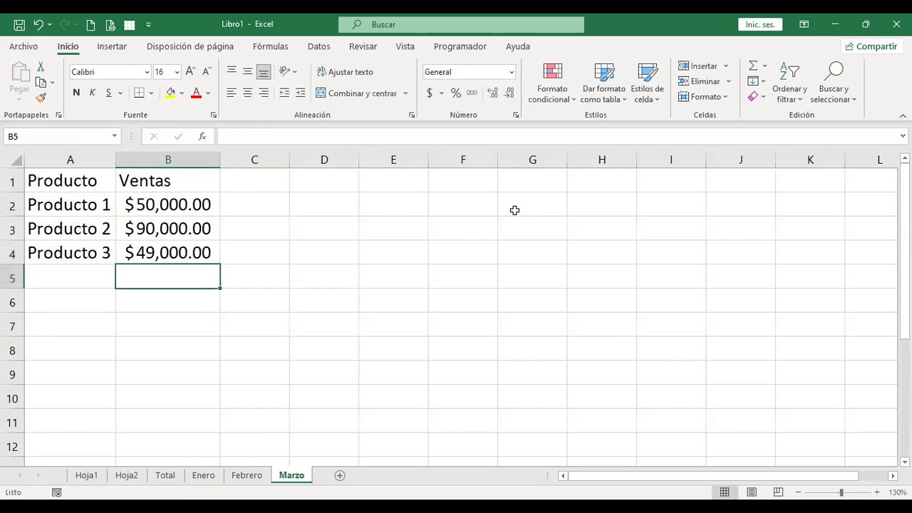
pyautogui.hotkey('ctrl', 'pageup')
# - Clear Febrero's copied sales figures from B2:B4
pyautogui.press('Left')
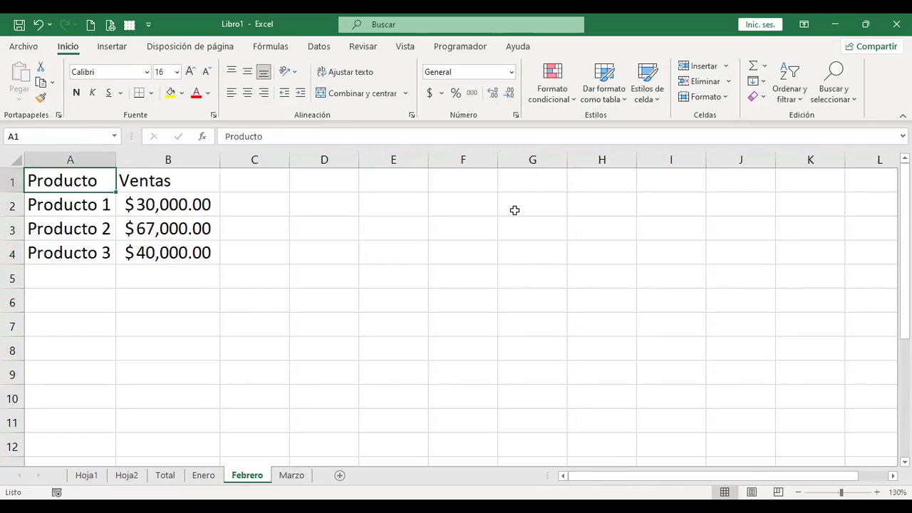
pyautogui.press('Right')
pyautogui.press('Down')
pyautogui.hotkey('shift', 'Down')
pyautogui.hotkey('shift', 'Down')
pyautogui.press('Delete')
pyautogui.press('Up')
pyautogui.press('Down')
# - Fill B2:B4 with the formula ALEATORIO.ENTRE(30000;70000) for random sales
pyautogui.write('+')
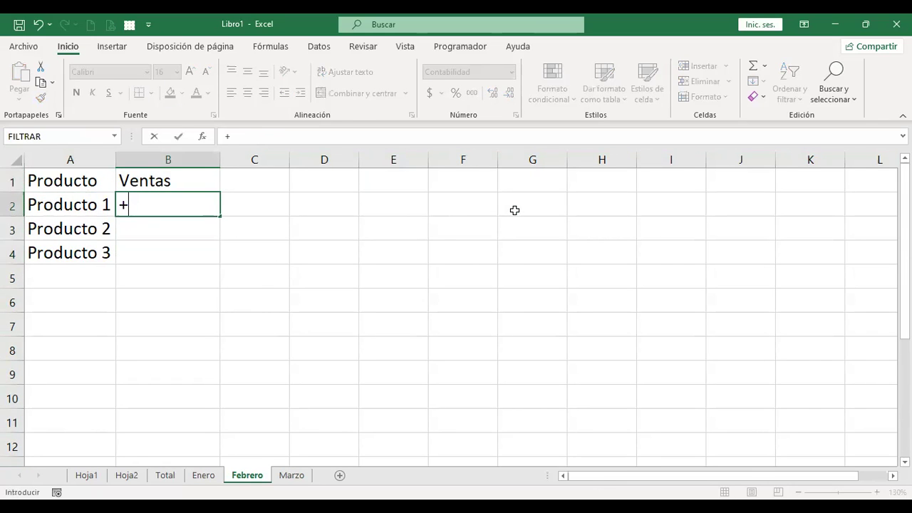
pyautogui.write('ale')
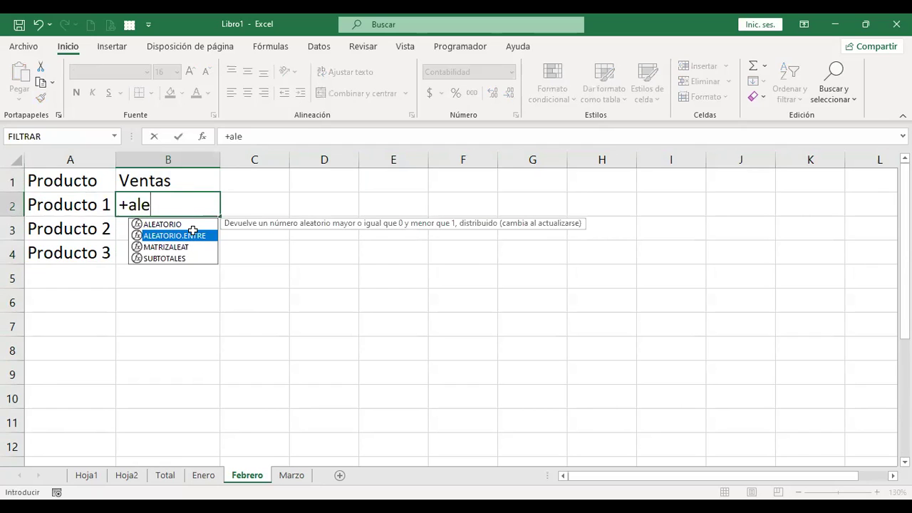
pyautogui.doubleClick(194, 234)
pyautogui.write('30000;70000=')
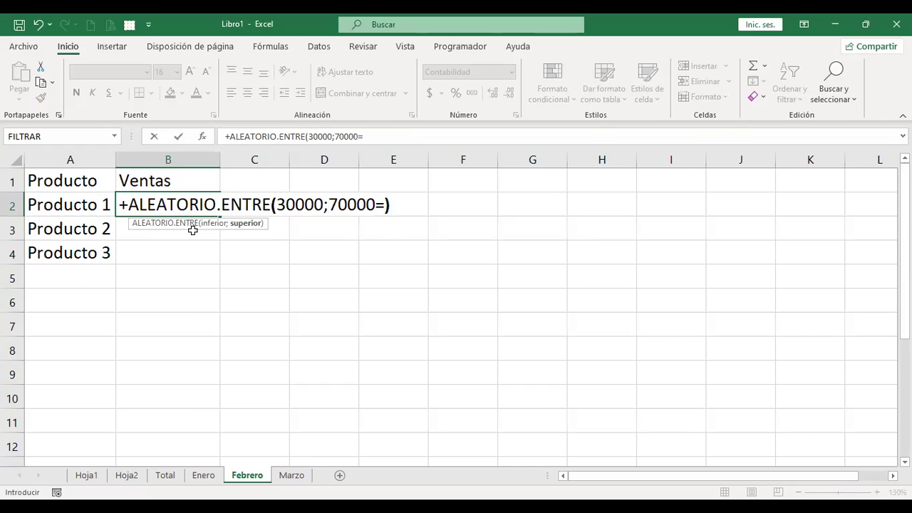
pyautogui.hotkey('ctrl', 'Return')
pyautogui.hotkey('ctrl', 'c')
pyautogui.hotkey('shift', 'Down')
pyautogui.hotkey('shift', 'Down')
pyautogui.hotkey('ctrl', 'v')
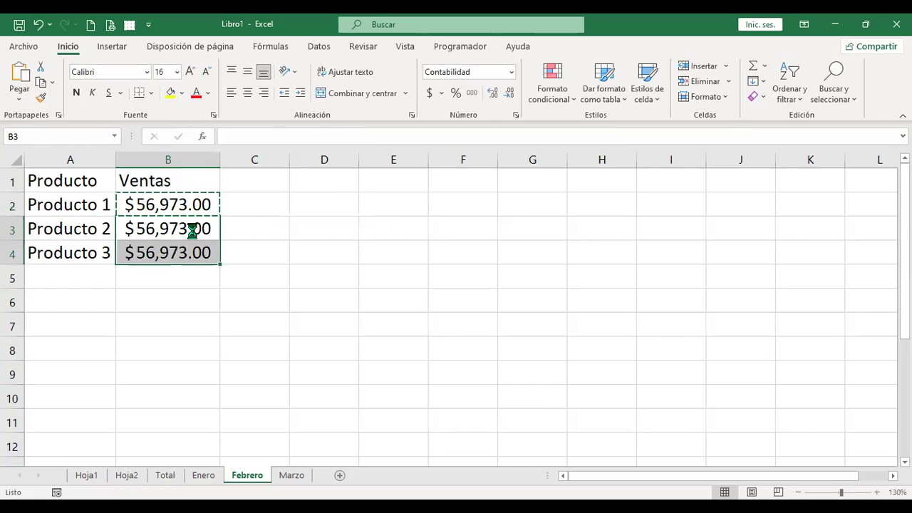
pyautogui.hotkey('shift', 'Down')
pyautogui.hotkey('shift', 'Down')
# - Paste the random sales back as fixed values ($46,730.00, $35,209.00, $60,455.00) and clear the marquee
pyautogui.hotkey('ctrl', 'c')
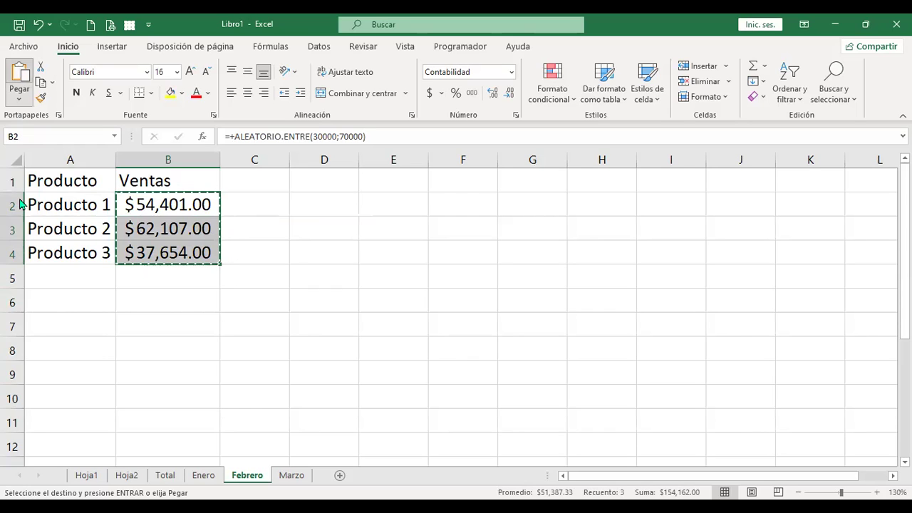
pyautogui.hotkey('ctrl', 'v')
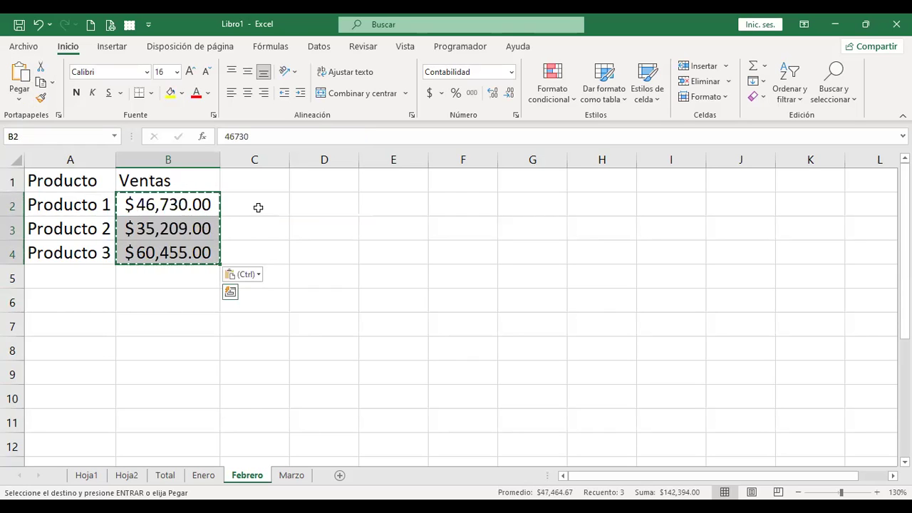
pyautogui.click(261, 207)
pyautogui.press('Escape')
pyautogui.press('Left')
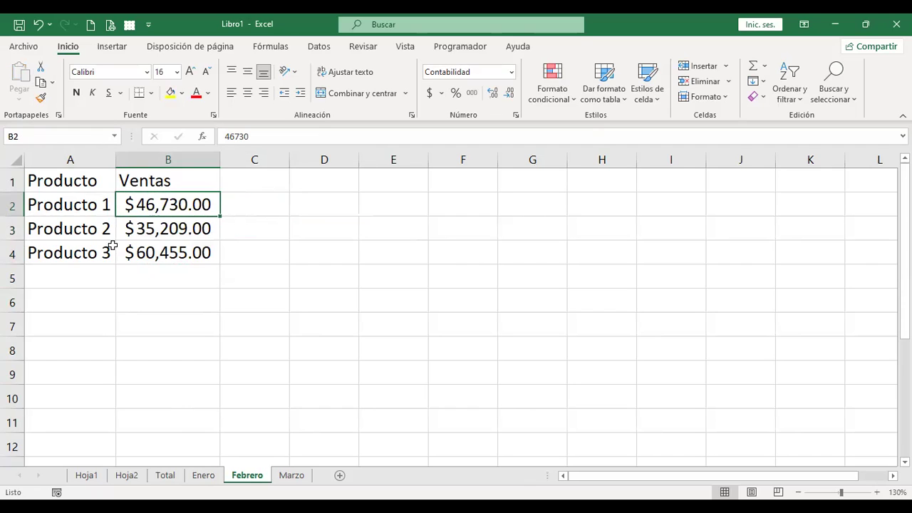
# - Look over the Enero, Febrero and Marzo sheets, then go to the empty Total sheet
pyautogui.click(204, 477)
pyautogui.click(248, 207)
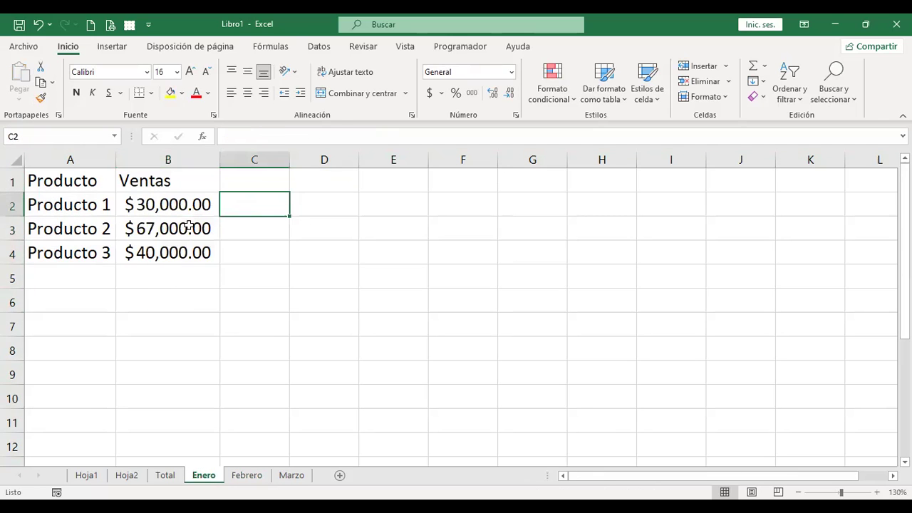
pyautogui.click(247, 475)
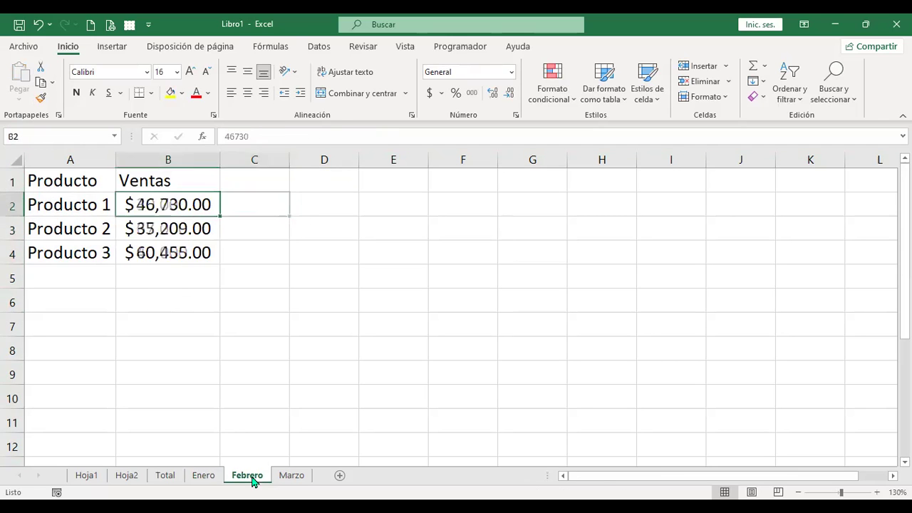
pyautogui.click(292, 476)
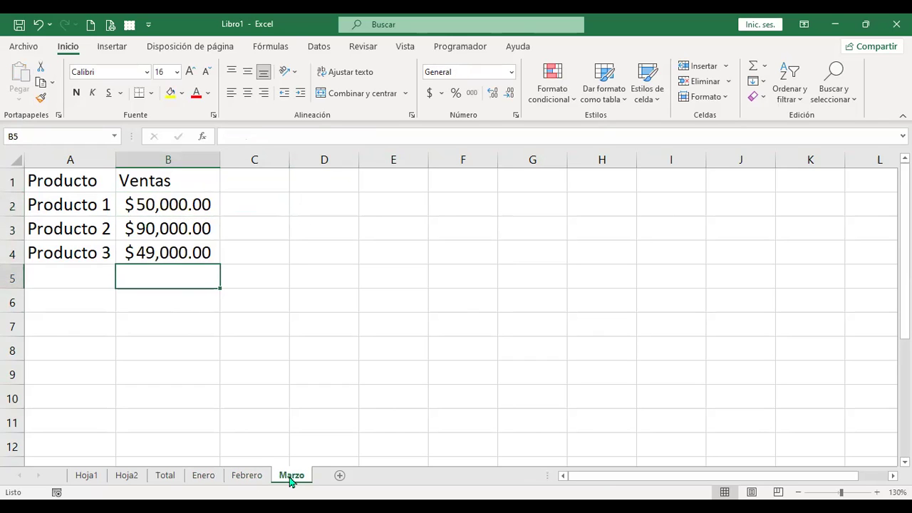
pyautogui.click(168, 478)
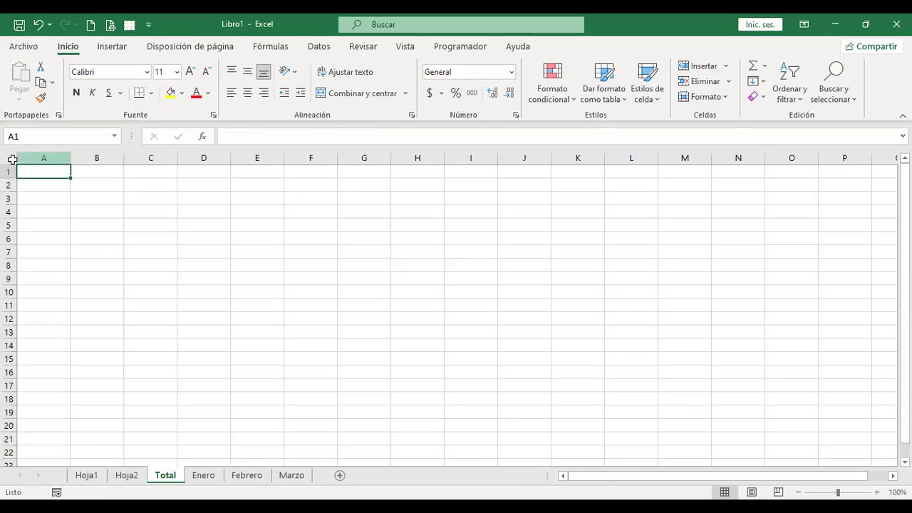
# - Set the font size of the entire Total sheet to 14
pyautogui.click(10, 157)
pyautogui.scroll(3, 213, 312)
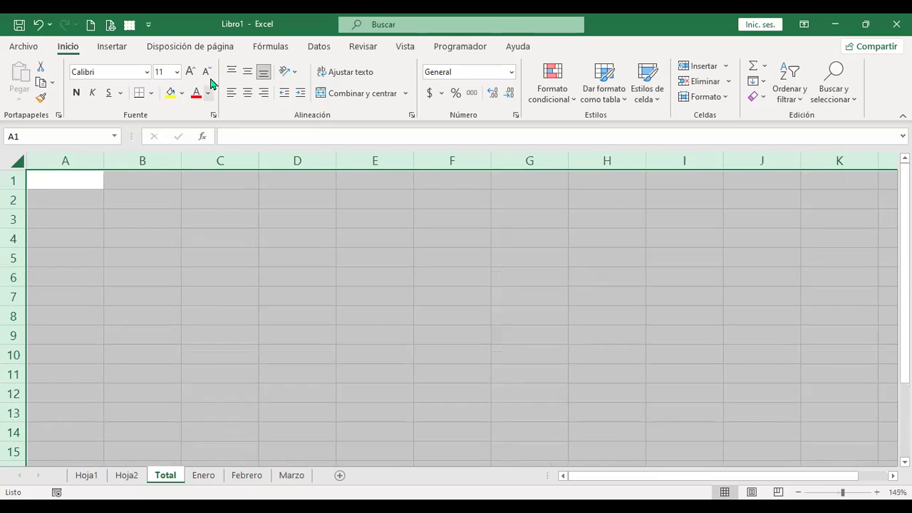
pyautogui.click(190, 71)
pyautogui.click(189, 71)
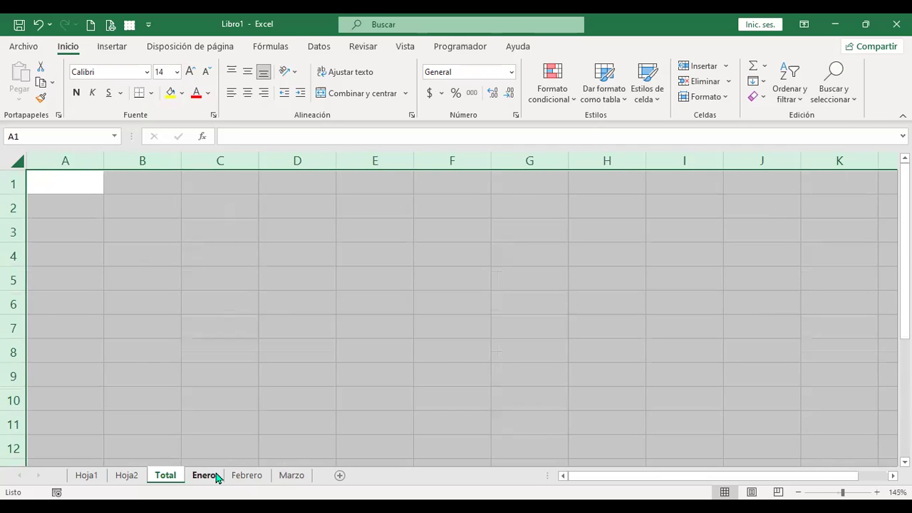
pyautogui.keyDown('ctrl'); pyautogui.click(216, 476); pyautogui.keyUp('ctrl')
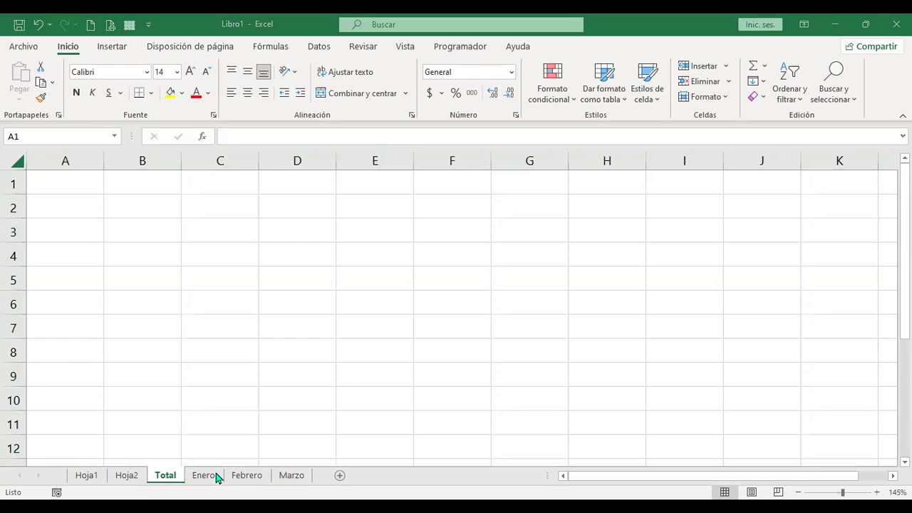
# - Enter the header Mes in cell A1 of the Total sheet
pyautogui.hotkey('ctrl', 'a')
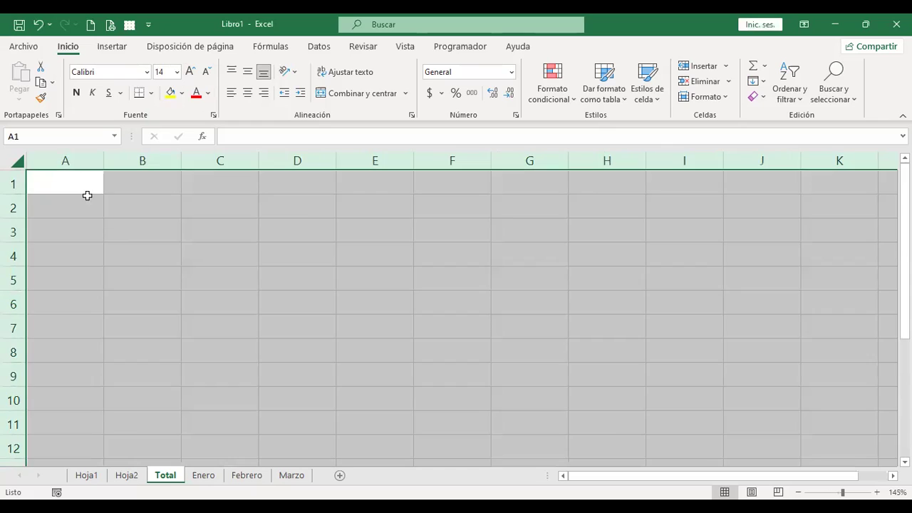
pyautogui.click(70, 162)
pyautogui.click(73, 183)
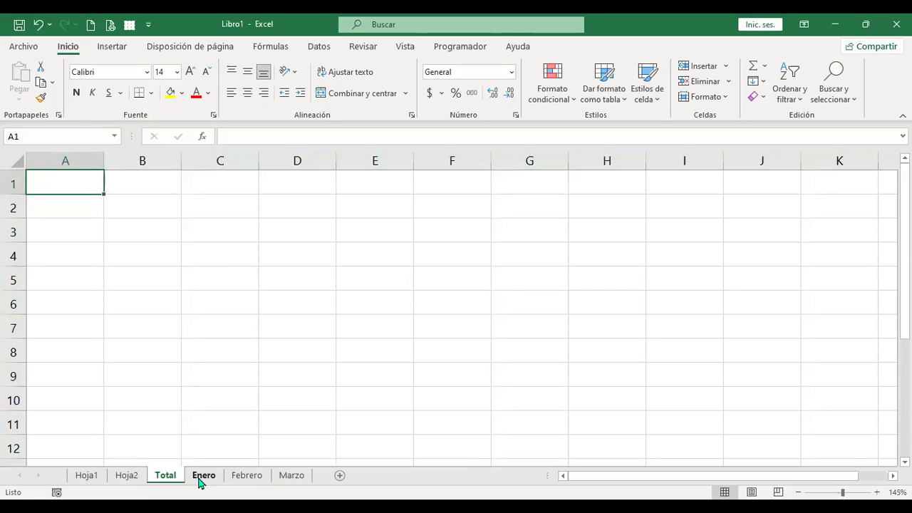
pyautogui.click(200, 475)
pyautogui.write('Mes')
pyautogui.press('Return')
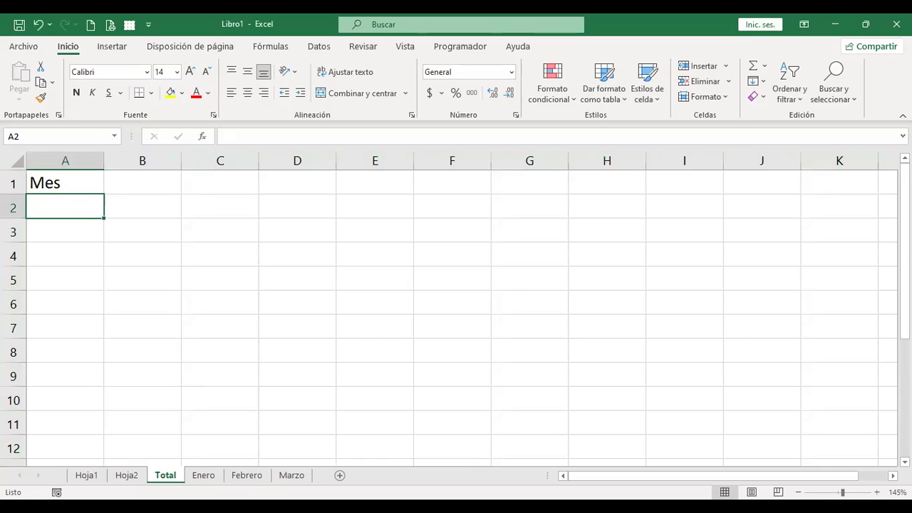
pyautogui.click(65, 182)
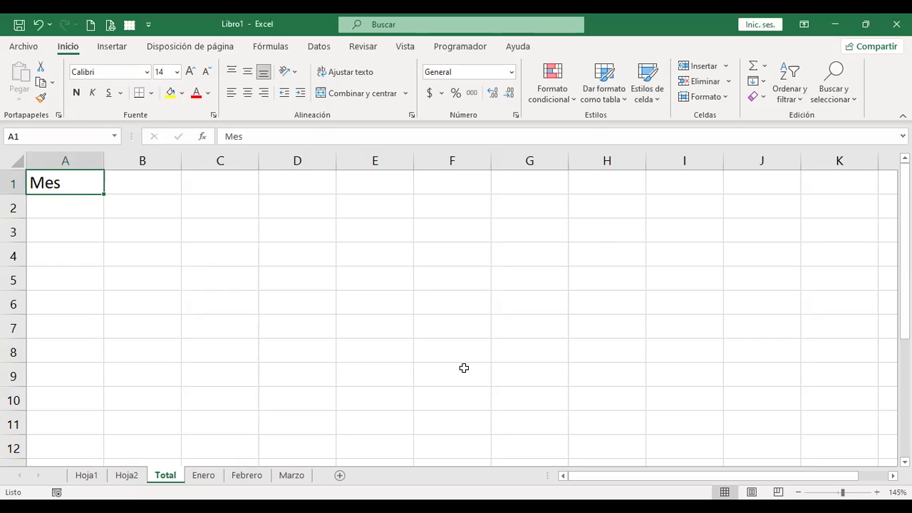
pyautogui.click(77, 208)
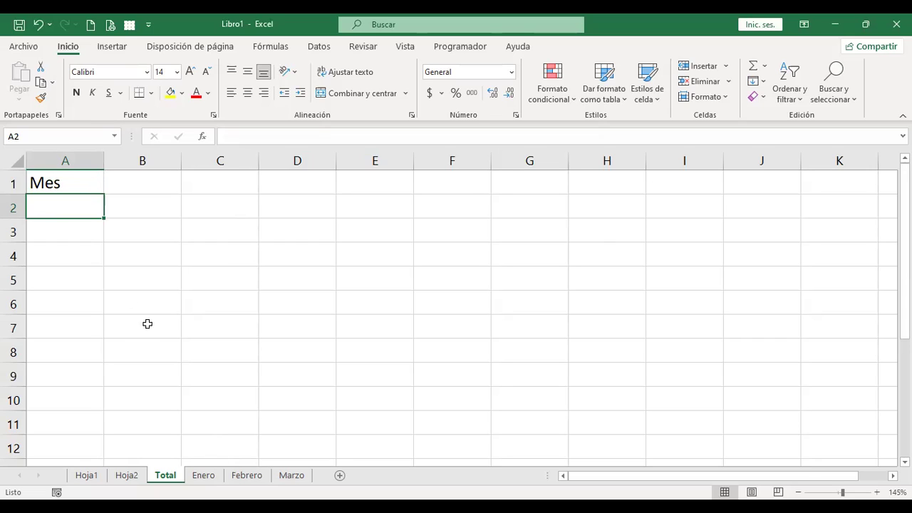
pyautogui.moveTo(240, 479); pyautogui.dragTo(201, 482)
# - Enter the header Ventas in cell B1
pyautogui.click(127, 179)
pyautogui.write('Ve')
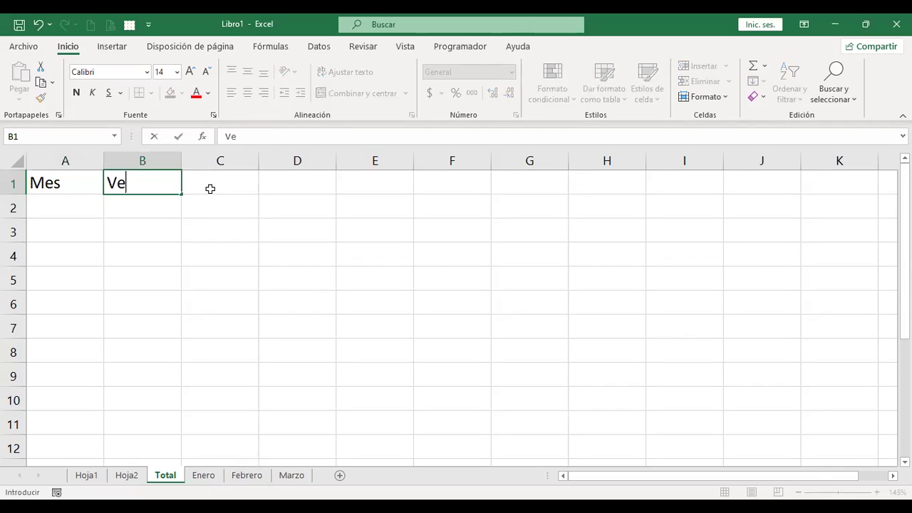
pyautogui.write('ntas')
pyautogui.press('Return')
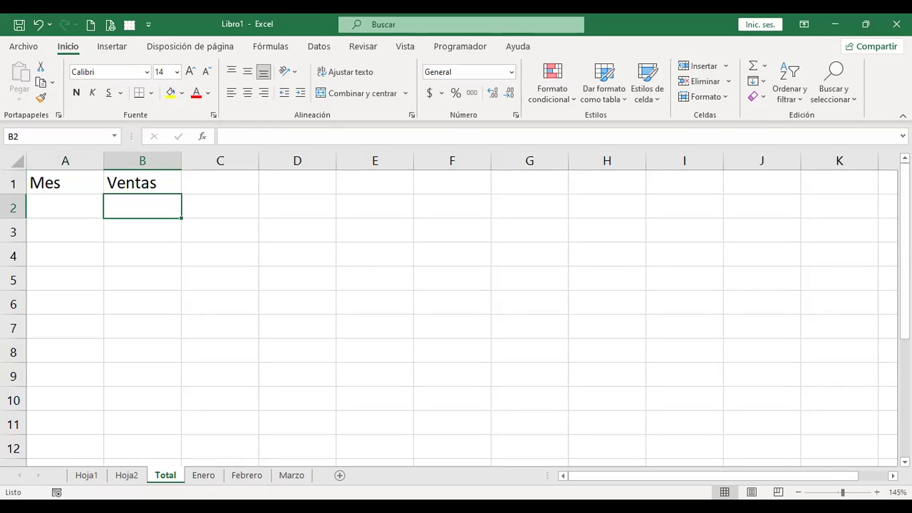
# - Check the sum of Enero's three sales values, then return to Total's cell A2
pyautogui.click(203, 483)
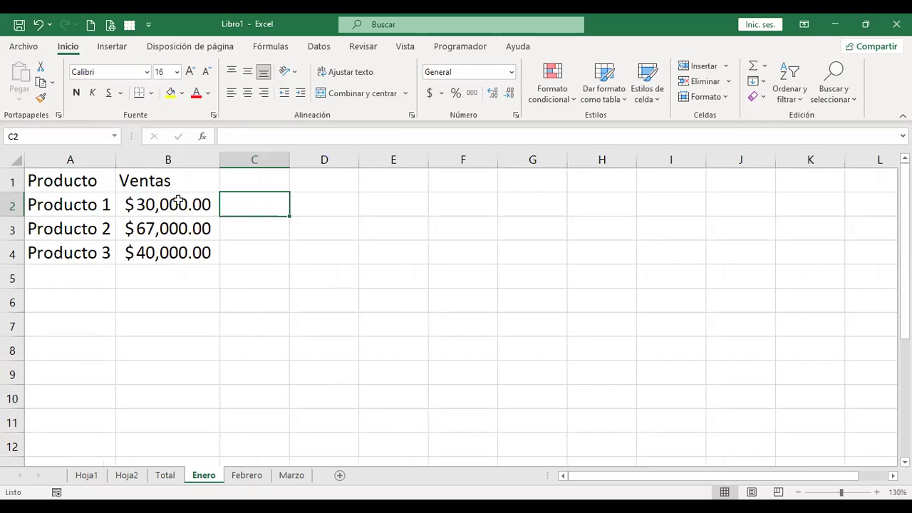
pyautogui.moveTo(178, 201); pyautogui.dragTo(183, 253)
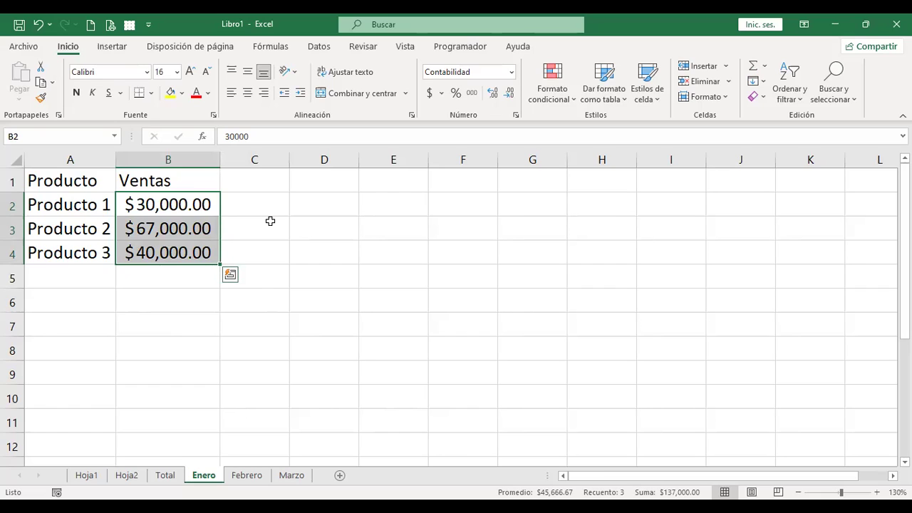
pyautogui.click(192, 277)
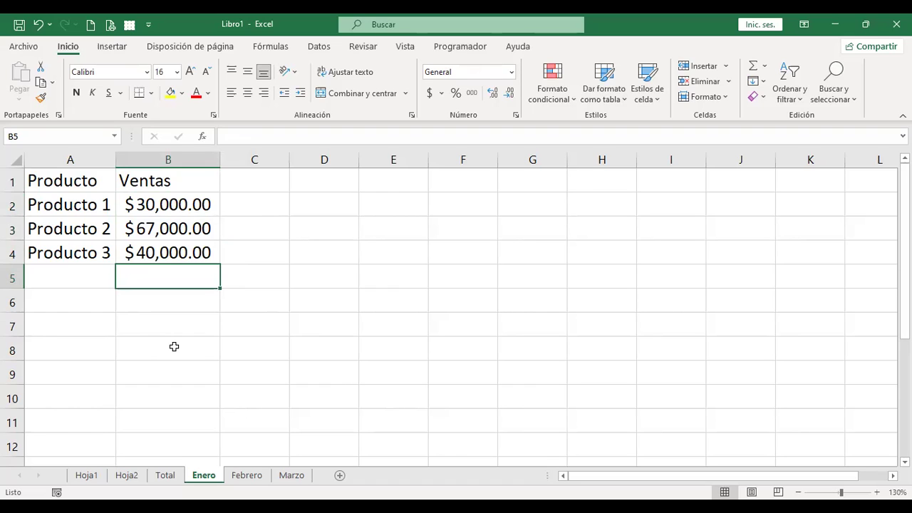
pyautogui.click(163, 474)
pyautogui.click(70, 201)
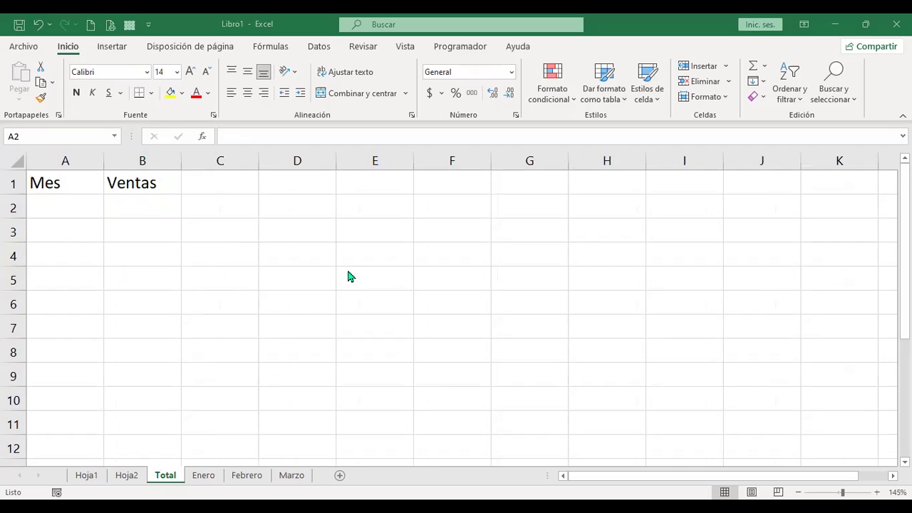
# - AutoSum Enero's sales into B5, giving $137,000.00
pyautogui.click(116, 201)
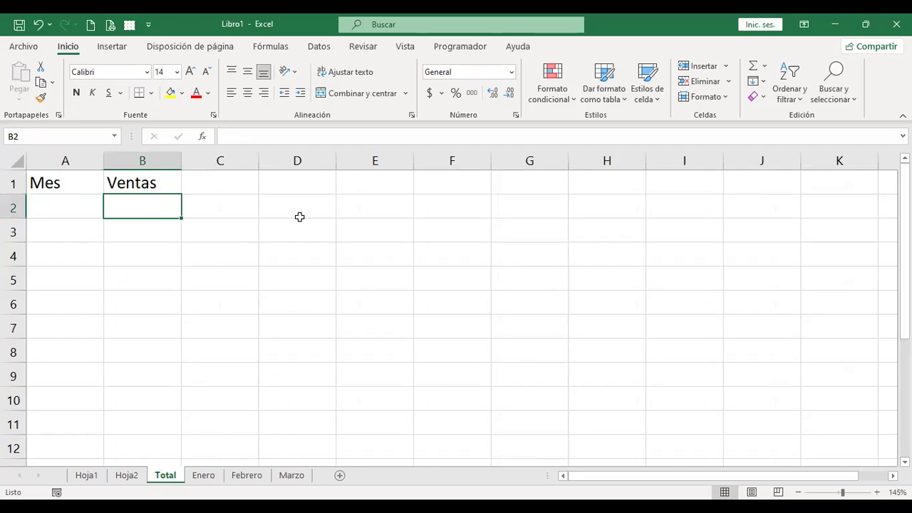
pyautogui.click(212, 477)
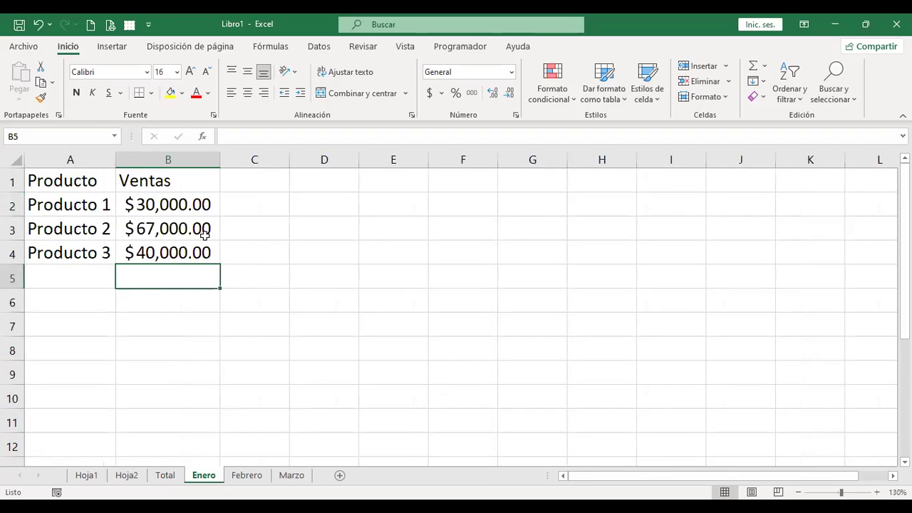
pyautogui.click(753, 69)
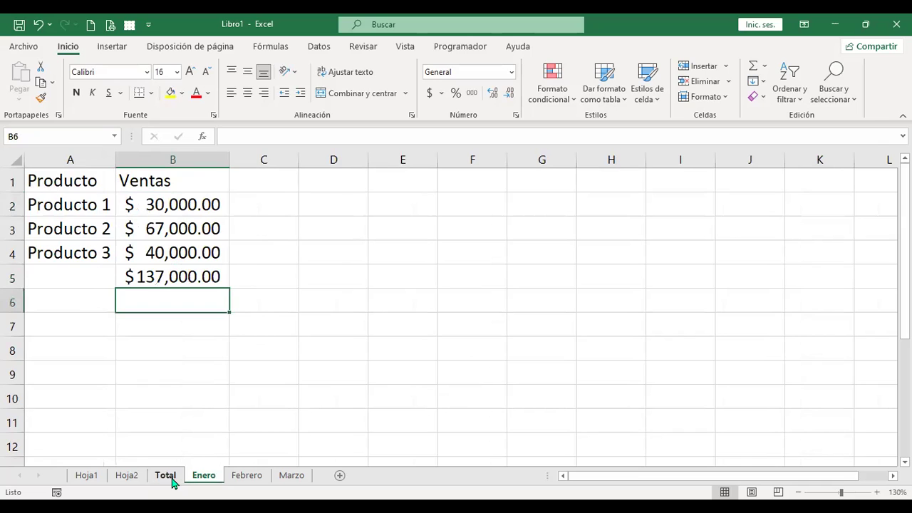
# - Start a formula in Total's B2 with + referencing Enero!B5
pyautogui.click(171, 479)
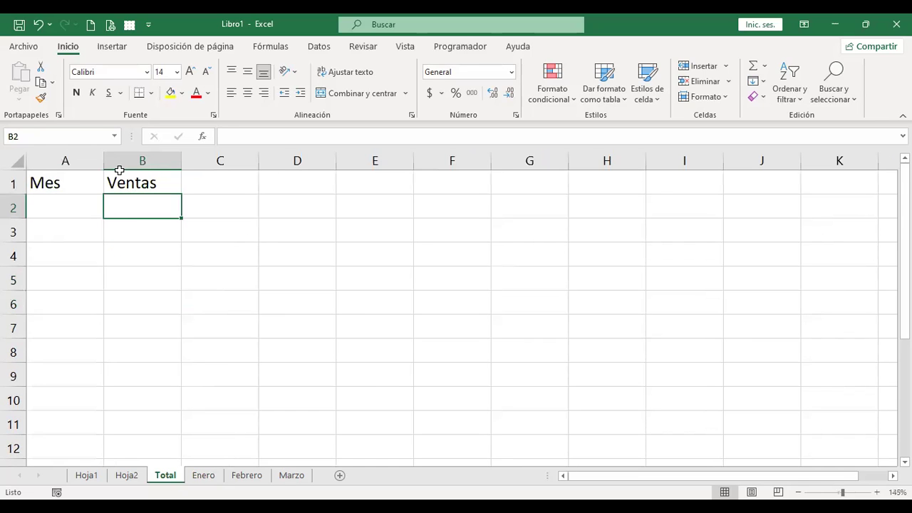
pyautogui.write('+')
pyautogui.click(204, 474)
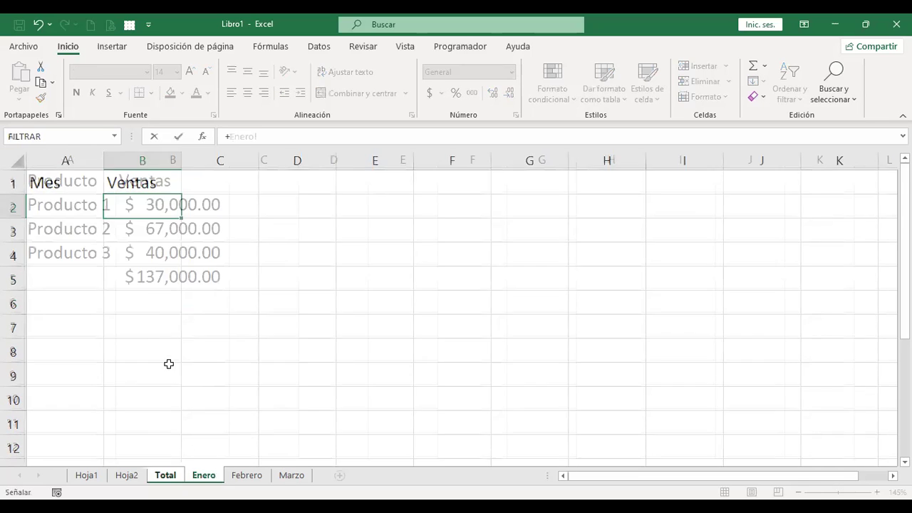
pyautogui.click(143, 276)
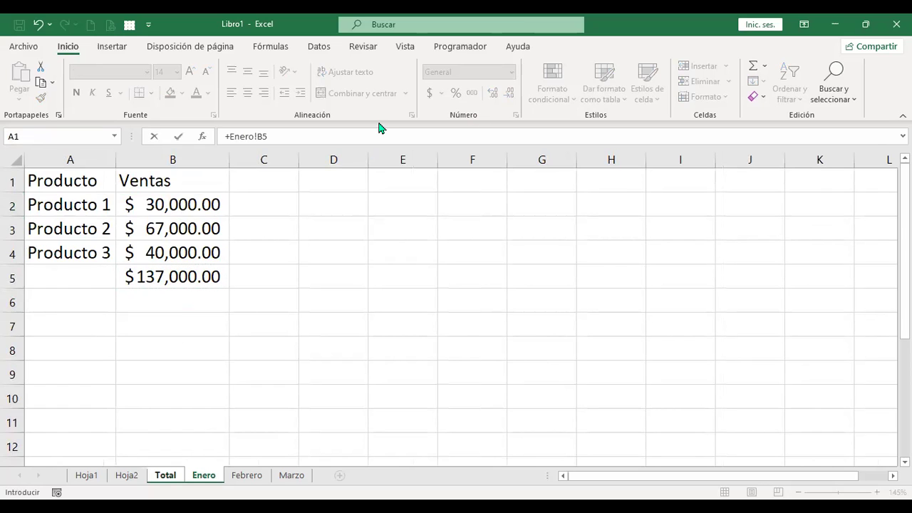
# - Commit =+Enero!B5 in B2 and briefly check the Enero sheet
pyautogui.press('Return')
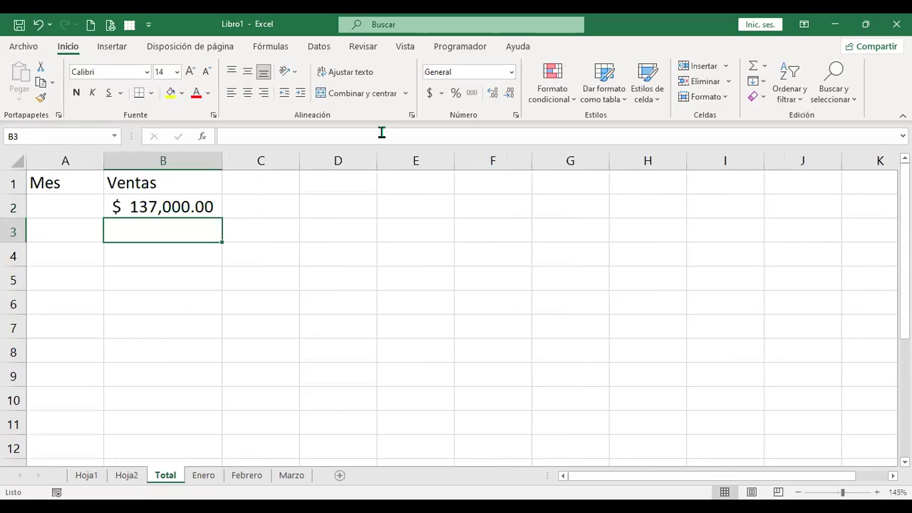
pyautogui.press('Up')
pyautogui.hotkey('ctrl', 'pagedown')
pyautogui.press('pagedown')
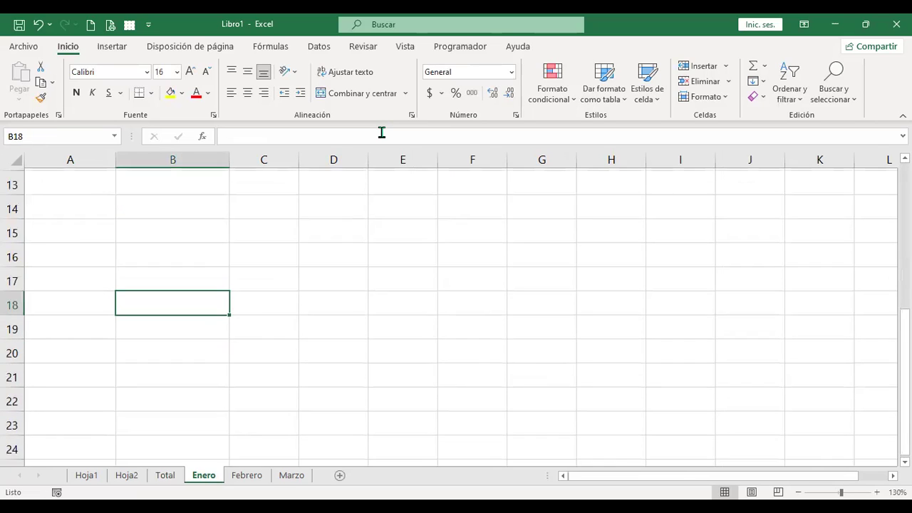
pyautogui.hotkey('ctrl', 'Home')
pyautogui.hotkey('ctrl', 'pageup')
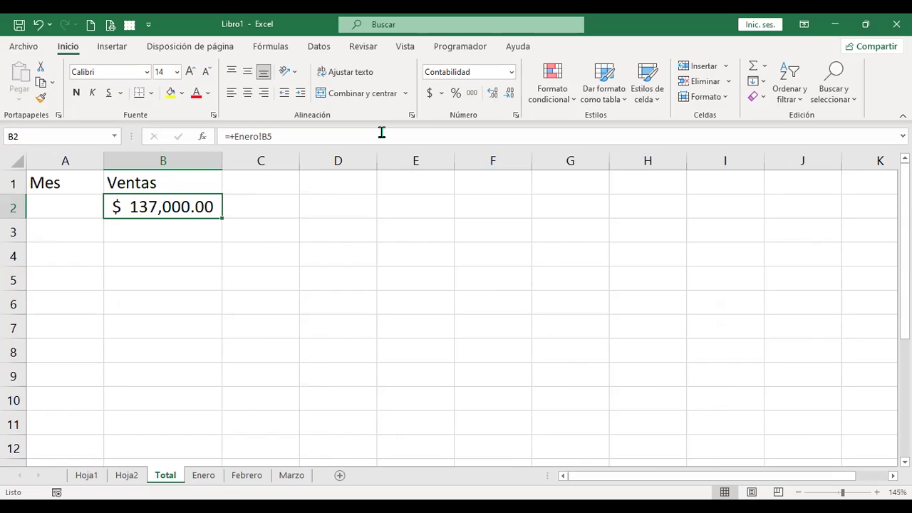
# - Step through the Enero!B5 reference in B2's formula, recommit it, and move to A2
pyautogui.press('F2')
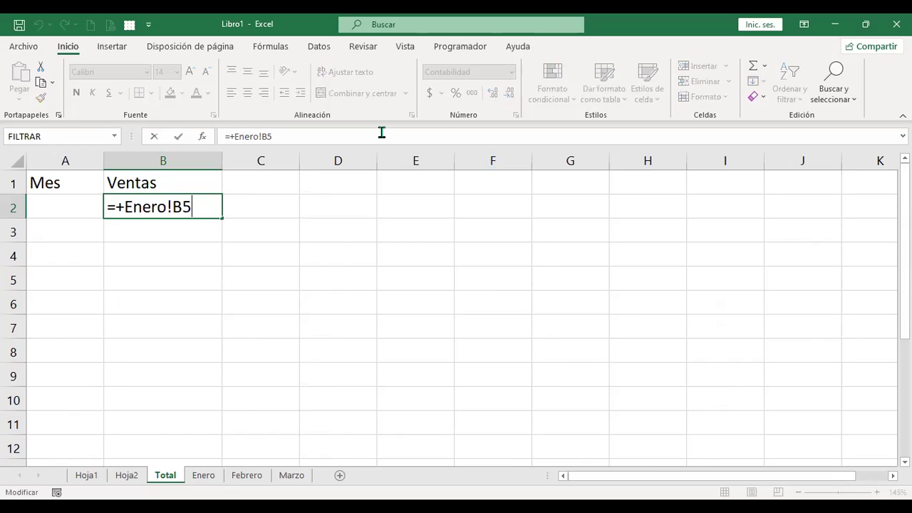
pyautogui.press('Left')
pyautogui.press('Left')
pyautogui.press('Left')
pyautogui.press('Right')
pyautogui.press('Left')
pyautogui.hotkey('shift', 'Left')
pyautogui.hotkey('shift', 'Left')
pyautogui.hotkey('shift', 'Left')
pyautogui.hotkey('shift', 'Left')
pyautogui.hotkey('shift', 'Left')
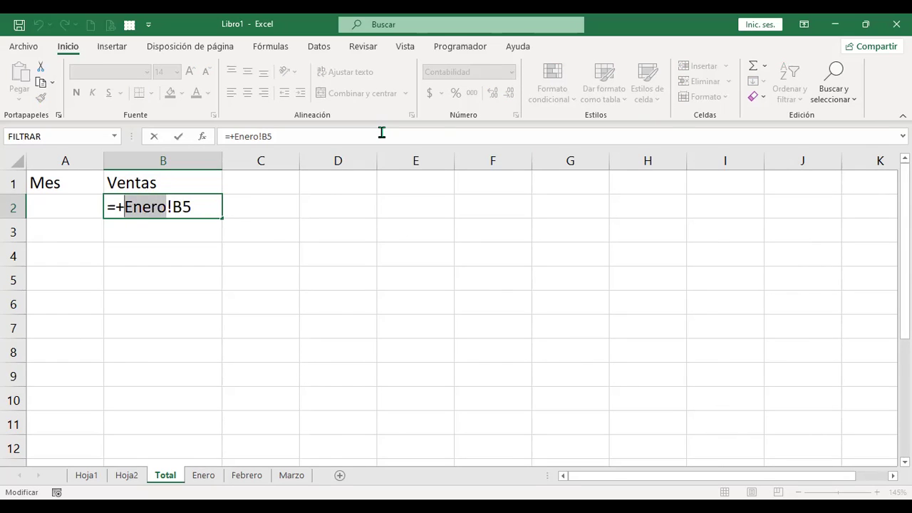
pyautogui.press('Right')
pyautogui.hotkey('shift', 'Right')
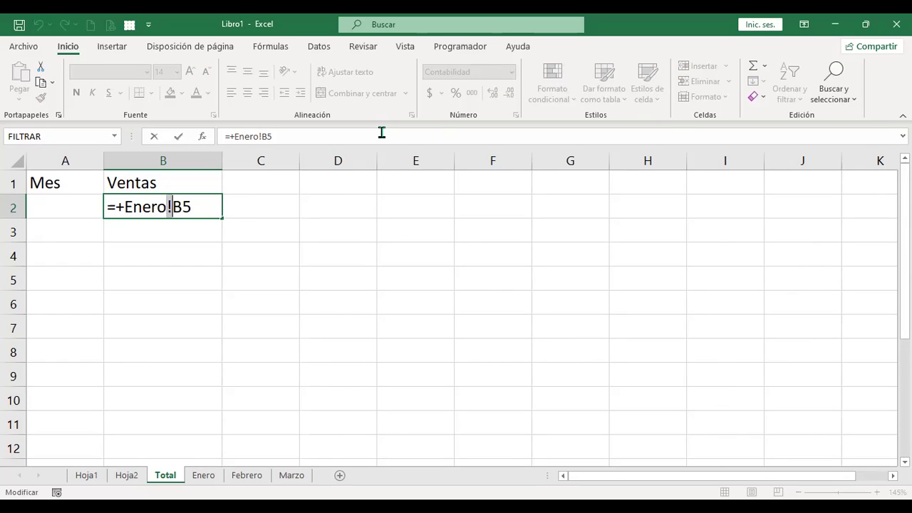
pyautogui.press('Right')
pyautogui.hotkey('shift', 'Right')
pyautogui.hotkey('shift', 'Right')
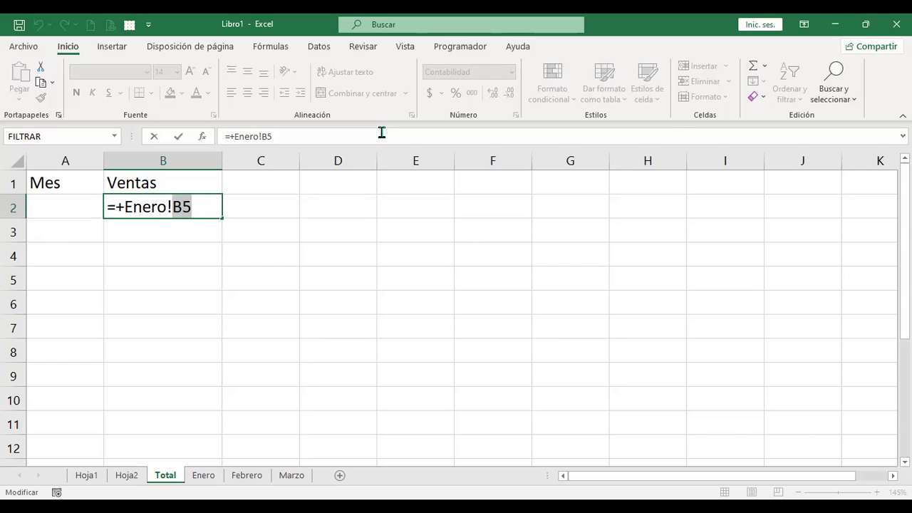
pyautogui.press('Right')
pyautogui.press('Return')
pyautogui.press('Up')
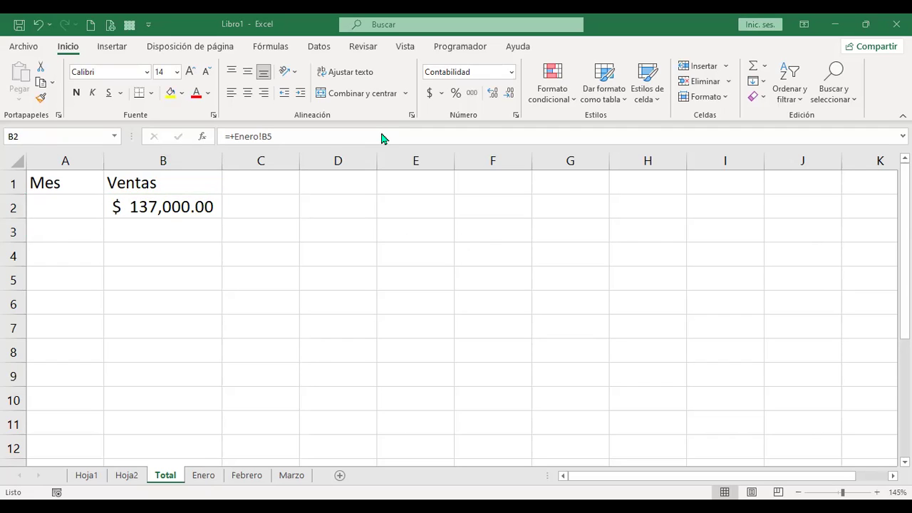
pyautogui.press('Left')
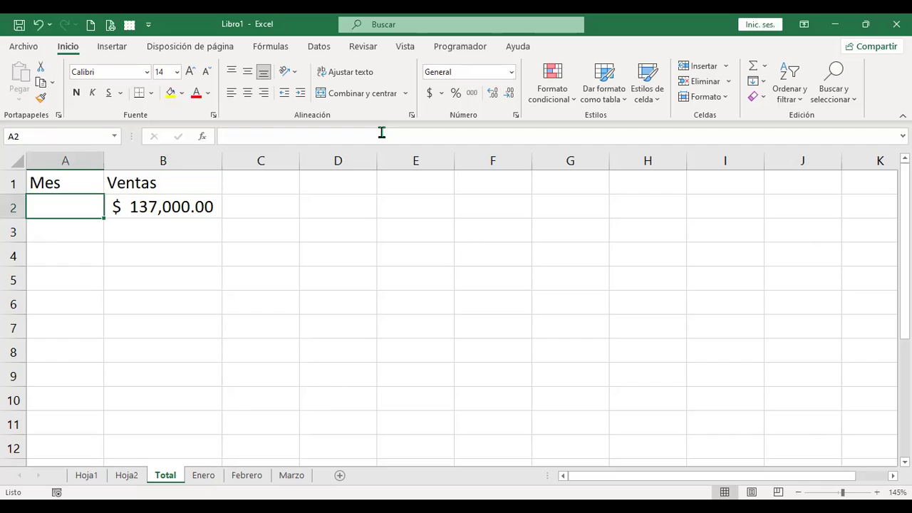
# - Enter Enero as the month in A2 and recheck B2's formula
pyautogui.write('Enero')
pyautogui.press('Return')
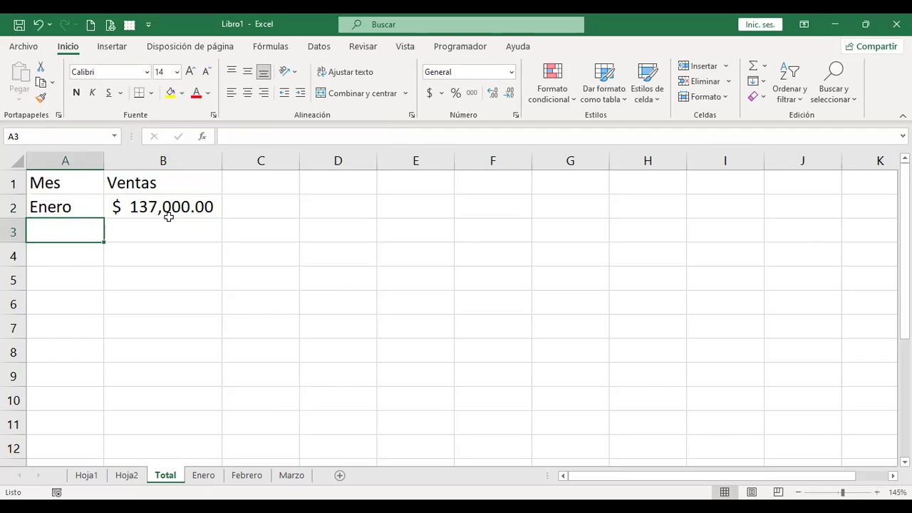
pyautogui.click(169, 203)
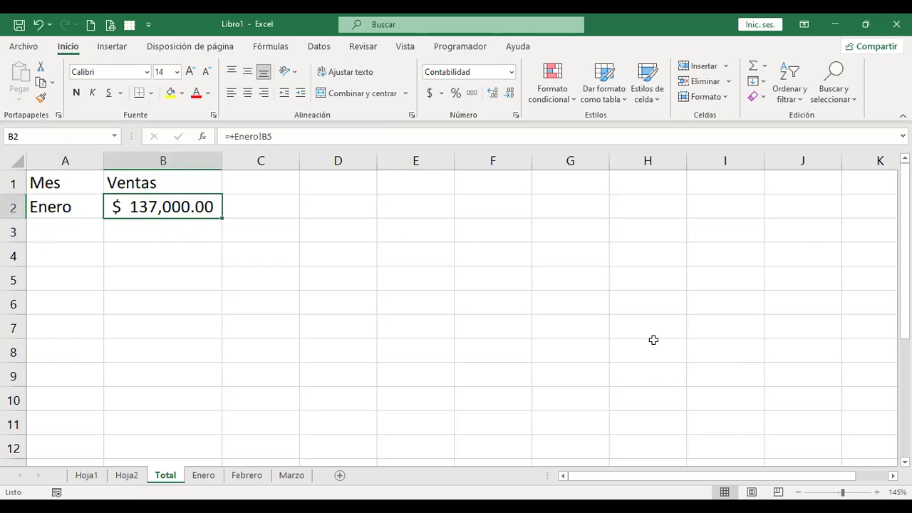
pyautogui.press('F2')
pyautogui.press('Return')
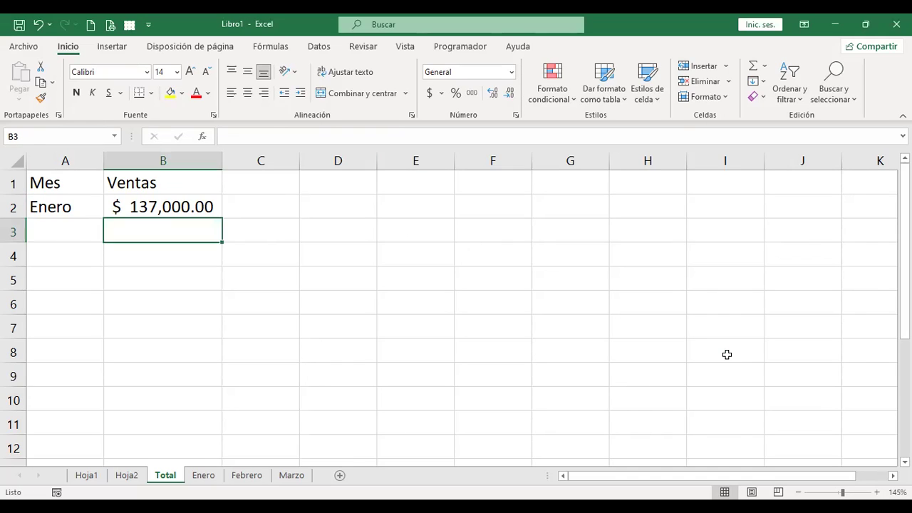
# - Rewrite B2 as =INDIRECTO(A2!B5, replacing the plus sign and the Enero sheet name
pyautogui.press('Up')
pyautogui.press('F2')
pyautogui.press('Right')
pyautogui.press('Delete')
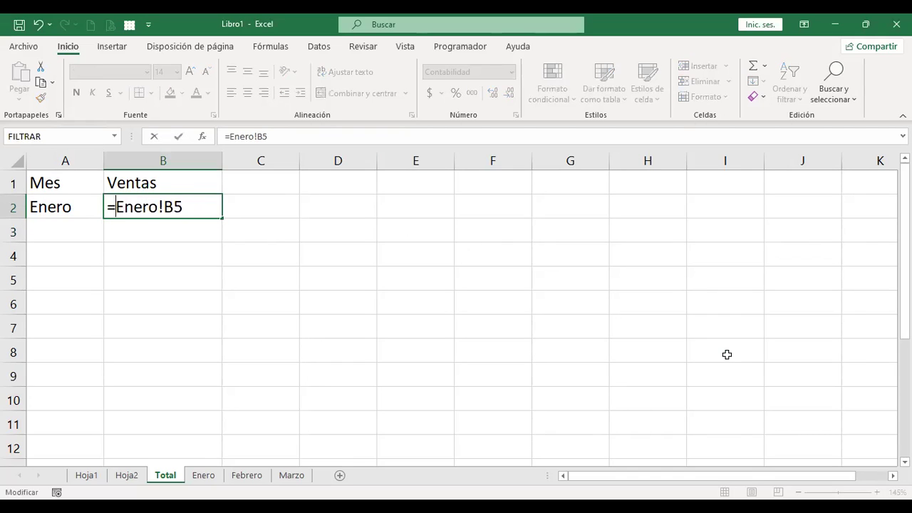
pyautogui.write('indire')
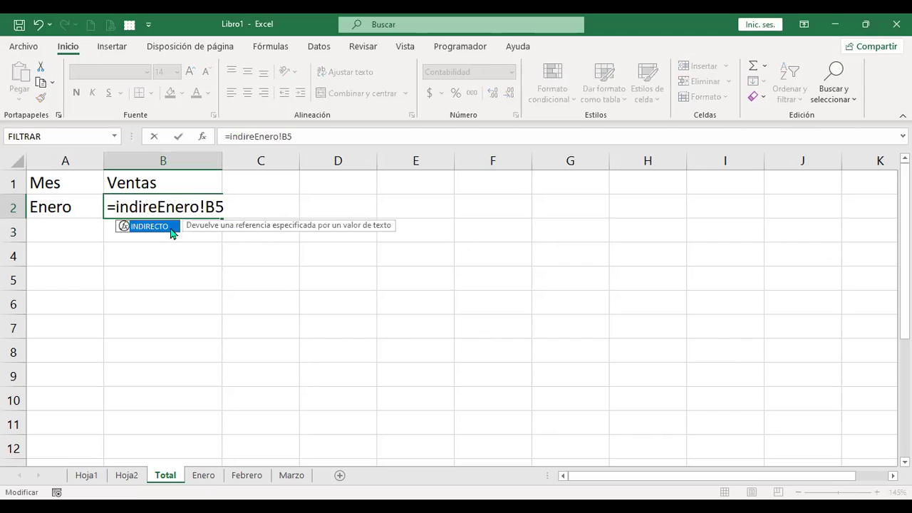
pyautogui.doubleClick(165, 228)
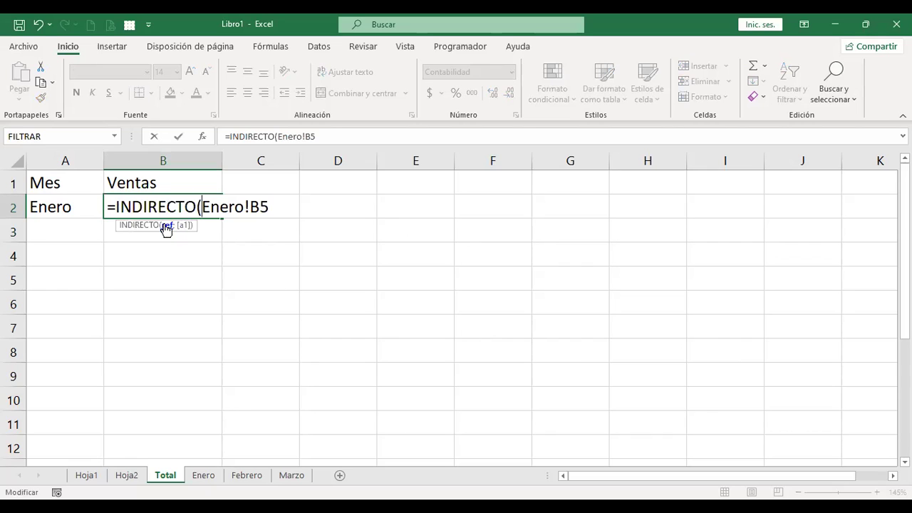
pyautogui.hotkey('shift', 'Right')
pyautogui.hotkey('shift', 'Right')
pyautogui.hotkey('shift', 'Right')
pyautogui.hotkey('shift', 'Right')
pyautogui.hotkey('shift', 'Right')
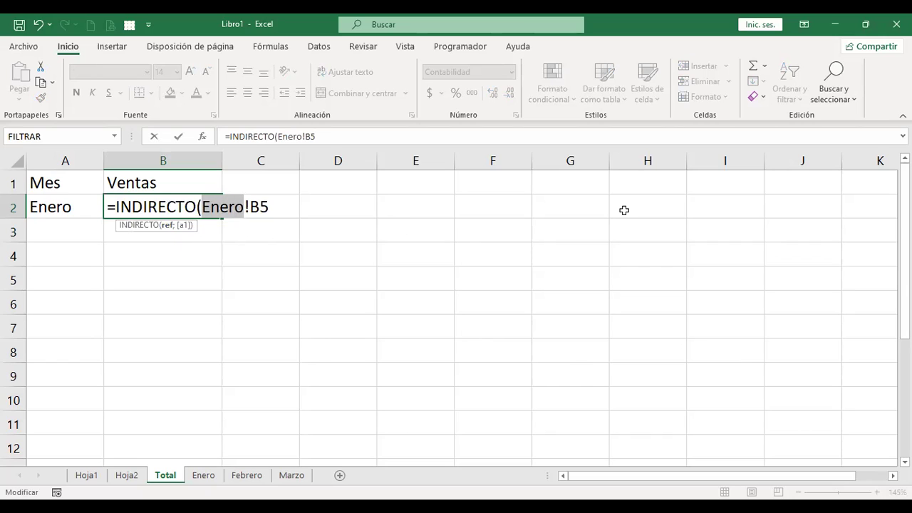
pyautogui.click(54, 207)
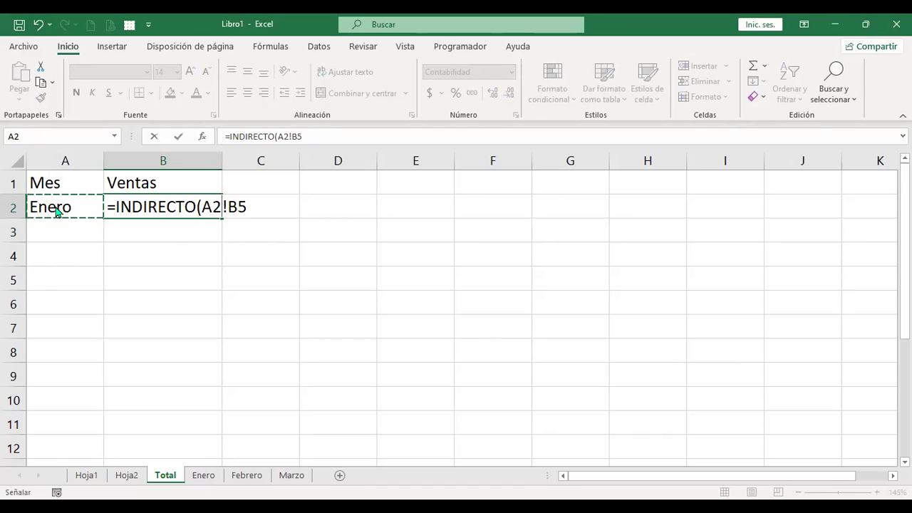
pyautogui.press('Return')
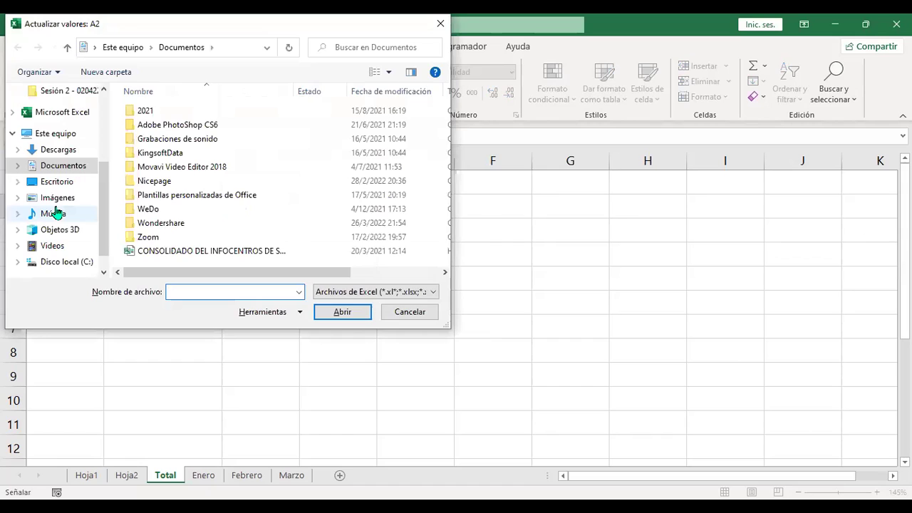
# - Dismiss the file prompt and make a first edit to B2's INDIRECTO formula
pyautogui.press('Escape')
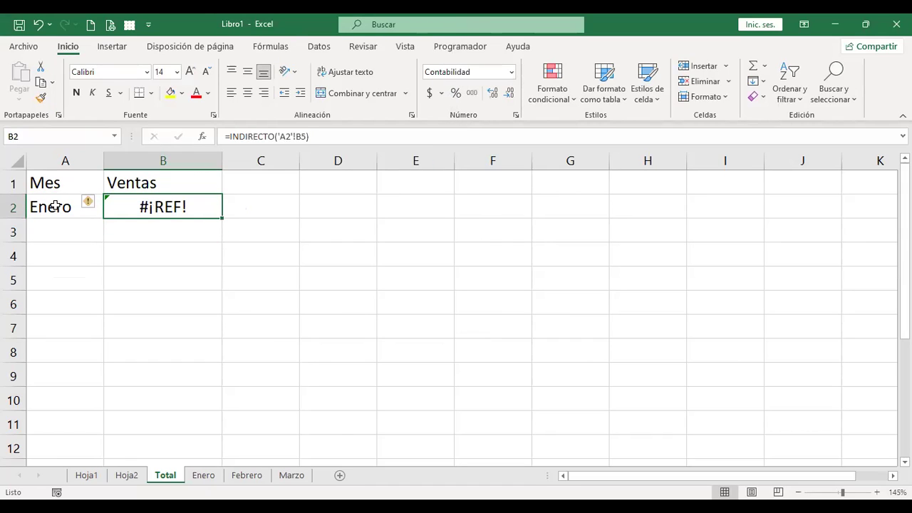
pyautogui.press('F2')
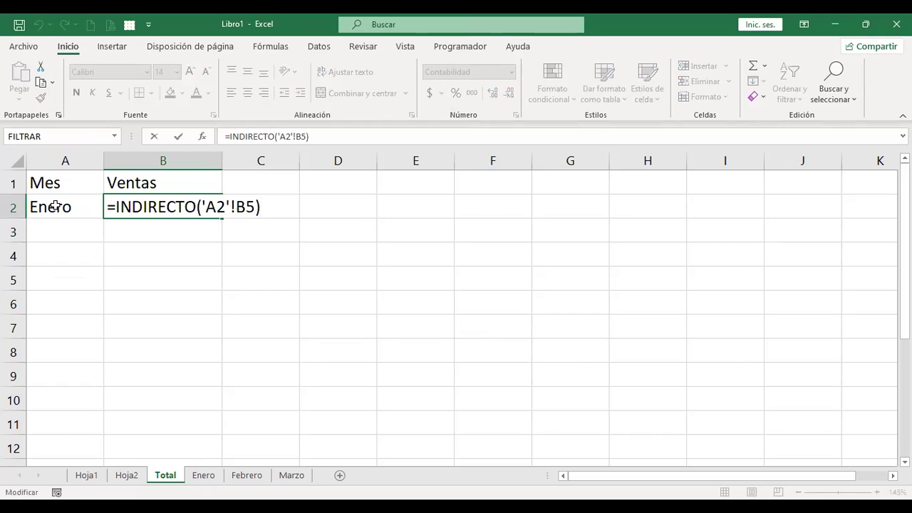
pyautogui.press('Left')
pyautogui.press('Left')
pyautogui.press('Left')
pyautogui.press('Left')
pyautogui.hotkey('shift', 'Left')
pyautogui.hotkey('shift', 'Left')
pyautogui.hotkey('shift', 'Left')
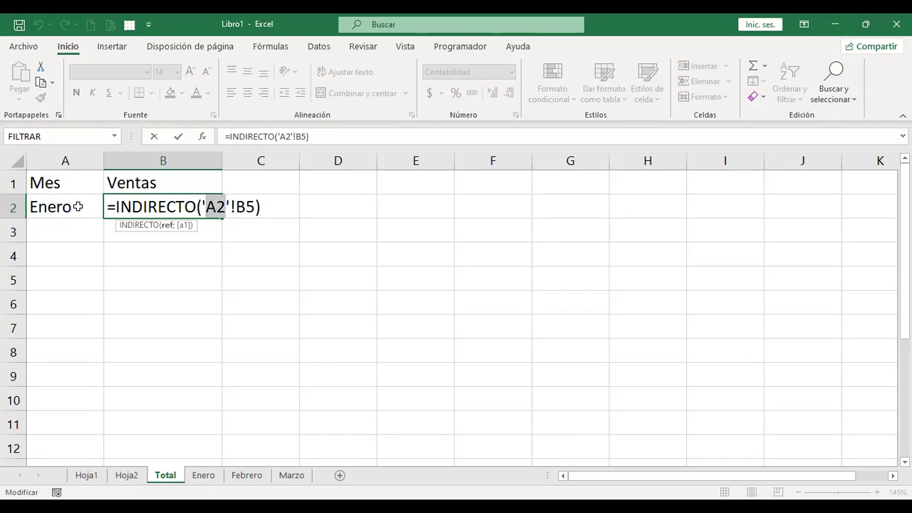
pyautogui.click(231, 211)
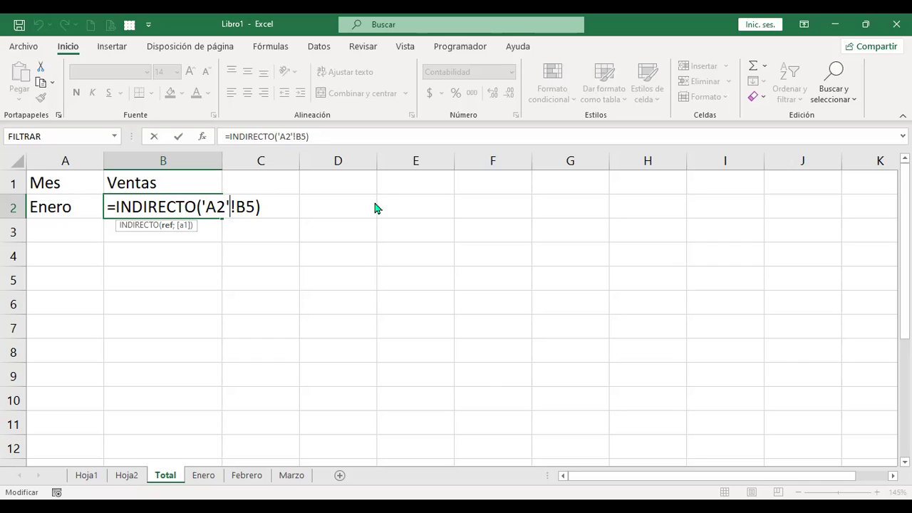
pyautogui.press('Return')
pyautogui.press('Escape')
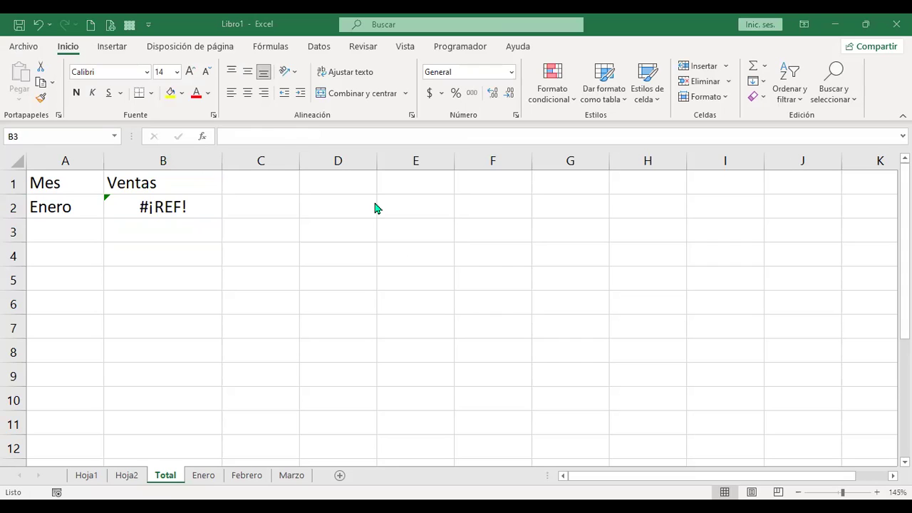
# - Remove the apostrophes around A2 in B2's formula and add an & after A2
pyautogui.press('Up')
pyautogui.press('F2')
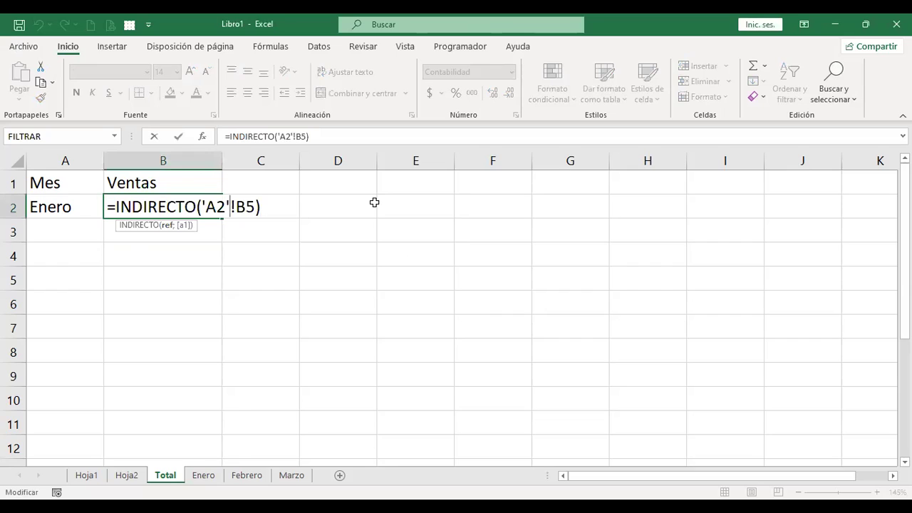
pyautogui.press('BackSpace')
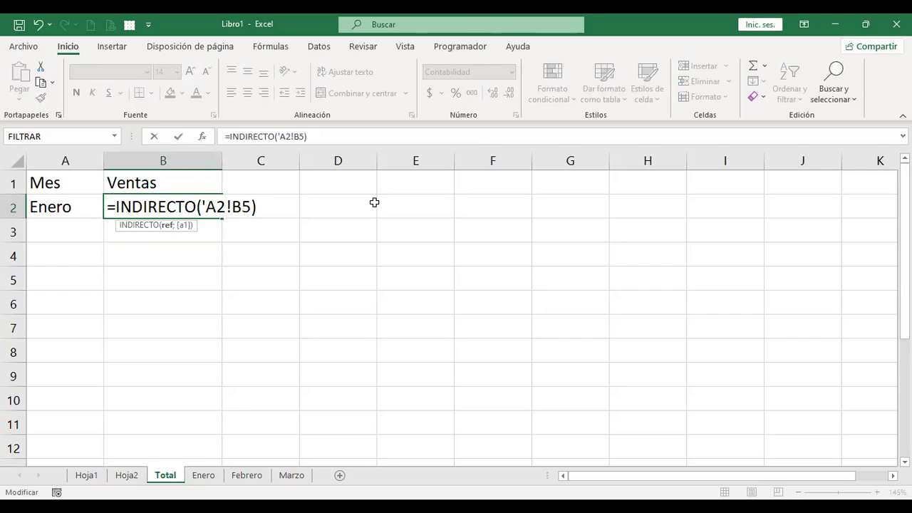
pyautogui.press('Home')
pyautogui.press('Delete')
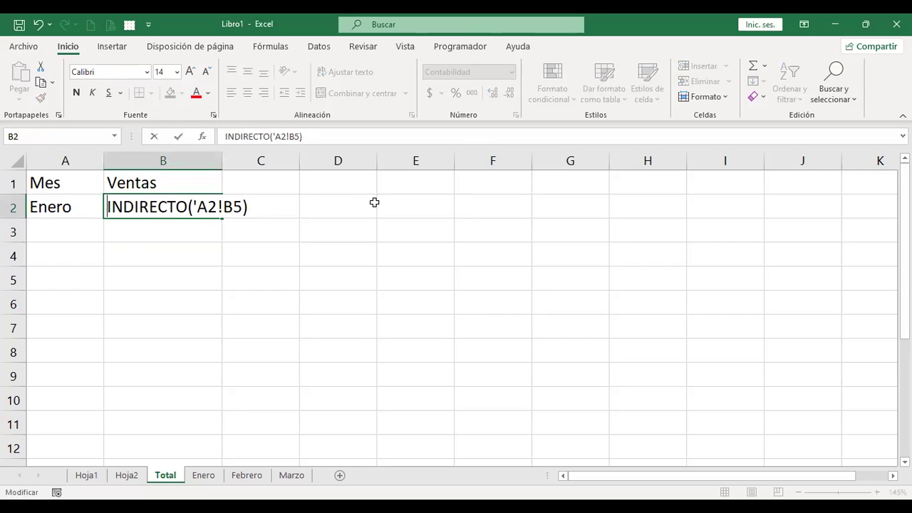
pyautogui.write('=')
pyautogui.press('Right')
pyautogui.press('Right')
pyautogui.press('Right')
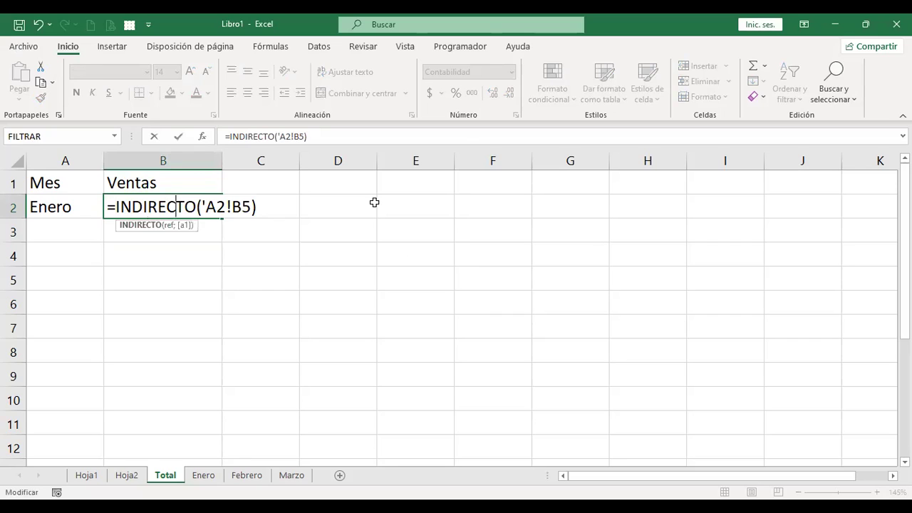
pyautogui.press('BackSpace')
pyautogui.press('Right')
pyautogui.press('Right')
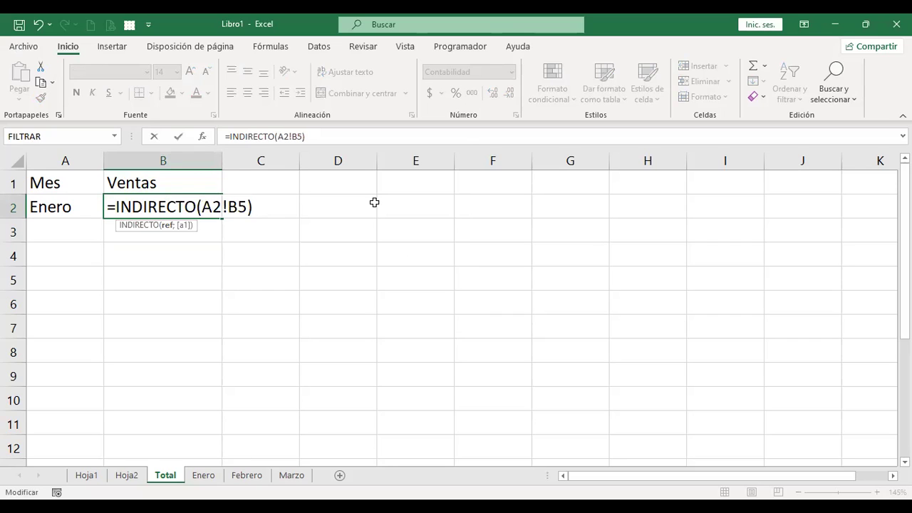
pyautogui.write('&')
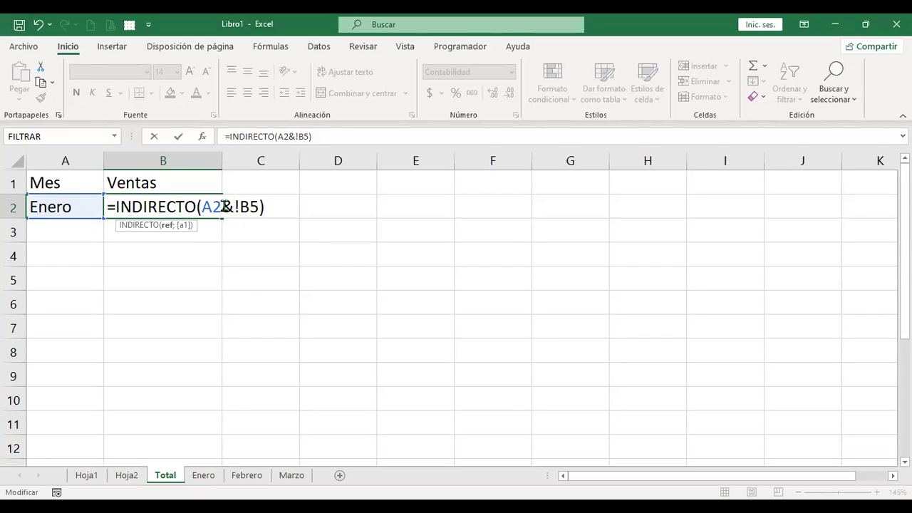
# - Quote the sheet suffix so B2 reads =INDIRECTO(A2&"!B5"), showing $137,000.00
pyautogui.moveTo(213, 206); pyautogui.dragTo(241, 207)
pyautogui.moveTo(238, 206); pyautogui.dragTo(229, 207)
pyautogui.press('Right')
pyautogui.press('Right')
pyautogui.press('Left')
pyautogui.write('"')
pyautogui.press('Right')
pyautogui.press('Right')
pyautogui.press('Right')
pyautogui.write('"')
pyautogui.press('Return')
pyautogui.press('Up')
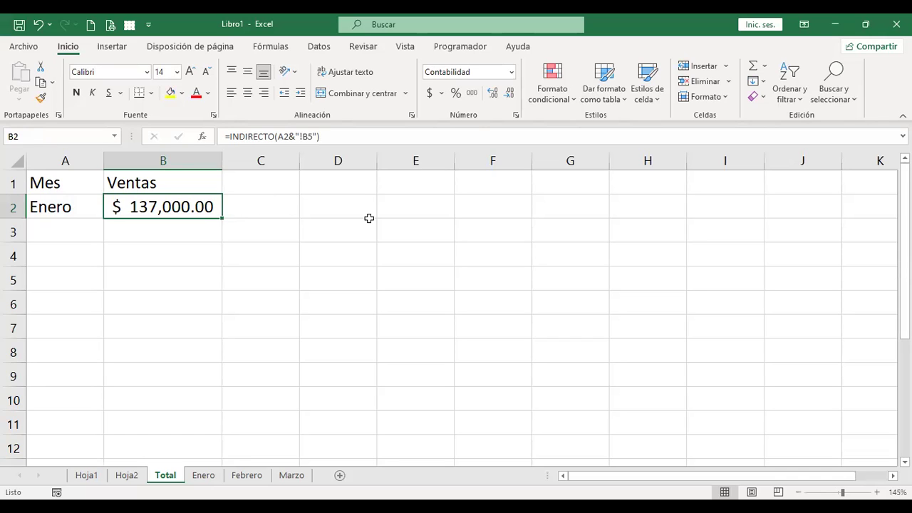
# - Review the B5 reference in B2's formula and check Enero's total in B5
pyautogui.press('F2')
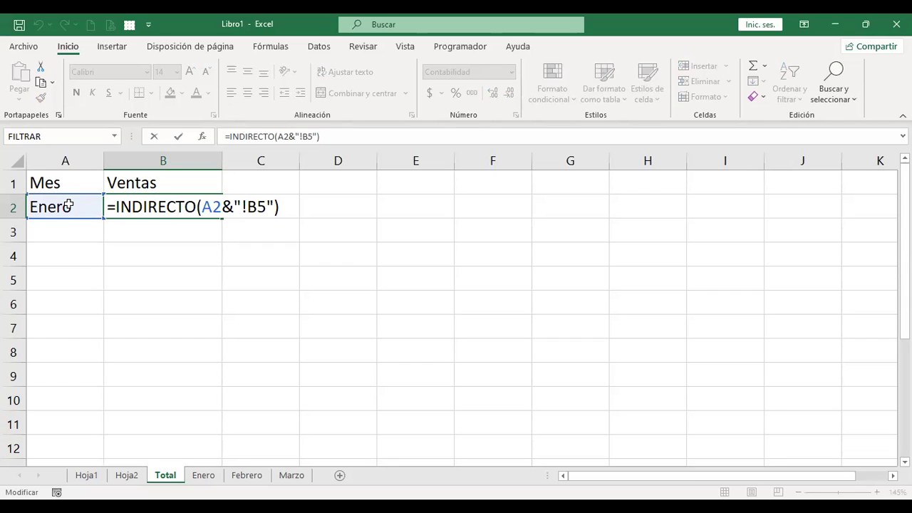
pyautogui.click(246, 207)
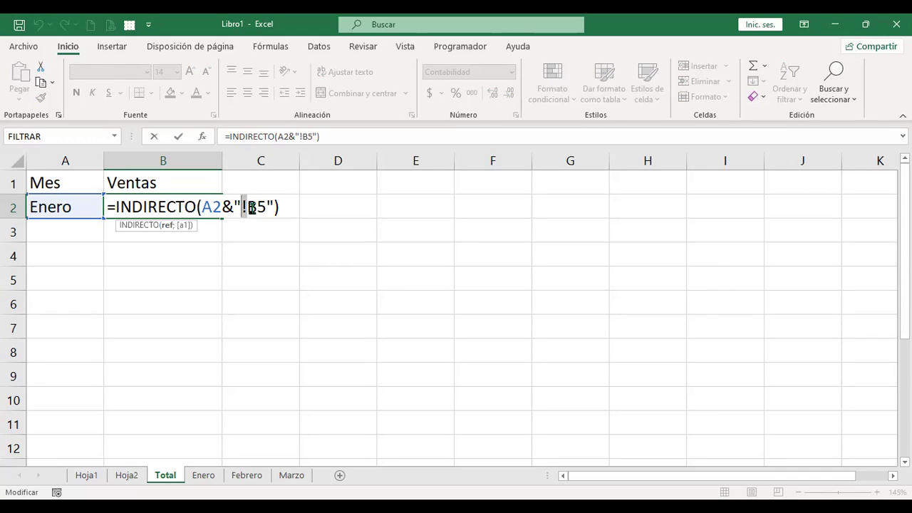
pyautogui.moveTo(248, 207); pyautogui.dragTo(267, 207)
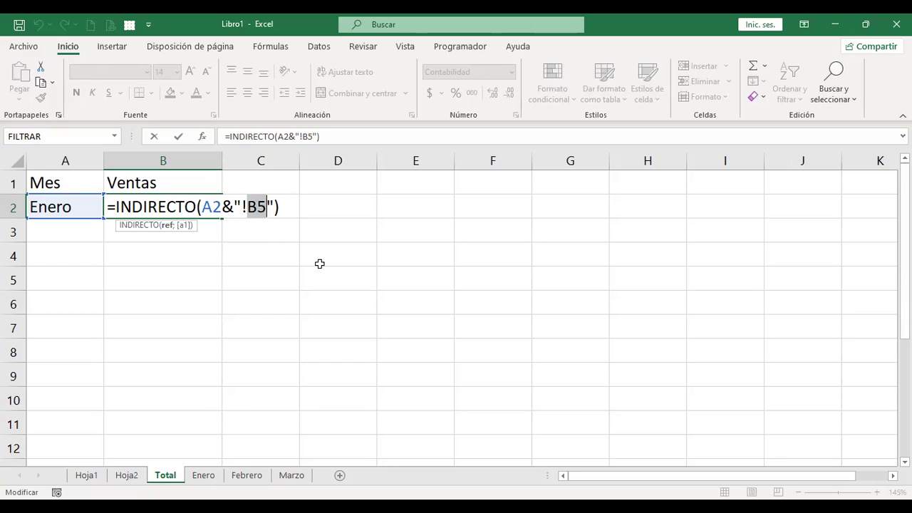
pyautogui.press('Return')
pyautogui.click(203, 475)
pyautogui.click(172, 278)
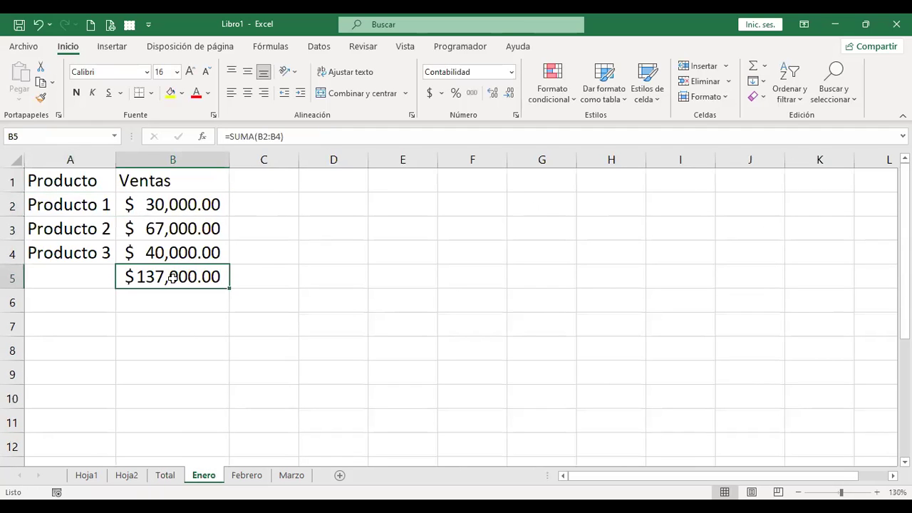
# - Enter Febrero in Total's A2 and check B2's recalculated value
pyautogui.click(164, 475)
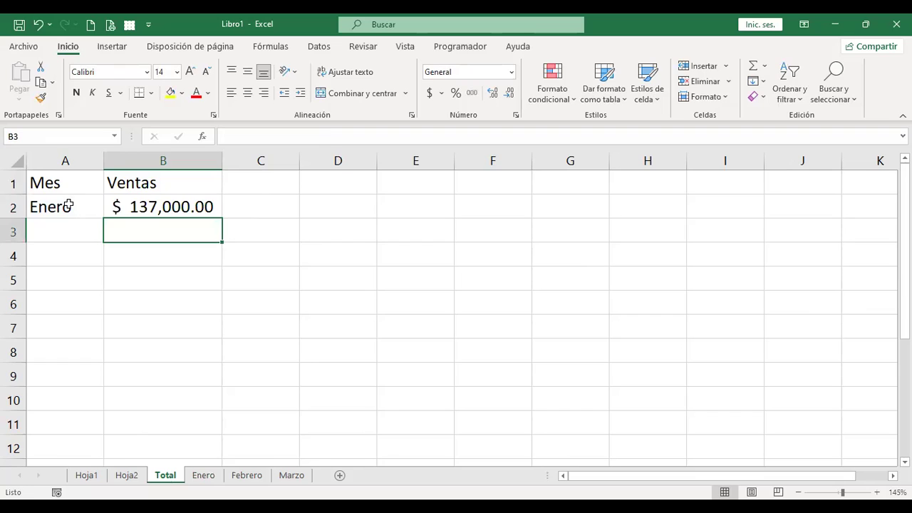
pyautogui.click(70, 205)
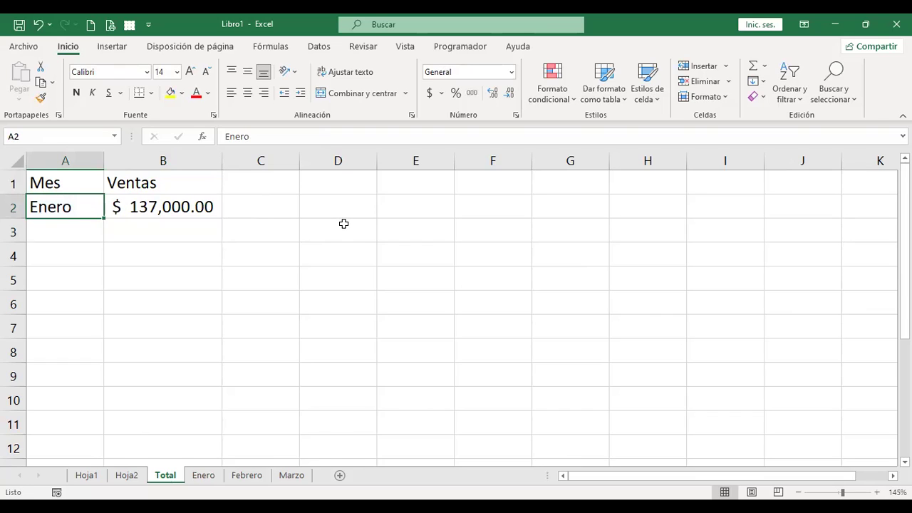
pyautogui.write('Febrero')
pyautogui.press('Return')
pyautogui.press('Up')
pyautogui.press('Right')
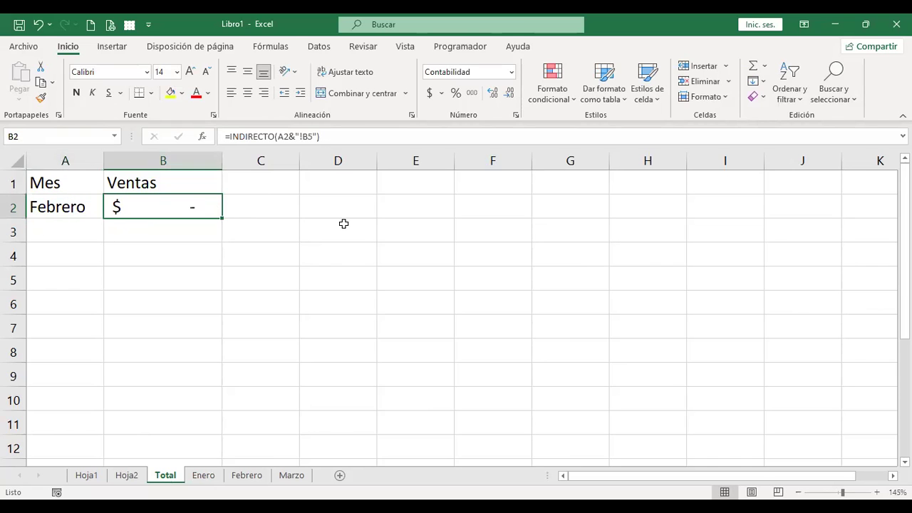
pyautogui.click(247, 476)
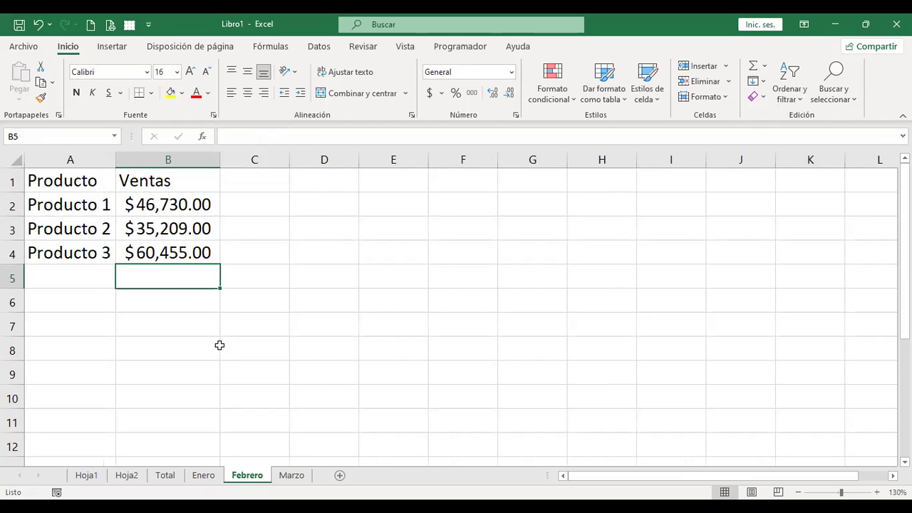
pyautogui.keyDown('ctrl'); pyautogui.click(203, 476); pyautogui.keyUp('ctrl')
pyautogui.click(171, 480)
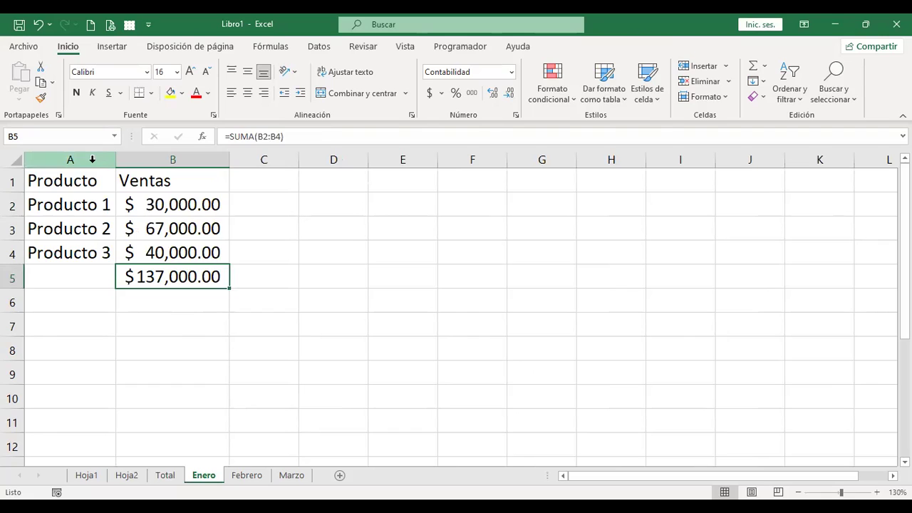
pyautogui.click(92, 159)
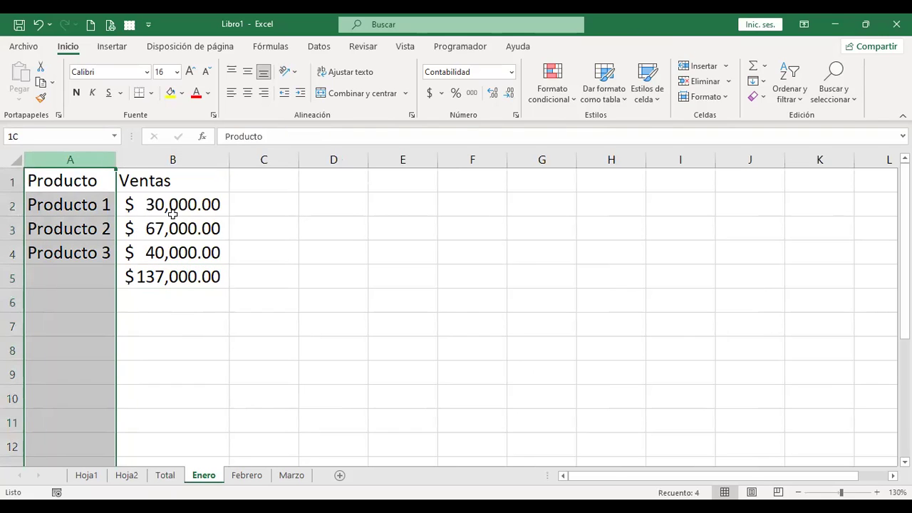
pyautogui.hotkey('shift', 'Right')
pyautogui.click(246, 475)
pyautogui.click(295, 479)
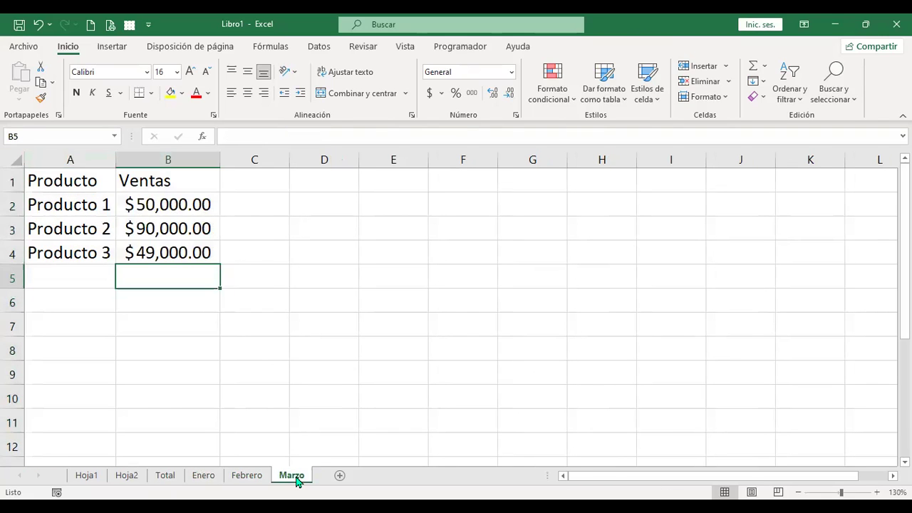
pyautogui.click(71, 153)
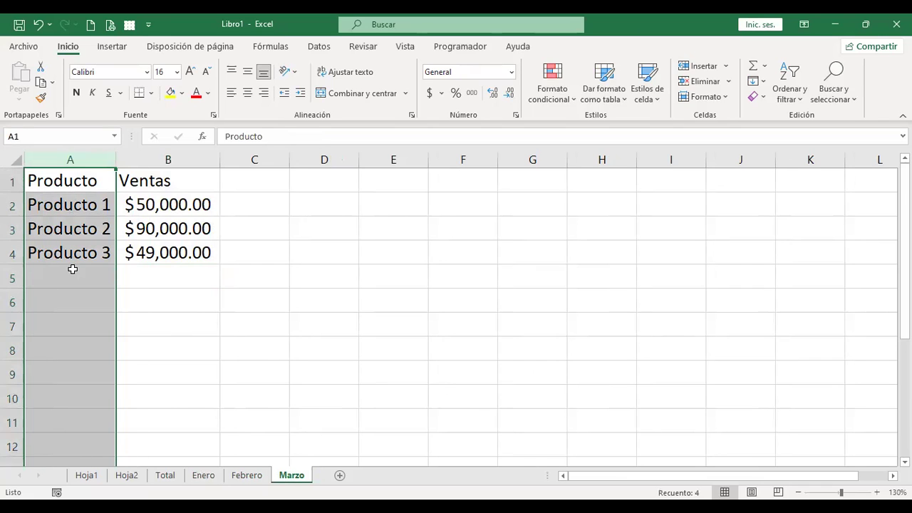
pyautogui.click(205, 156)
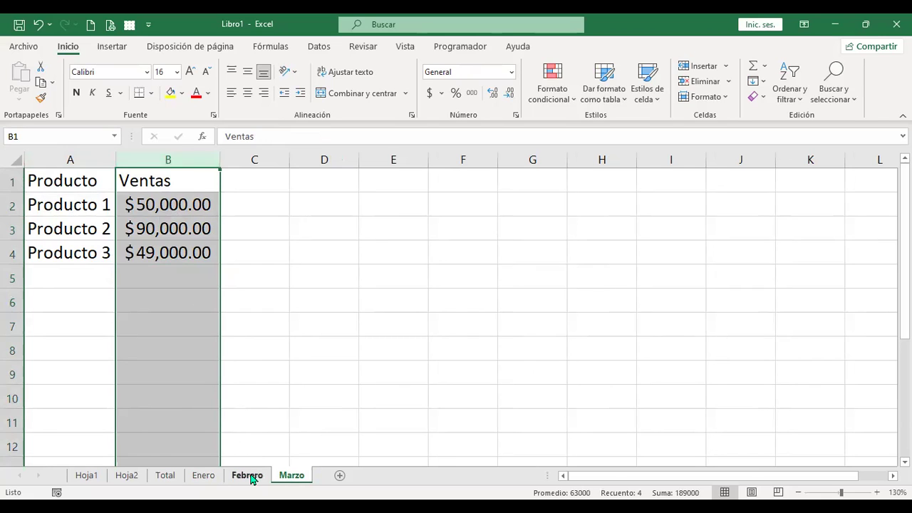
pyautogui.click(169, 481)
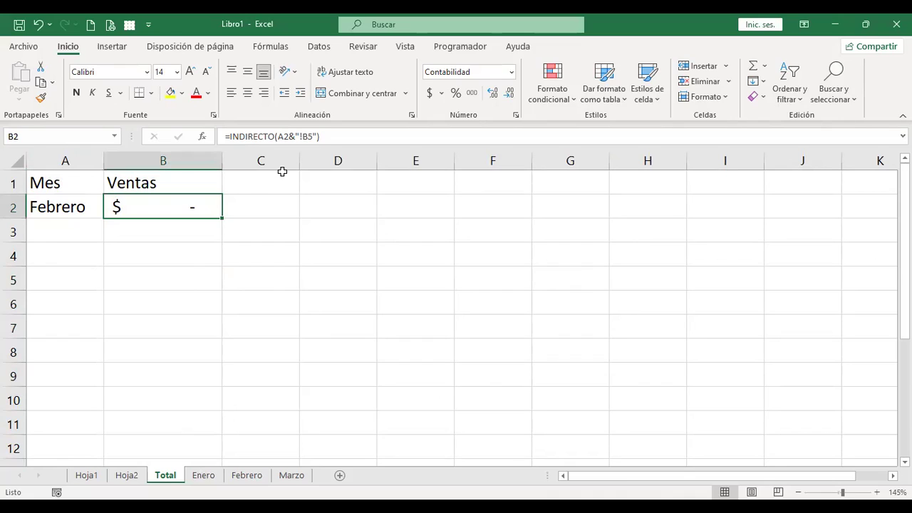
# - Change B2's reference from "!B5" to "!B:B" to cover the whole column
pyautogui.press('F2')
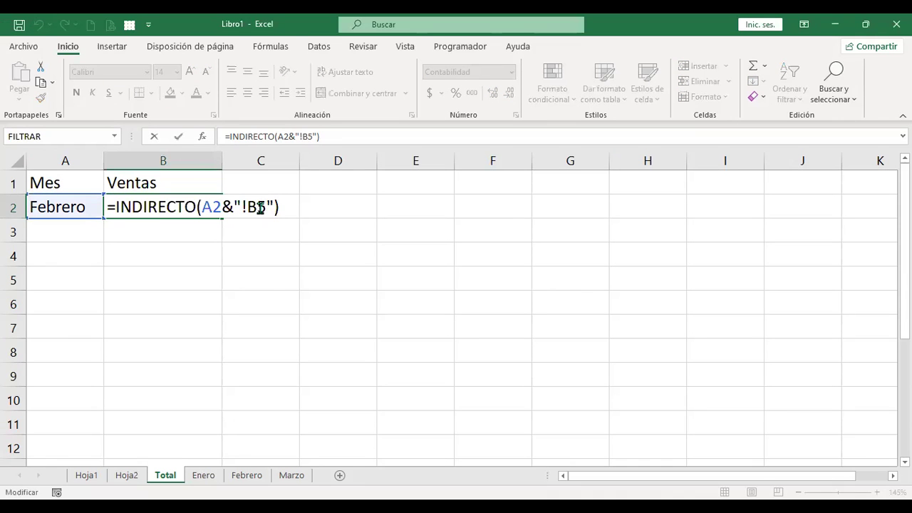
pyautogui.click(261, 207)
pyautogui.press('Delete')
pyautogui.write(':B')
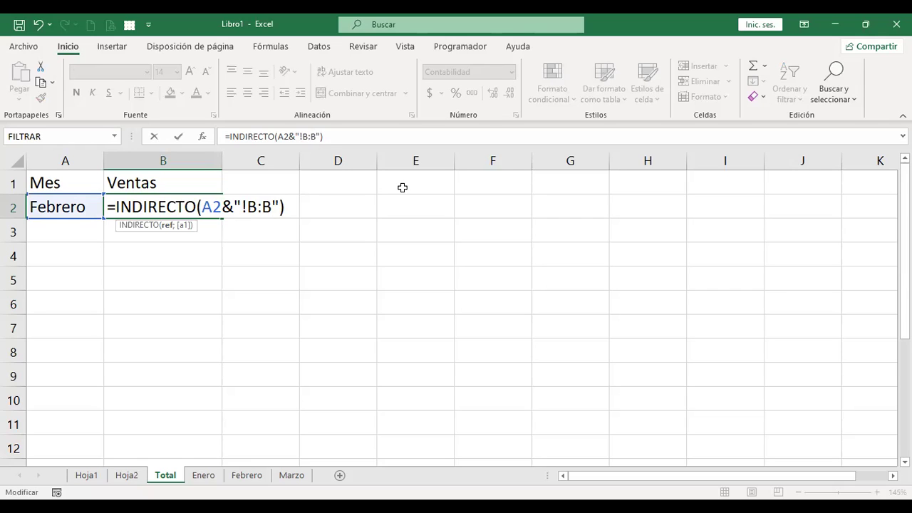
pyautogui.press('Return')
pyautogui.press('Up')
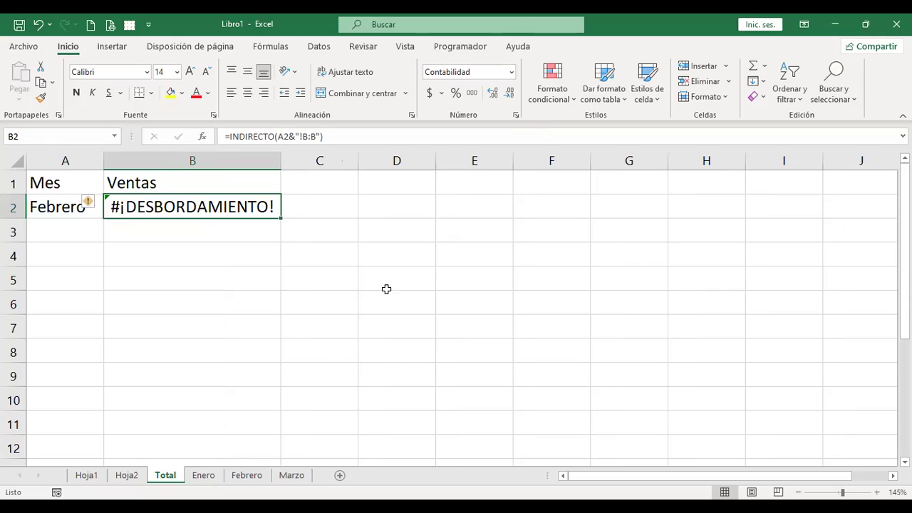
# - Review the Enero, Febrero and Marzo sheets, then recheck B2's formula unchanged
pyautogui.click(216, 475)
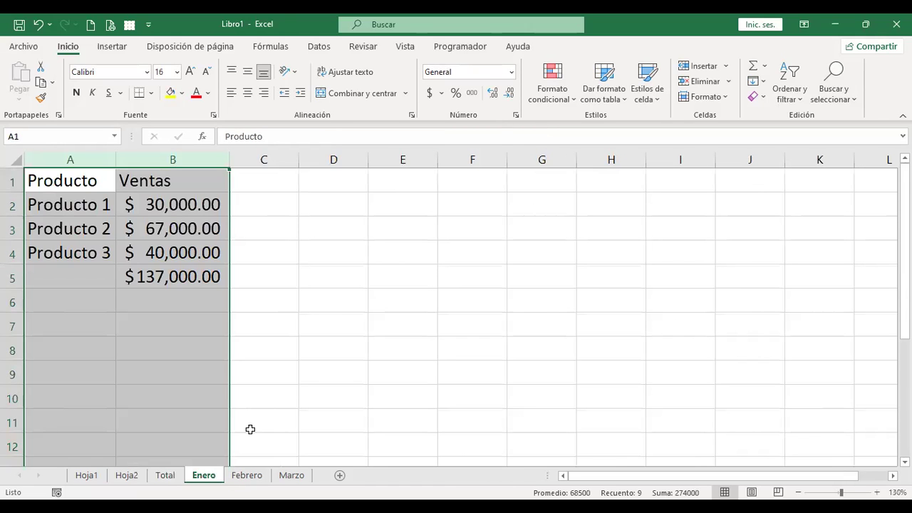
pyautogui.click(247, 476)
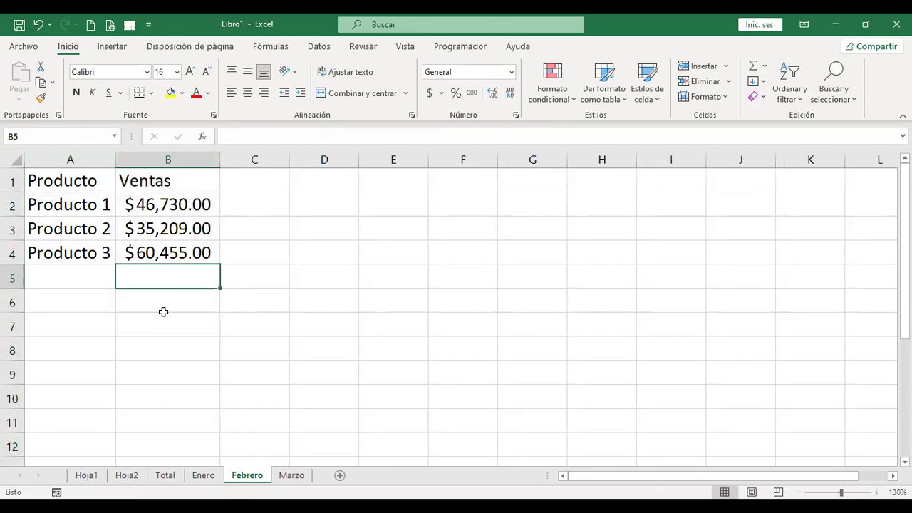
pyautogui.click(291, 475)
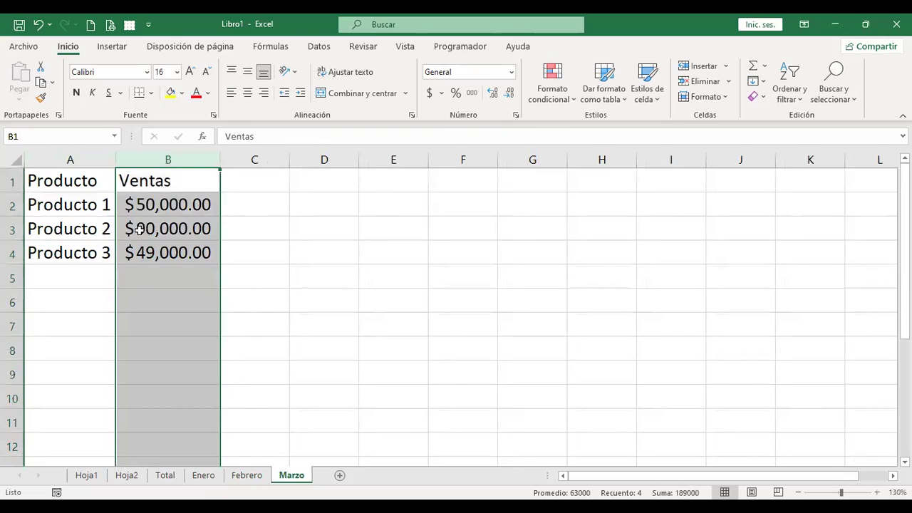
pyautogui.click(156, 273)
pyautogui.click(164, 478)
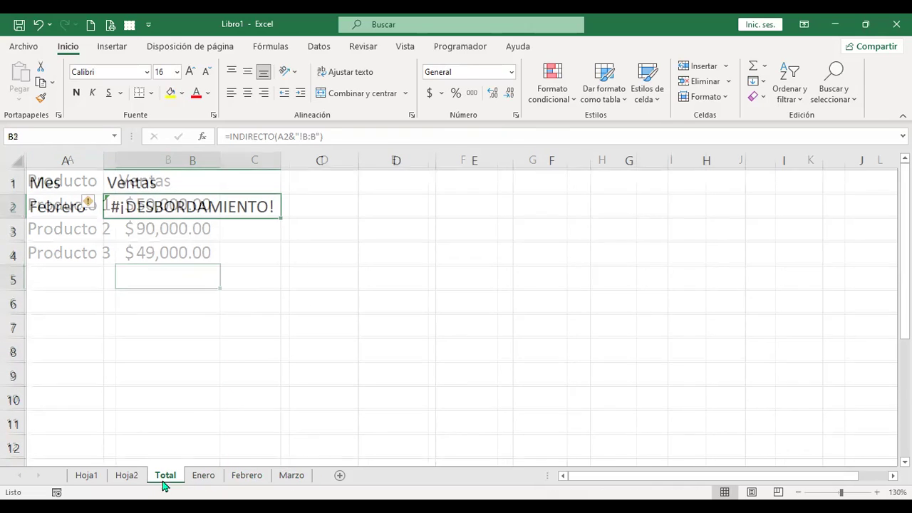
pyautogui.press('F2')
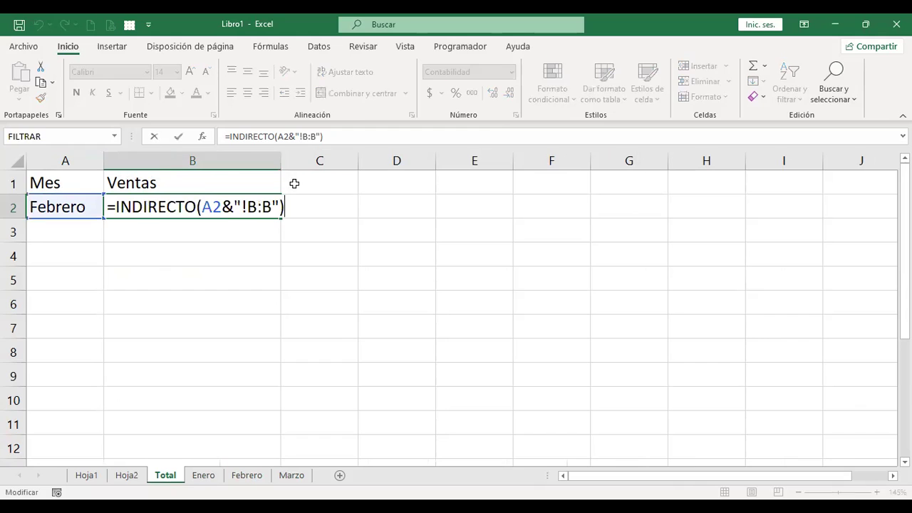
pyautogui.press('Left')
pyautogui.press('Left')
pyautogui.press('Left')
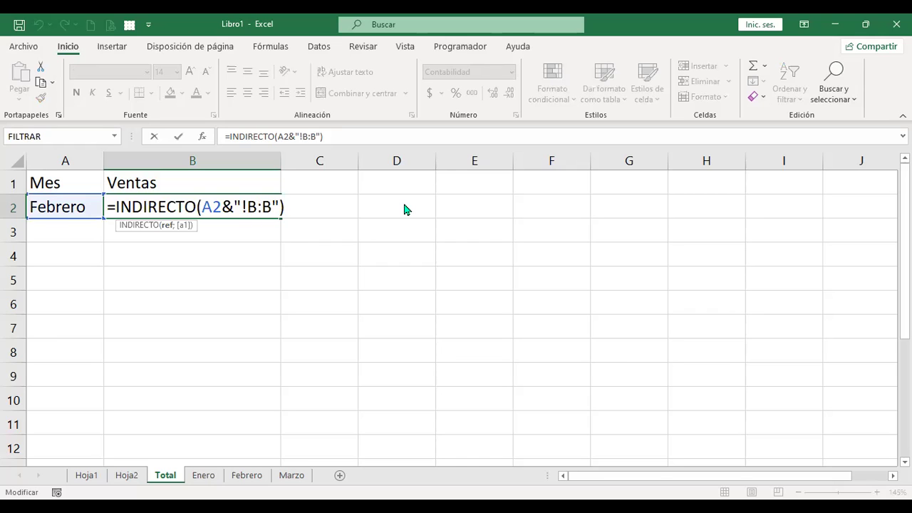
pyautogui.press('Return')
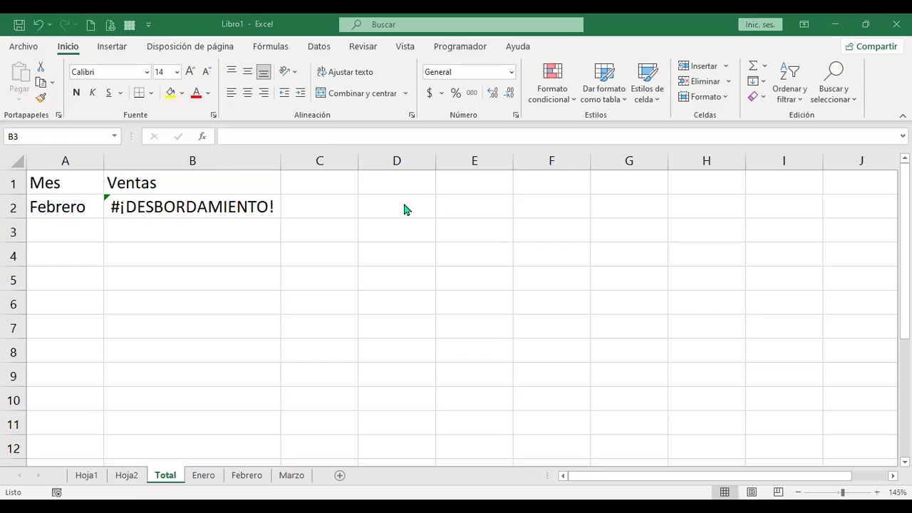
# - Wrap B2's formula in SUMA( ) so Febrero's sales total $142,394.00
pyautogui.click(154, 235)
pyautogui.click(182, 210)
pyautogui.press('F2')
pyautogui.press('Home')
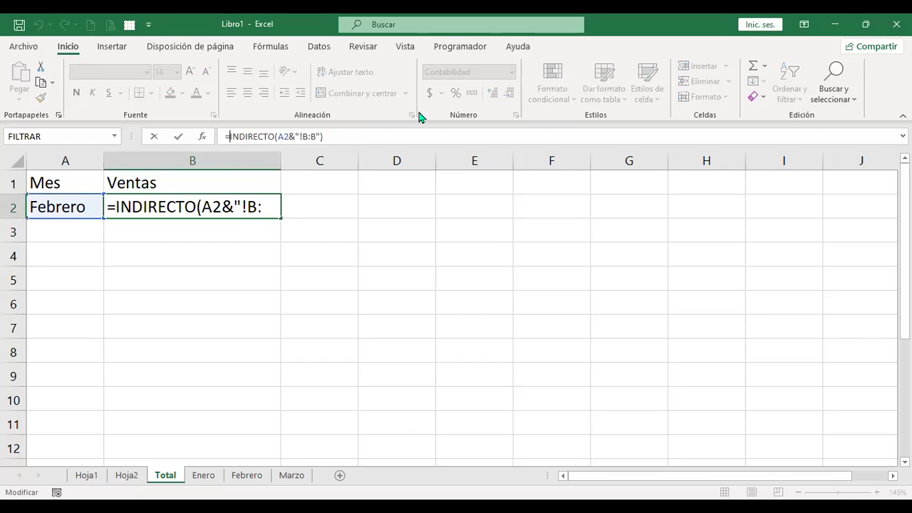
pyautogui.write('suma')
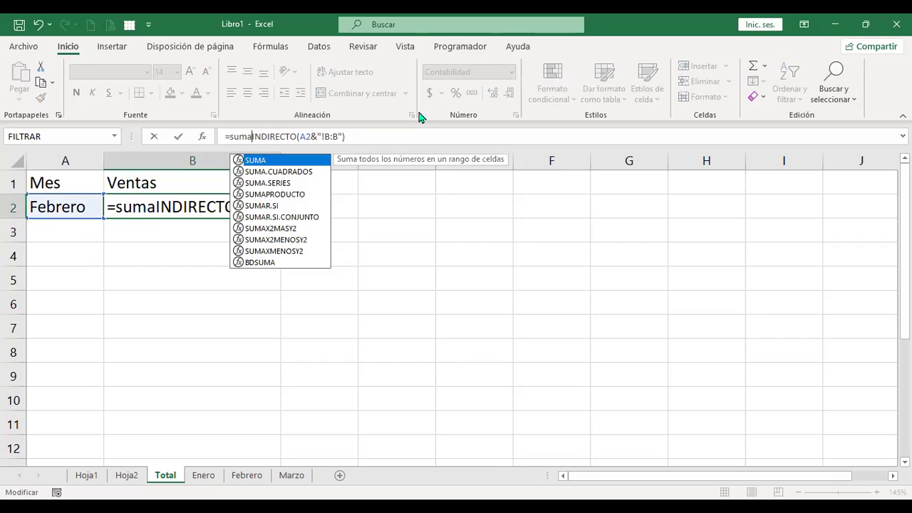
pyautogui.write('(')
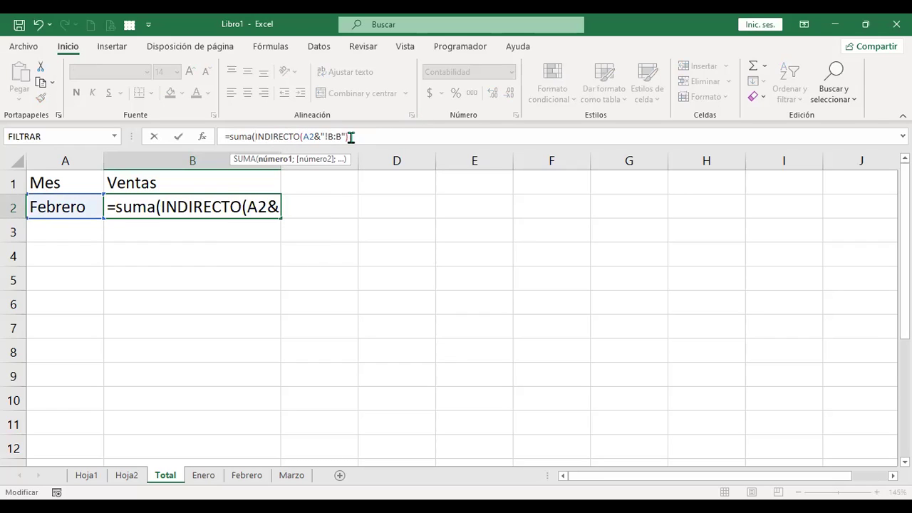
pyautogui.click(349, 136)
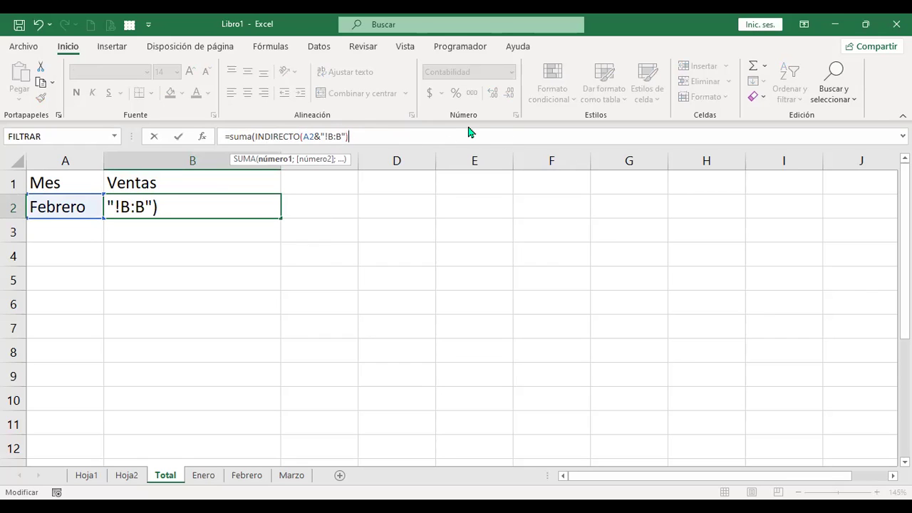
pyautogui.press('Return')
pyautogui.press('Up')
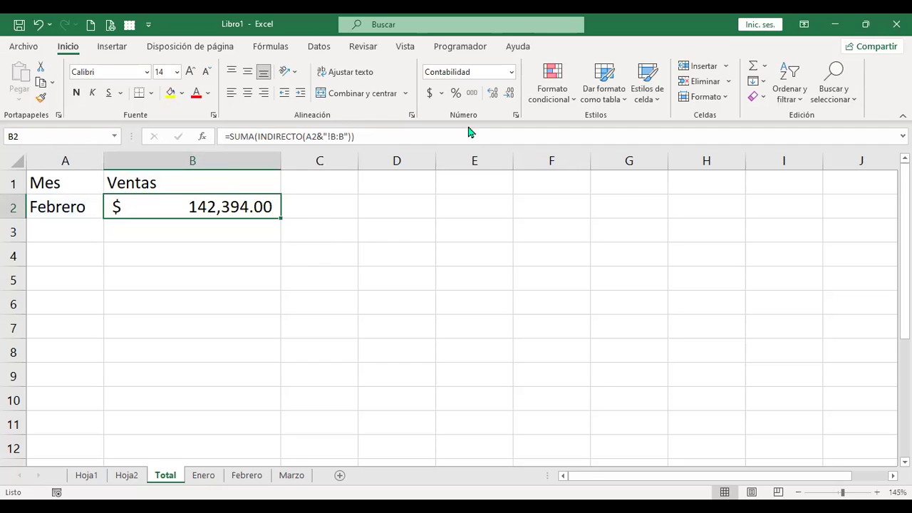
pyautogui.press('F2')
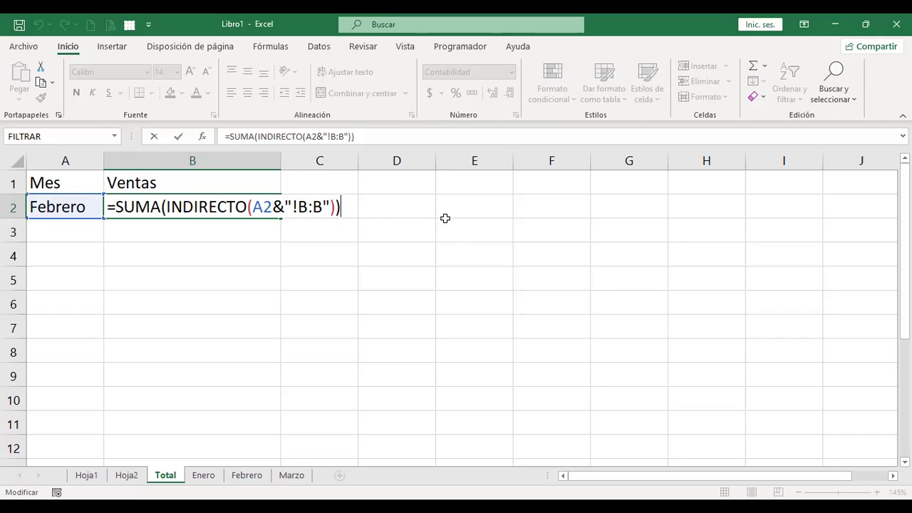
# - Commit the SUMA(INDIRECTO) total formula, then check the Febrero and Marzo sales sums
pyautogui.press('Return')
pyautogui.press('Up')
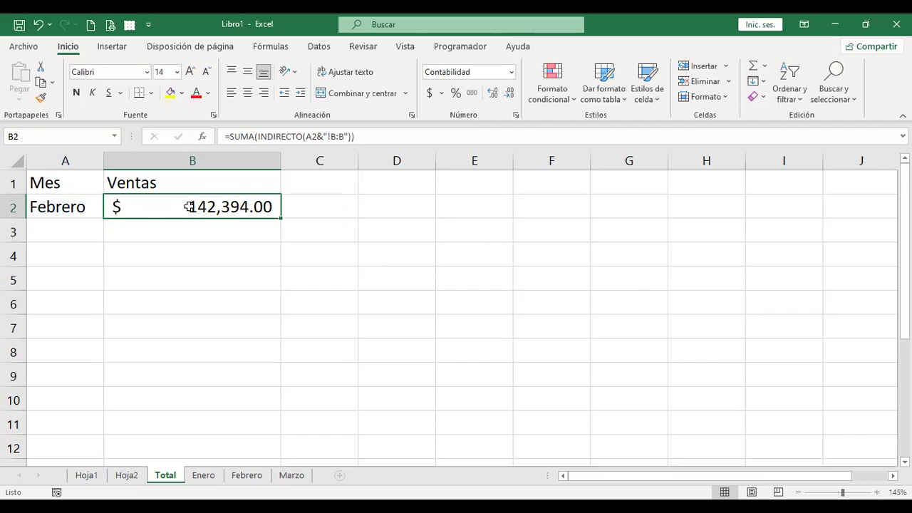
pyautogui.click(246, 475)
pyautogui.moveTo(187, 204); pyautogui.dragTo(194, 252)
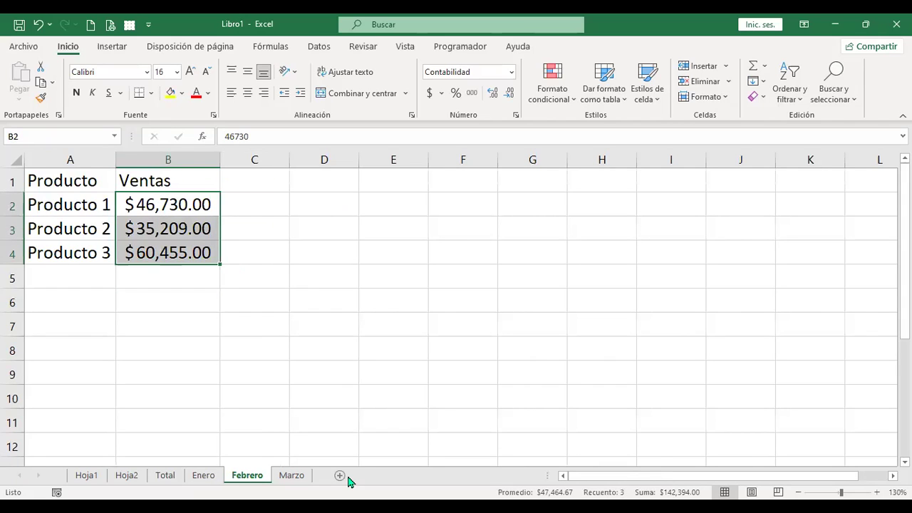
pyautogui.hotkey('ctrl', 'pagedown')
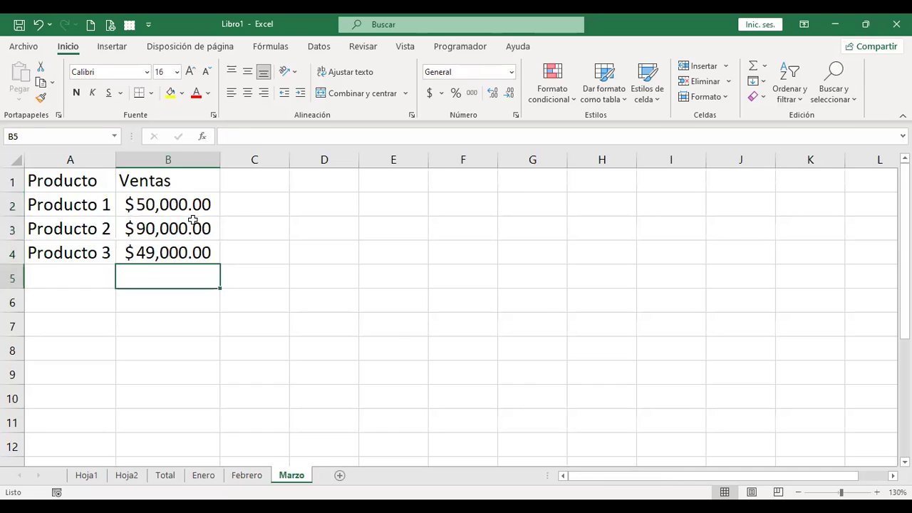
pyautogui.moveTo(184, 203); pyautogui.dragTo(189, 243)
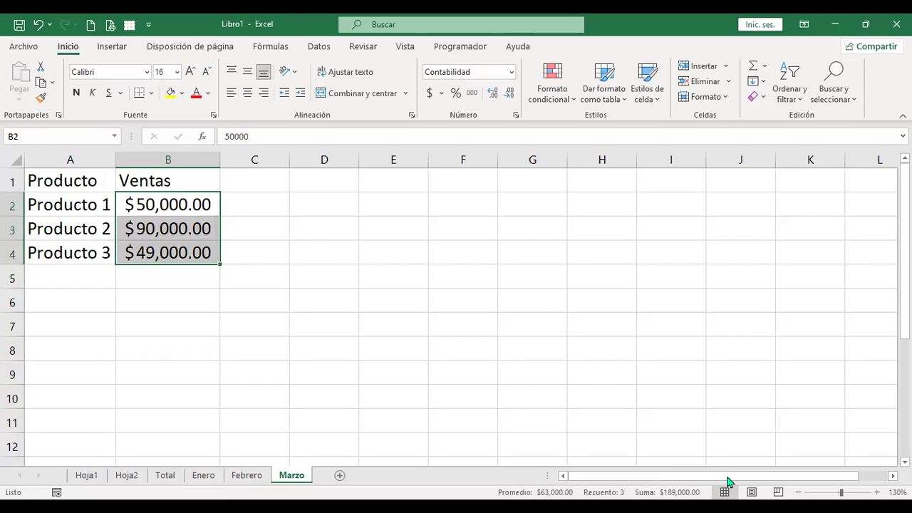
# - Enter Marzo as the month name in Total's A2
pyautogui.click(165, 475)
pyautogui.click(70, 207)
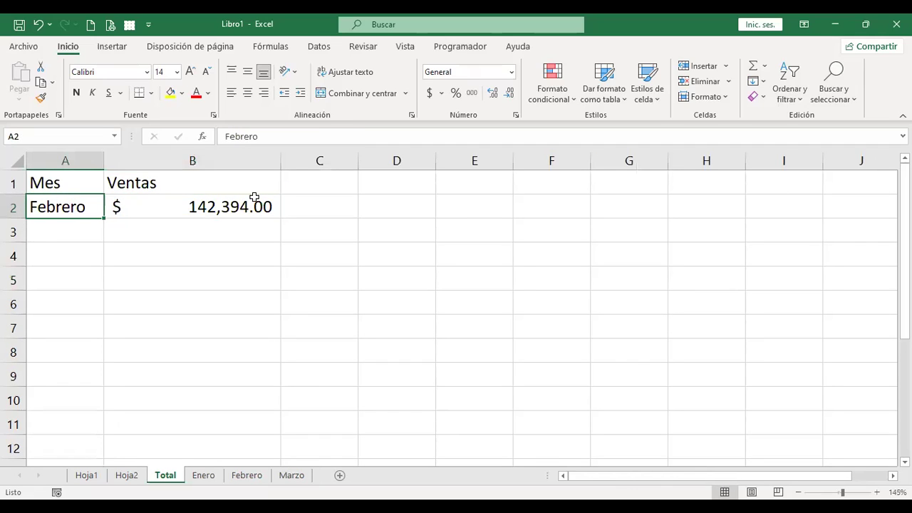
pyautogui.write('Marzo')
pyautogui.press('Return')
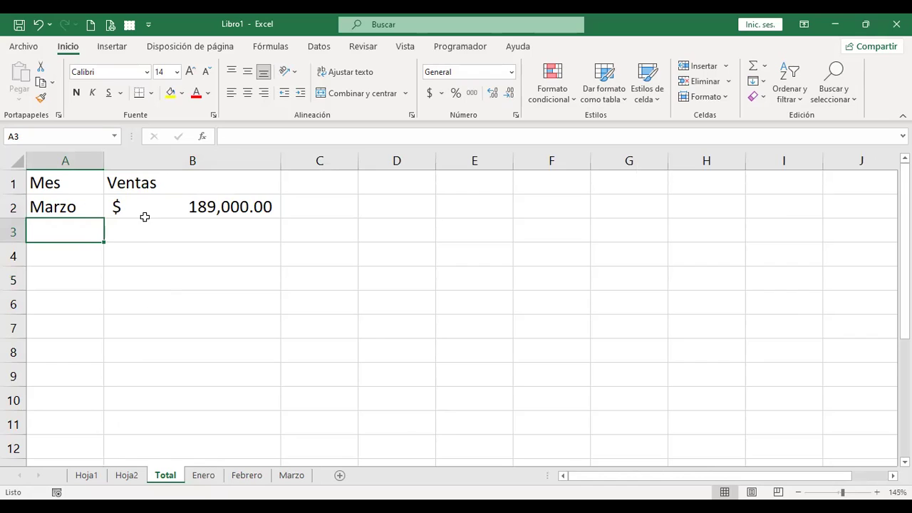
# - Glance at the Enero sheet, then change Total's A2 month to Enero
pyautogui.click(203, 475)
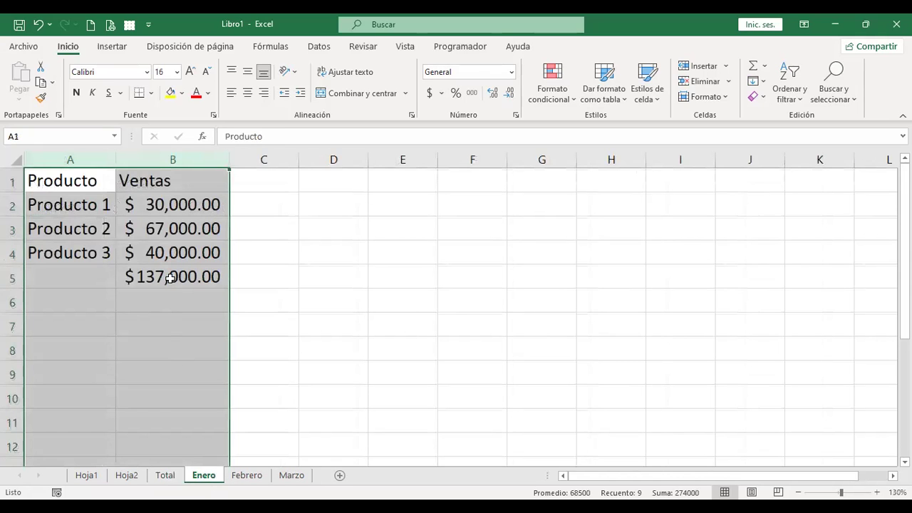
pyautogui.click(166, 477)
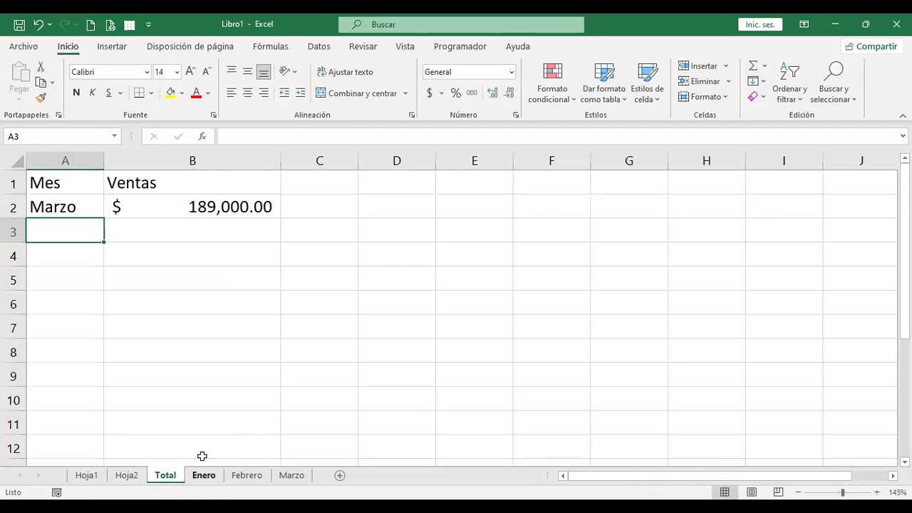
pyautogui.click(73, 207)
pyautogui.write('Enero')
pyautogui.press('Return')
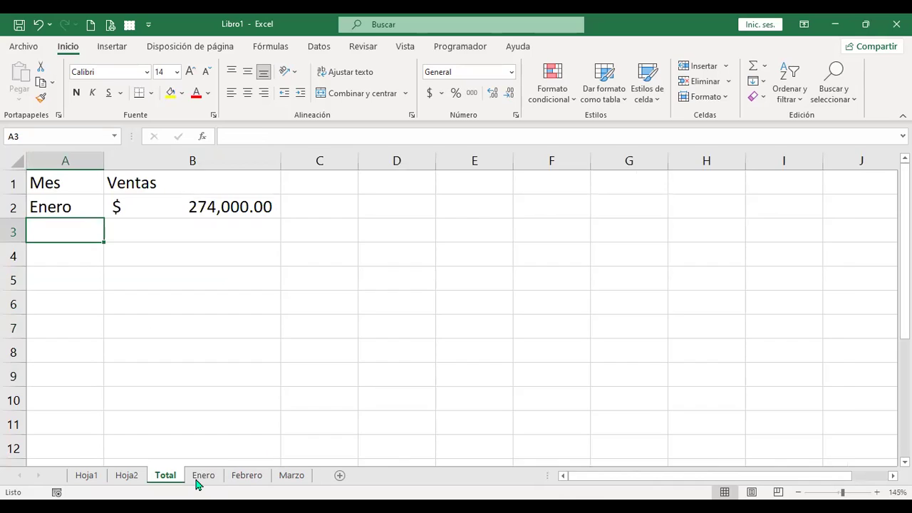
# - Check Enero's B2:B5 sales sum, then reopen Total's B2 formula for editing
pyautogui.click(201, 476)
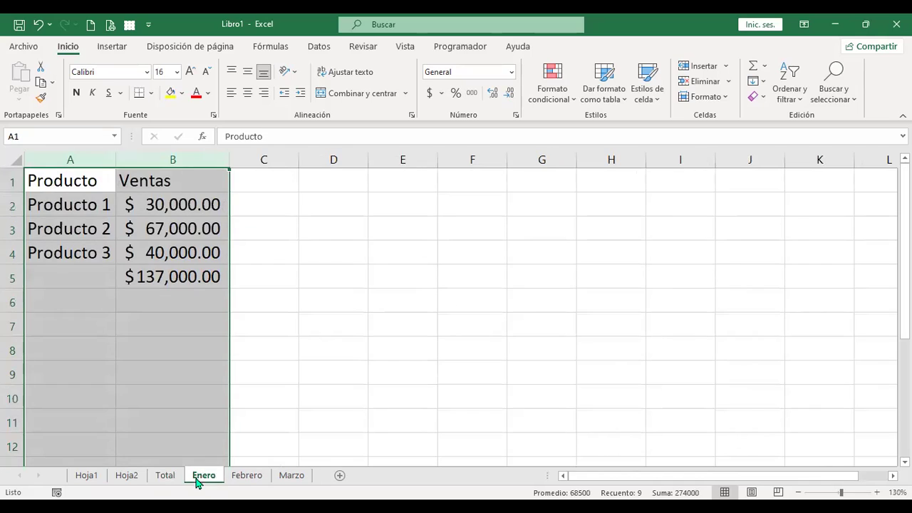
pyautogui.click(183, 277)
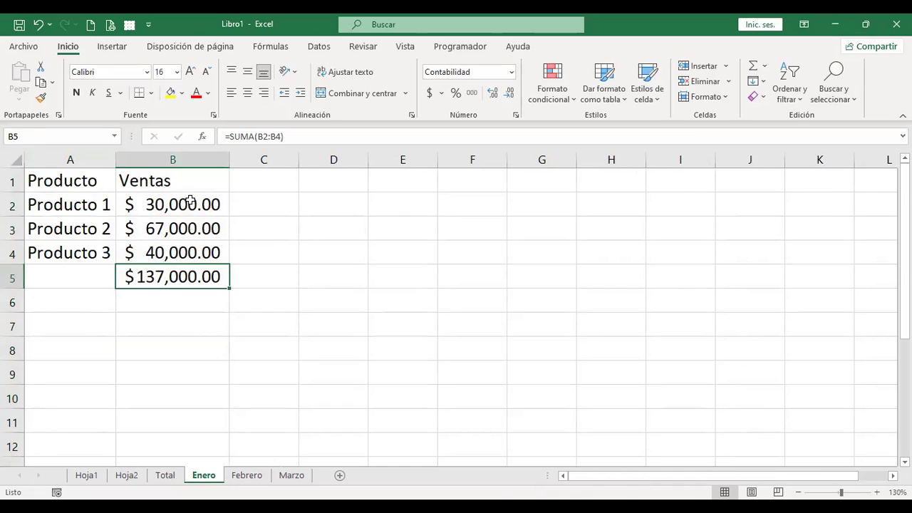
pyautogui.moveTo(184, 203); pyautogui.dragTo(193, 269)
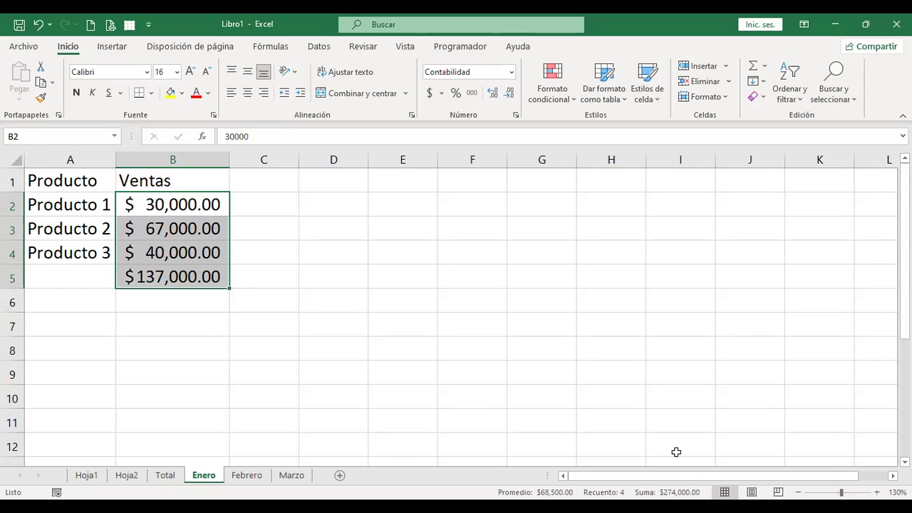
pyautogui.click(165, 475)
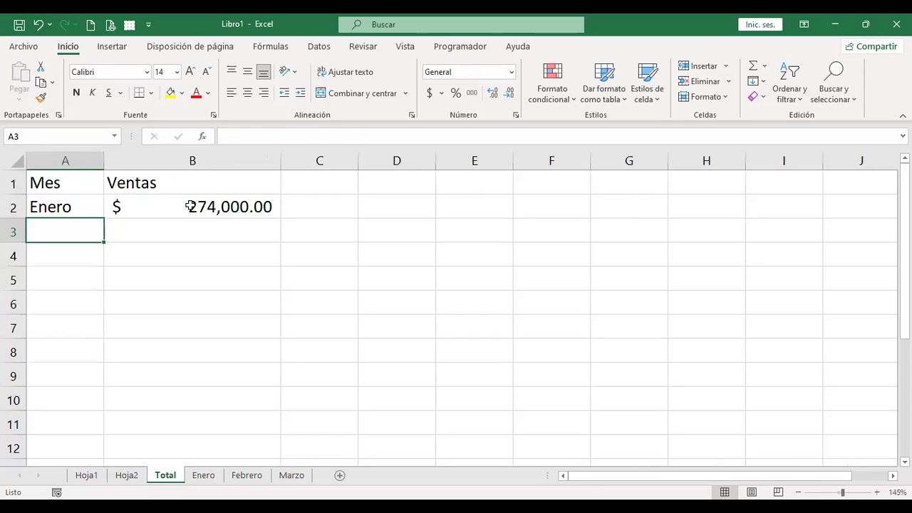
pyautogui.click(190, 207)
pyautogui.press('F2')
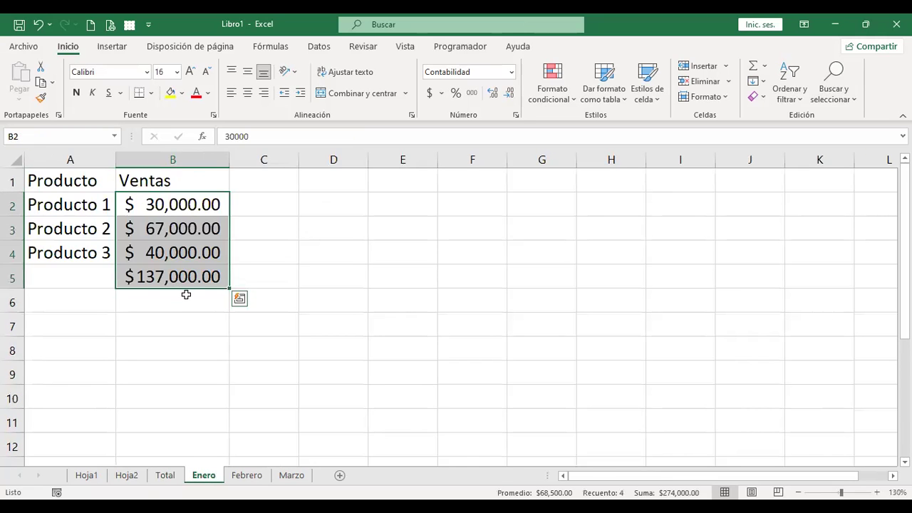
pyautogui.click(185, 294)
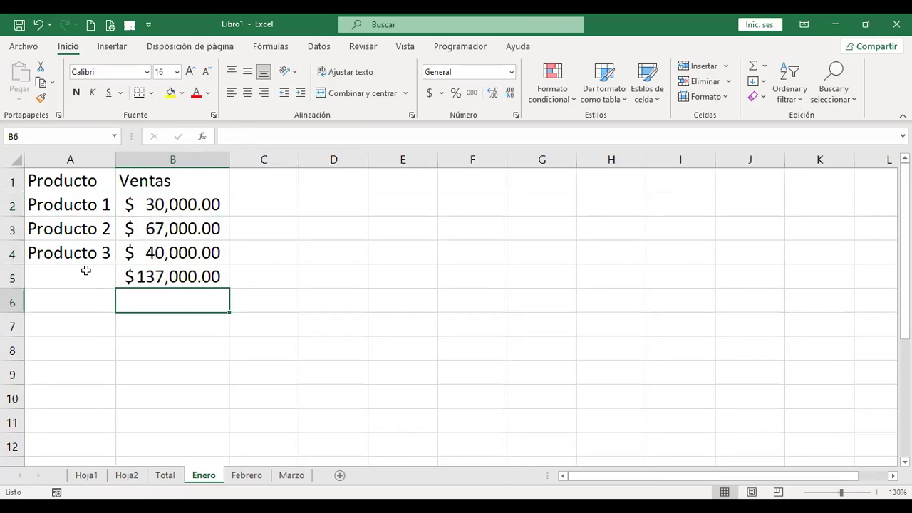
pyautogui.moveTo(86, 299); pyautogui.dragTo(97, 394)
pyautogui.moveTo(166, 305); pyautogui.dragTo(188, 399)
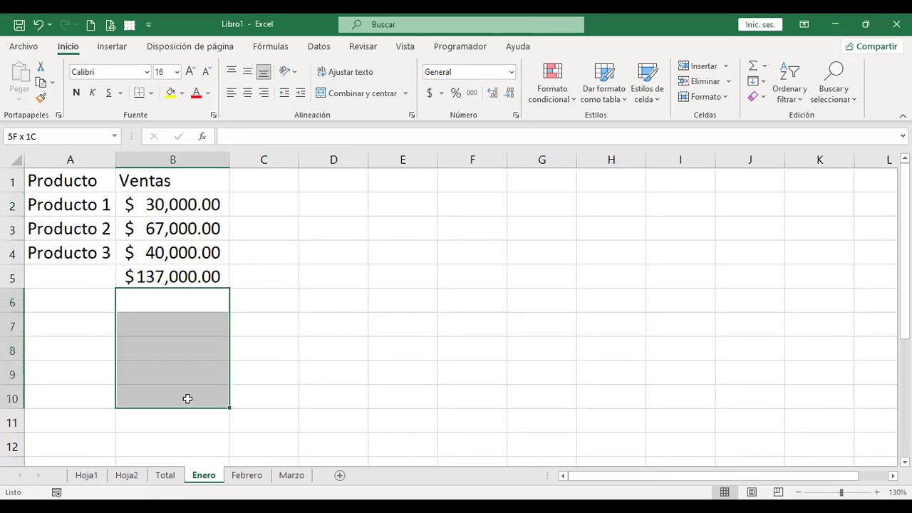
pyautogui.click(167, 477)
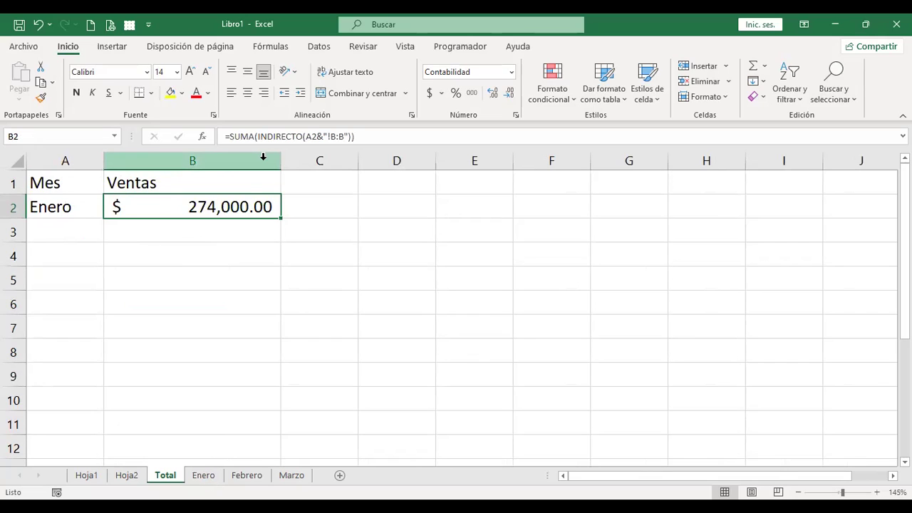
pyautogui.press('F2')
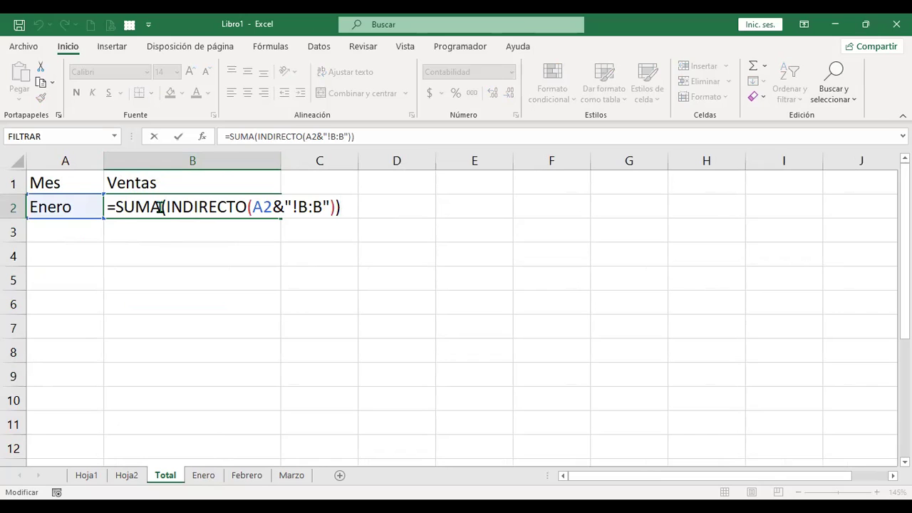
pyautogui.moveTo(161, 207); pyautogui.dragTo(118, 207)
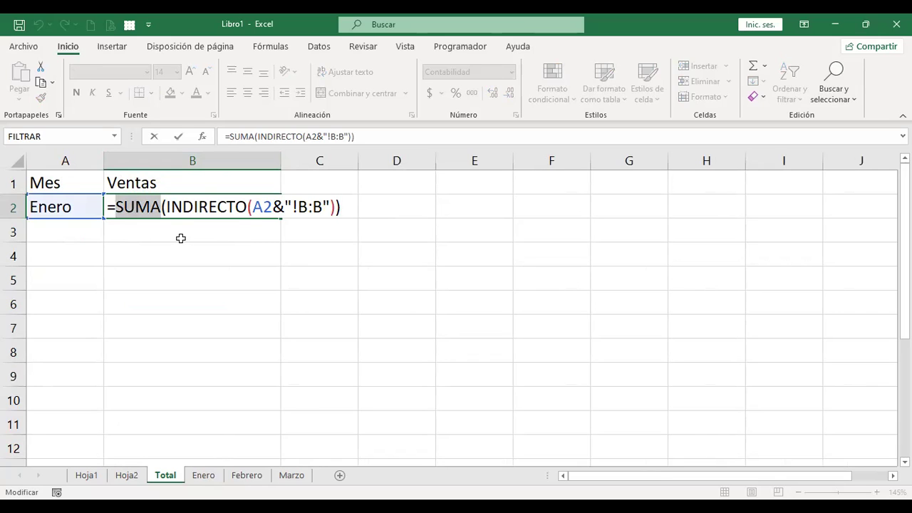
pyautogui.click(151, 206)
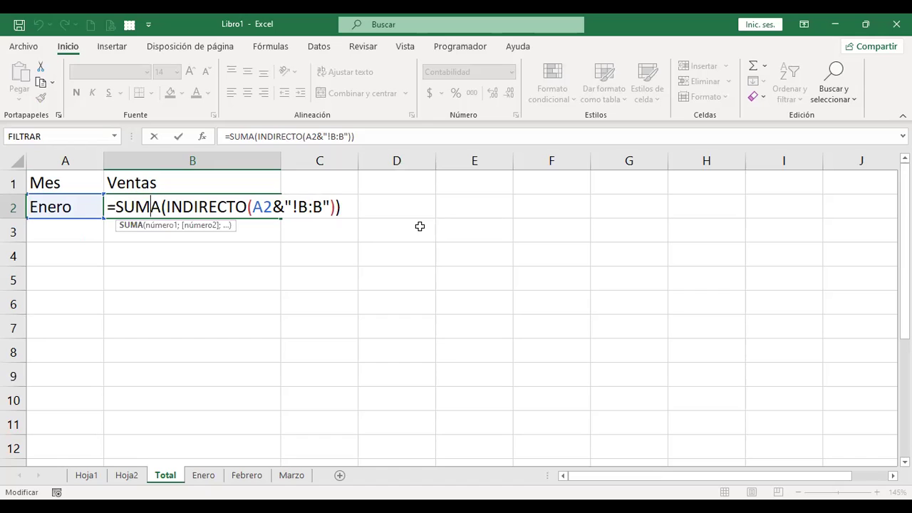
pyautogui.press('Return')
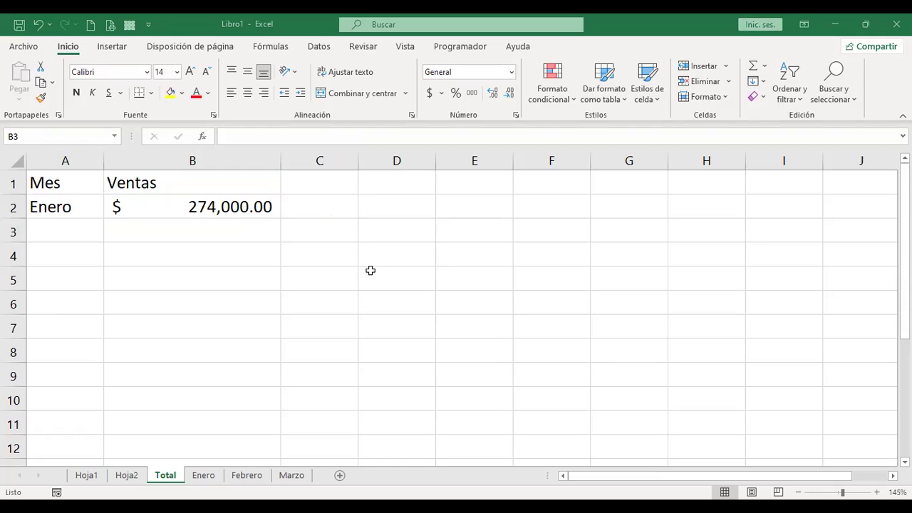
# - Add a new sheet, Hoja7, and move it to the end after Marzo
pyautogui.click(86, 475)
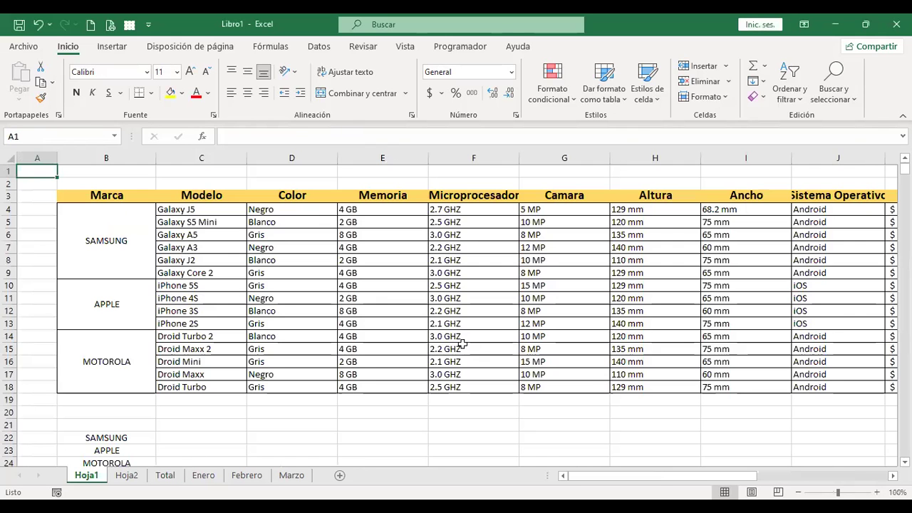
pyautogui.click(127, 475)
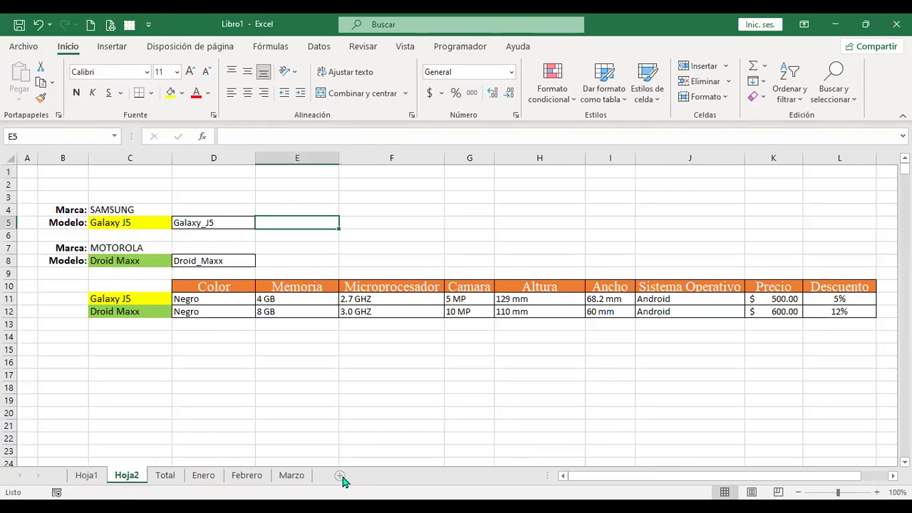
pyautogui.click(340, 476)
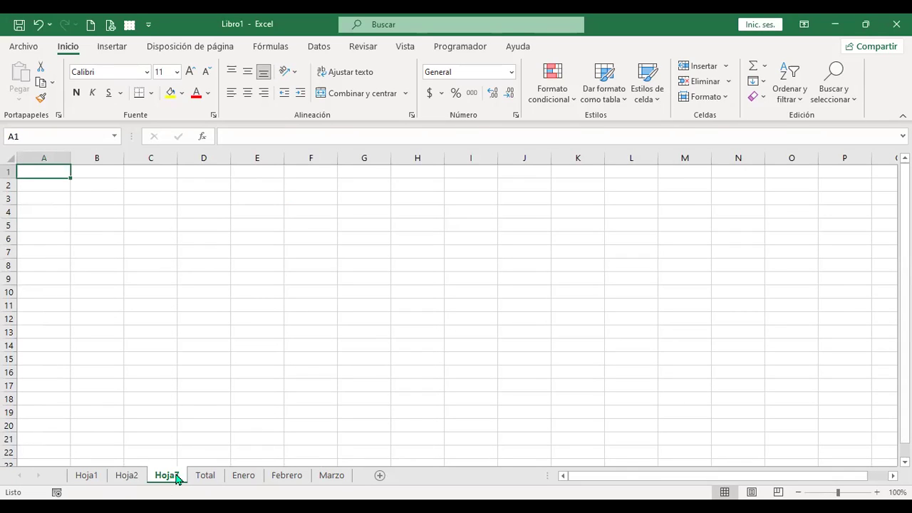
pyautogui.moveTo(170, 481); pyautogui.dragTo(159, 482)
pyautogui.moveTo(202, 482); pyautogui.dragTo(349, 476)
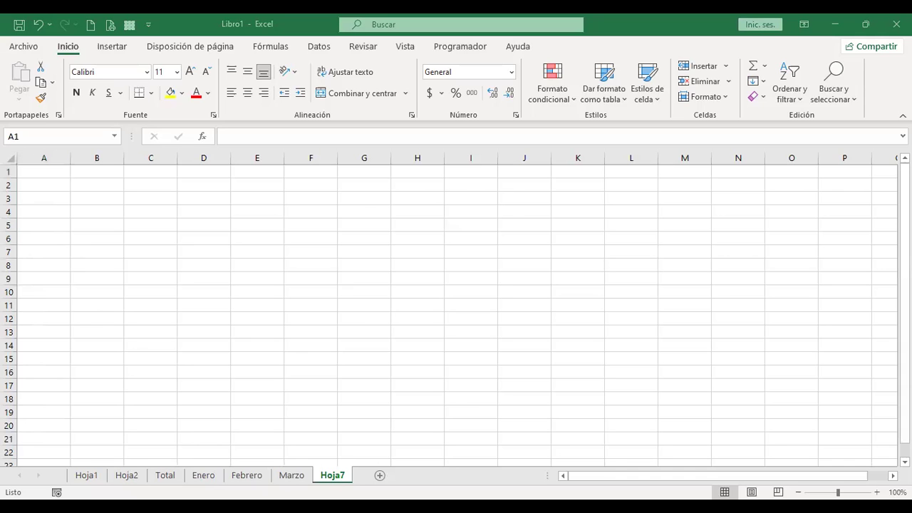
# - Select every cell in Hoja7 and increase its font size
pyautogui.click(10, 157)
pyautogui.keyDown('ctrl'); pyautogui.scroll(5, 212, 289); pyautogui.keyUp('ctrl')
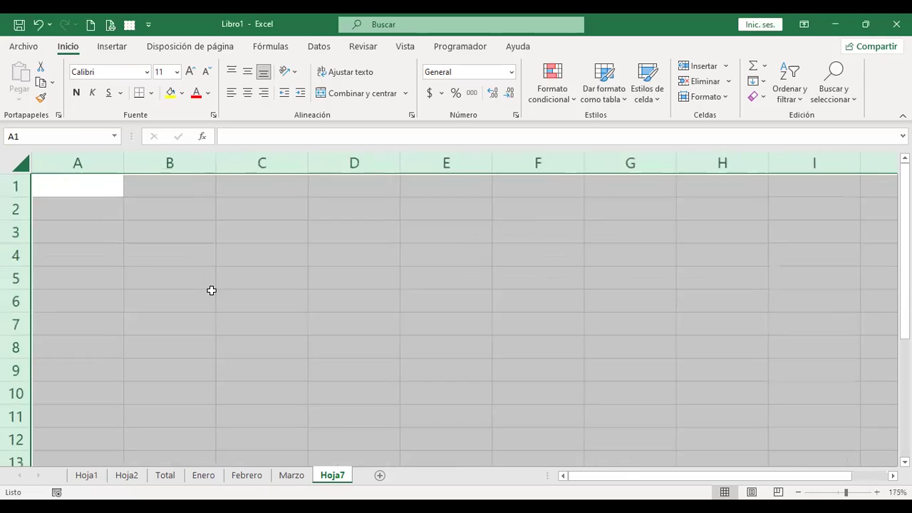
pyautogui.click(191, 72)
# - Bring Hoja7's font to 14 points and go to cell B7
pyautogui.click(190, 72)
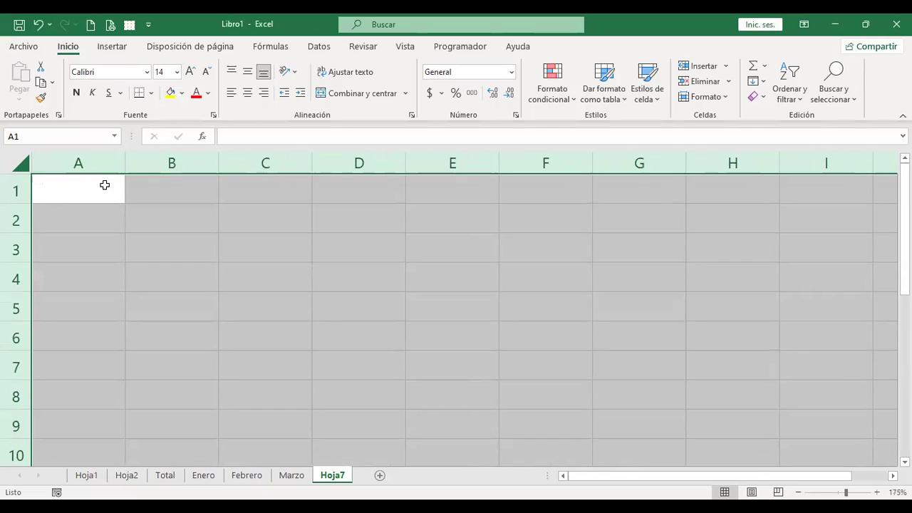
pyautogui.click(104, 186)
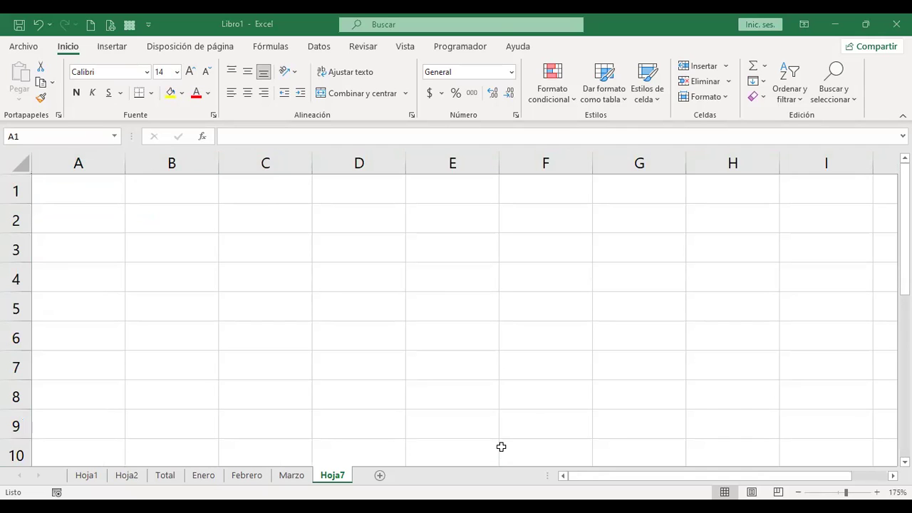
pyautogui.press('Down')
pyautogui.press('Up')
pyautogui.press('Up')
pyautogui.press('Up')
pyautogui.press('Down')
pyautogui.press('Down')
pyautogui.press('Down')
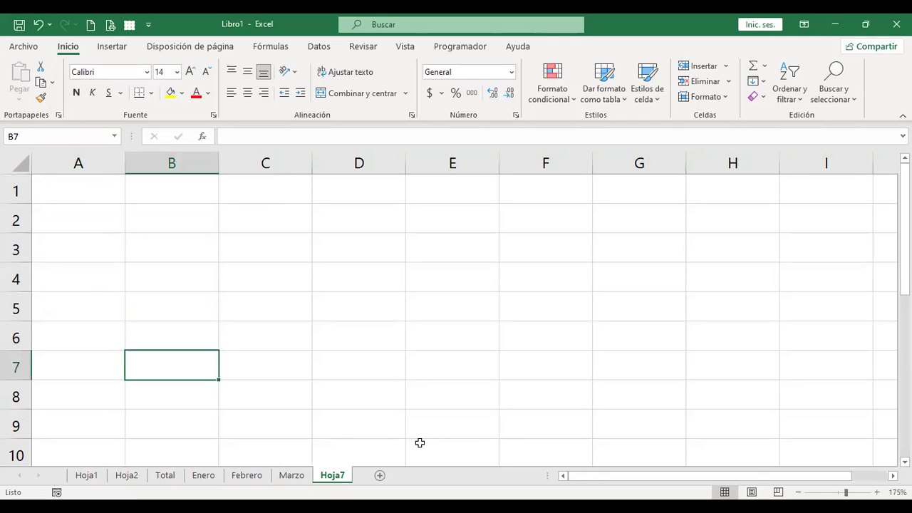
# - Switch to Hoja1, then Hoja2, and select row 10 of the phone table
pyautogui.click(87, 475)
pyautogui.click(128, 475)
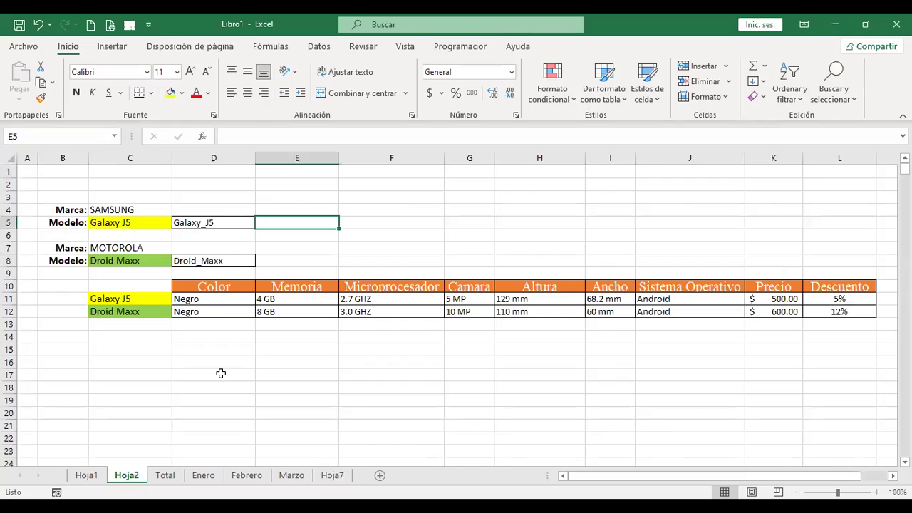
pyautogui.click(9, 286)
# - Select rows 4 through 13 of Hoja2's phone table
pyautogui.moveTo(11, 305); pyautogui.dragTo(9, 311)
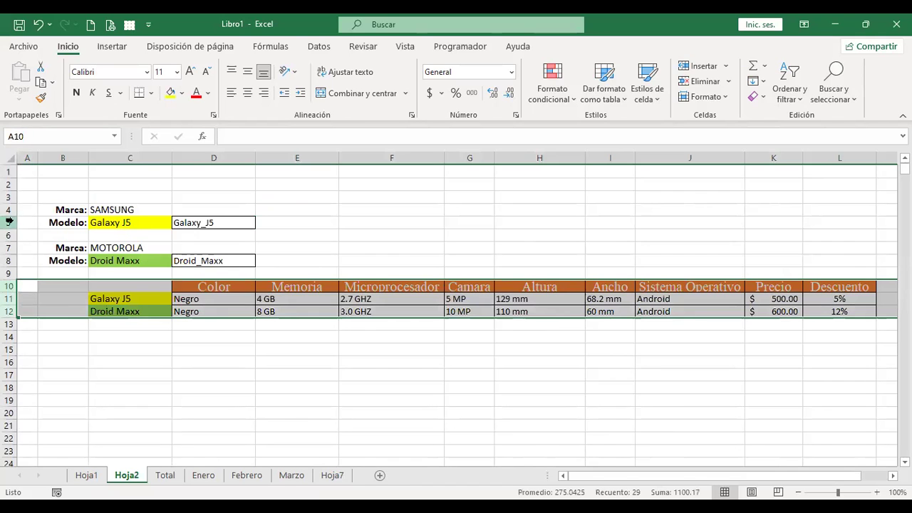
pyautogui.click(5, 212)
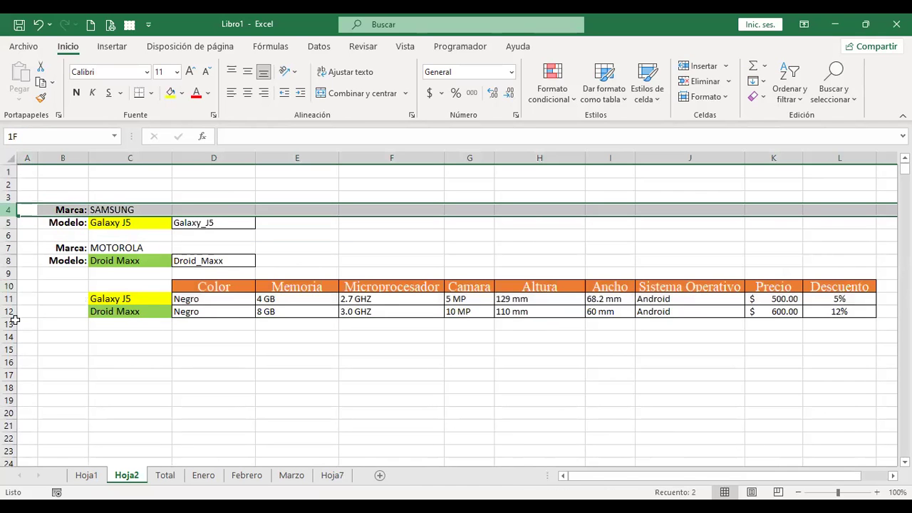
pyautogui.keyDown('shift'); pyautogui.click(11, 324); pyautogui.keyUp('shift')
# - Browse the Total, Enero, Febrero and Marzo sheets and back to Total
pyautogui.click(166, 475)
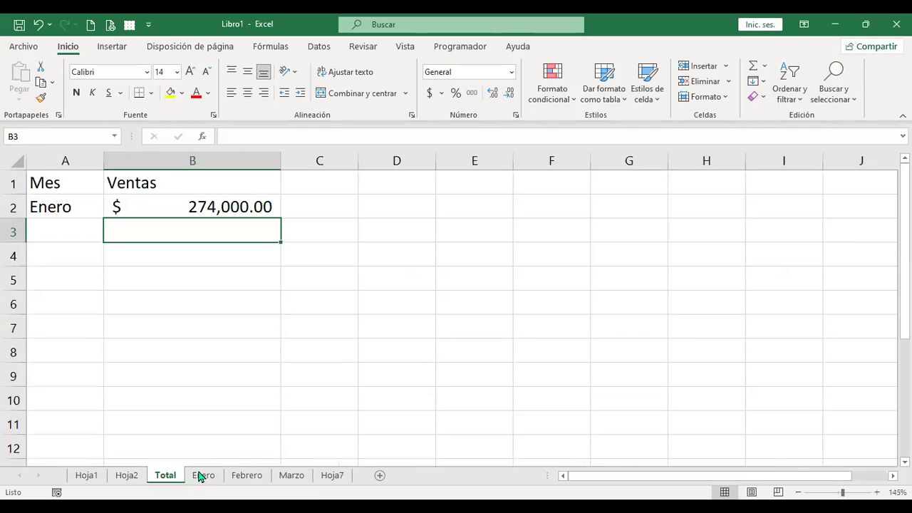
pyautogui.click(204, 476)
pyautogui.click(247, 475)
pyautogui.click(289, 475)
pyautogui.click(251, 476)
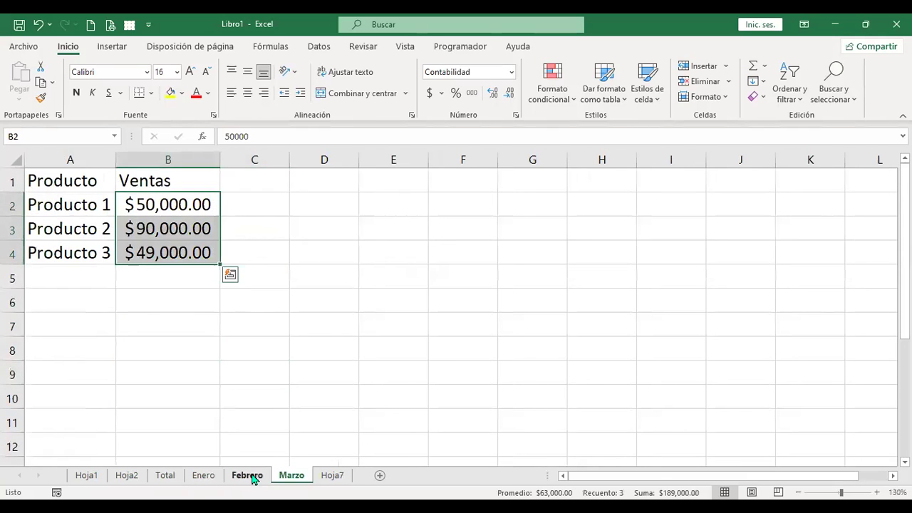
pyautogui.click(203, 475)
pyautogui.click(164, 476)
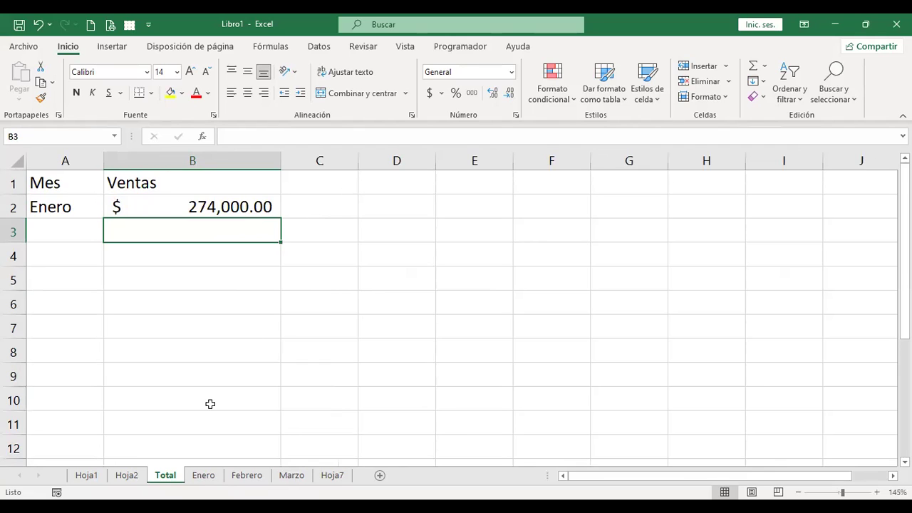
# - Return to Hoja2, clear the row selection at E6, then show Hoja7
pyautogui.click(126, 475)
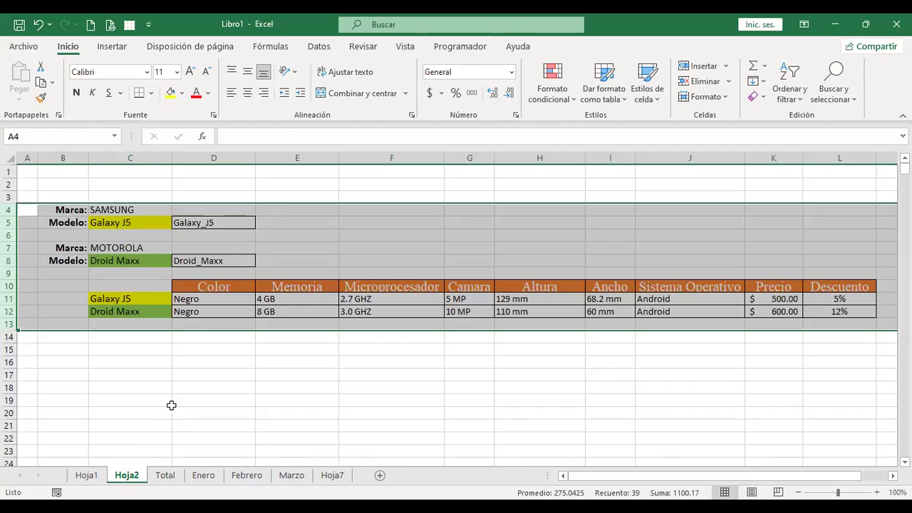
pyautogui.click(290, 235)
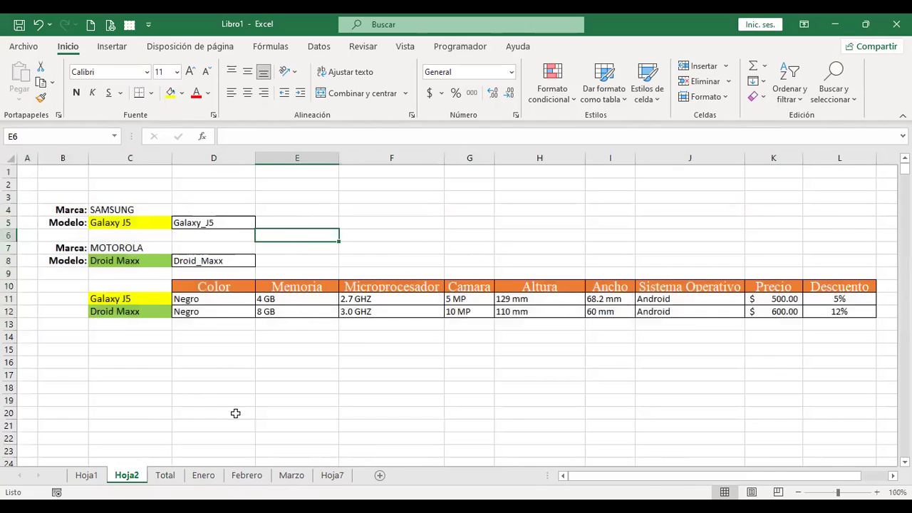
pyautogui.click(332, 475)
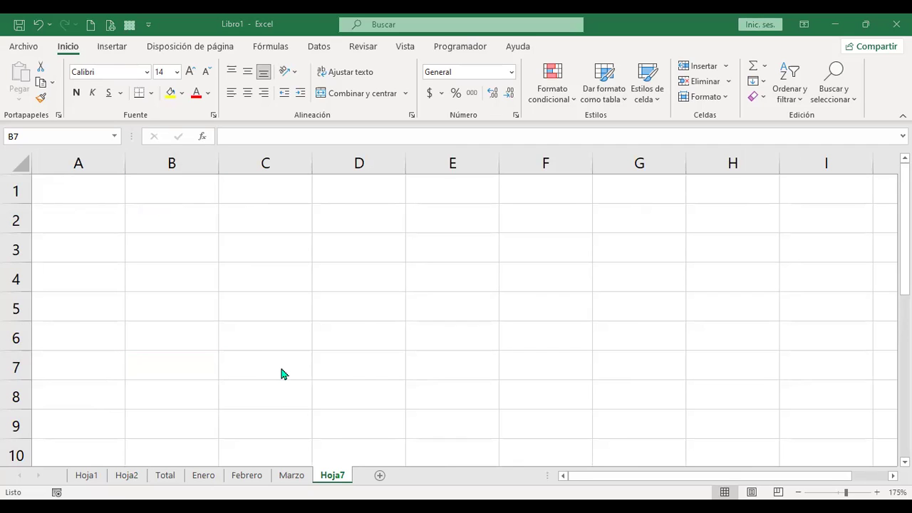
# - Enter San Salvador, Santa Tecla, Soyapango and Merliot in B8:B11, autofitting column B
pyautogui.press('Down')
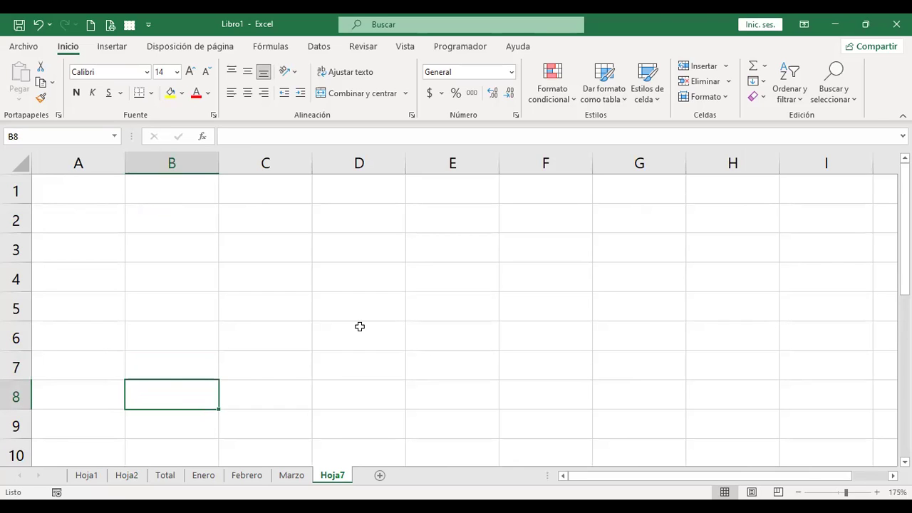
pyautogui.write('San Salvador')
pyautogui.press('Return')
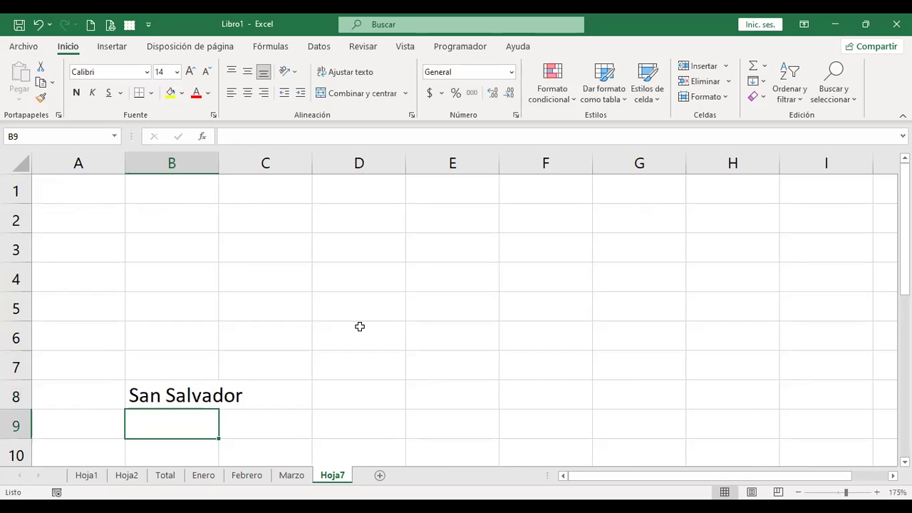
pyautogui.doubleClick(218, 166)
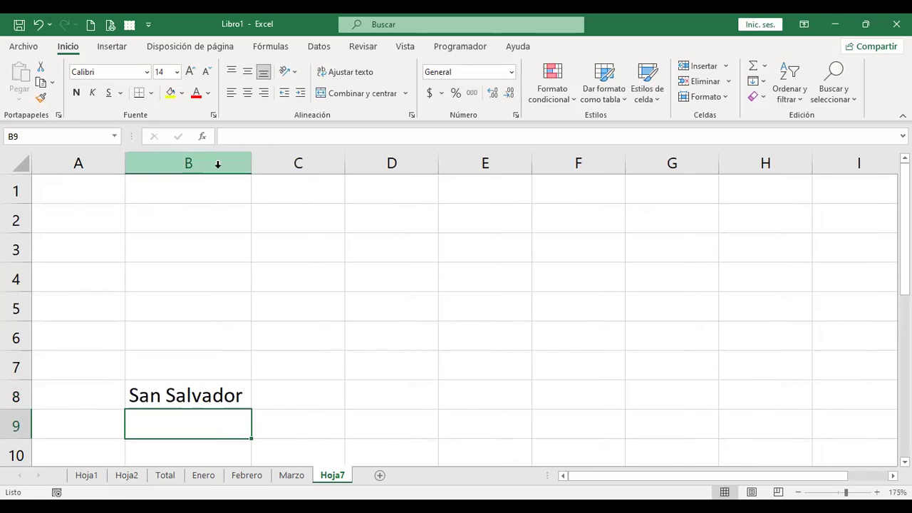
pyautogui.write('Santa Tecla')
pyautogui.press('Return')
pyautogui.write('Soyapango')
pyautogui.press('Return')
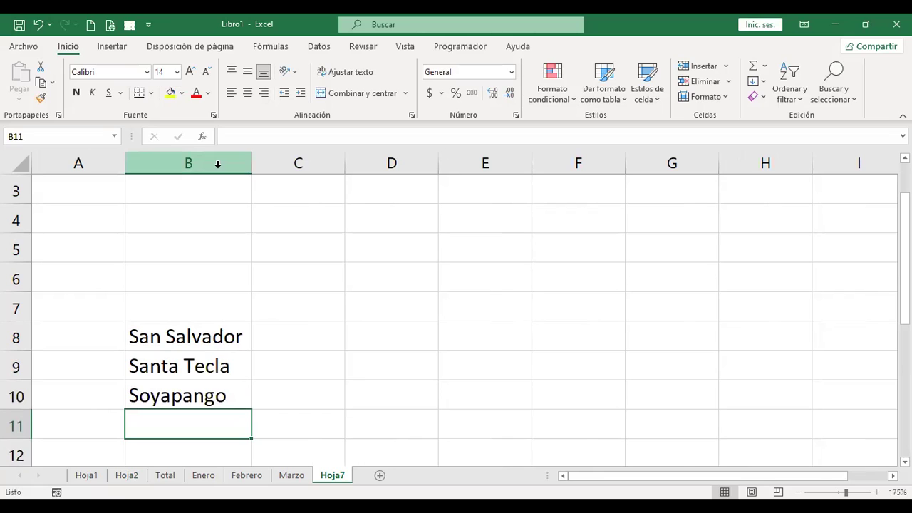
pyautogui.write('Merli')
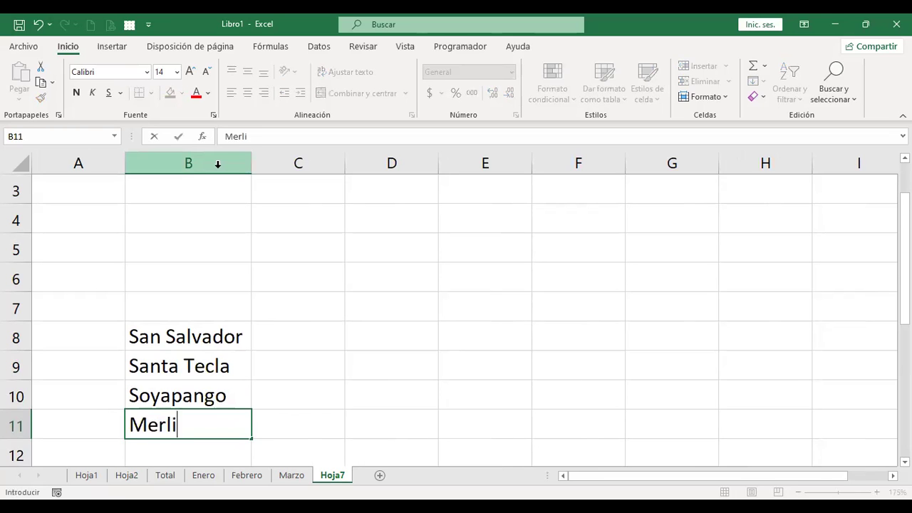
pyautogui.write('ot')
pyautogui.press('Return')
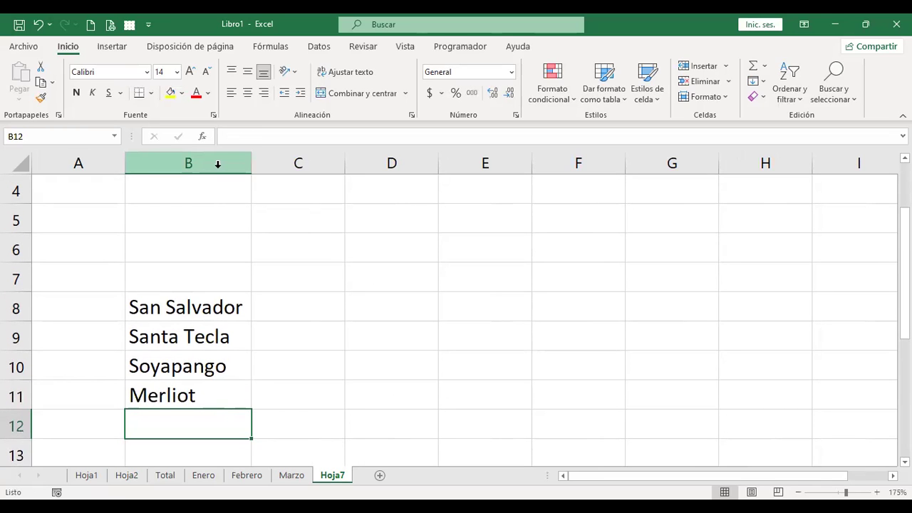
# - Enter La Libertad in B12, correcting the misspelled 'La liberta'
pyautogui.write('La liberta')
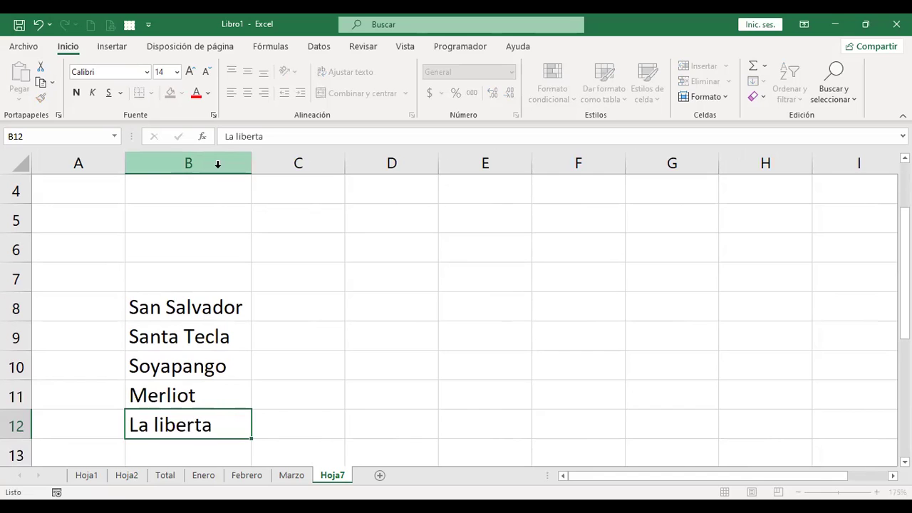
pyautogui.press('Return')
pyautogui.press('Up')
pyautogui.press('F2')
pyautogui.press('BackSpace')
pyautogui.press('BackSpace')
pyautogui.press('BackSpace')
pyautogui.press('BackSpace')
pyautogui.press('BackSpace')
pyautogui.press('BackSpace')
pyautogui.press('BackSpace')
pyautogui.press('BackSpace')
pyautogui.write('Libertad')
pyautogui.press('Return')
# - Add Escalón and Santa Elena in B13:B14, then move to cell C7
pyautogui.write('Escalón')
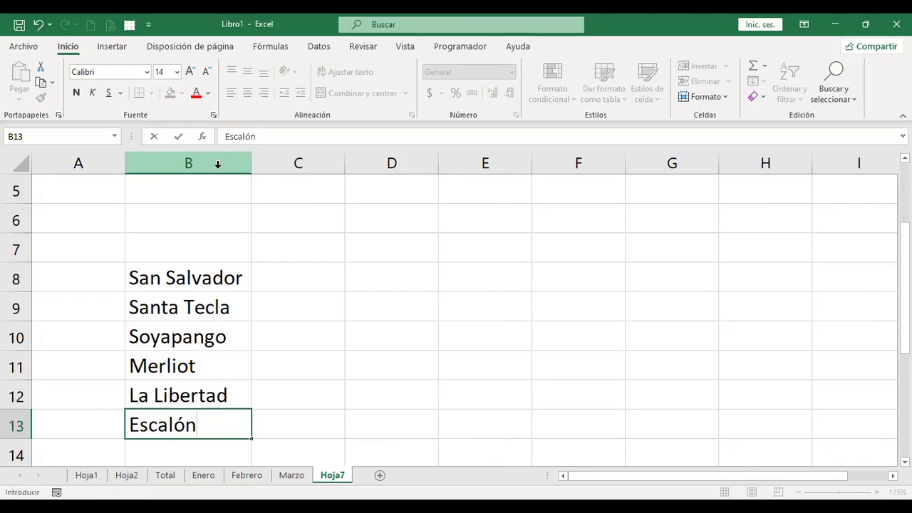
pyautogui.press('Return')
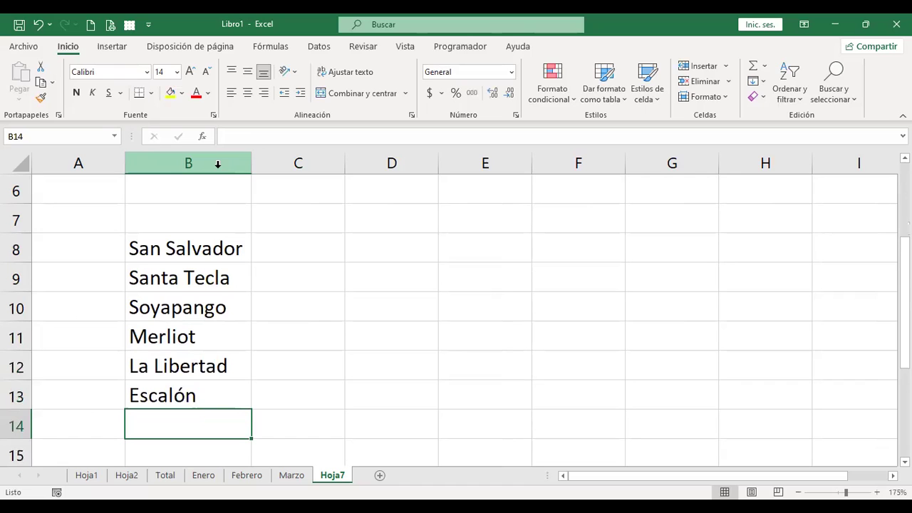
pyautogui.write('Santa Elena')
pyautogui.press('Return')
pyautogui.press('Up')
pyautogui.press('Right')
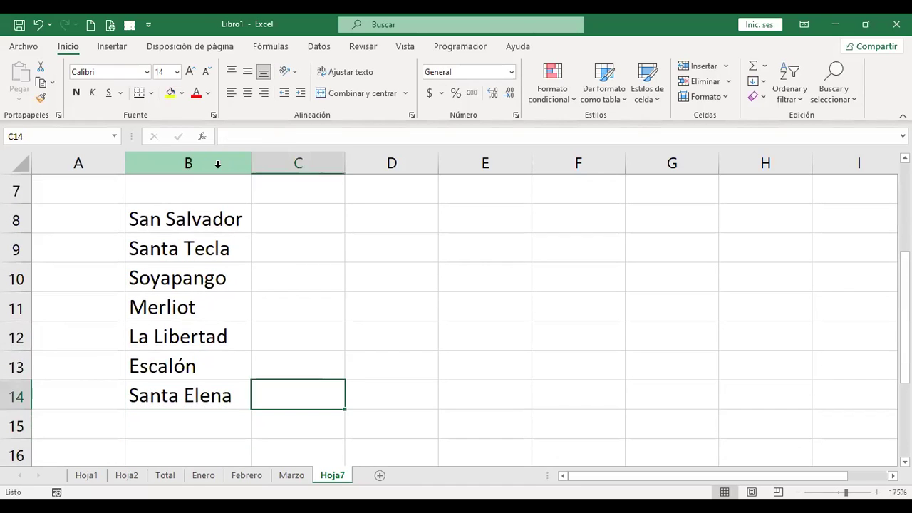
pyautogui.press('Up')
pyautogui.press('Up')
pyautogui.press('Up')
pyautogui.press('Up')
pyautogui.press('Up')
pyautogui.press('Up')
pyautogui.press('Up')
pyautogui.press('Up')
pyautogui.press('Down')
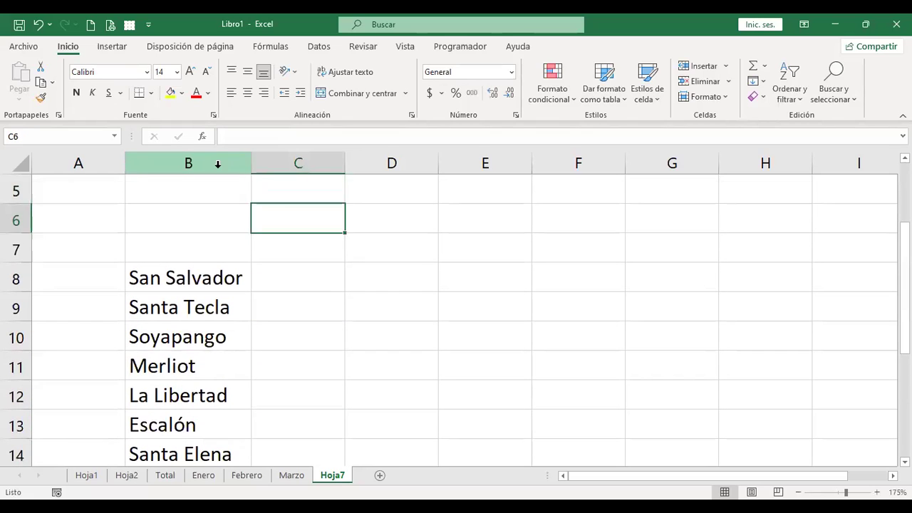
pyautogui.press('Down')
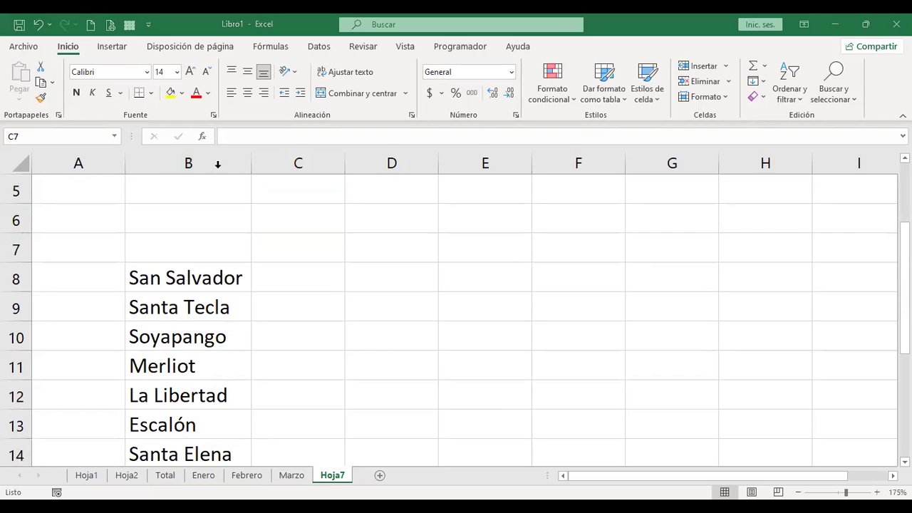
# - Type Enero in C7 and Febrero in D7, then select both cells
pyautogui.write('Enero')
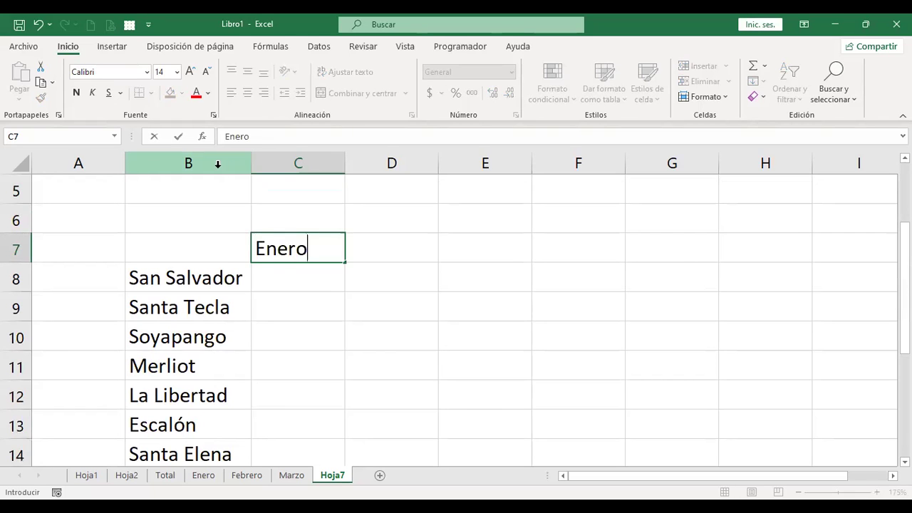
pyautogui.press('Return')
pyautogui.press('Up')
pyautogui.press('Right')
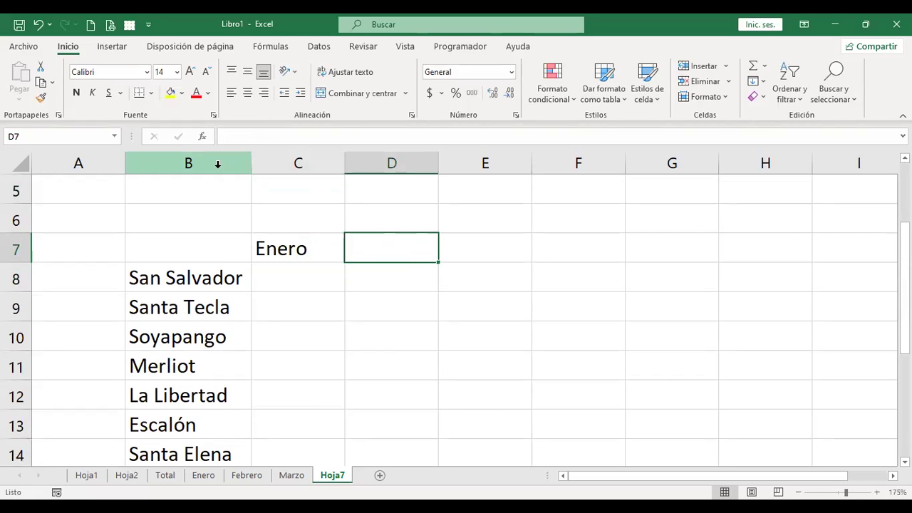
pyautogui.write('Febrero')
pyautogui.press('Return')
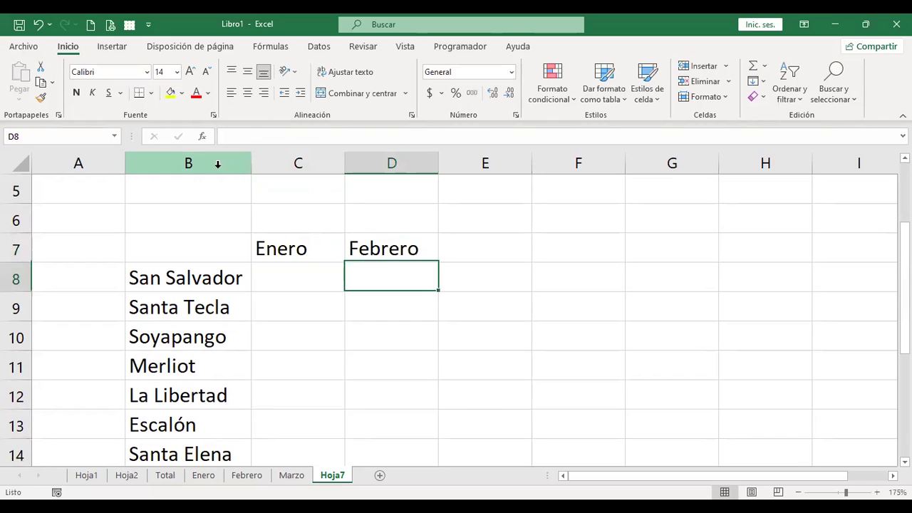
pyautogui.press('Up')
pyautogui.press('Left')
pyautogui.hotkey('shift', 'Right')
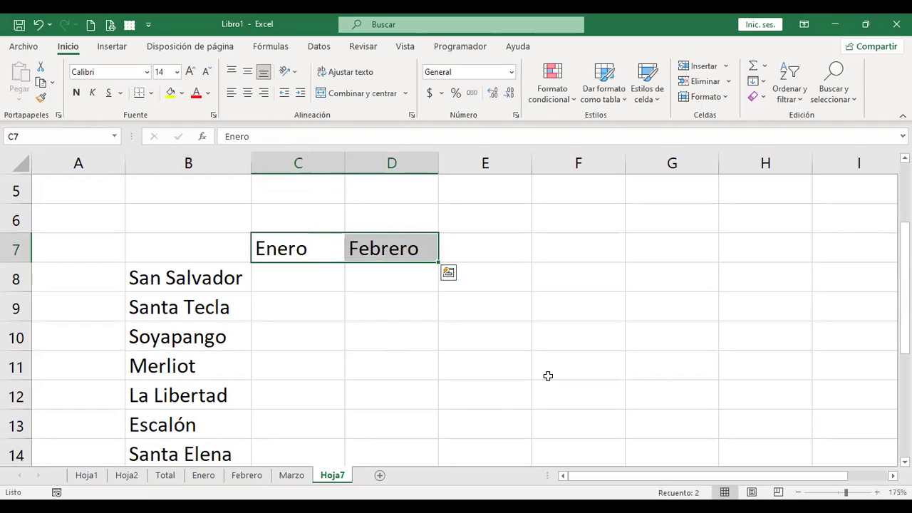
# - Autofill the months across row 7 to Diciembre in N7, undoing an accidental downward fill
pyautogui.doubleClick(438, 264)
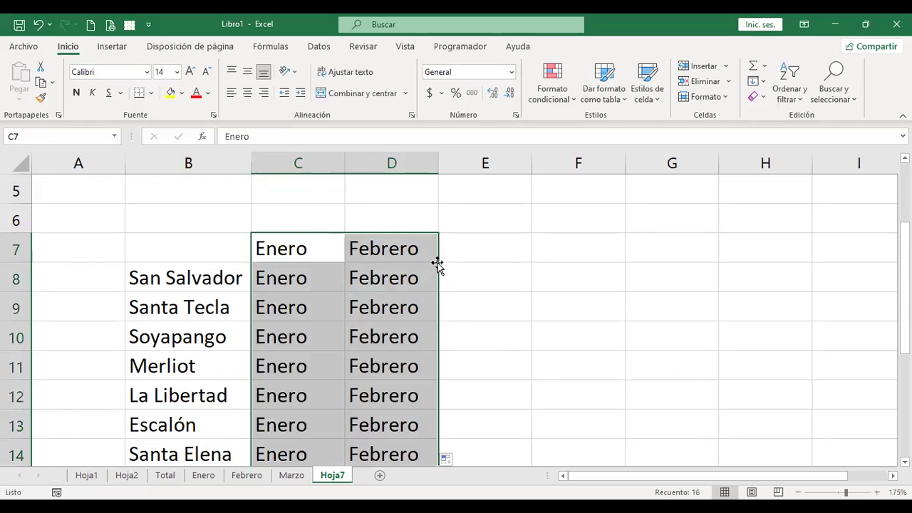
pyautogui.hotkey('ctrl', 'z')
pyautogui.moveTo(438, 260)
pyautogui.mouseDown()
pyautogui.moveTo(769, 264)
pyautogui.moveTo(327, 229)
pyautogui.mouseUp()
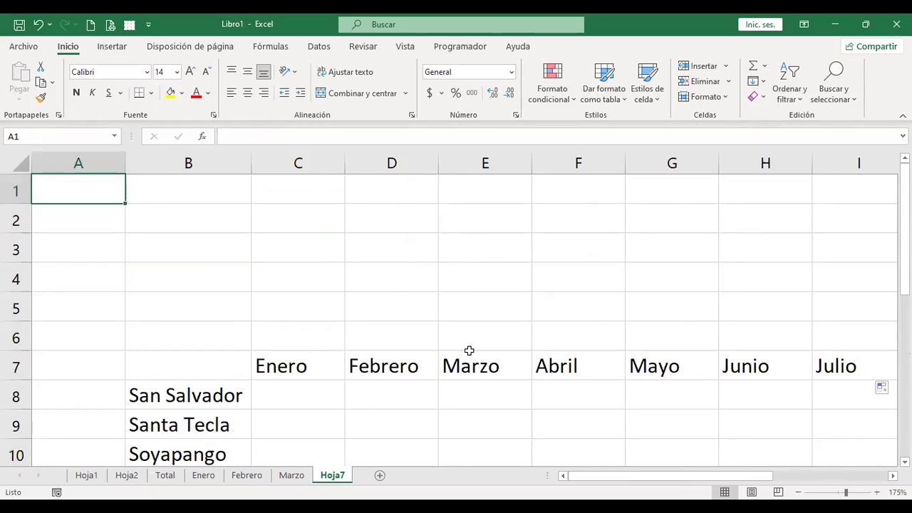
# - Review the filled month headers along row 7, then select C8 under Enero
pyautogui.click(470, 360)
pyautogui.press('Right')
pyautogui.press('Right')
pyautogui.press('Right')
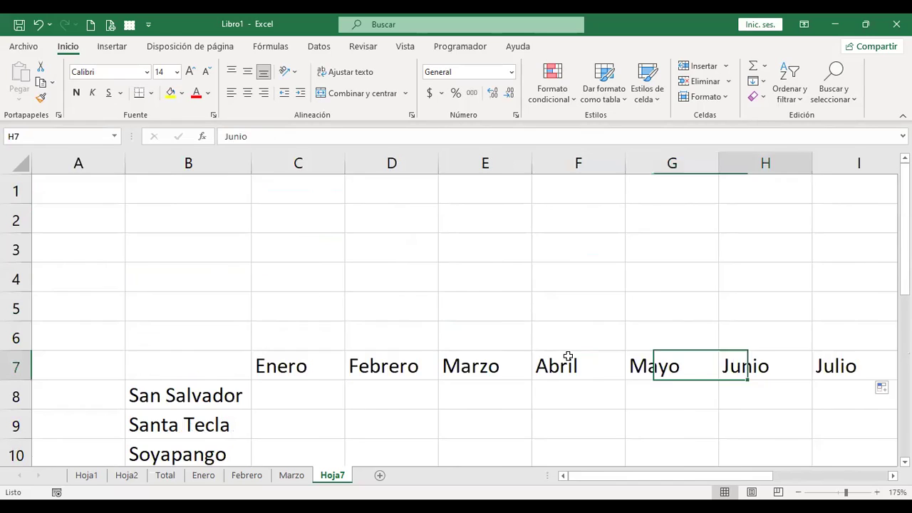
pyautogui.press('Right')
pyautogui.press('Right')
pyautogui.press('Right')
pyautogui.press('Right')
pyautogui.press('Right')
pyautogui.press('Right')
pyautogui.press('Right')
pyautogui.press('Right')
pyautogui.press('Right')
pyautogui.press('Left')
pyautogui.press('Left')
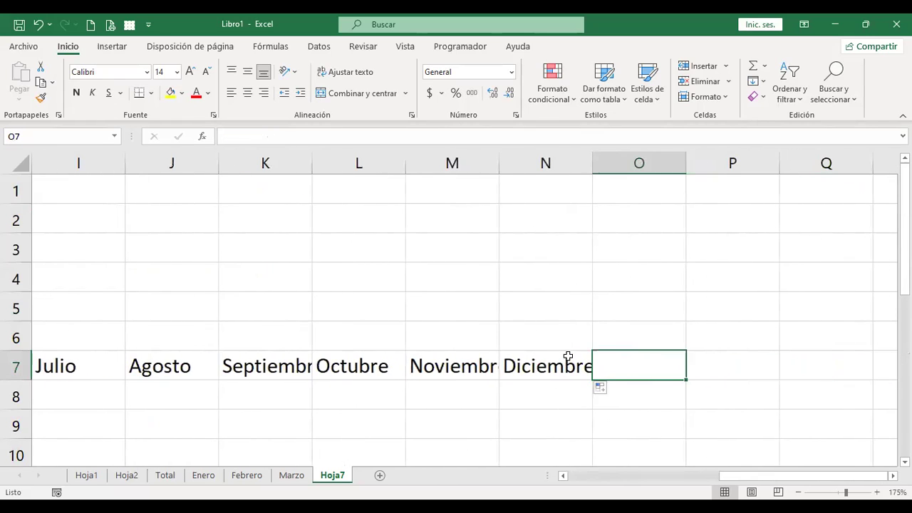
pyautogui.hotkey('ctrl', 'Home')
pyautogui.scroll(-2, 291, 291)
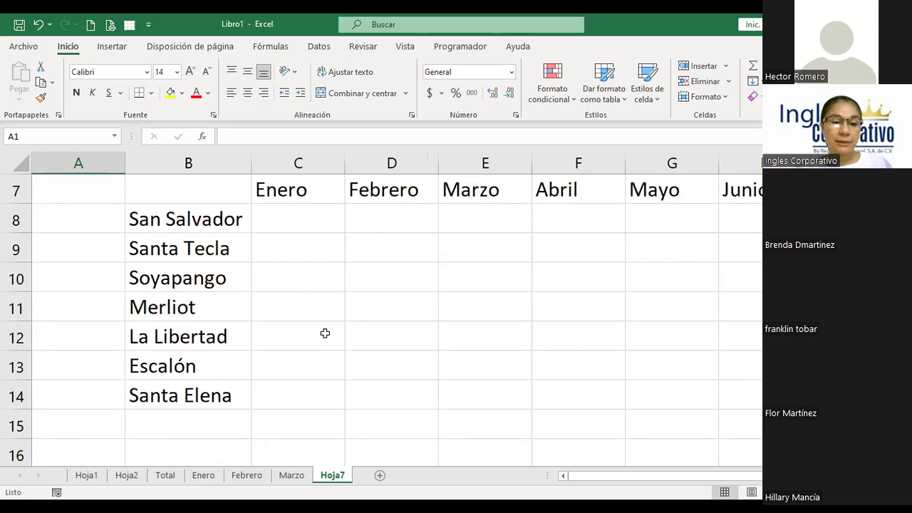
pyautogui.click(293, 218)
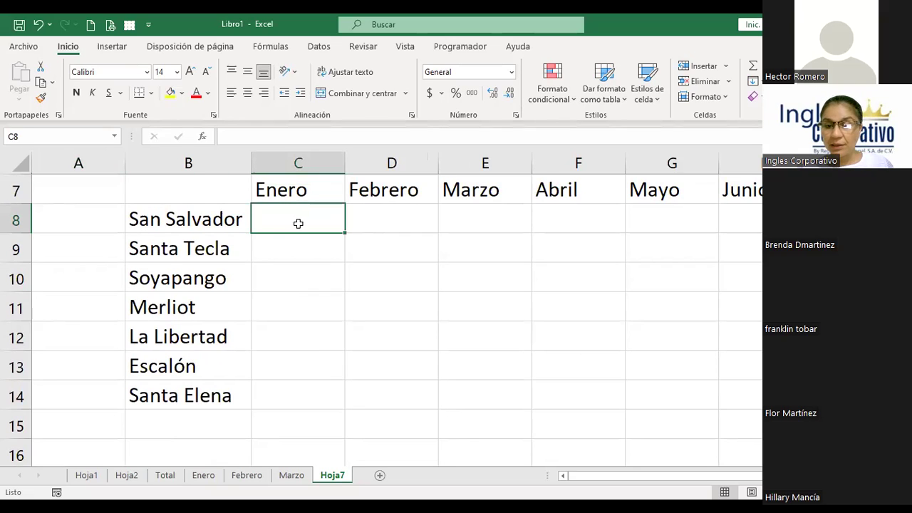